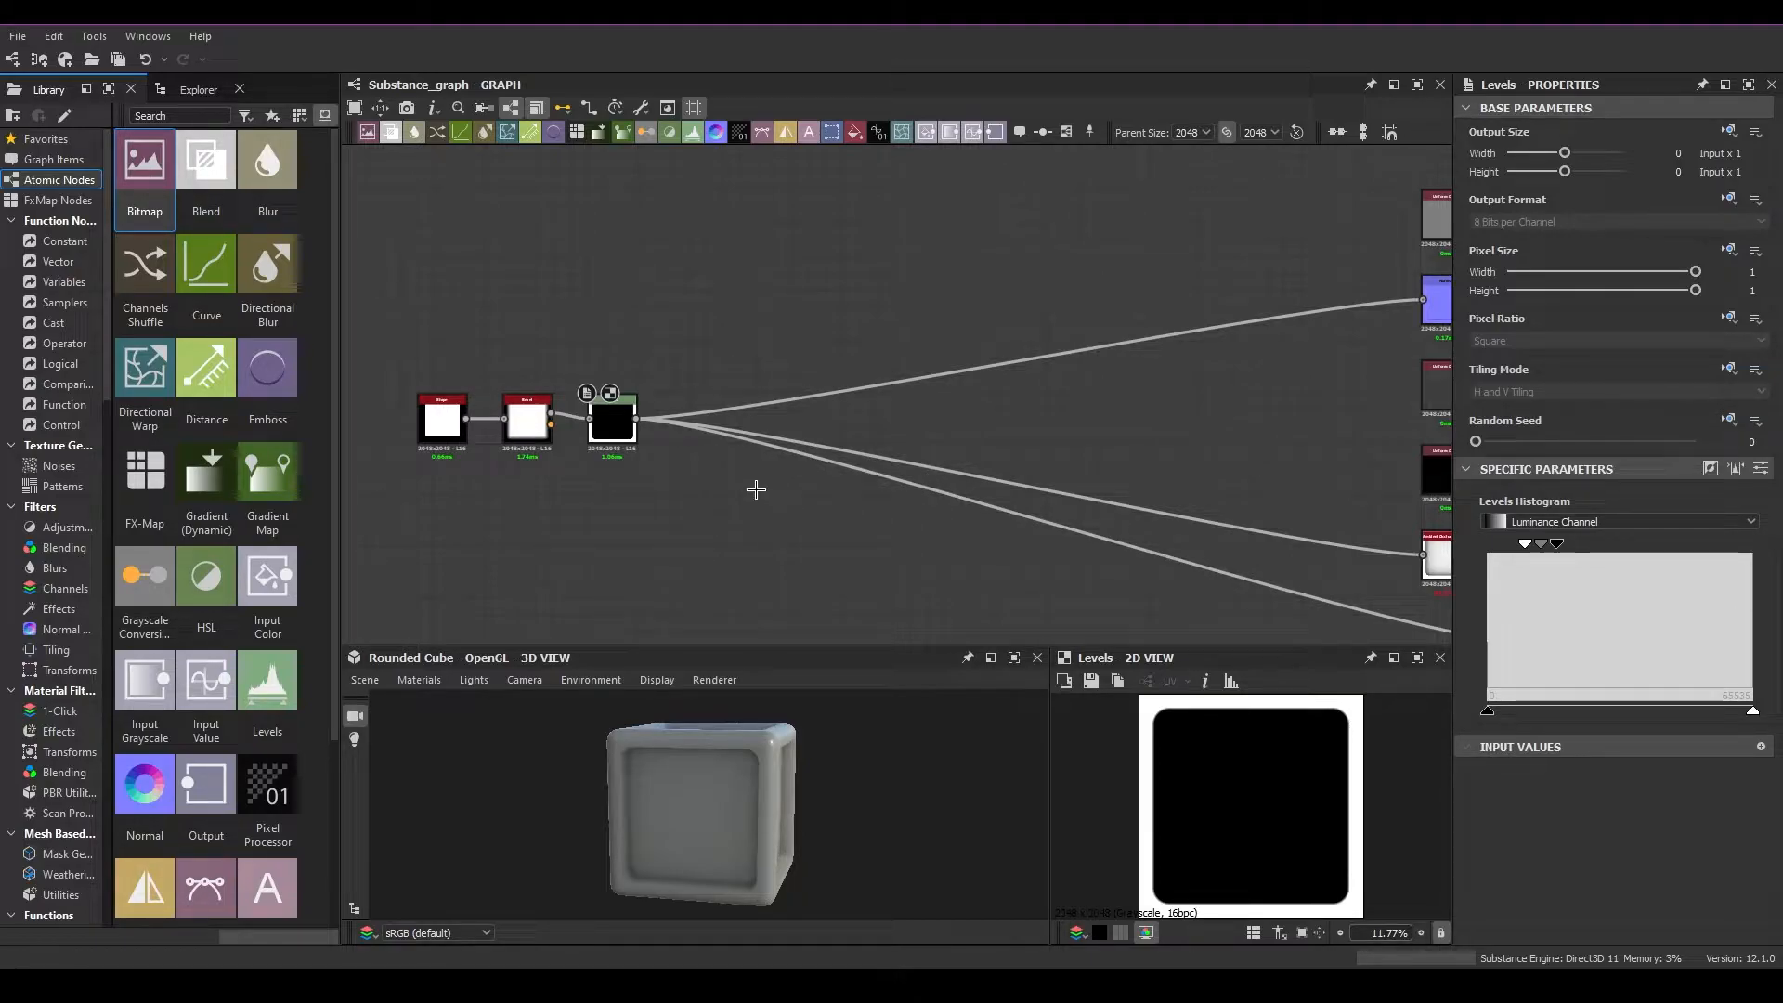
# Compare the example graph image in Photos with the current node layout and its links to the outputs
pyautogui.scroll(-2, 758, 490)
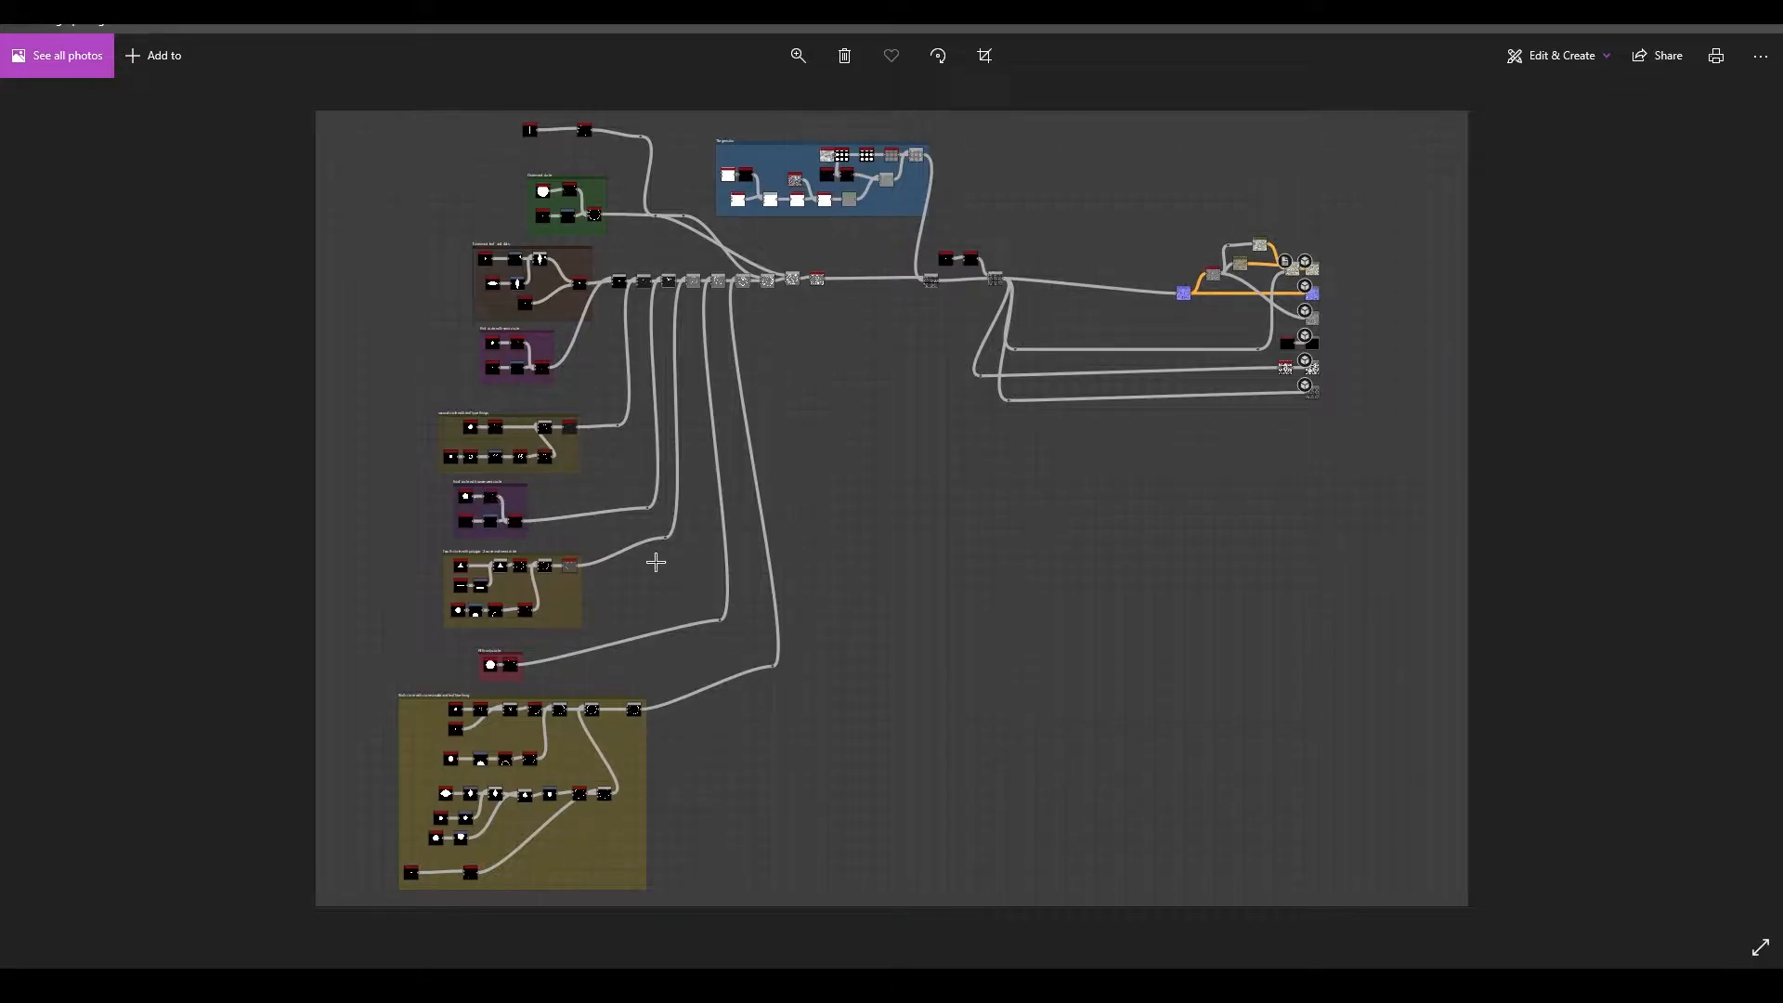
pyautogui.click(1253, 986)
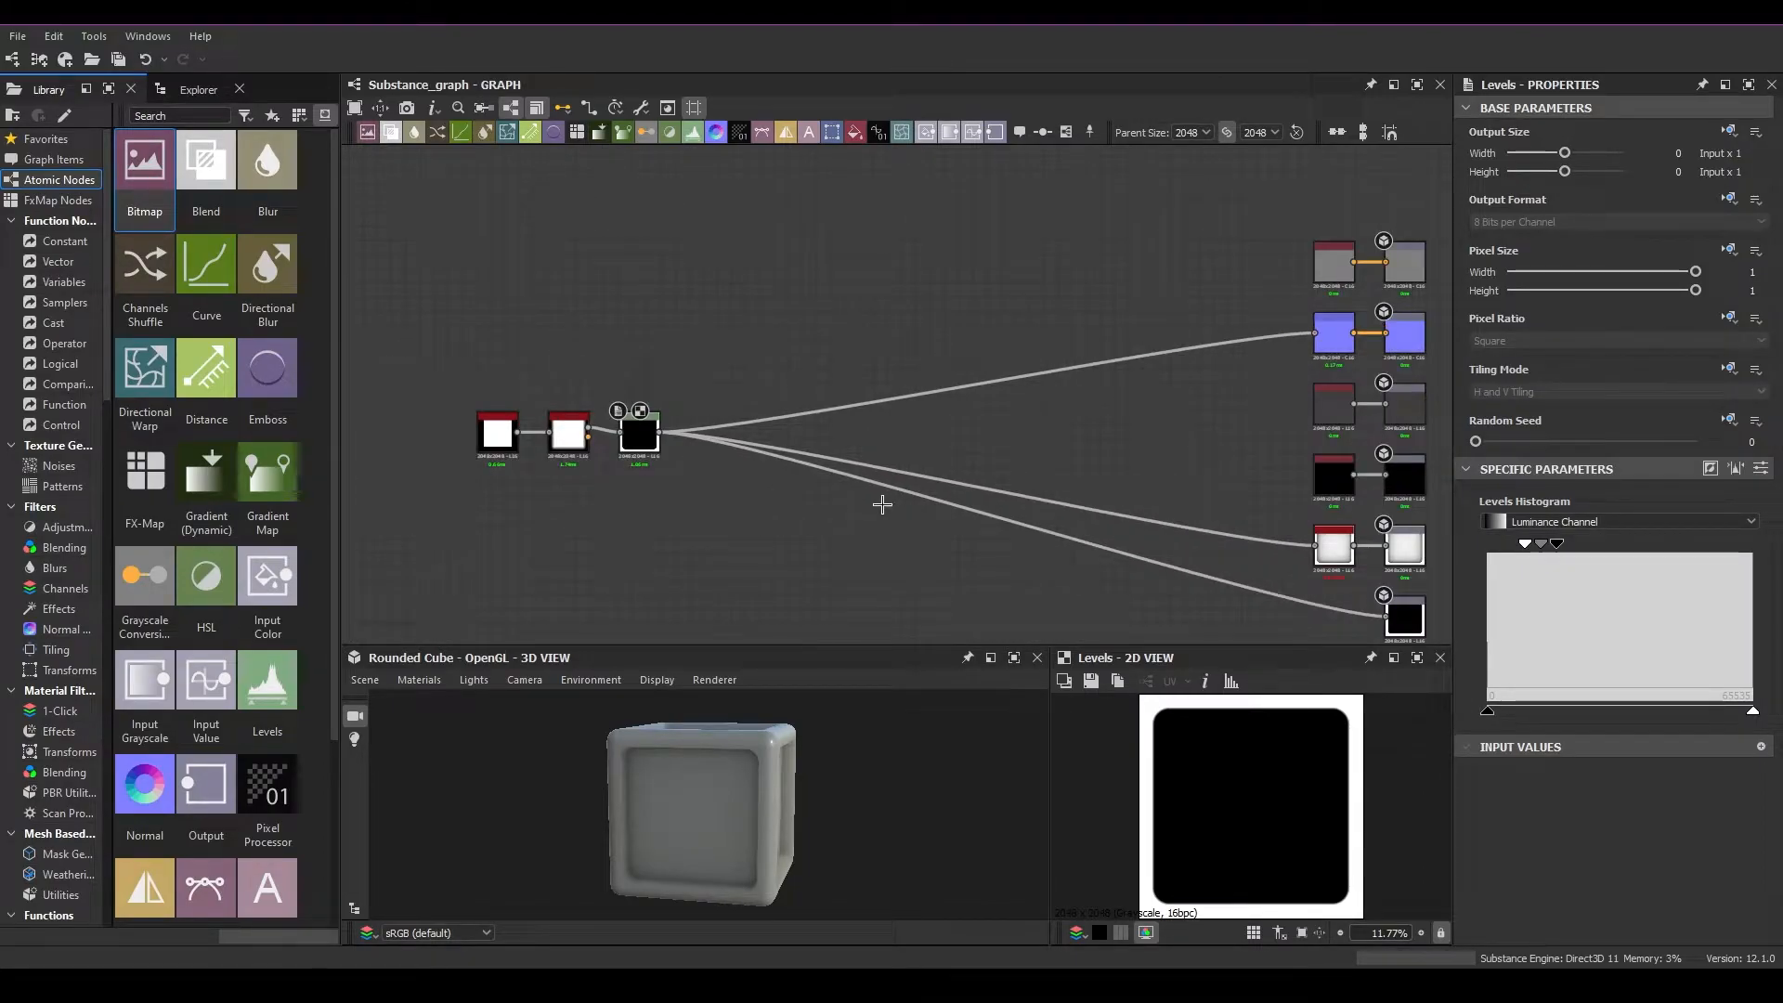
pyautogui.moveTo(1022, 444); pyautogui.dragTo(973, 389, button='middle')
pyautogui.moveTo(755, 457); pyautogui.dragTo(859, 468, button='middle')
pyautogui.moveTo(531, 367); pyautogui.dragTo(769, 486)
pyautogui.moveTo(700, 405)
pyautogui.mouseDown()
pyautogui.moveTo(794, 416)
pyautogui.moveTo(712, 416)
pyautogui.moveTo(733, 416)
pyautogui.mouseUp()
pyautogui.click(726, 482)
pyautogui.moveTo(752, 491); pyautogui.dragTo(851, 521)
pyautogui.moveTo(921, 564); pyautogui.dragTo(693, 456, button='middle')
pyautogui.moveTo(936, 274); pyautogui.dragTo(1049, 331, button='middle')
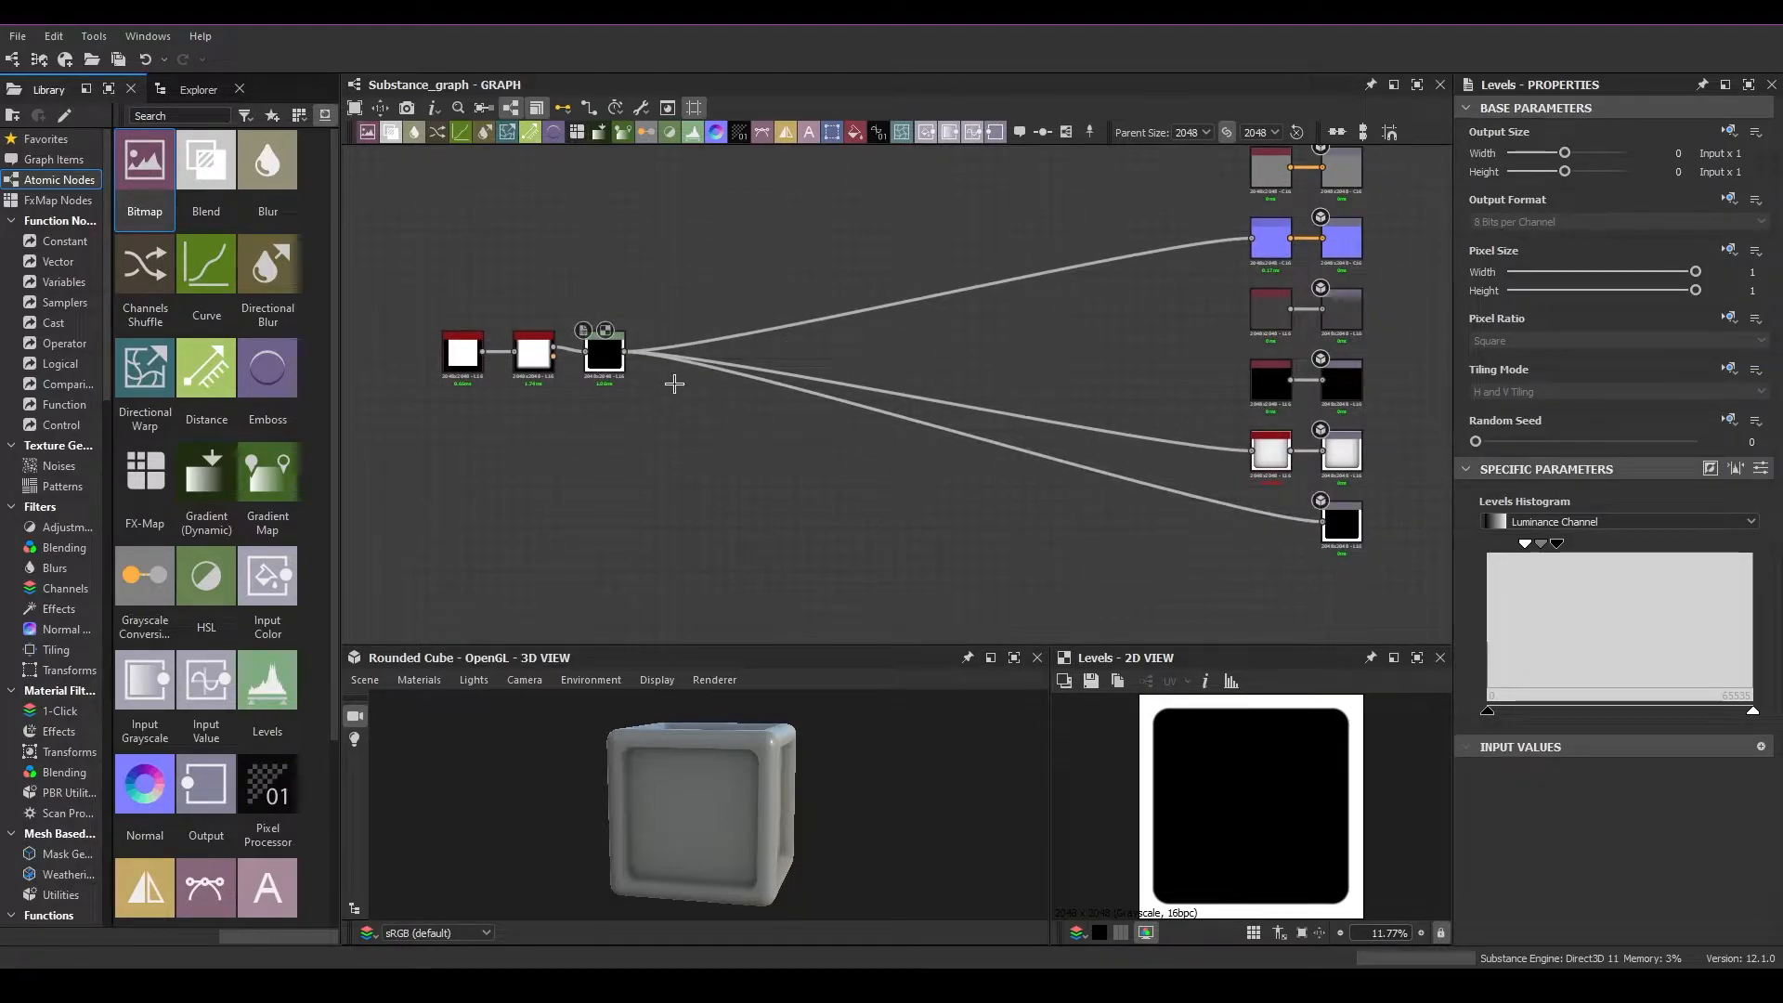
# Nudge the Levels node, then add a dot node on its link to the lowest output and place it below Levels
pyautogui.moveTo(620, 351); pyautogui.dragTo(623, 346)
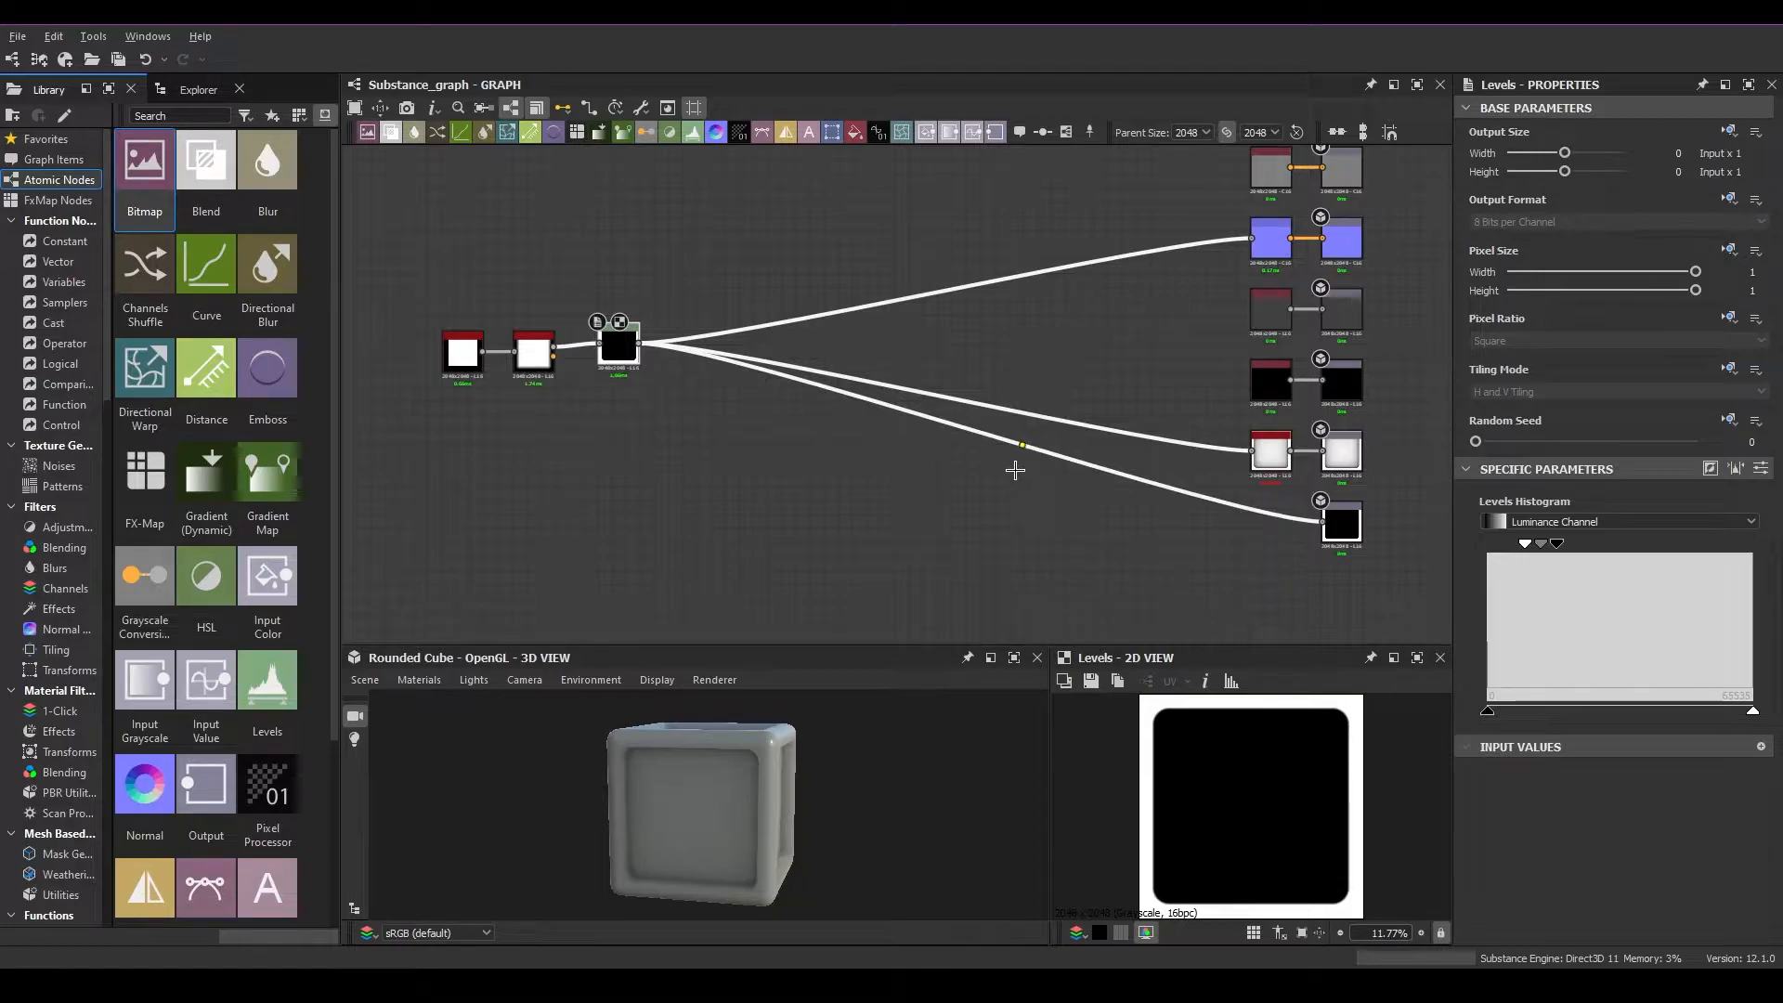
pyautogui.doubleClick(1154, 495)
pyautogui.moveTo(1157, 484); pyautogui.dragTo(664, 530)
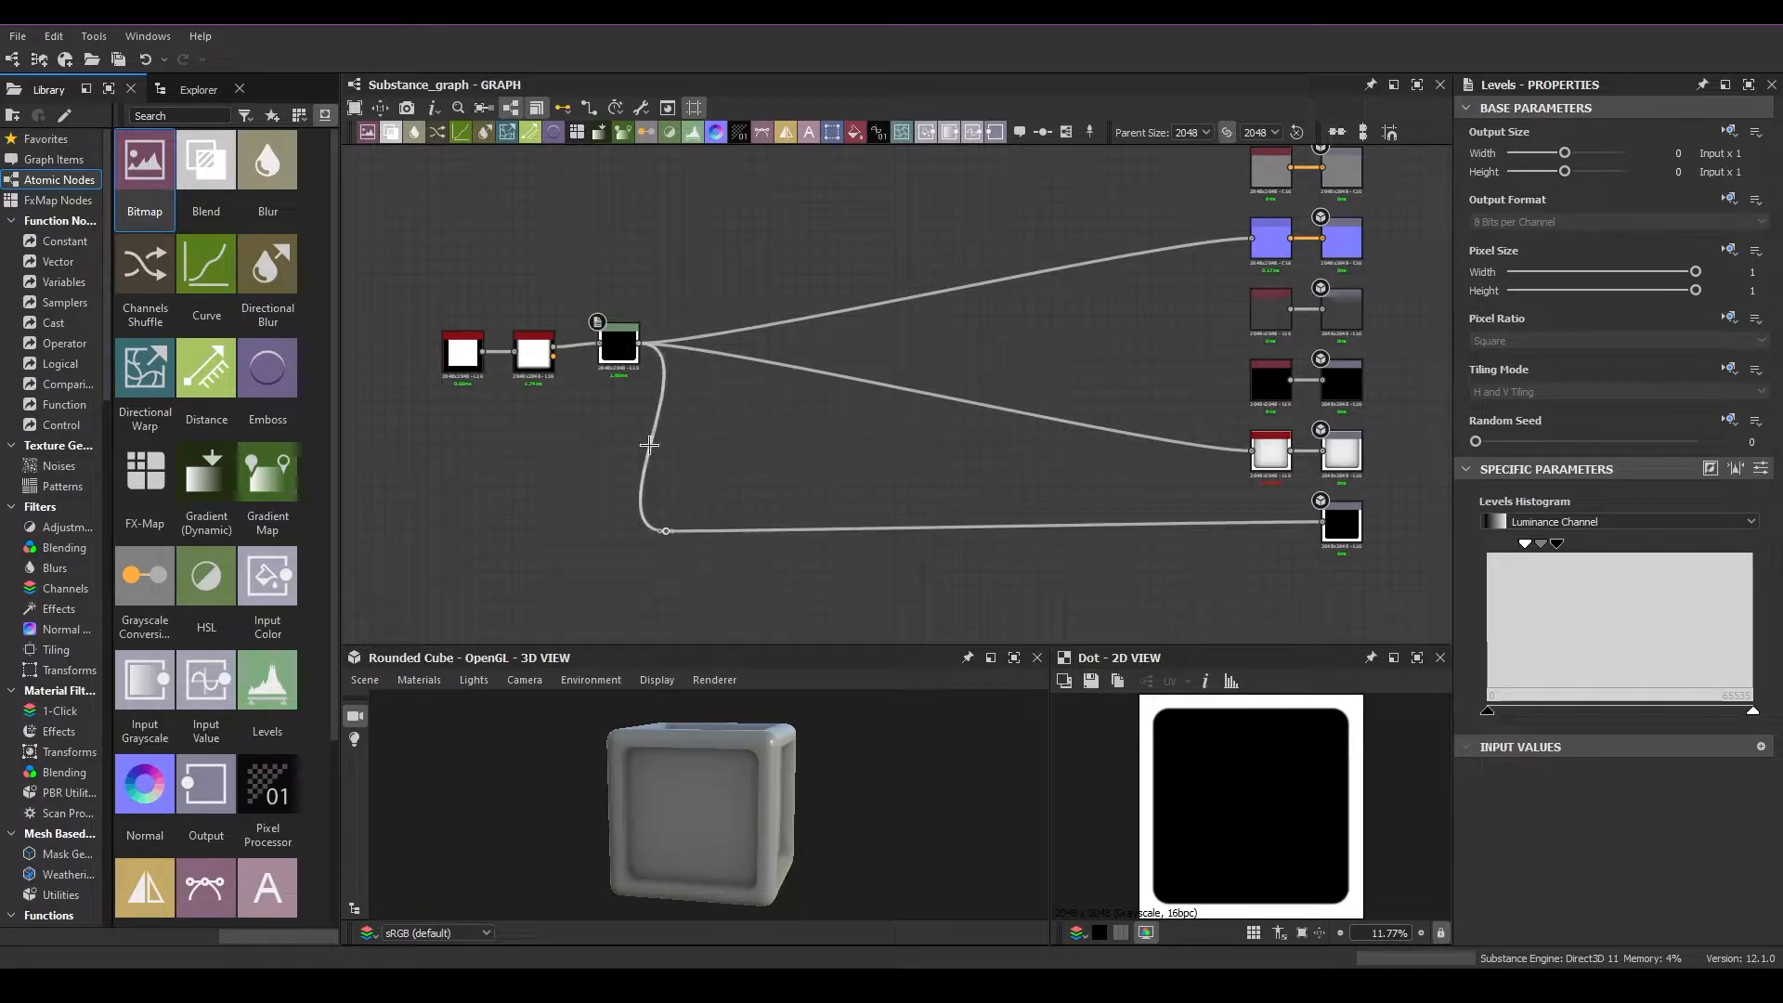
# Add a dot node on the Levels link to the Normal node and position it above Levels, roughly aligned with the lower dot
pyautogui.doubleClick(749, 327)
pyautogui.moveTo(748, 327); pyautogui.dragTo(665, 228)
pyautogui.moveTo(665, 532); pyautogui.dragTo(670, 532)
pyautogui.moveTo(507, 426); pyautogui.dragTo(620, 457, button='middle')
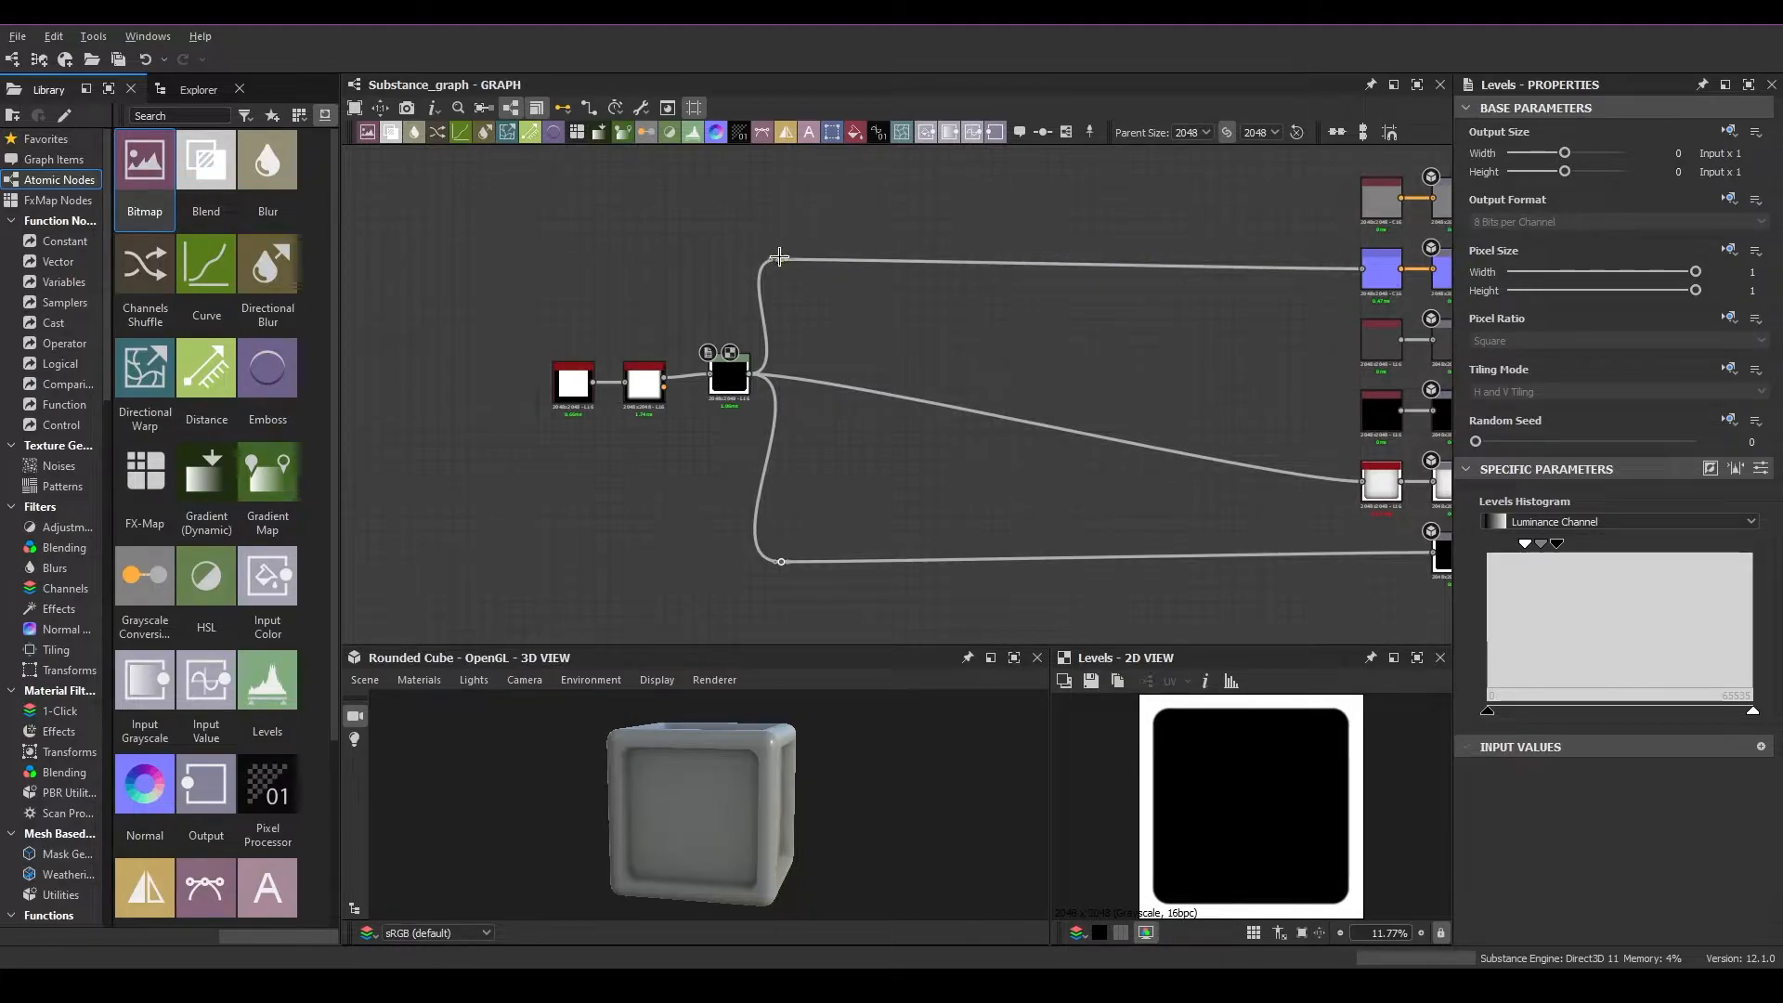
pyautogui.moveTo(785, 265)
pyautogui.mouseDown()
pyautogui.moveTo(851, 307)
pyautogui.moveTo(839, 253)
pyautogui.moveTo(795, 239)
pyautogui.mouseUp()
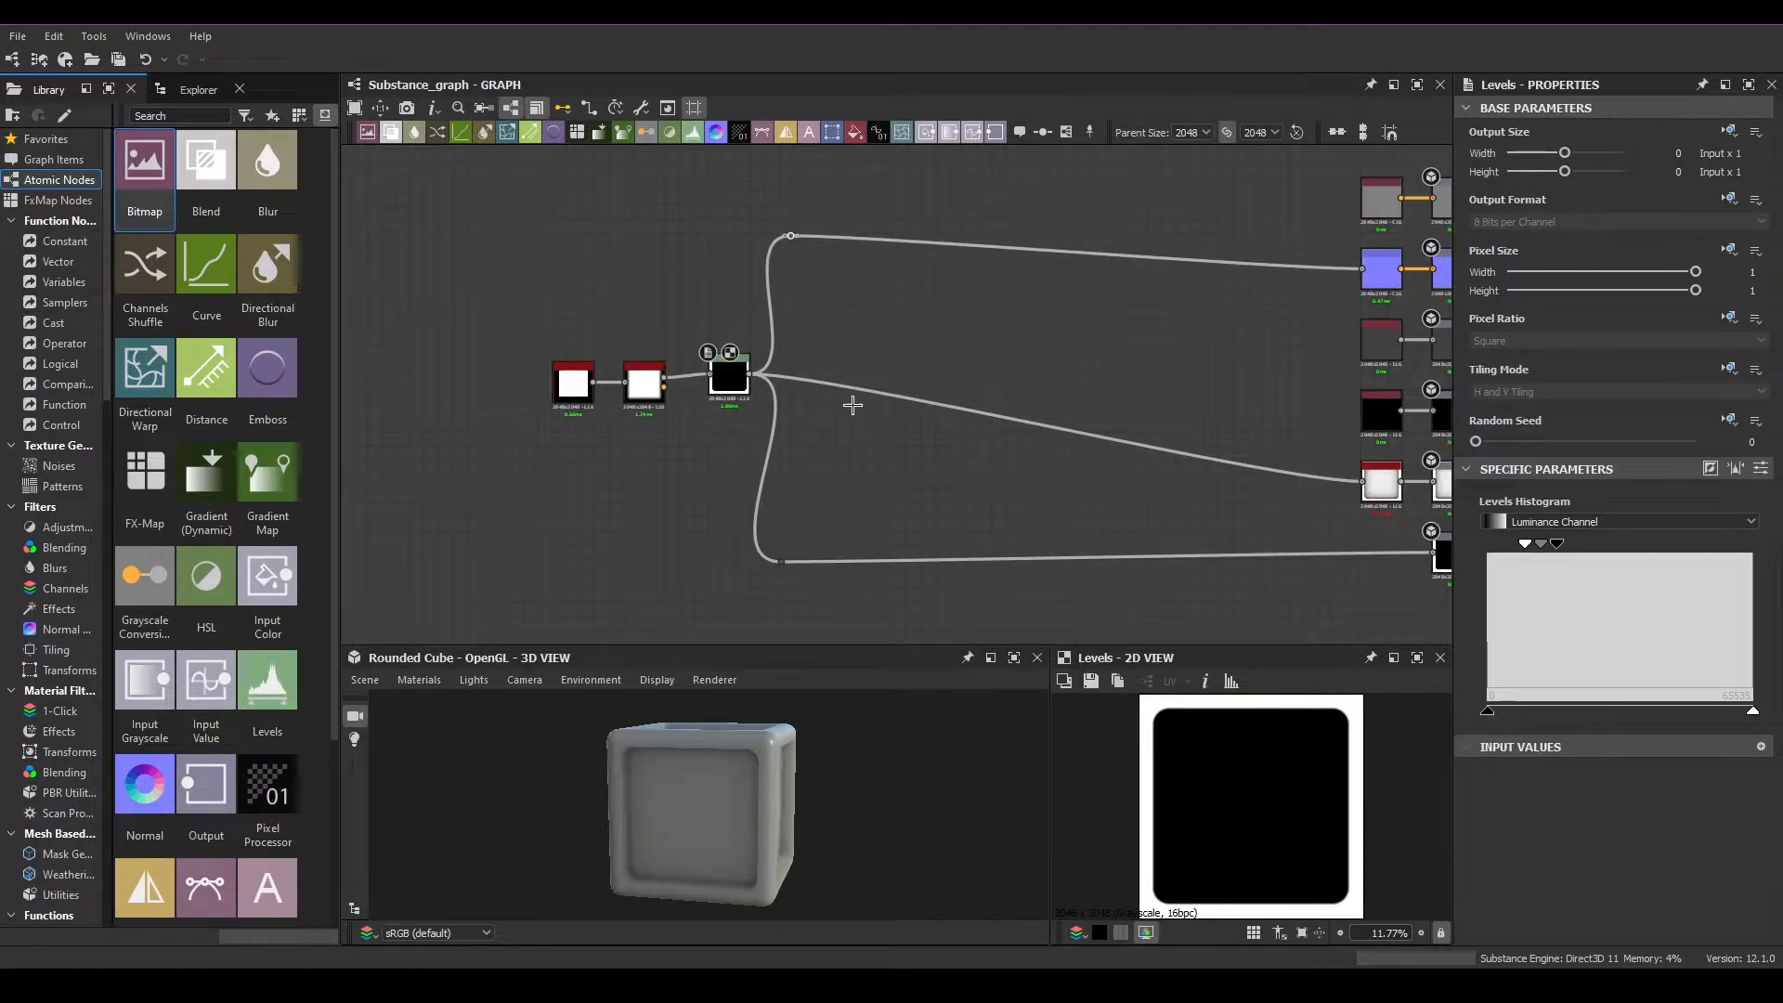
# Add a frame around the Shape, Bevel and Levels nodes
pyautogui.click(729, 376)
pyautogui.moveTo(680, 457); pyautogui.dragTo(779, 451, button='middle')
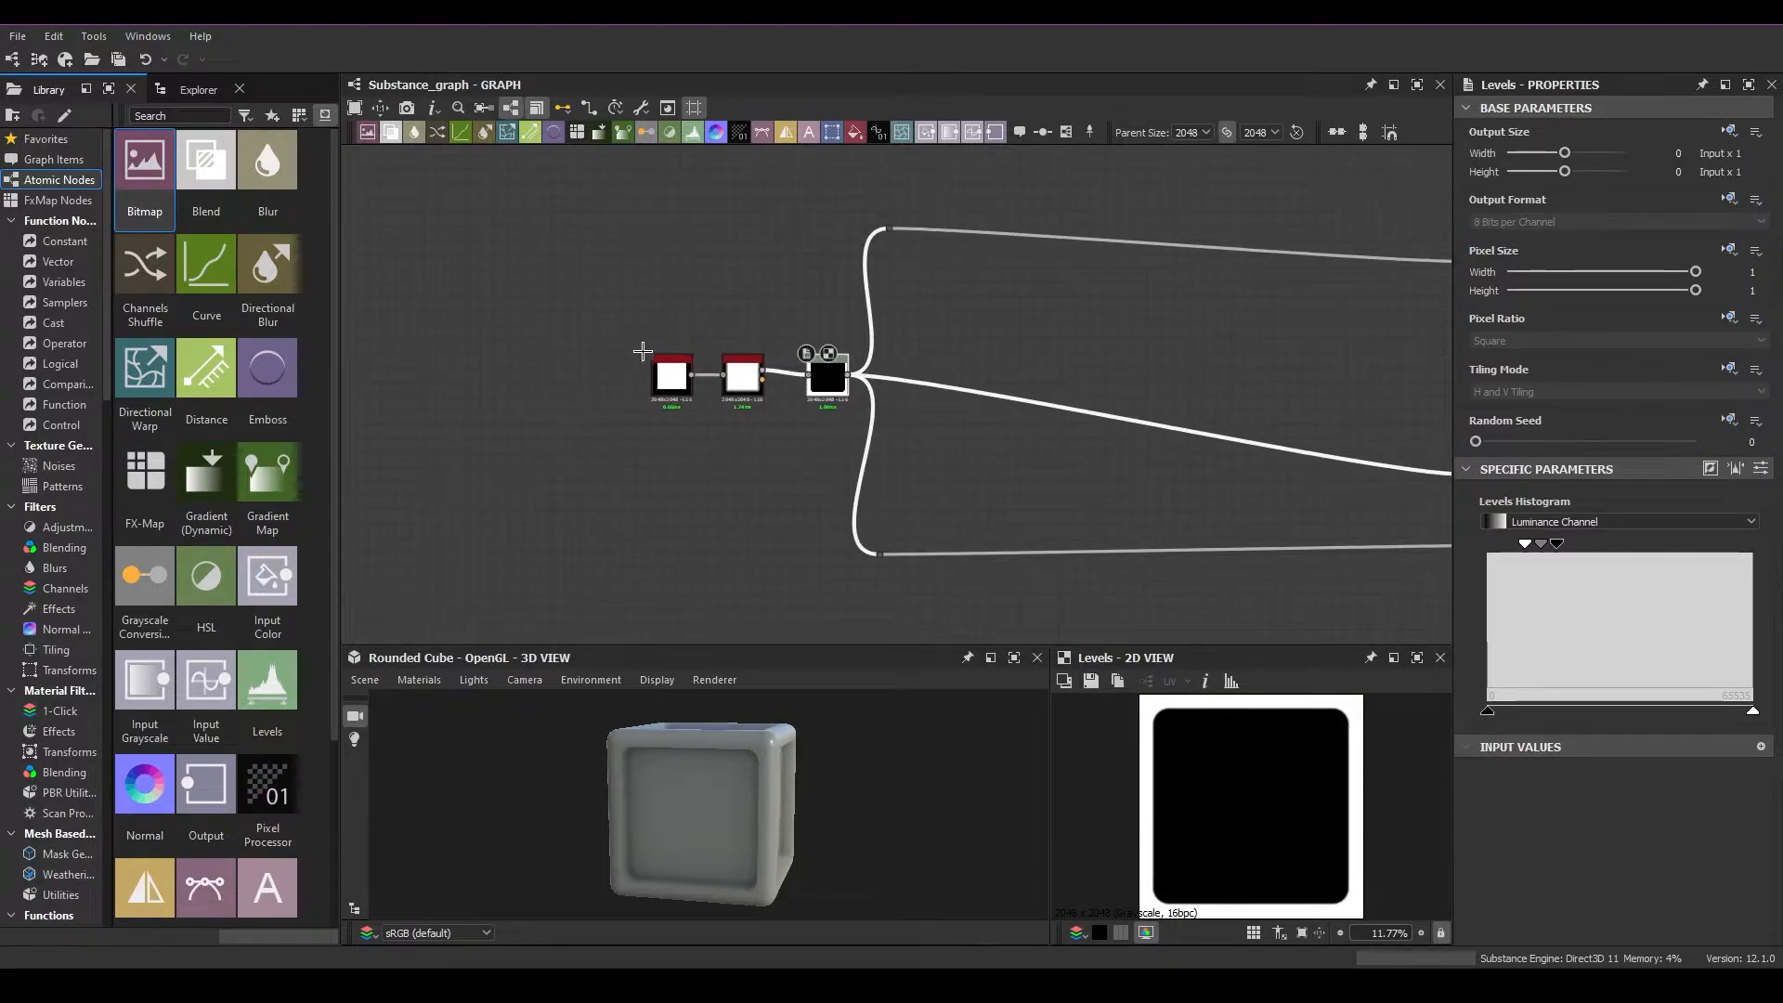
pyautogui.scroll(3, 654, 367)
pyautogui.moveTo(479, 248); pyautogui.dragTo(796, 397)
pyautogui.click(875, 337)
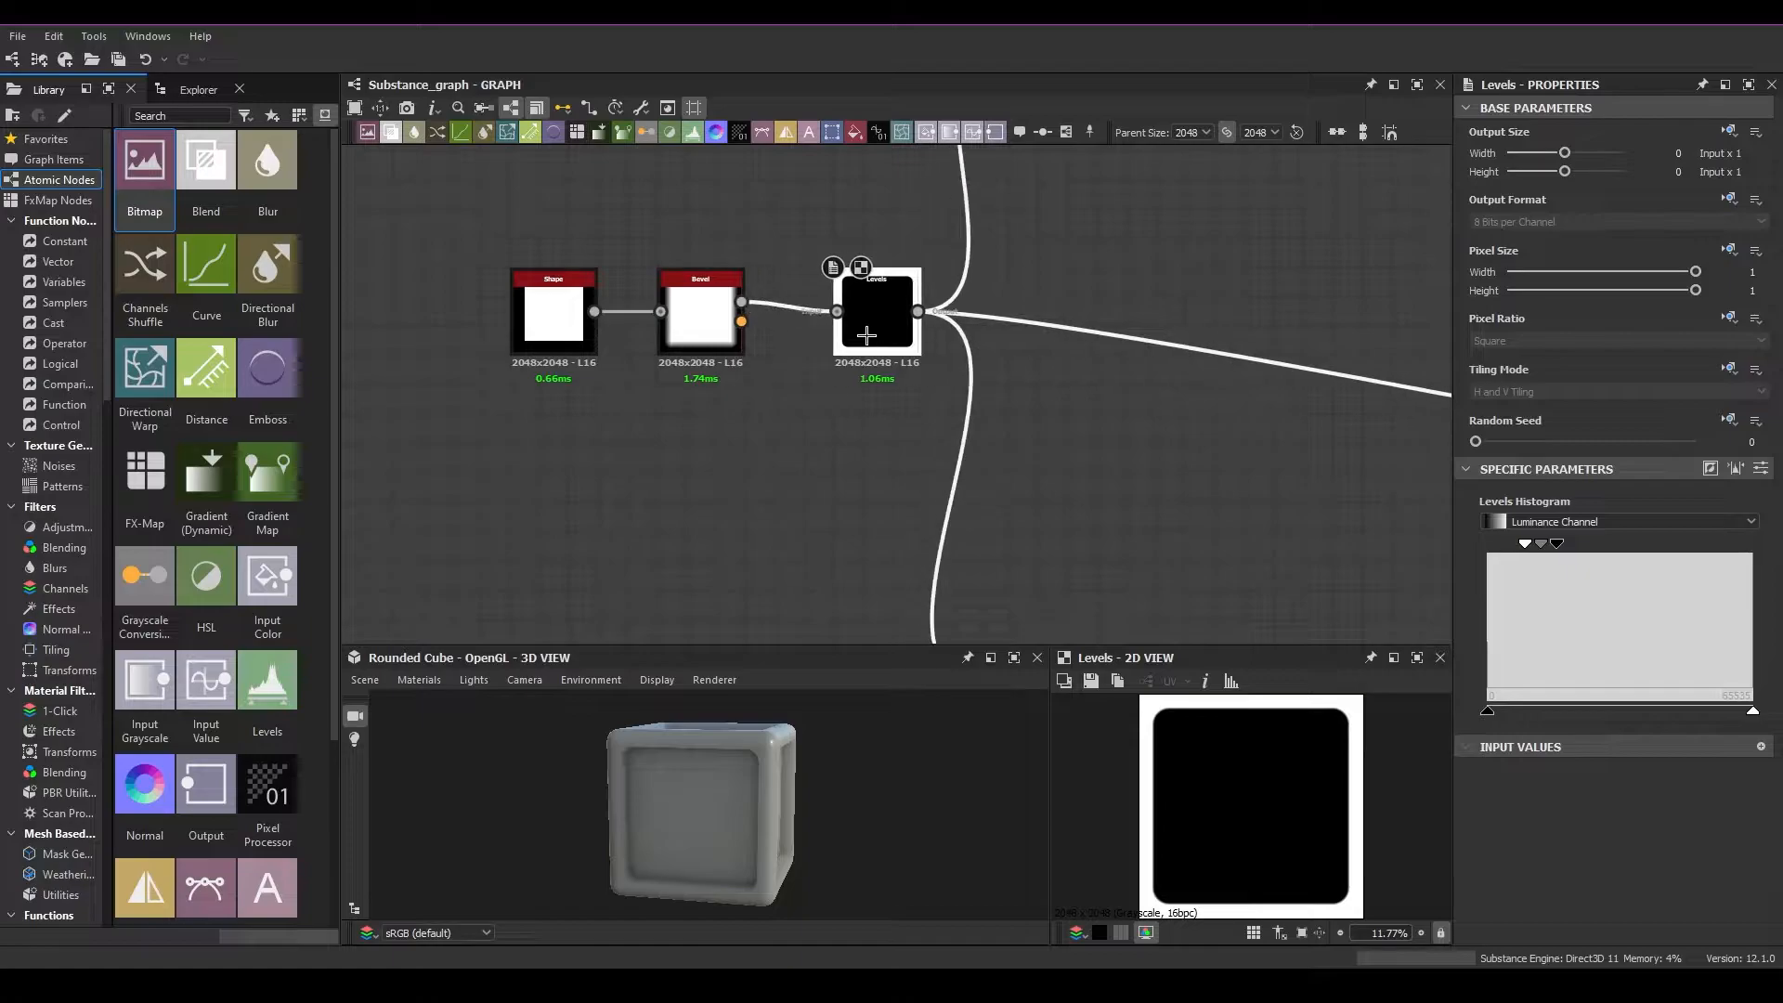
pyautogui.scroll(-3, 900, 430)
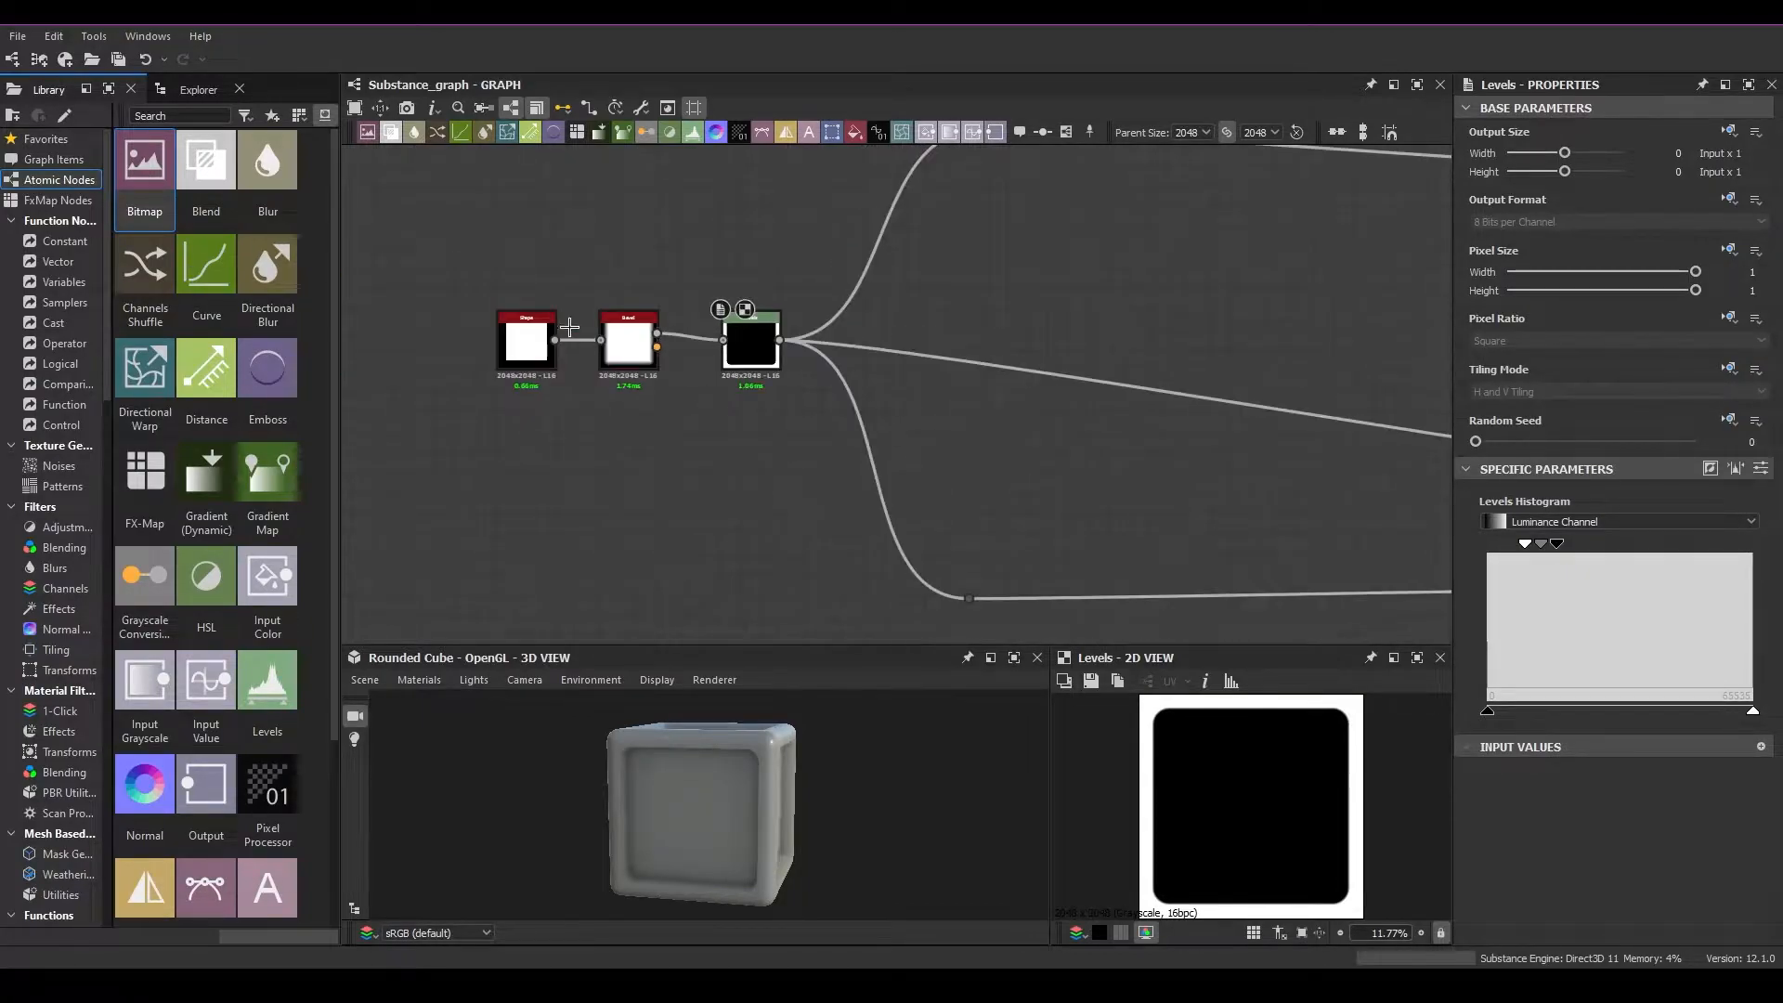
pyautogui.click(751, 345)
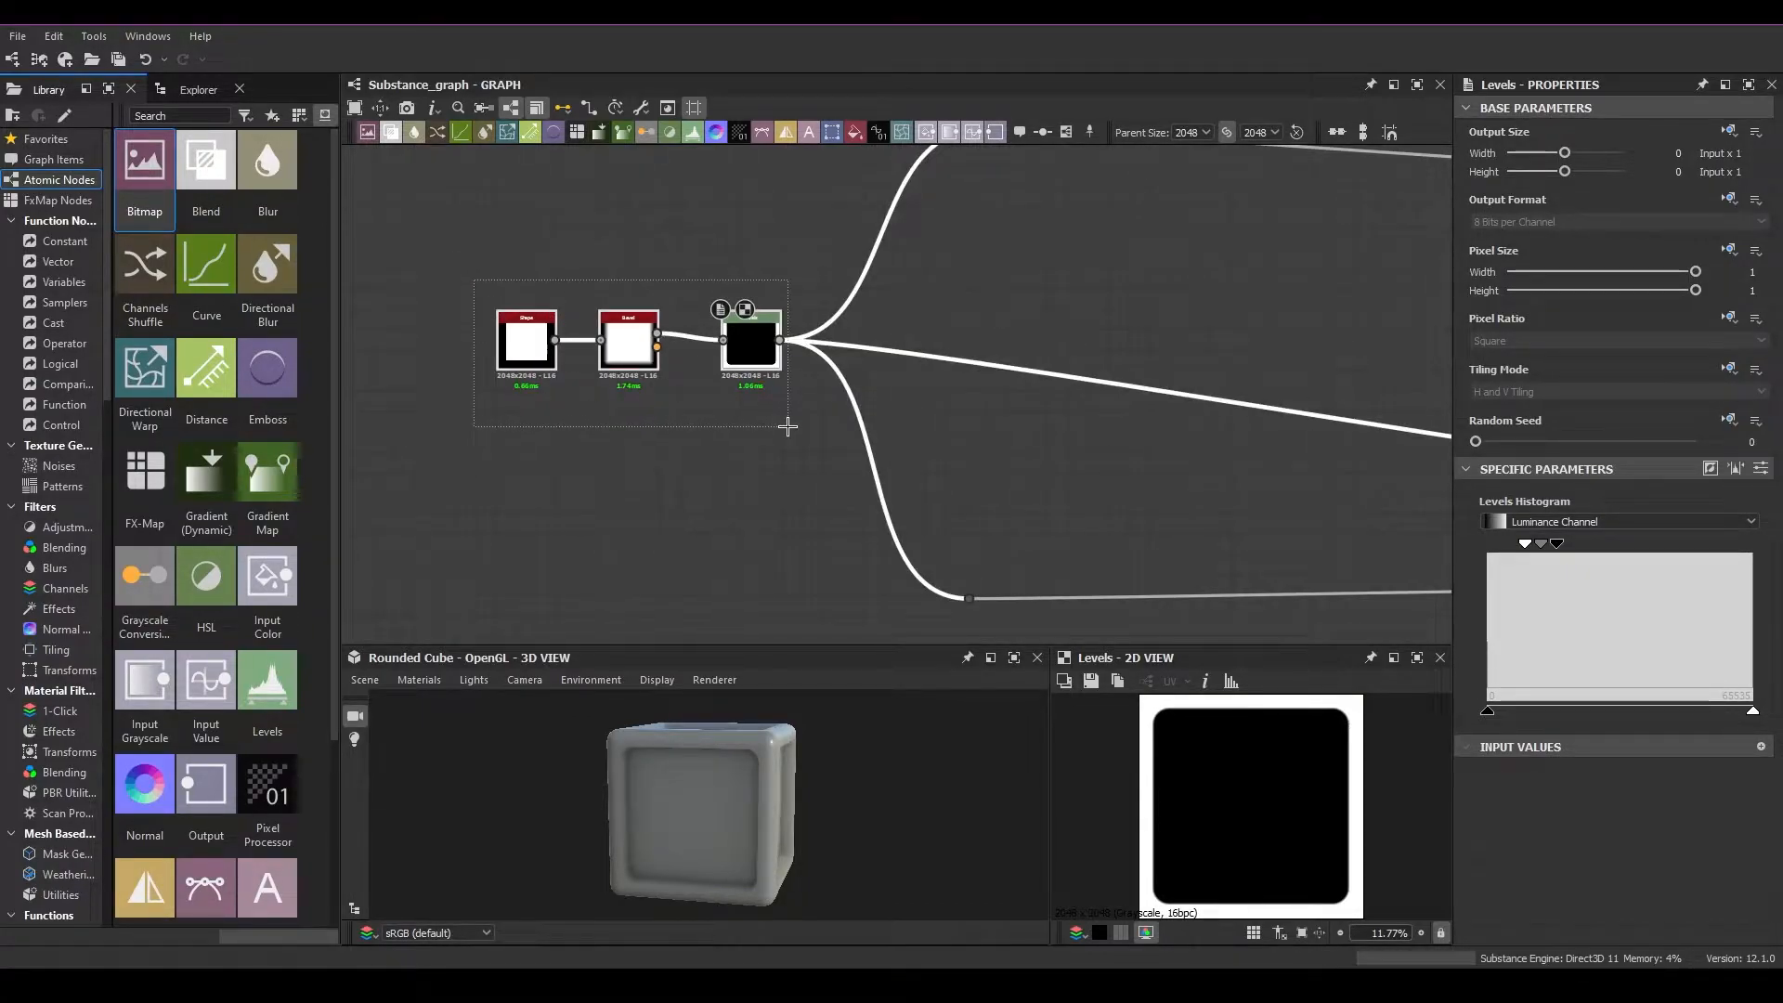
pyautogui.rightClick(647, 335)
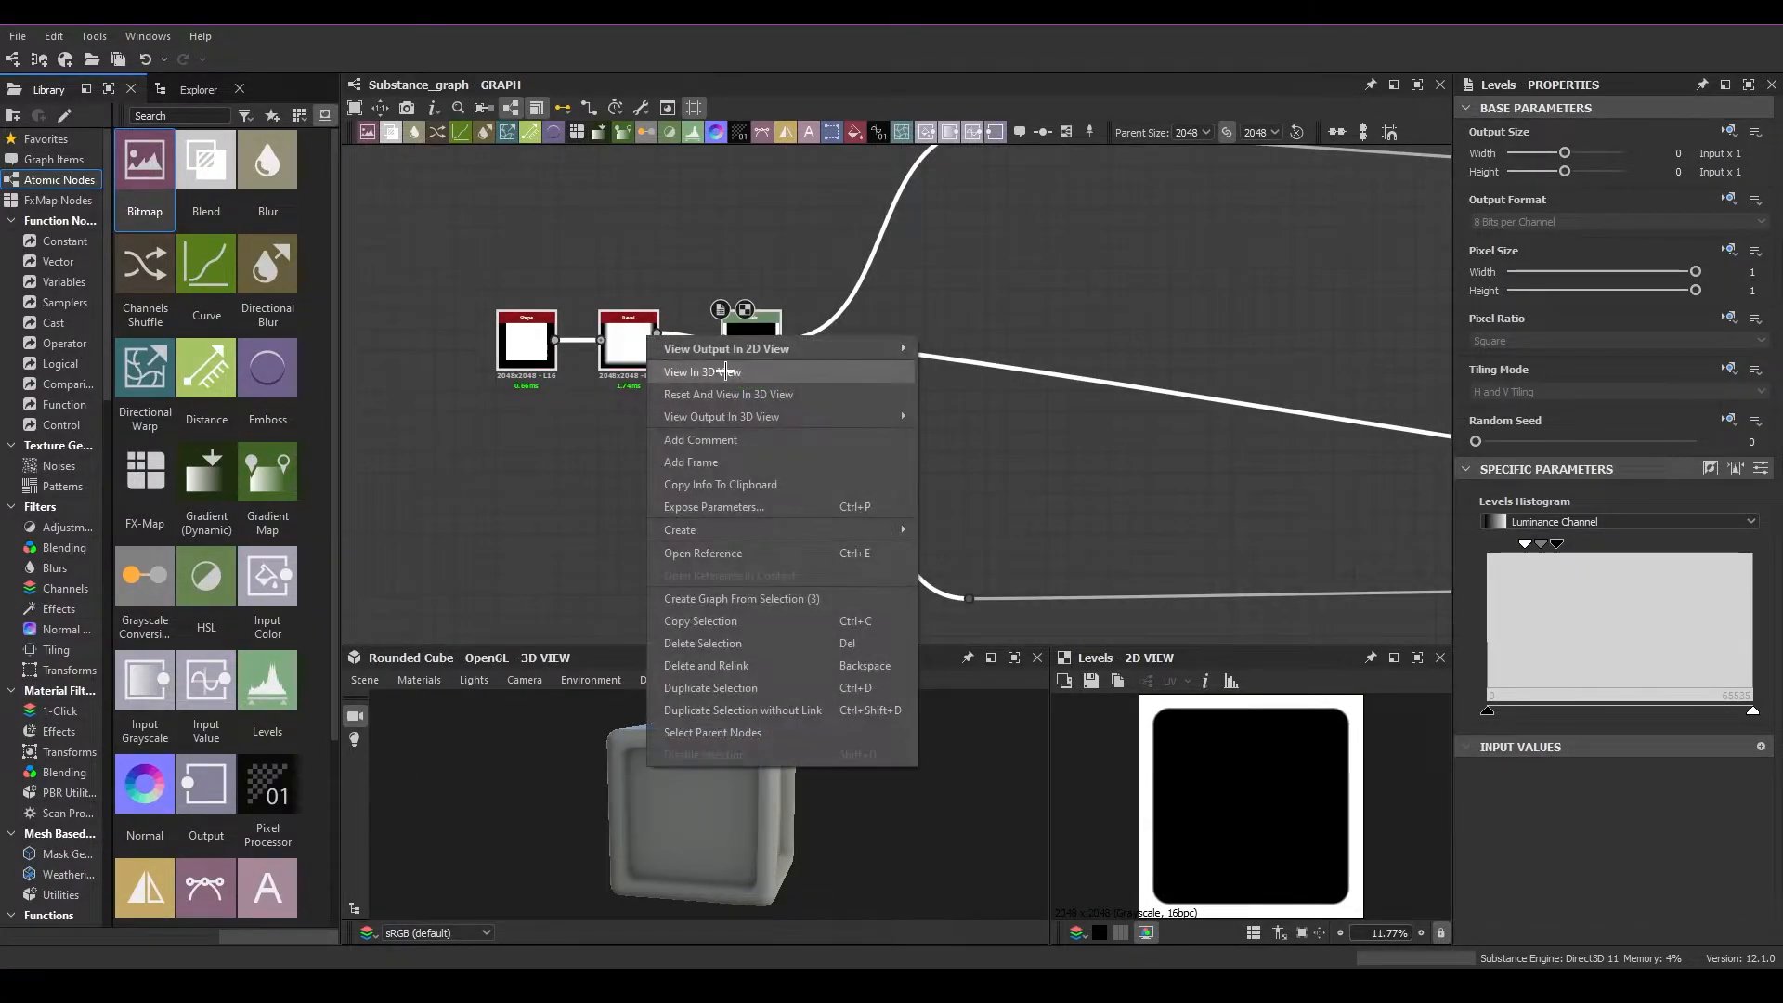
pyautogui.click(659, 462)
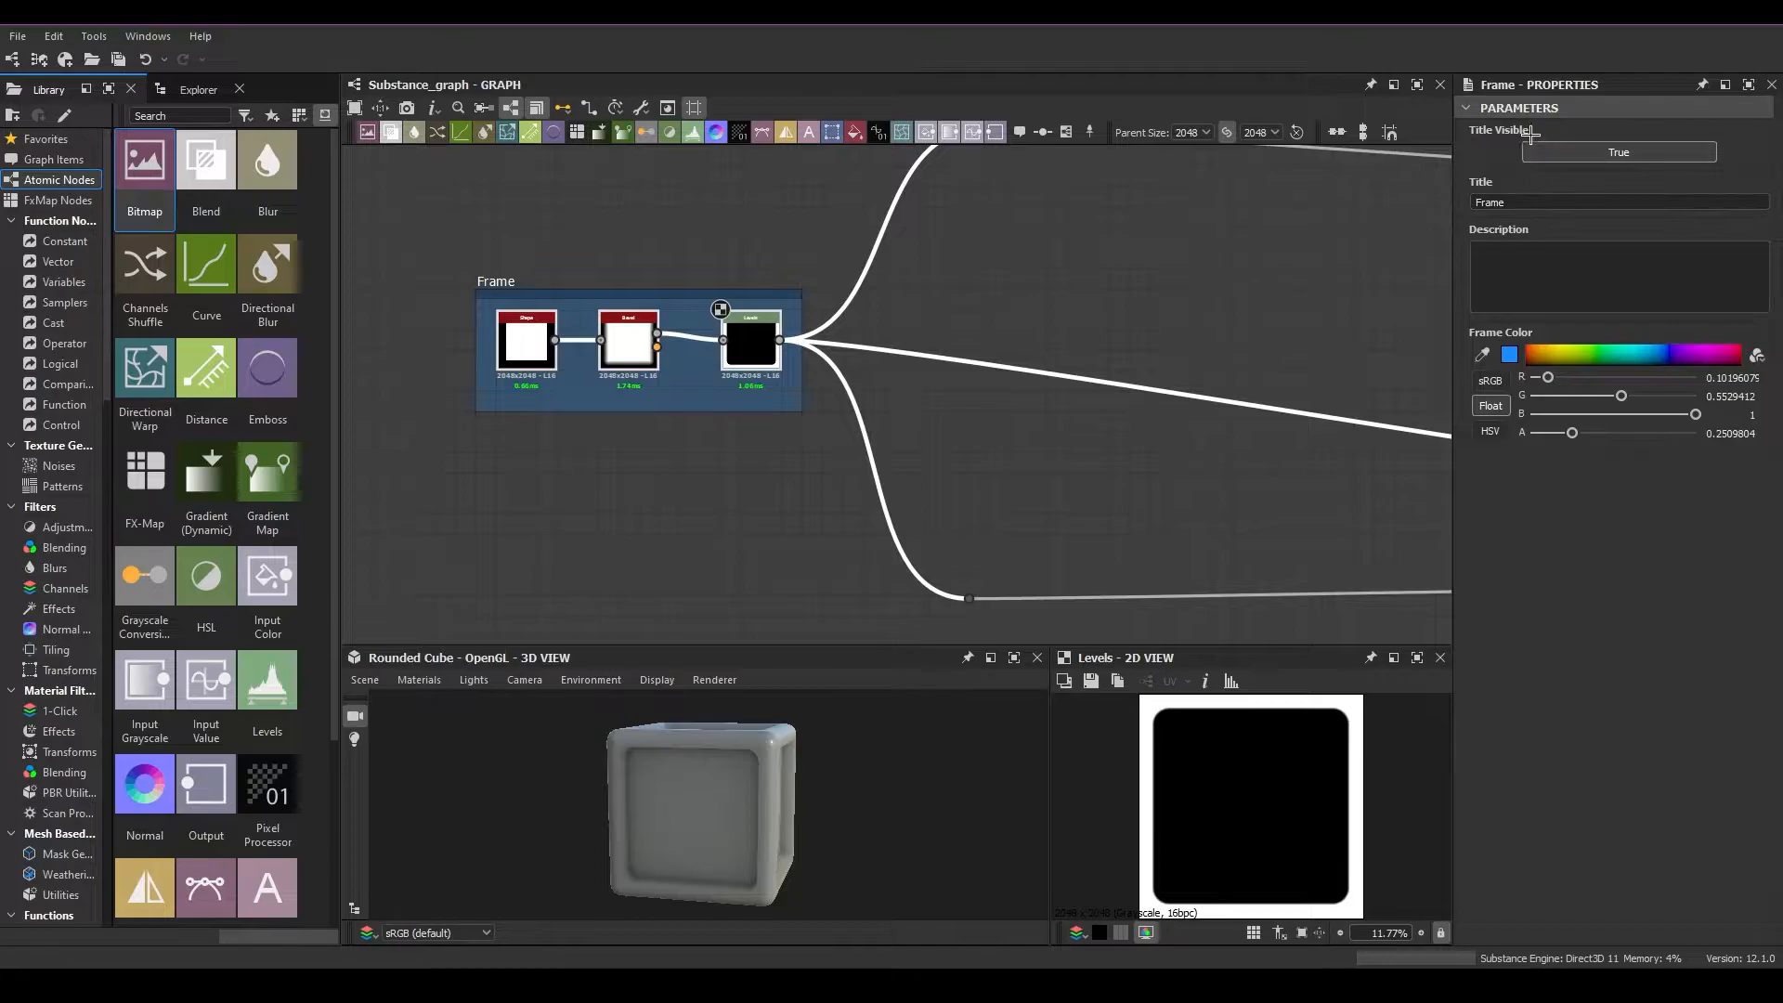
# Rename the new frame's title to "Shapes"
pyautogui.click(614, 230)
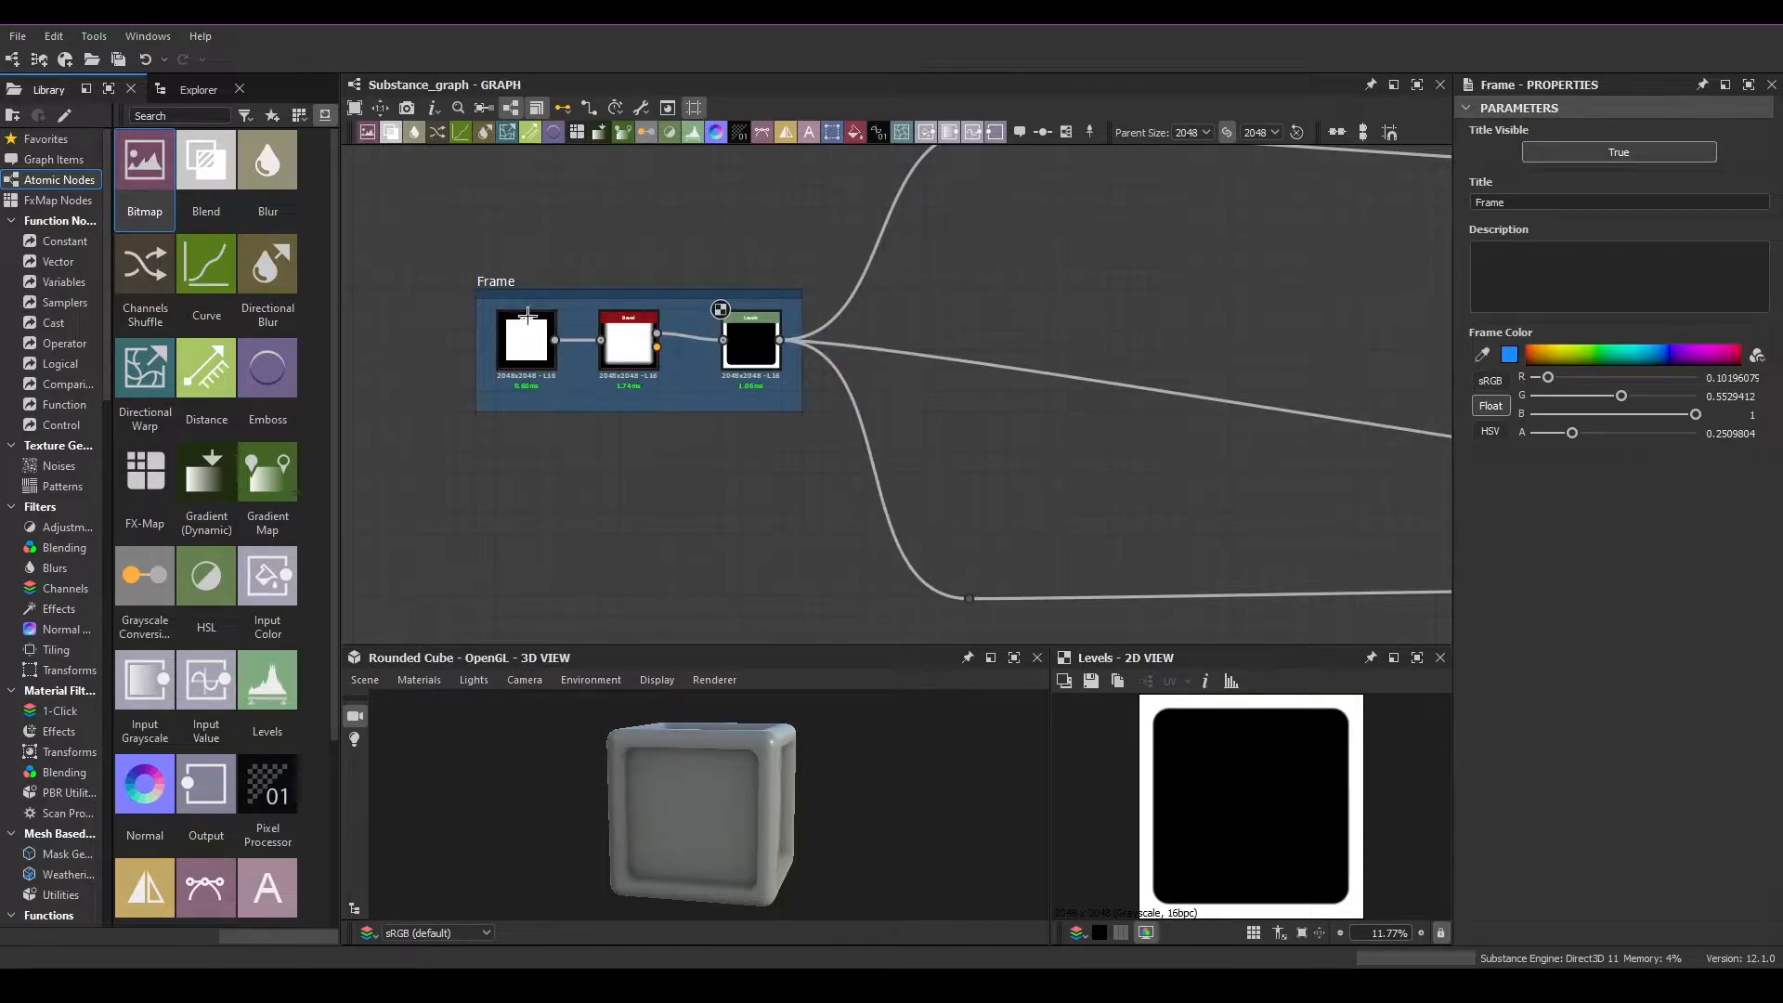
pyautogui.click(561, 302)
pyautogui.click(563, 295)
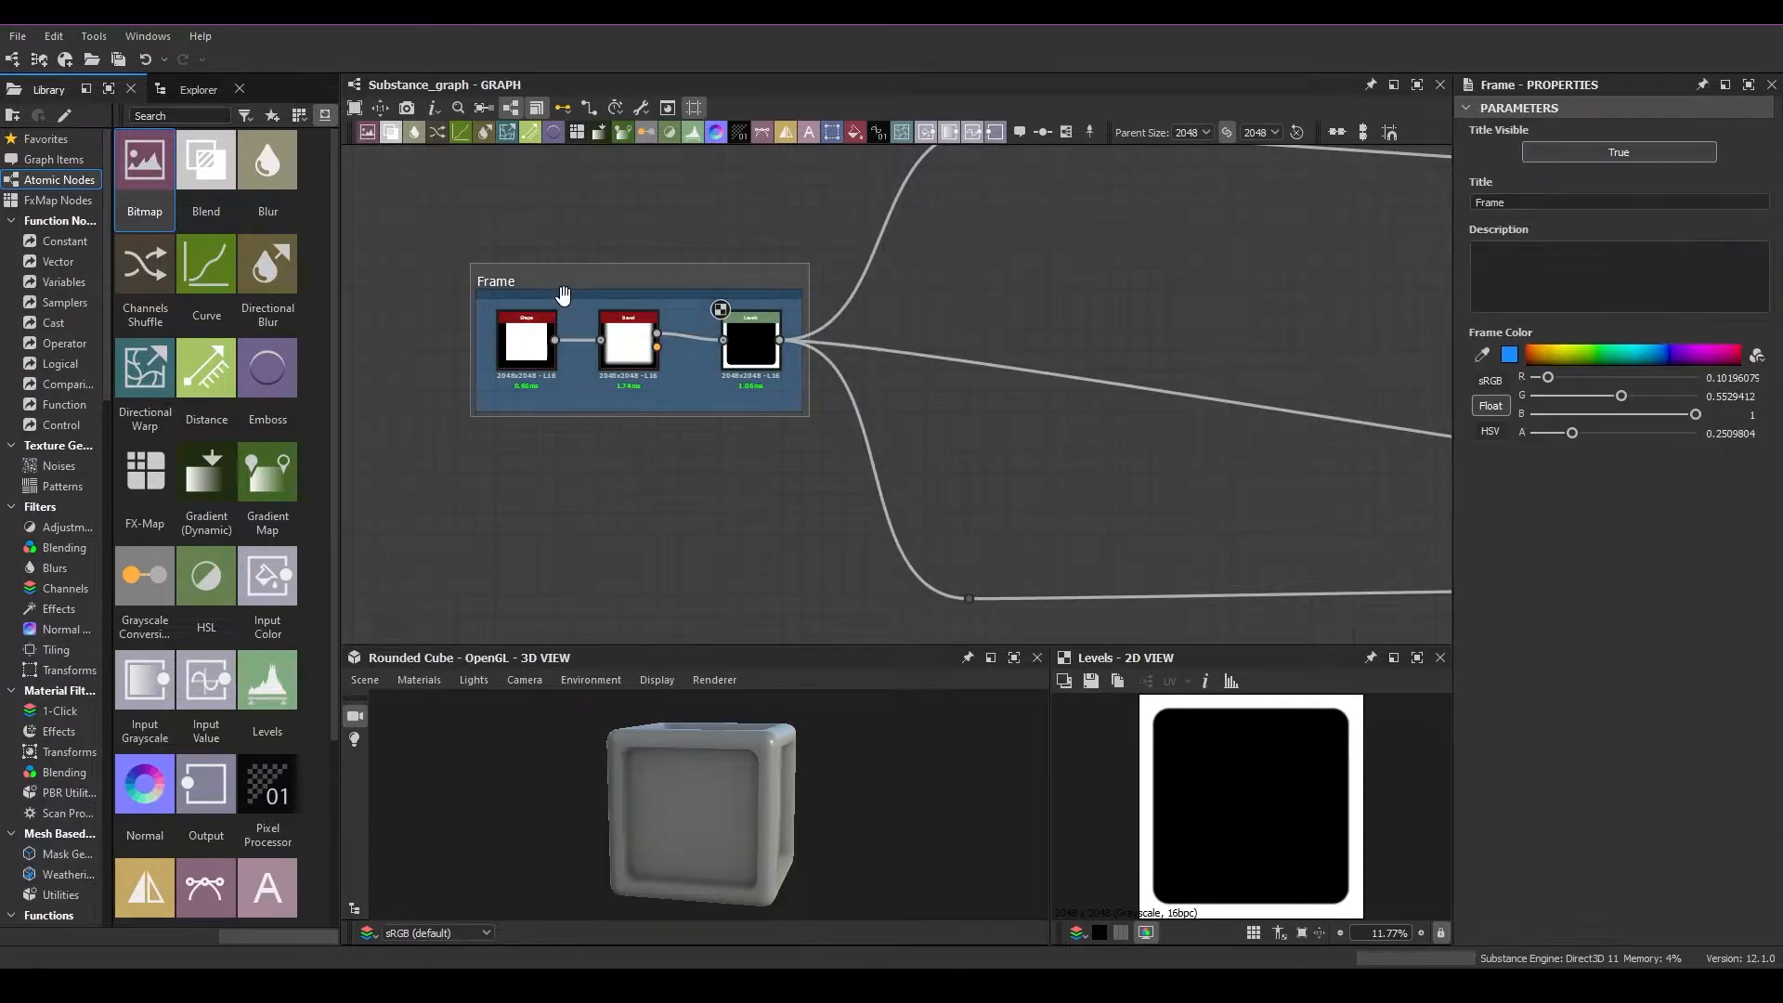
pyautogui.press('BackSpace')
pyautogui.press('BackSpace')
pyautogui.press('BackSpace')
pyautogui.press('BackSpace')
pyautogui.press('BackSpace')
pyautogui.write('Shapes')
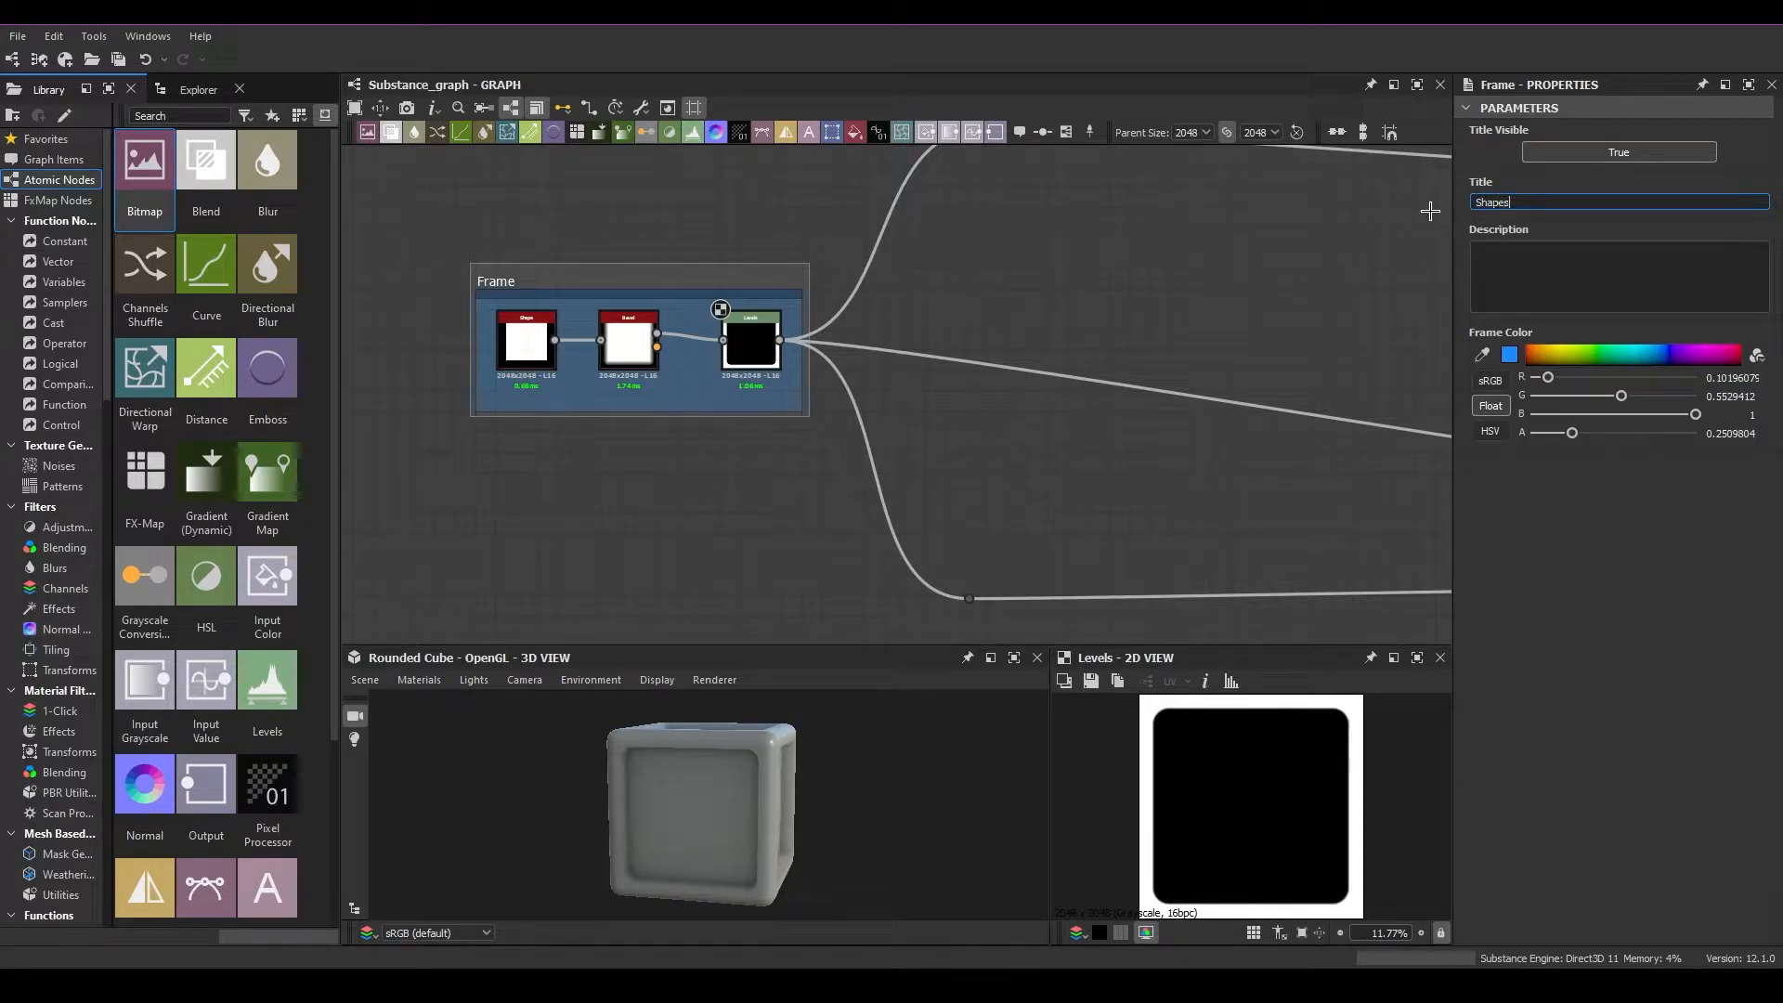
pyautogui.click(1423, 261)
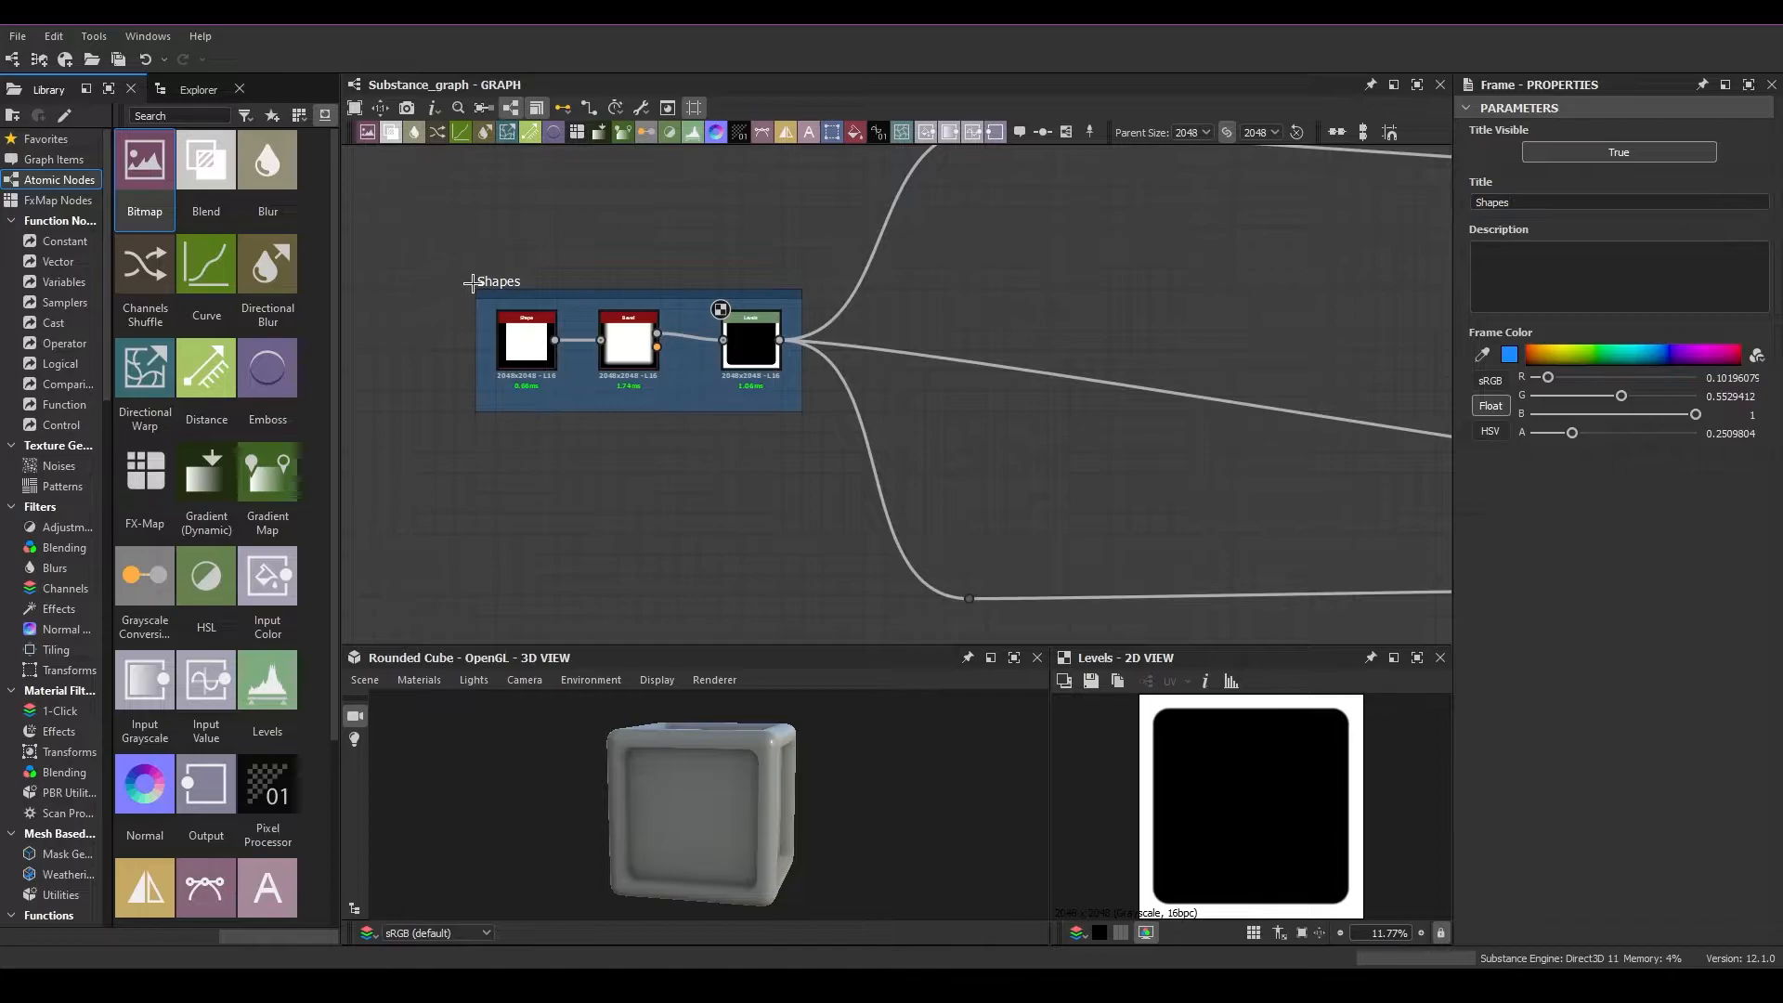
# Give the Shapes frame the description "This is the shape"
pyautogui.scroll(2, 459, 285)
pyautogui.click(1554, 257)
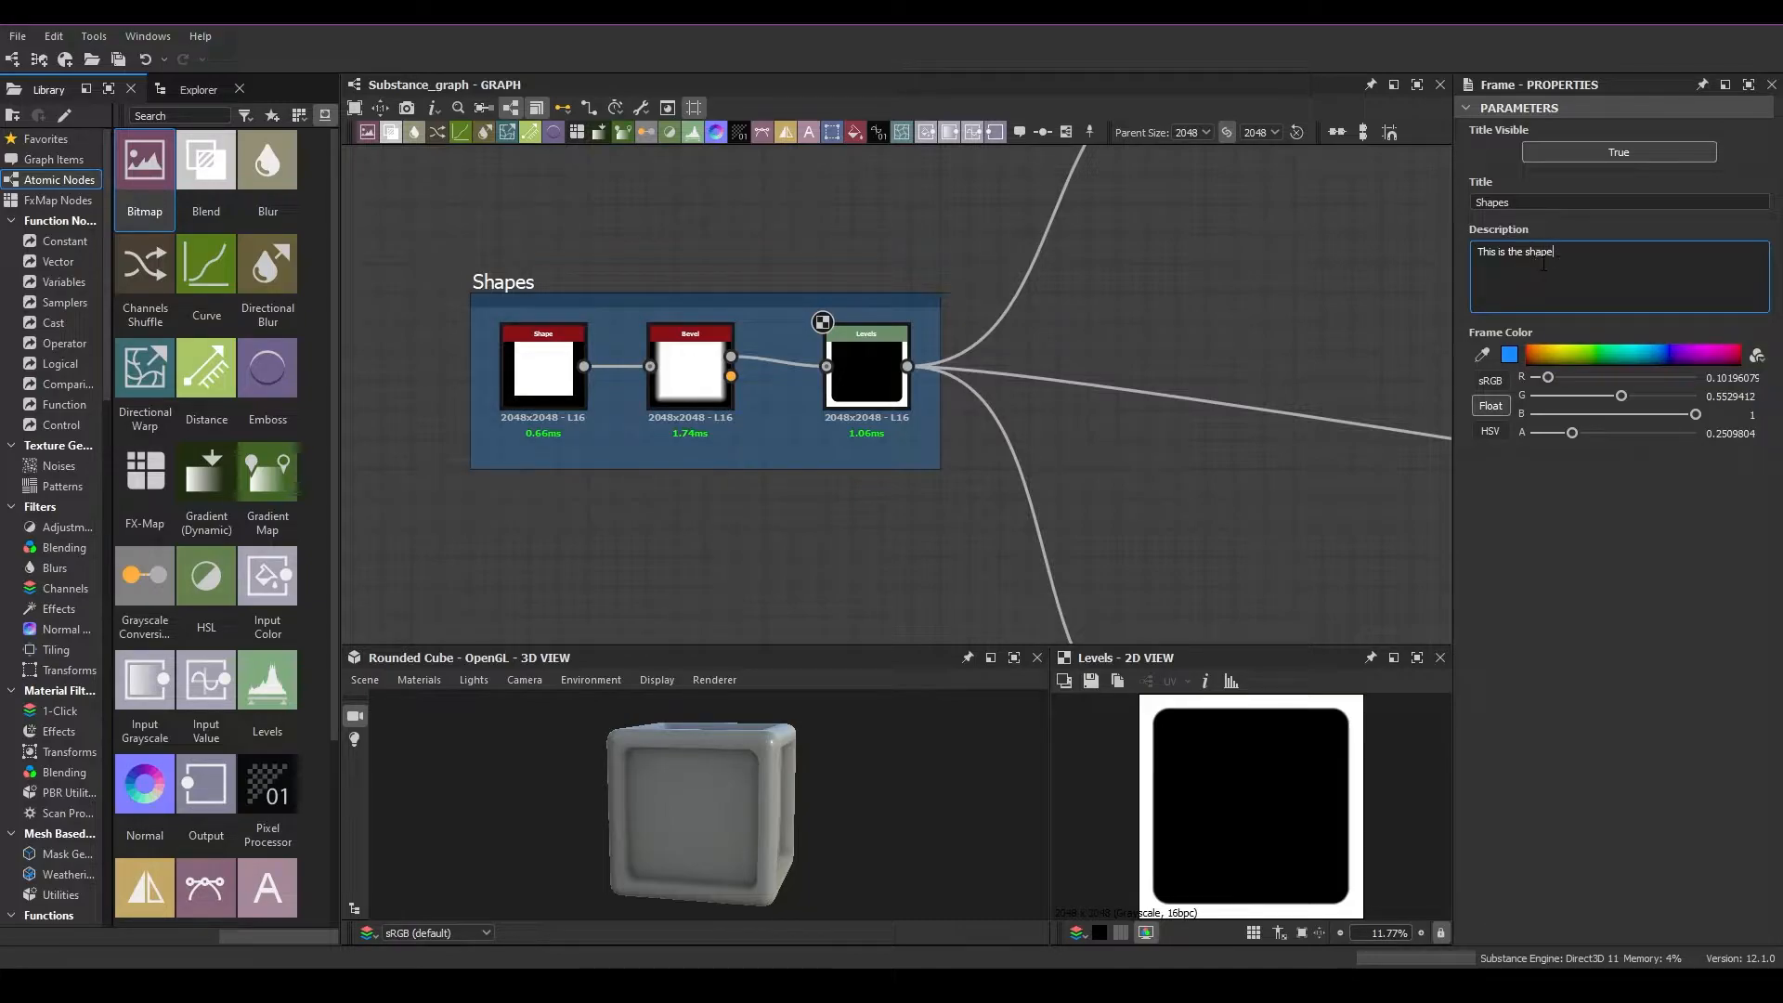
pyautogui.click(806, 507)
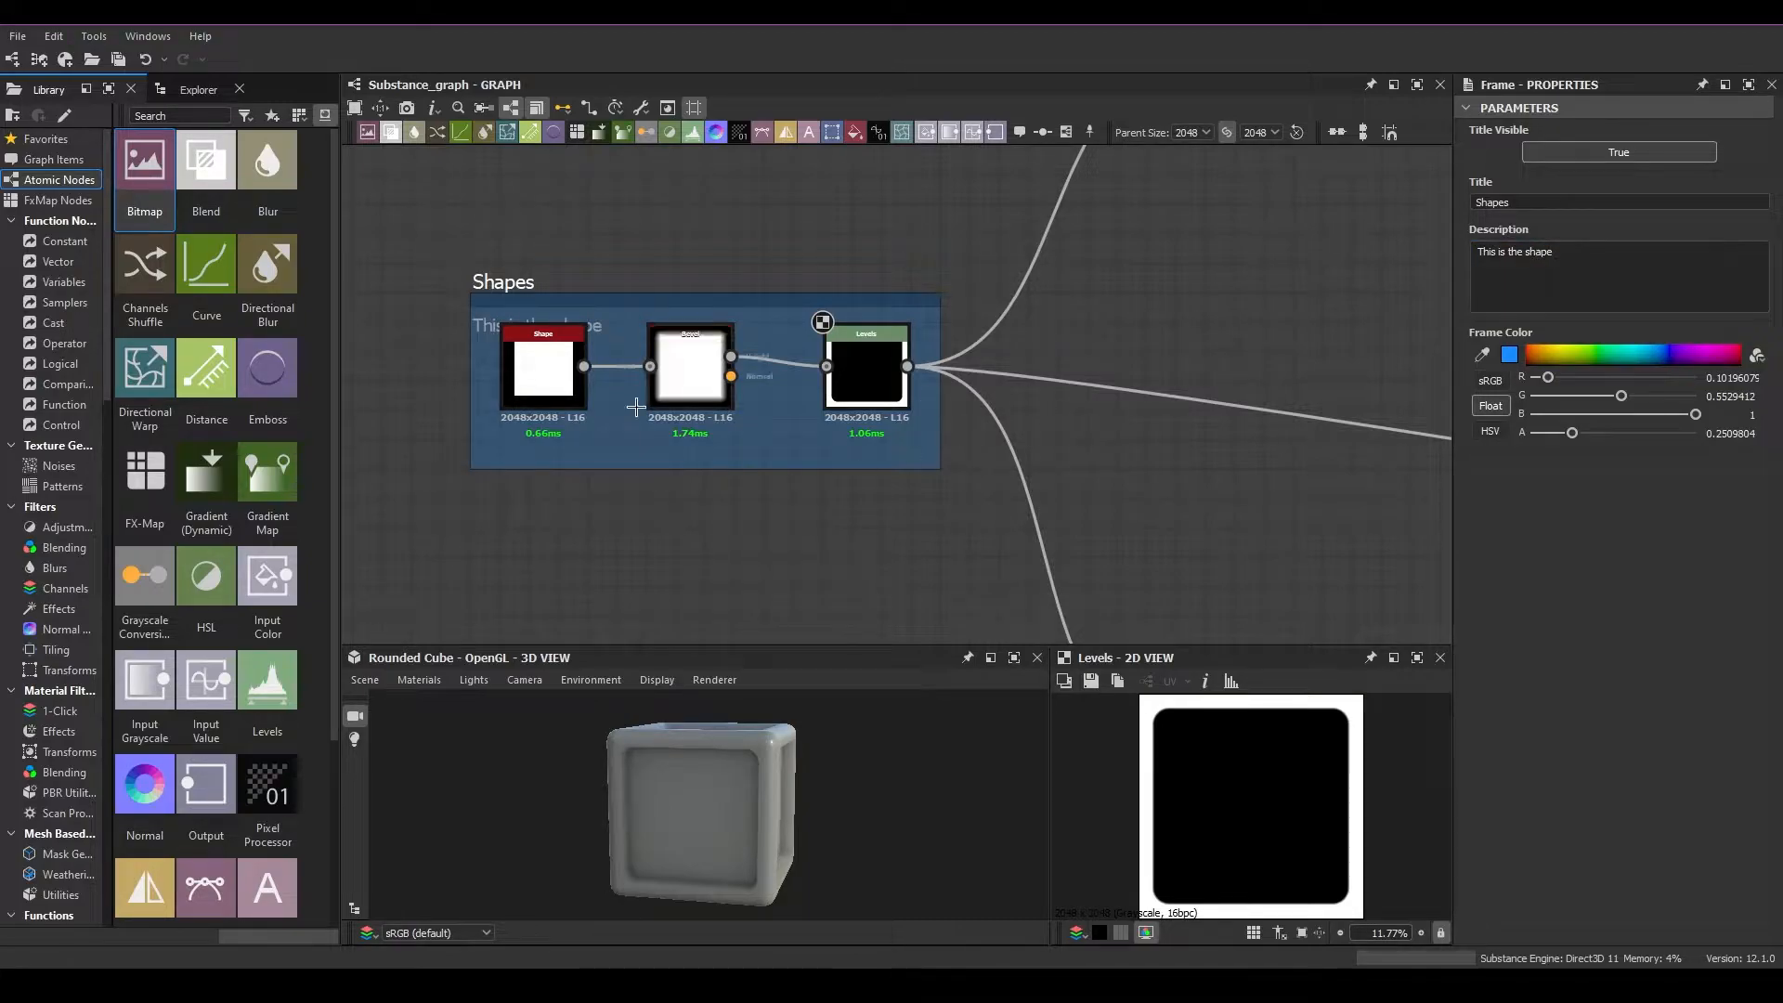
pyautogui.click(487, 317)
# Move the Shape, Bevel and Levels nodes down so they clear the frame's description text
pyautogui.moveTo(564, 367); pyautogui.dragTo(565, 397)
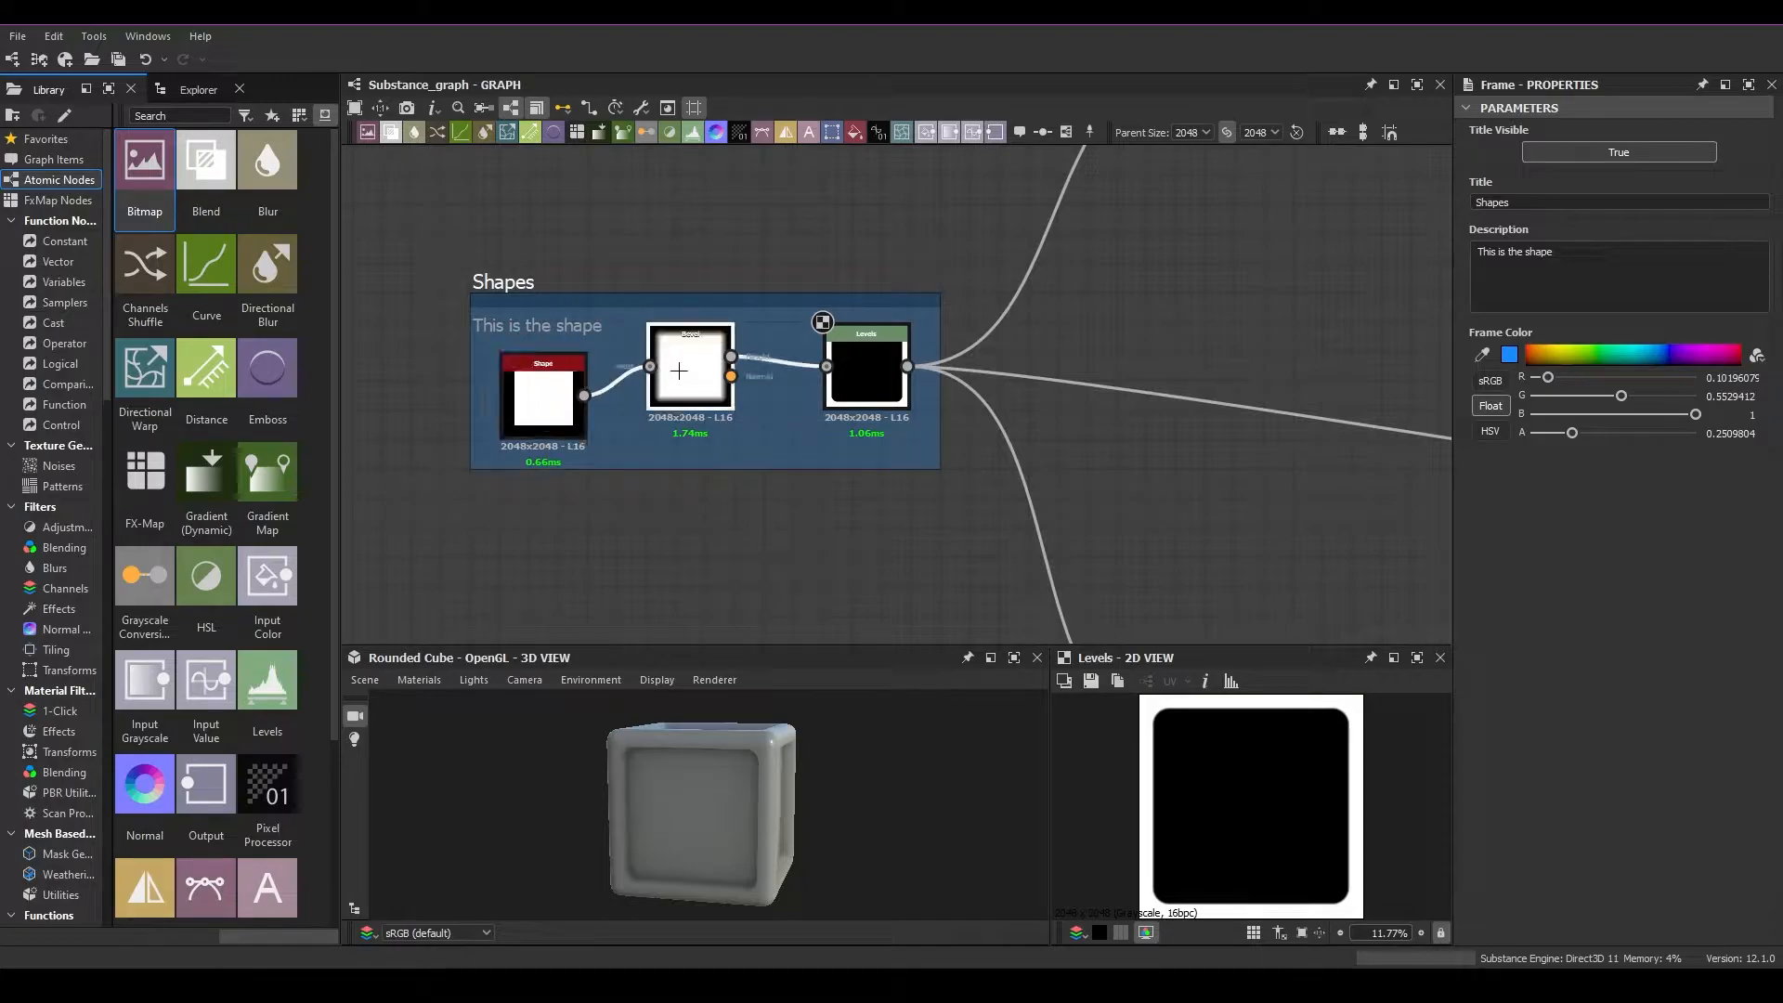
pyautogui.moveTo(678, 367); pyautogui.dragTo(680, 397)
pyautogui.moveTo(891, 342); pyautogui.dragTo(883, 371)
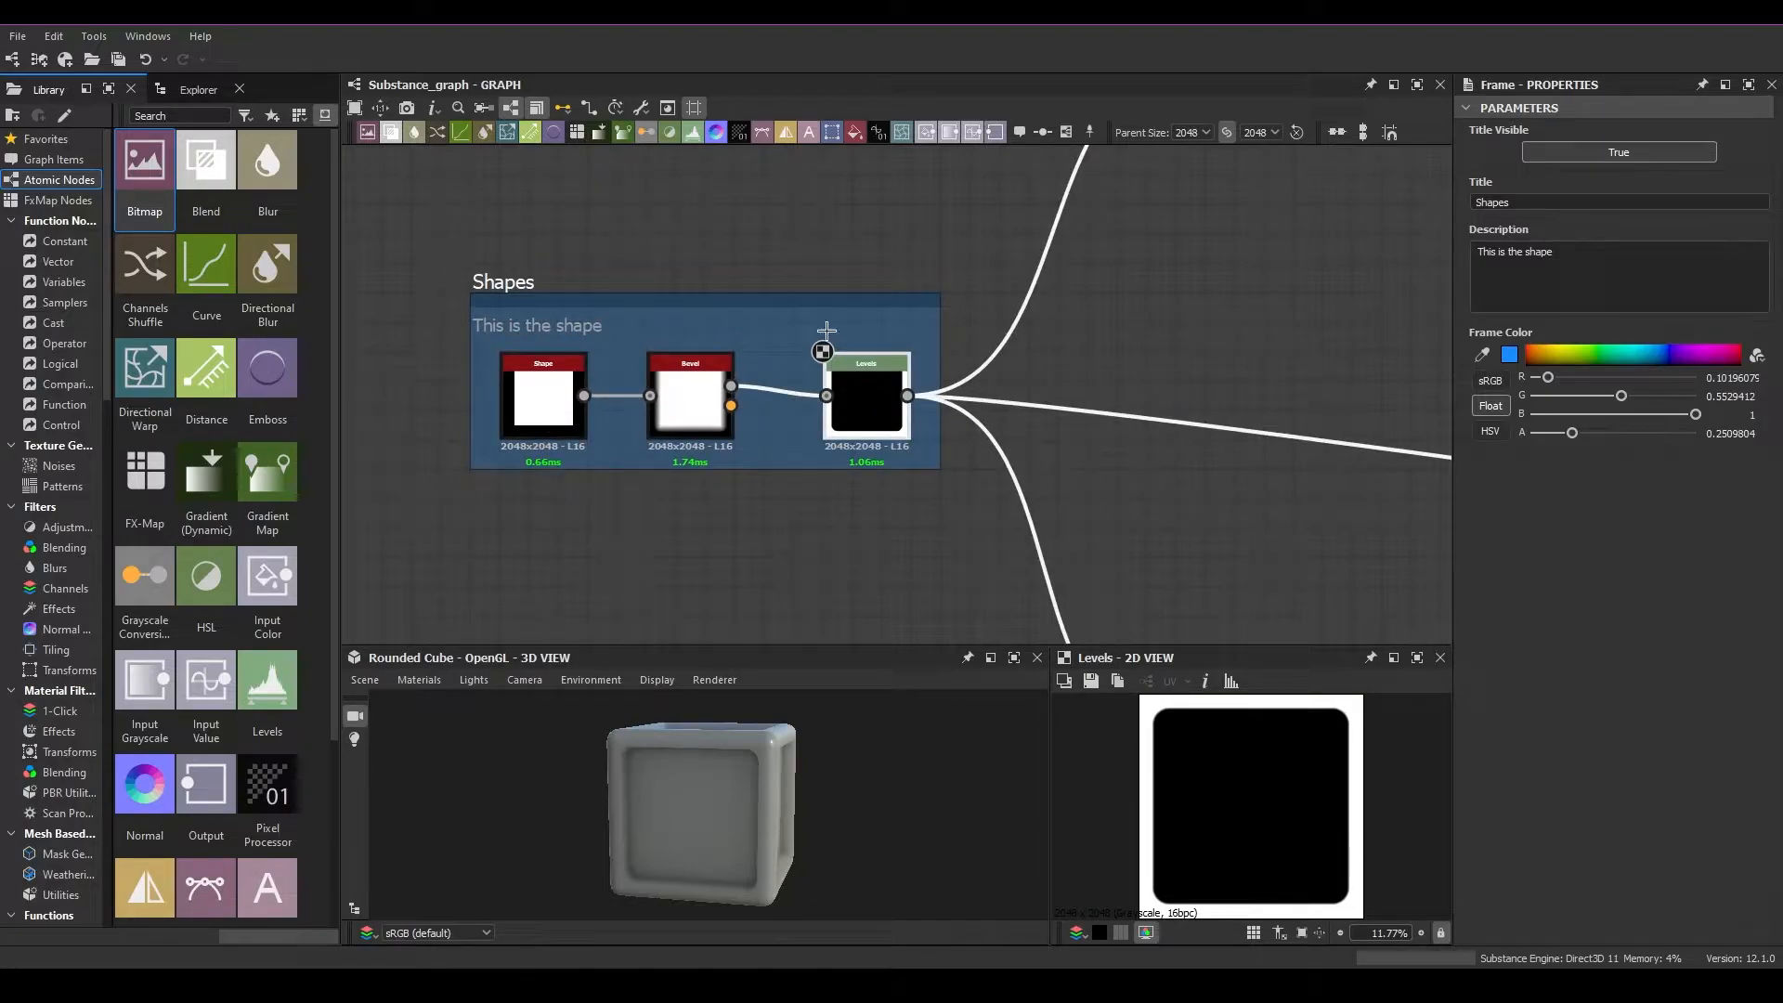
pyautogui.click(1495, 269)
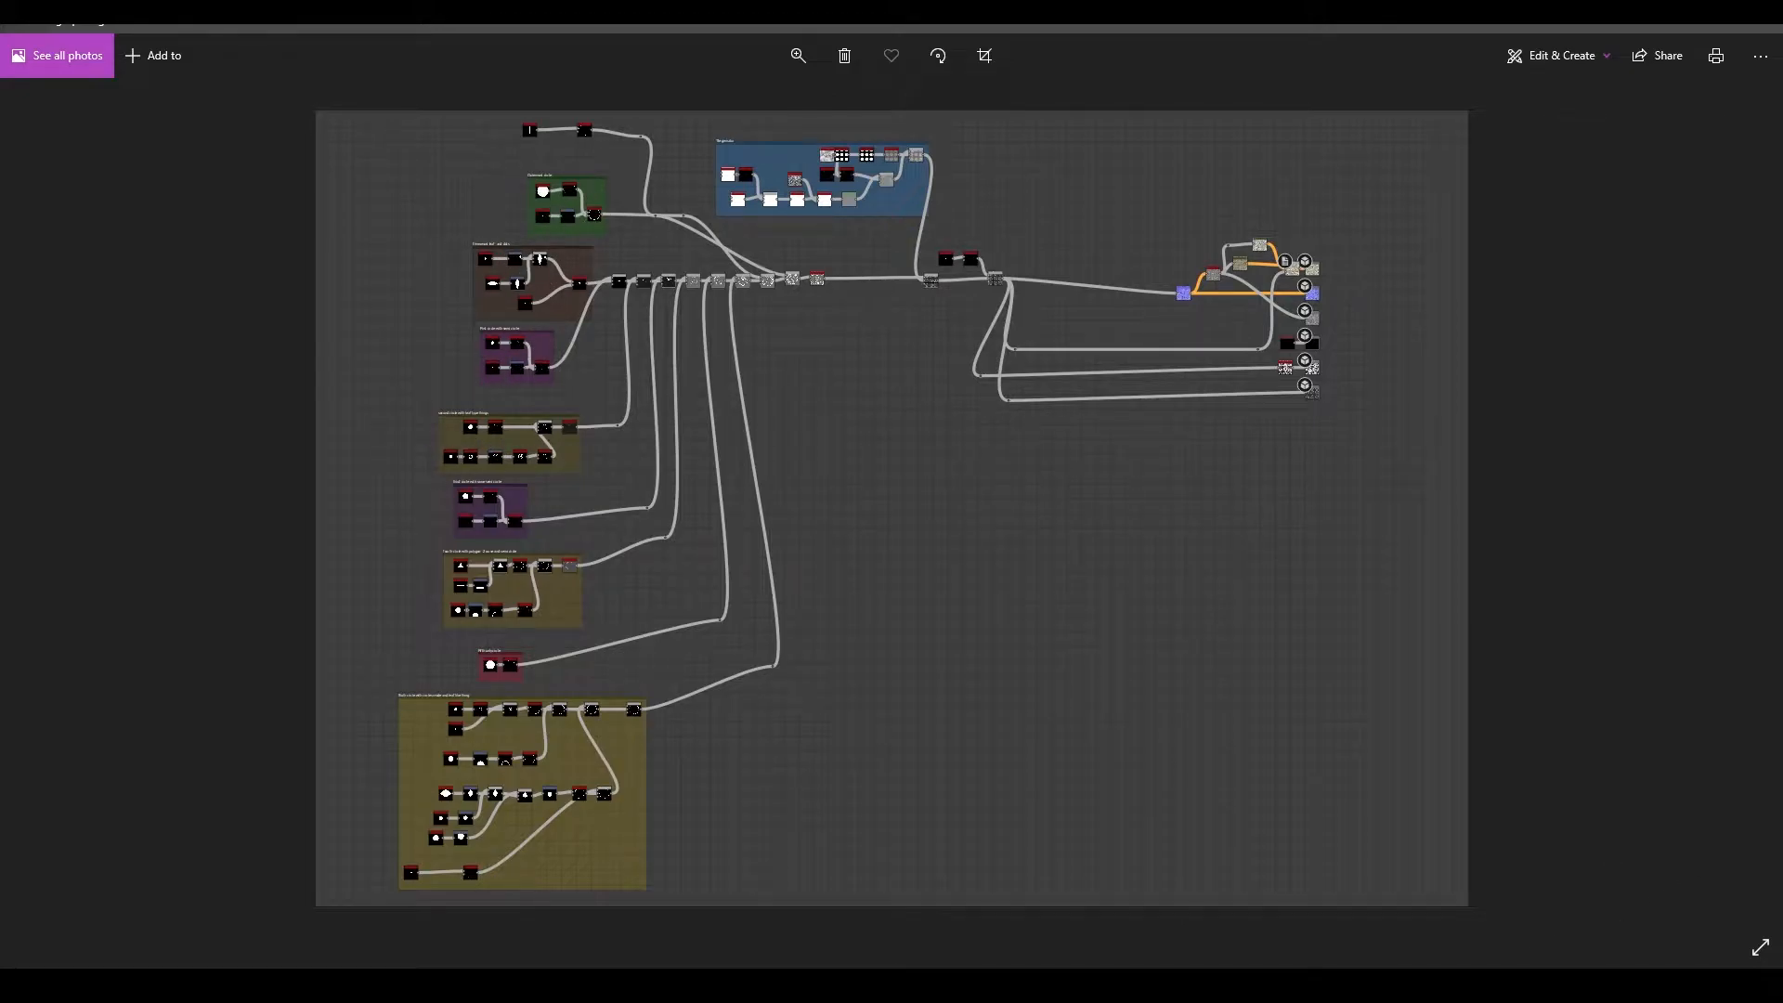
pyautogui.click(1456, 986)
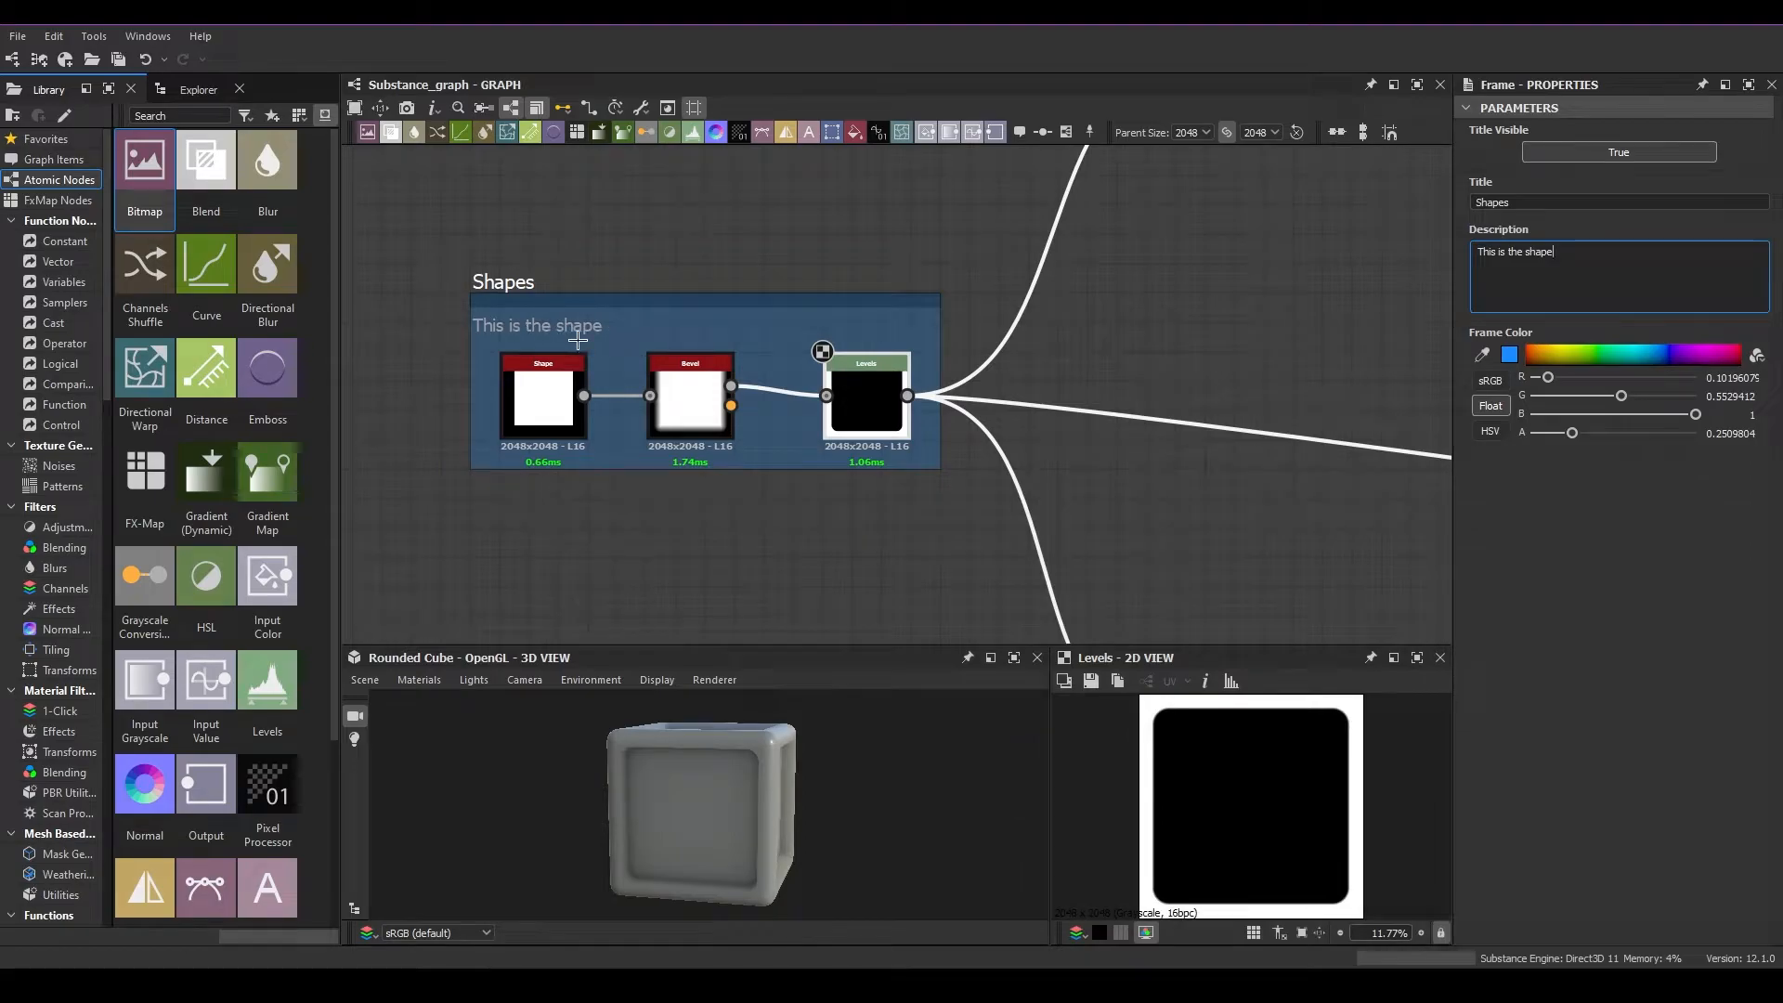
# Add a comment to the graph and select it beneath the Levels node
pyautogui.rightClick(684, 220)
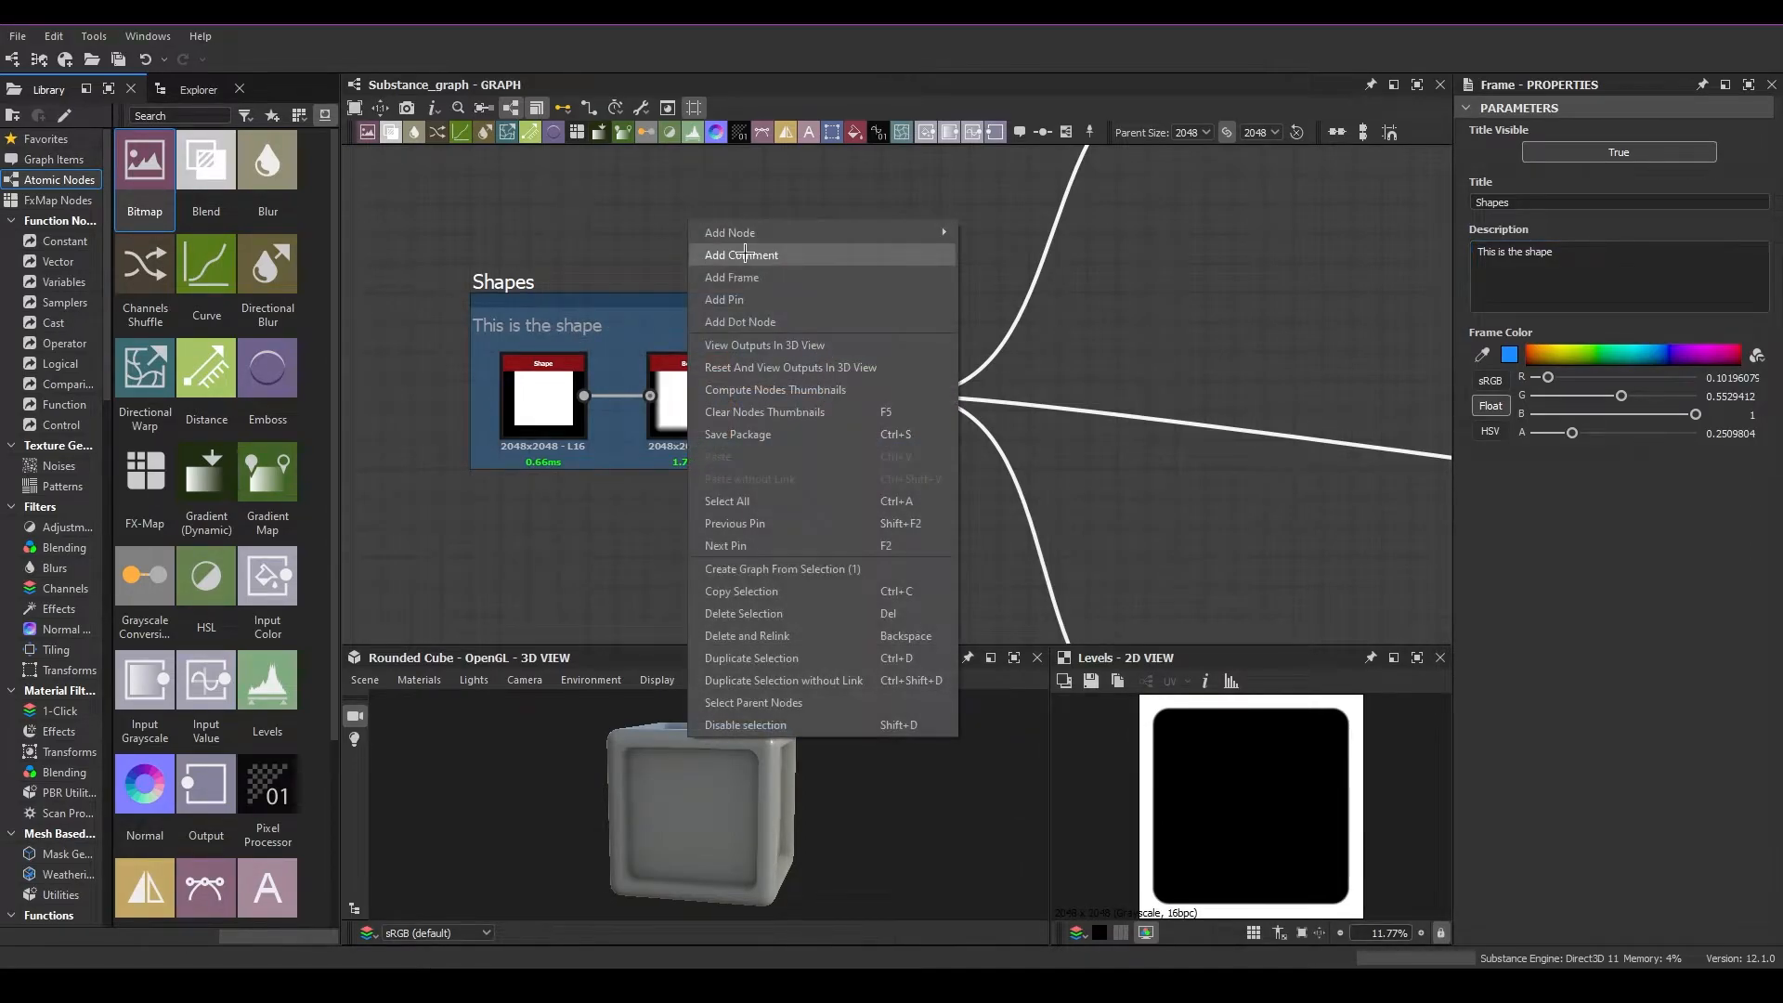
pyautogui.click(744, 252)
pyautogui.scroll(-2, 771, 316)
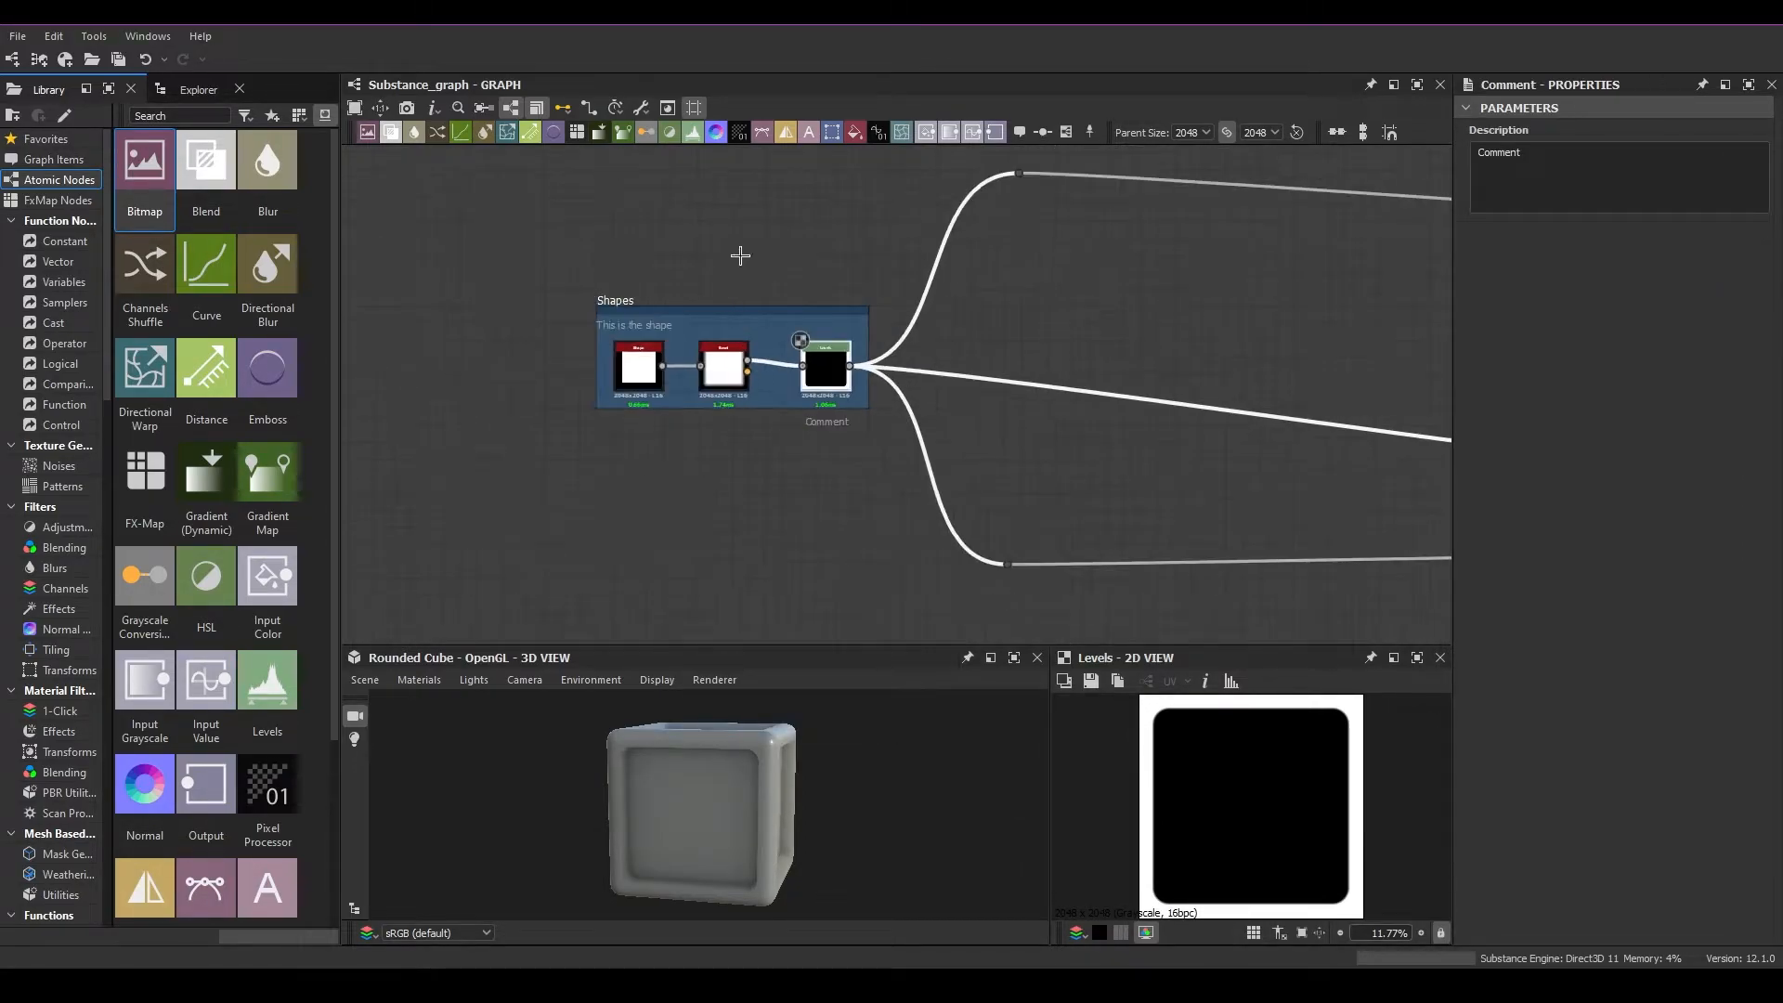
pyautogui.scroll(2, 874, 423)
pyautogui.scroll(2, 874, 424)
pyautogui.click(771, 423)
# Replace the comment's text with "this is comment", breaking the last word onto a second line before "nt"
pyautogui.moveTo(1537, 155); pyautogui.dragTo(1470, 158)
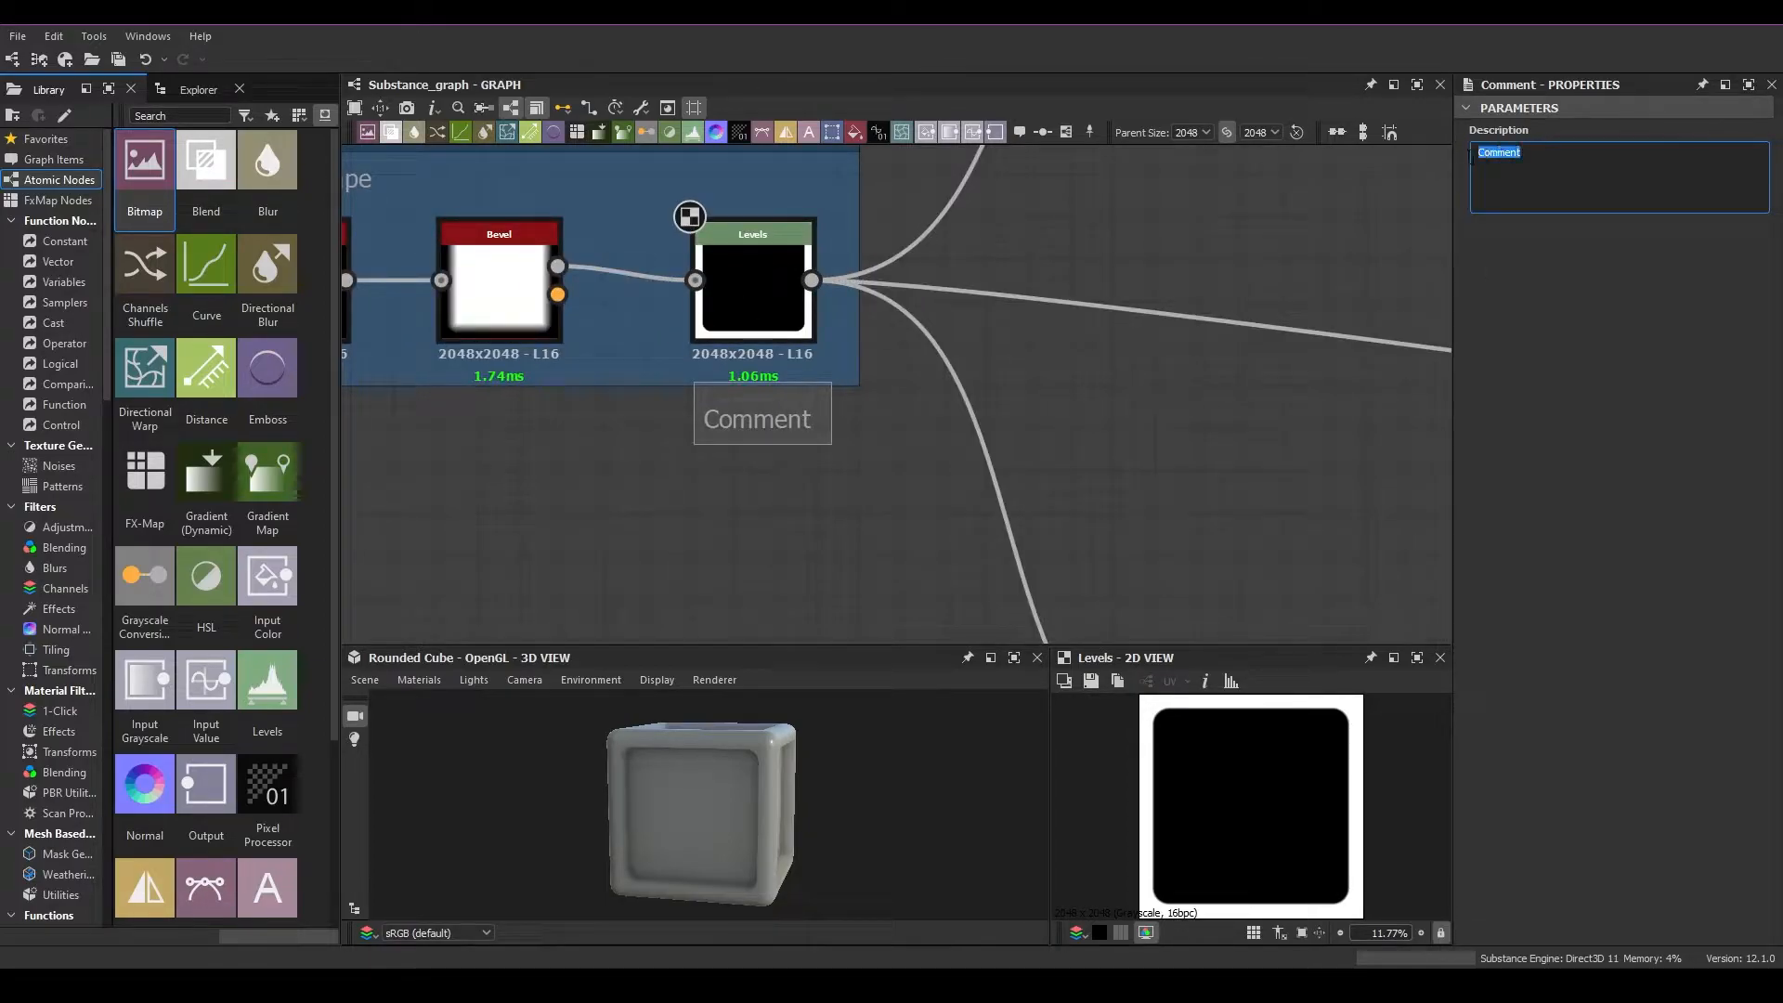
pyautogui.write('this is c')
pyautogui.click(842, 540)
pyautogui.scroll(-2, 959, 533)
pyautogui.moveTo(860, 529); pyautogui.dragTo(927, 538, button='middle')
pyautogui.click(1545, 154)
pyautogui.press('BackSpace')
pyautogui.press('Return')
pyautogui.click(911, 539)
# Move the comment out from under the nodes and place it beside the Shape node's end of the frame
pyautogui.moveTo(923, 475); pyautogui.dragTo(536, 479)
pyautogui.moveTo(537, 479); pyautogui.dragTo(682, 502, button='middle')
pyautogui.moveTo(676, 507); pyautogui.dragTo(568, 362)
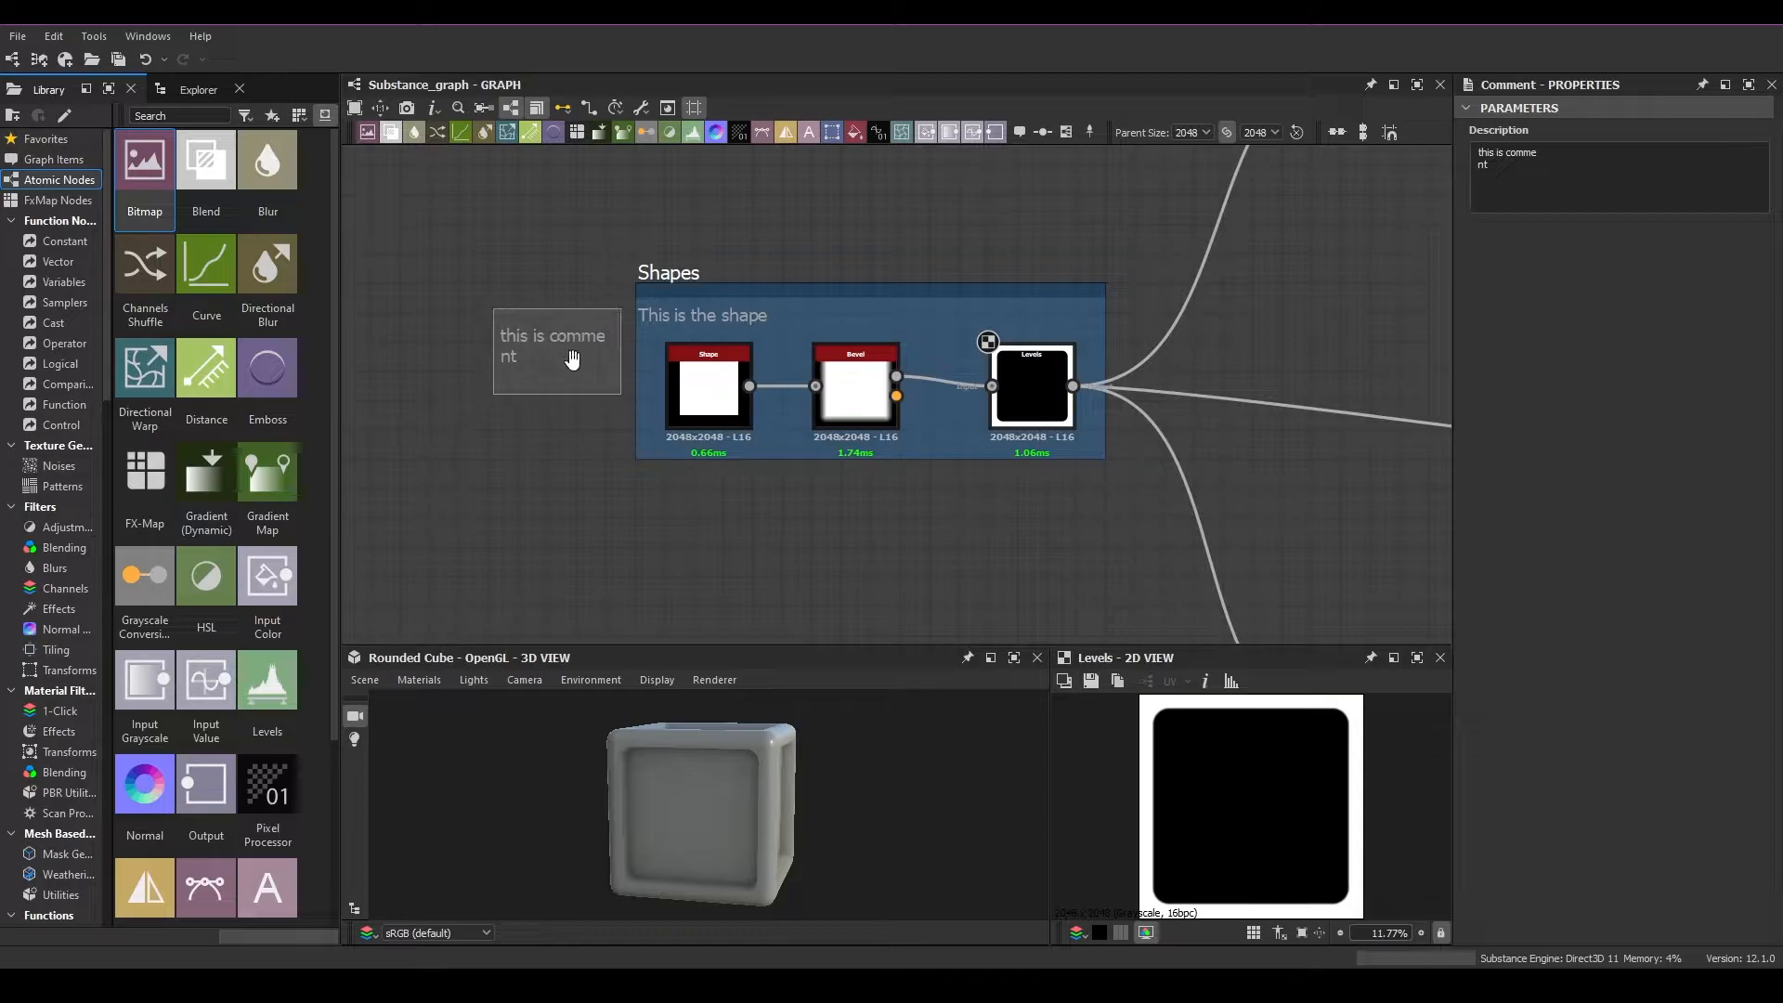
pyautogui.click(682, 272)
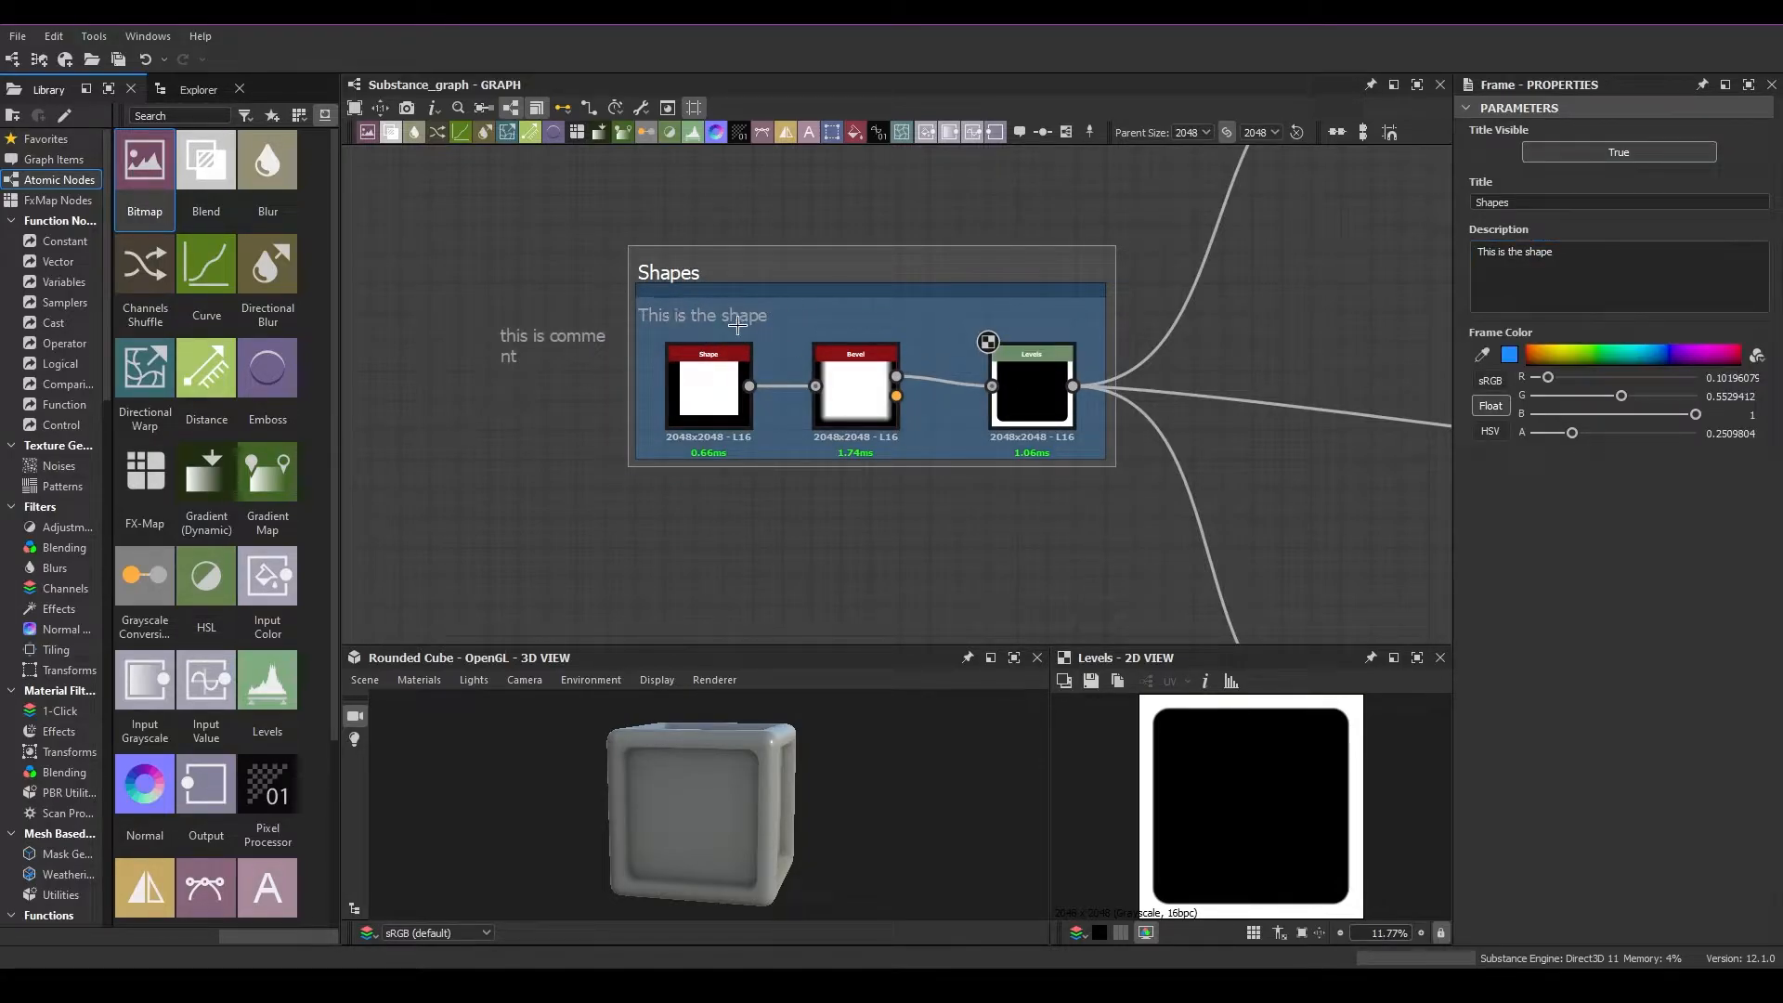
pyautogui.moveTo(557, 338); pyautogui.dragTo(576, 293)
# Delete the comment beside the Shapes frame
pyautogui.scroll(-3, 902, 423)
pyautogui.moveTo(685, 353); pyautogui.dragTo(641, 314)
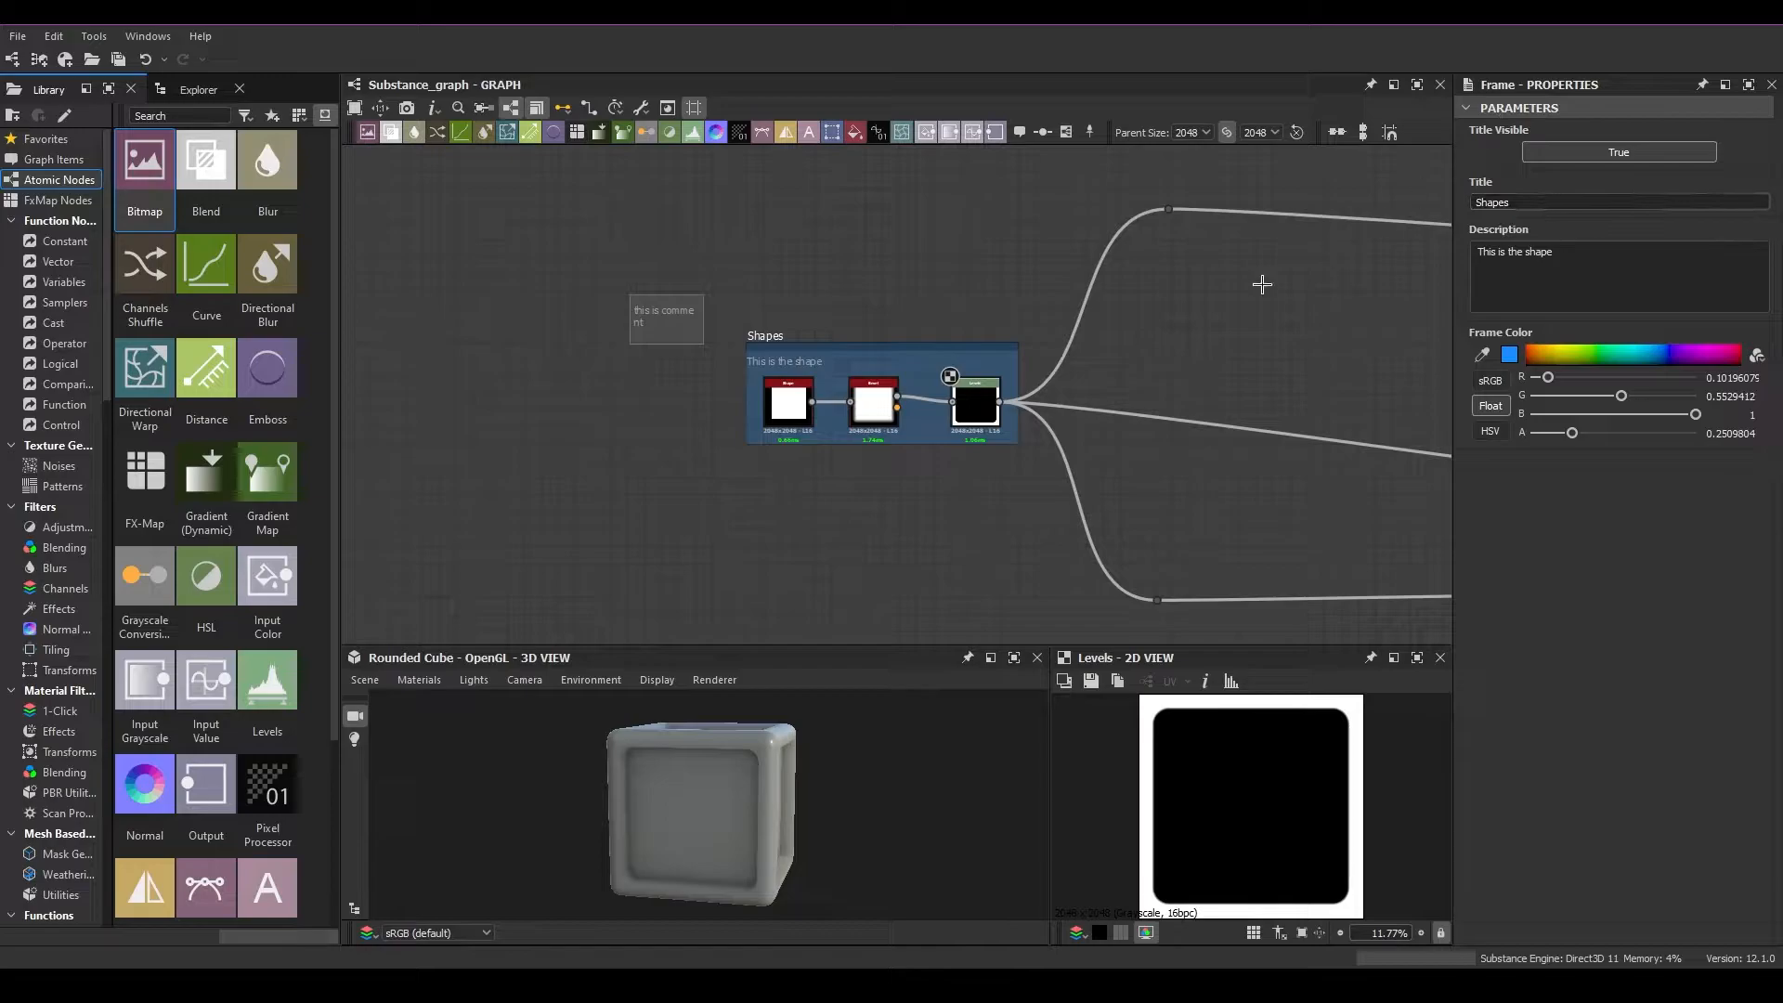
pyautogui.moveTo(725, 382); pyautogui.dragTo(590, 273)
pyautogui.press('Delete')
# Enlarge the Shapes frame by extending its left edge outward, its top edge up and its bottom edge down
pyautogui.moveTo(830, 349); pyautogui.dragTo(691, 364)
pyautogui.scroll(-1, 974, 398)
pyautogui.scroll(-2, 974, 398)
pyautogui.scroll(-5, 877, 504)
pyautogui.scroll(5, 871, 454)
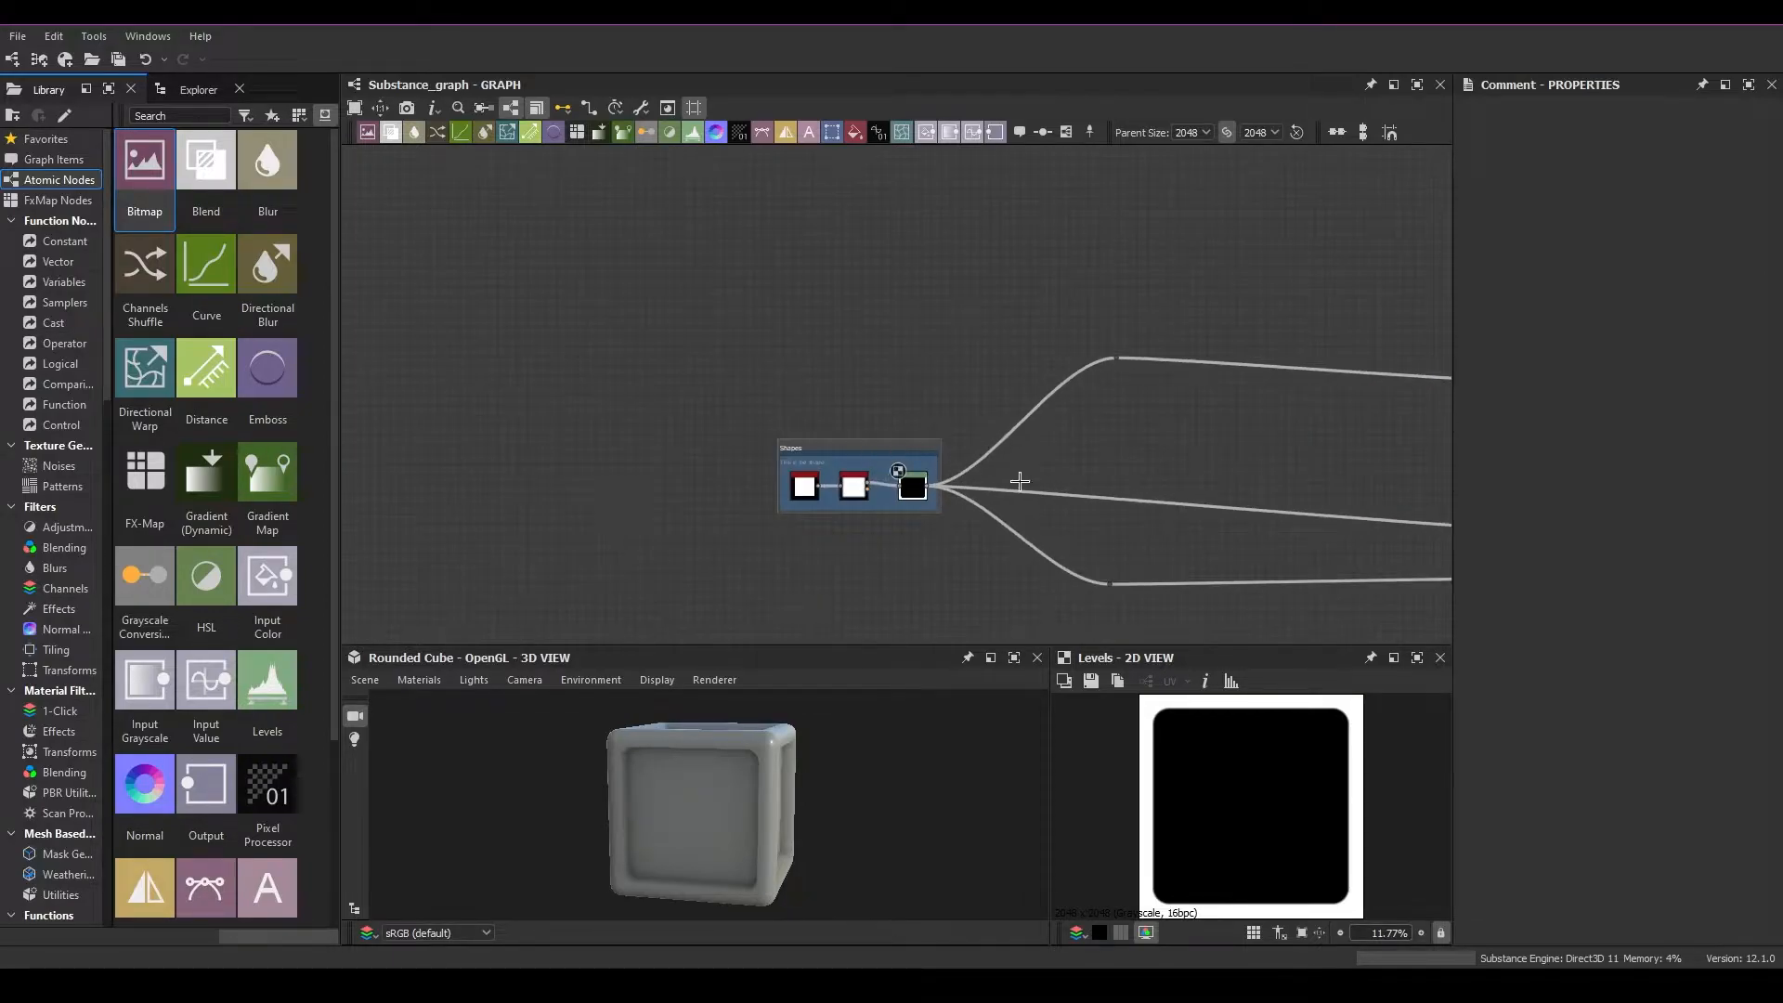
pyautogui.moveTo(1123, 499); pyautogui.dragTo(942, 438, button='middle')
pyautogui.moveTo(661, 390); pyautogui.dragTo(435, 404)
pyautogui.moveTo(636, 365); pyautogui.dragTo(639, 349)
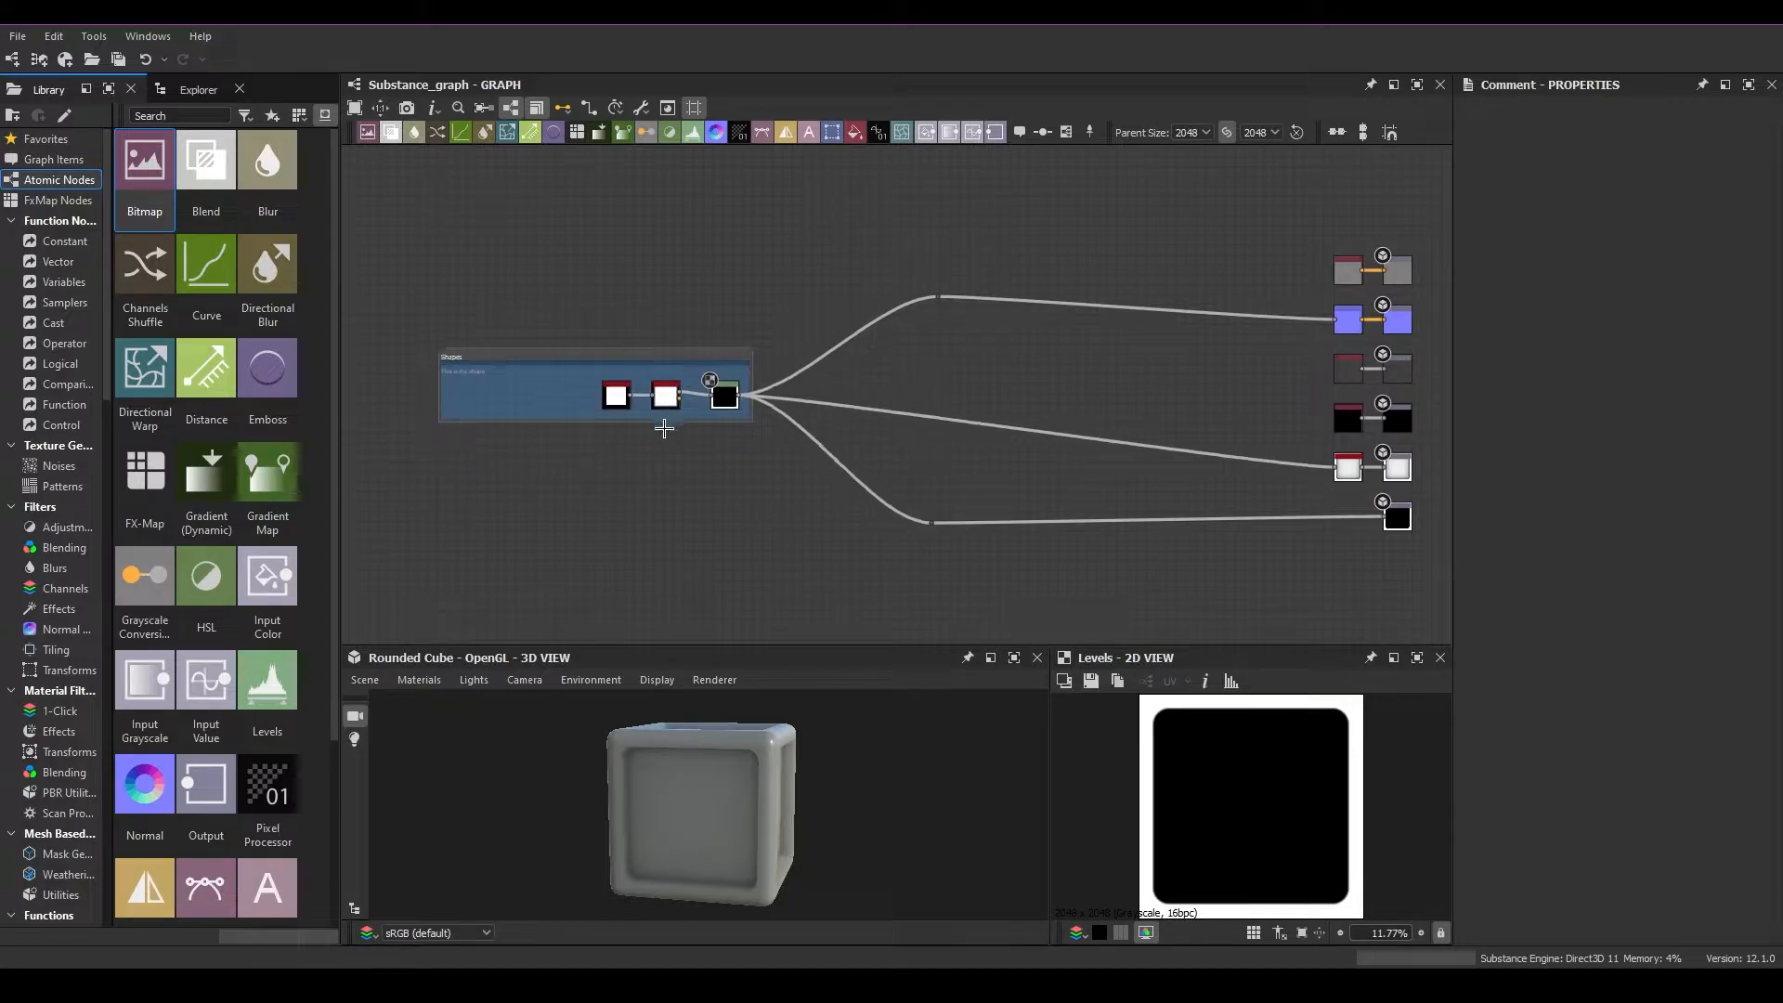
pyautogui.scroll(3, 665, 417)
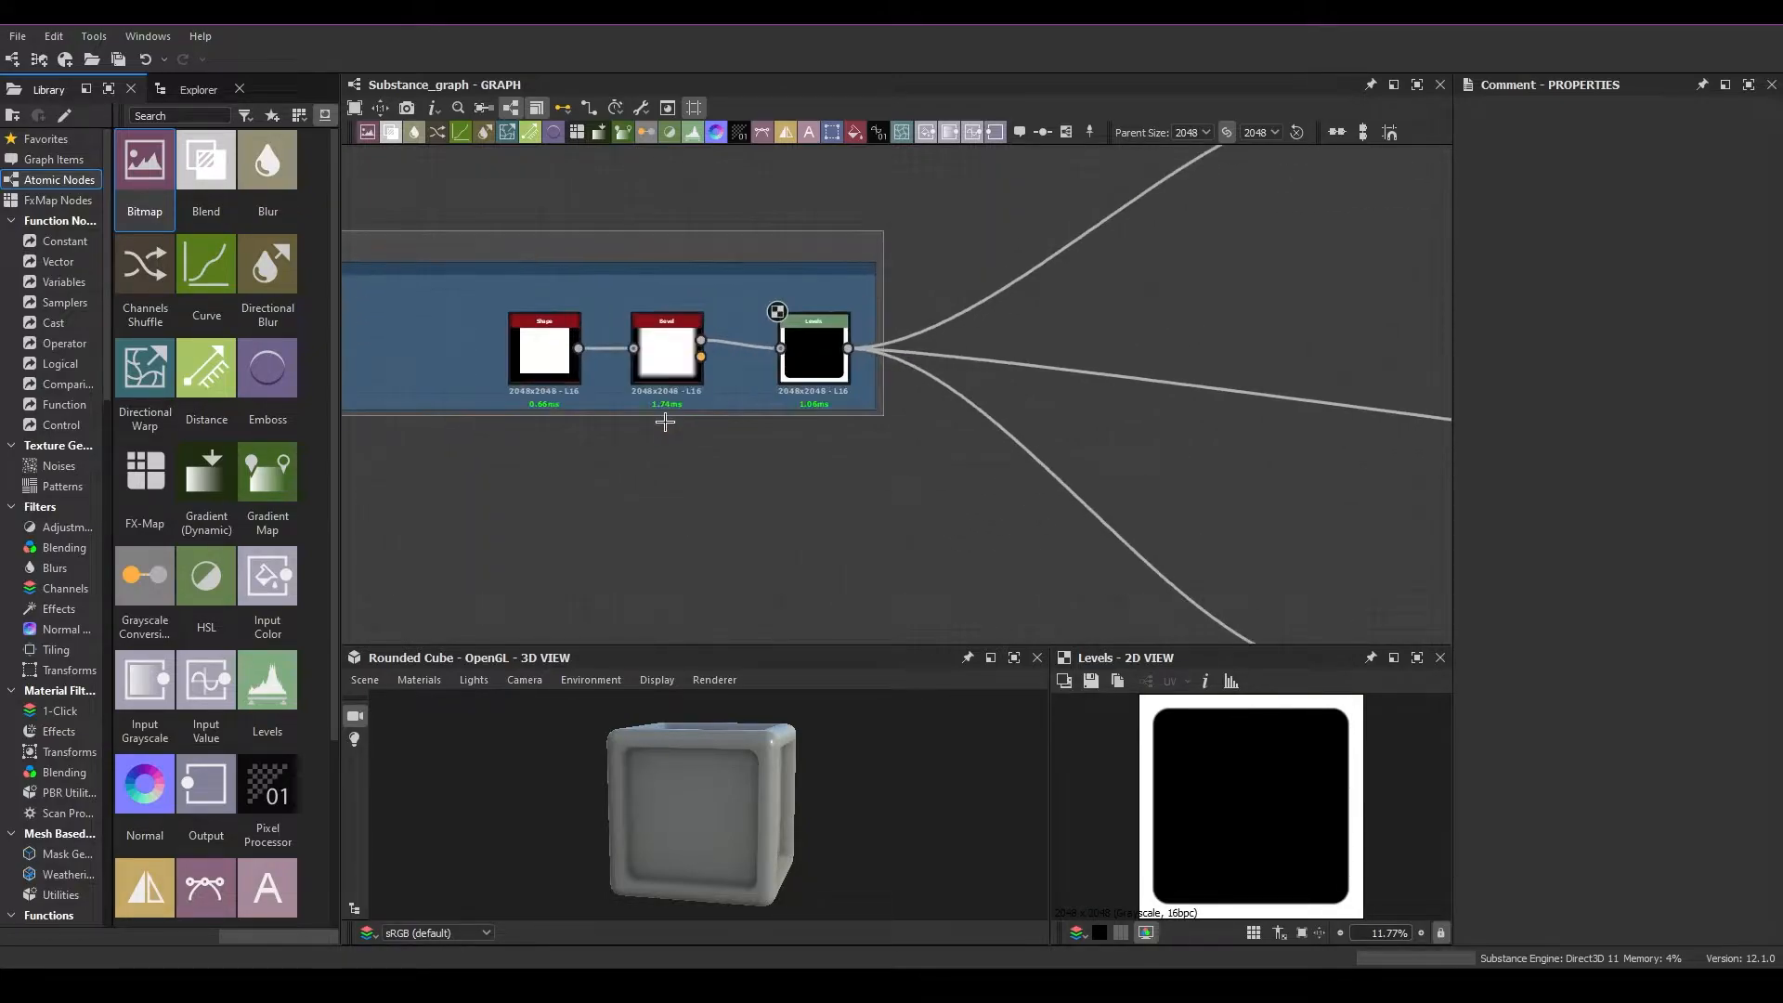
pyautogui.moveTo(664, 409); pyautogui.dragTo(669, 506)
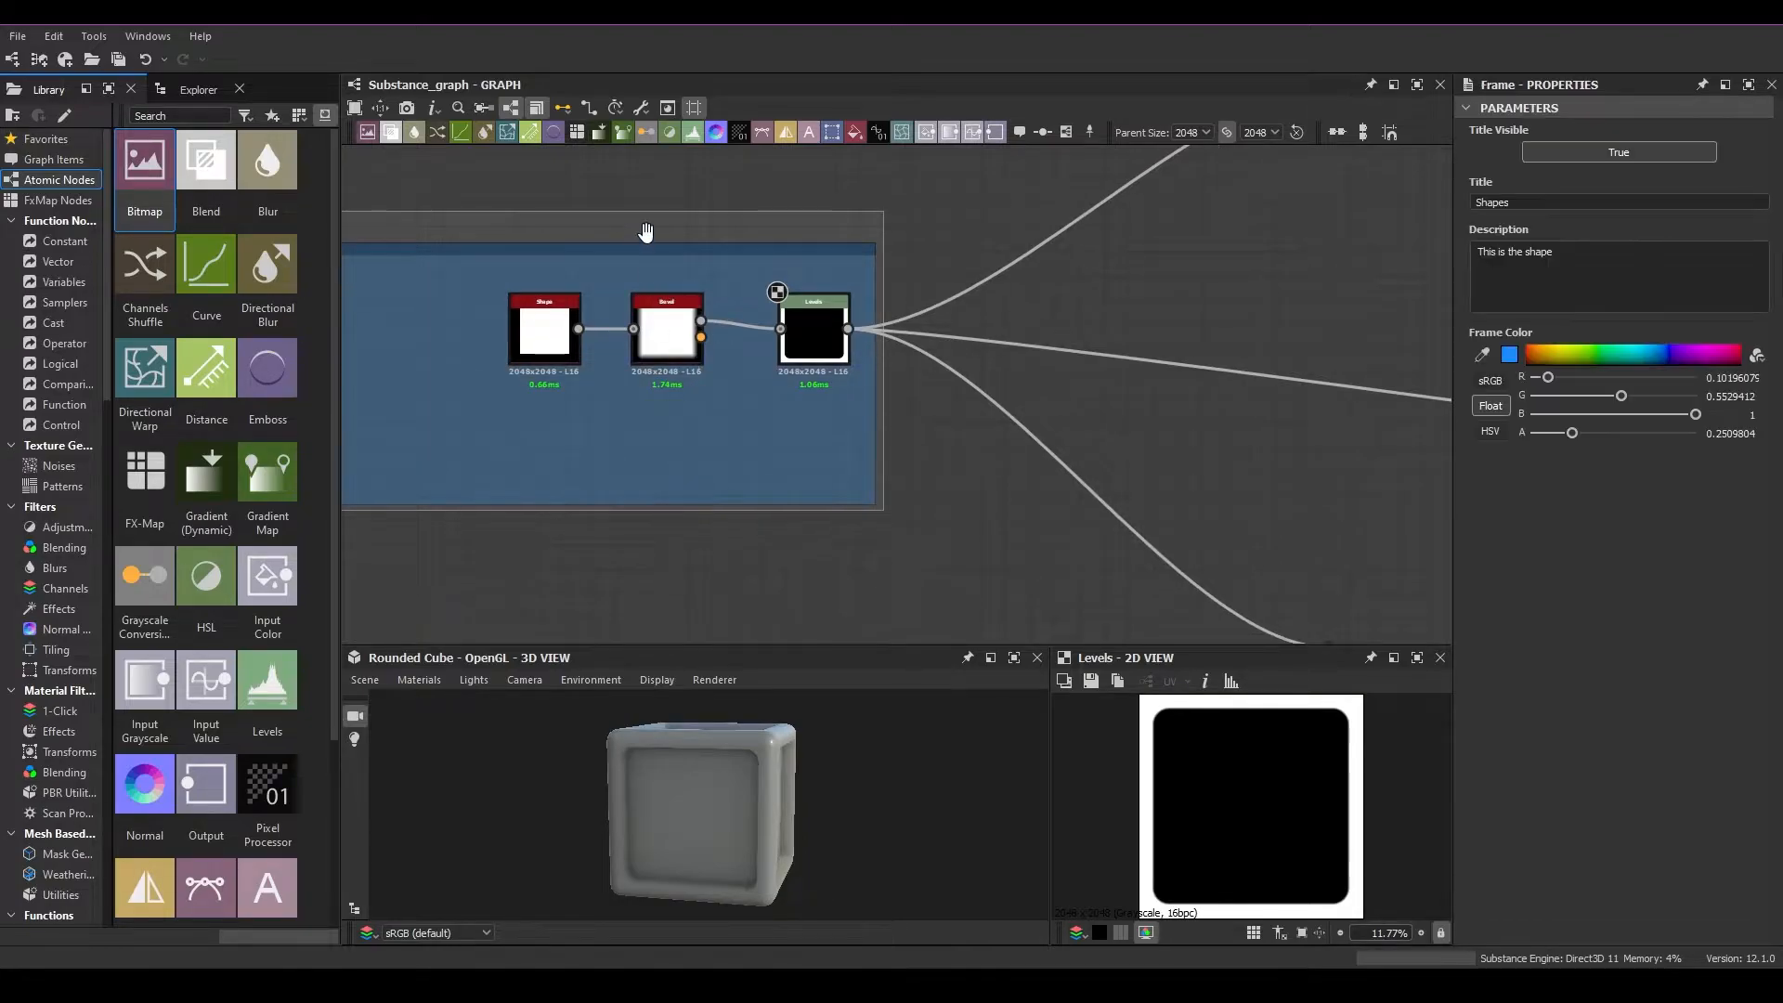
# Narrow the Shapes frame by bringing its left edge back in close to the Shape node
pyautogui.moveTo(605, 429); pyautogui.dragTo(951, 430, button='middle')
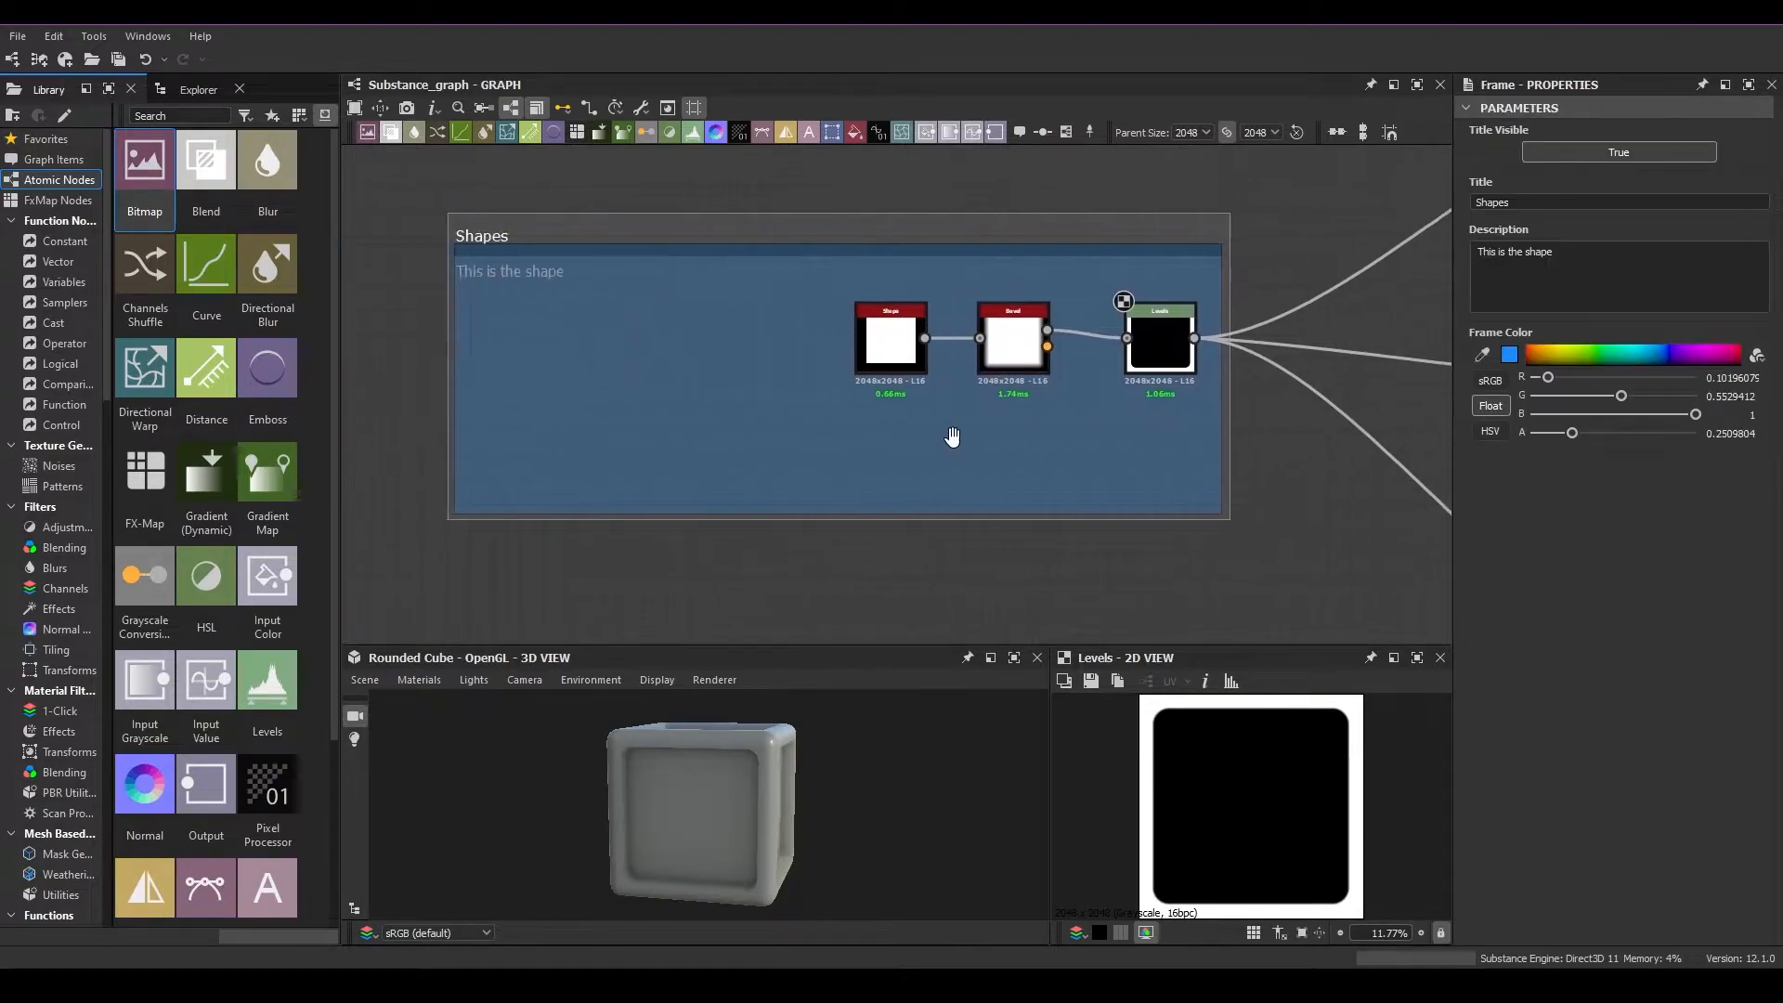
pyautogui.moveTo(451, 367); pyautogui.dragTo(818, 369)
pyautogui.moveTo(1192, 402); pyautogui.dragTo(889, 356, button='middle')
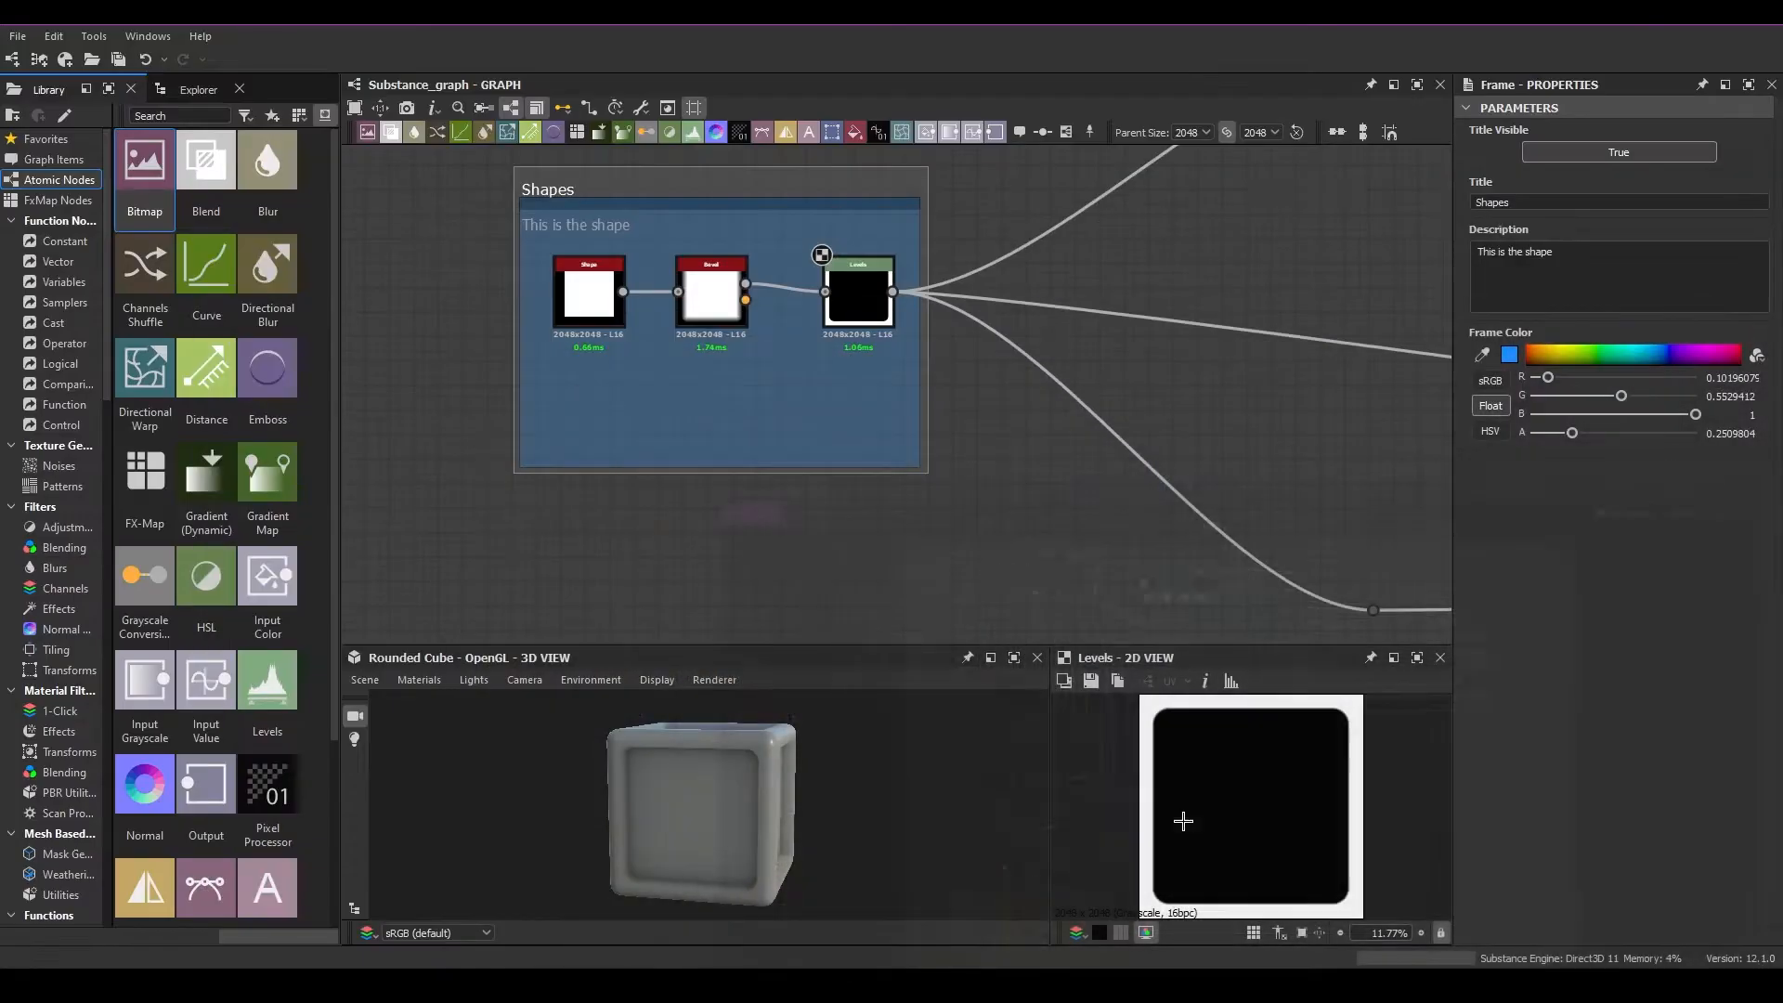
# Look over the node graph from the Shapes frame across to the output nodes
pyautogui.scroll(-8, 919, 616)
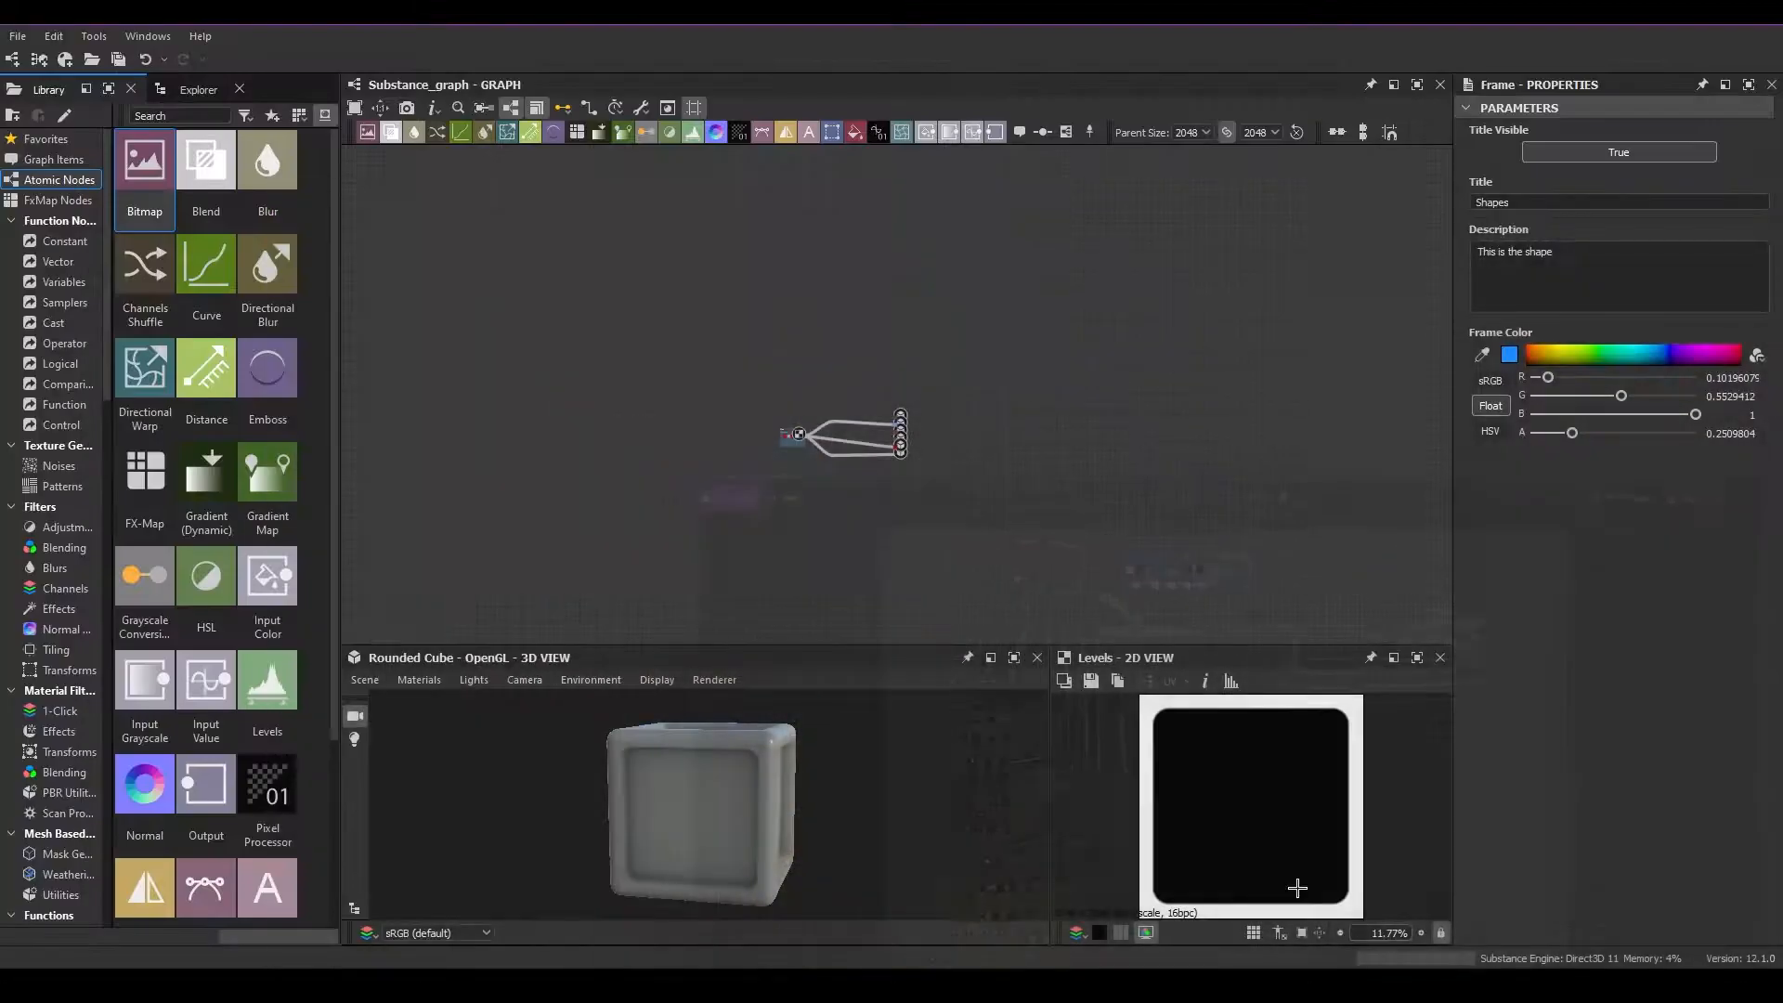
pyautogui.moveTo(880, 457); pyautogui.dragTo(831, 453, button='middle')
pyautogui.scroll(3, 832, 452)
pyautogui.moveTo(625, 418); pyautogui.dragTo(947, 354, button='middle')
pyautogui.moveTo(659, 452); pyautogui.dragTo(363, 303, button='middle')
pyautogui.moveTo(839, 382); pyautogui.dragTo(179, 462, button='middle')
pyautogui.scroll(3, 817, 406)
pyautogui.scroll(1, 822, 406)
pyautogui.moveTo(789, 351); pyautogui.dragTo(896, 522, button='middle')
pyautogui.scroll(-2, 879, 437)
pyautogui.moveTo(1025, 407); pyautogui.dragTo(604, 506, button='middle')
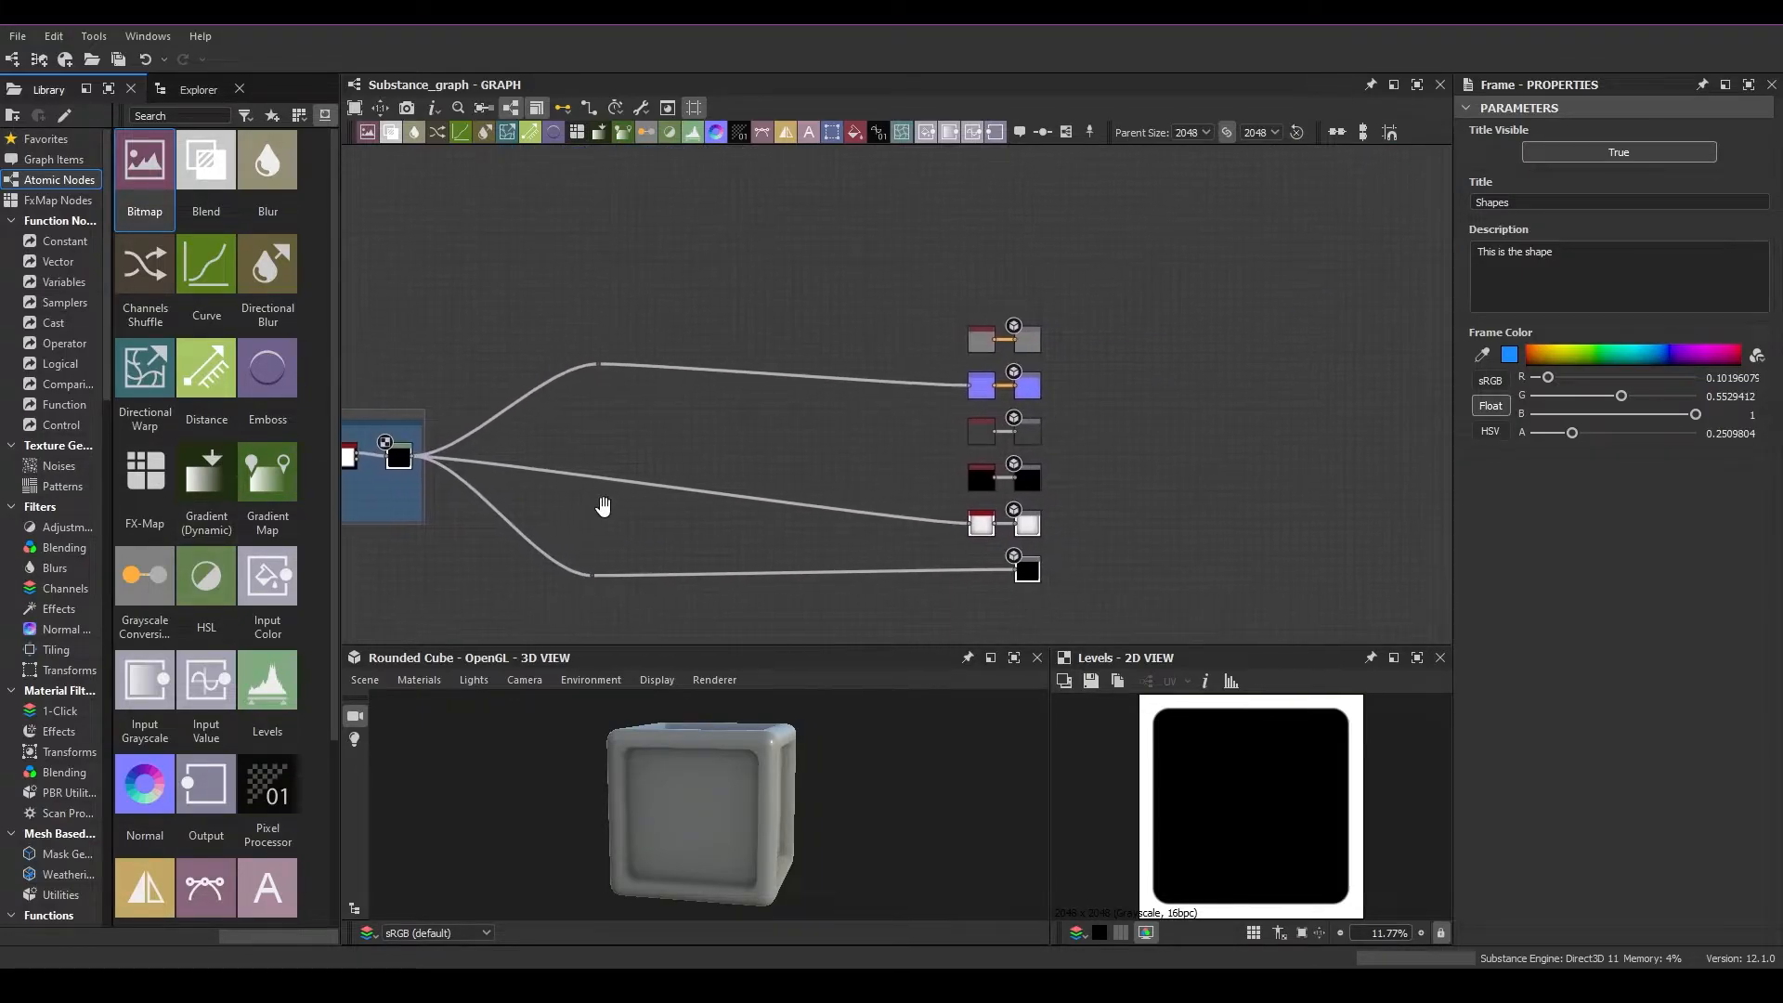
# Add a navigation pin and place it just above the Base Color output row
pyautogui.rightClick(973, 238)
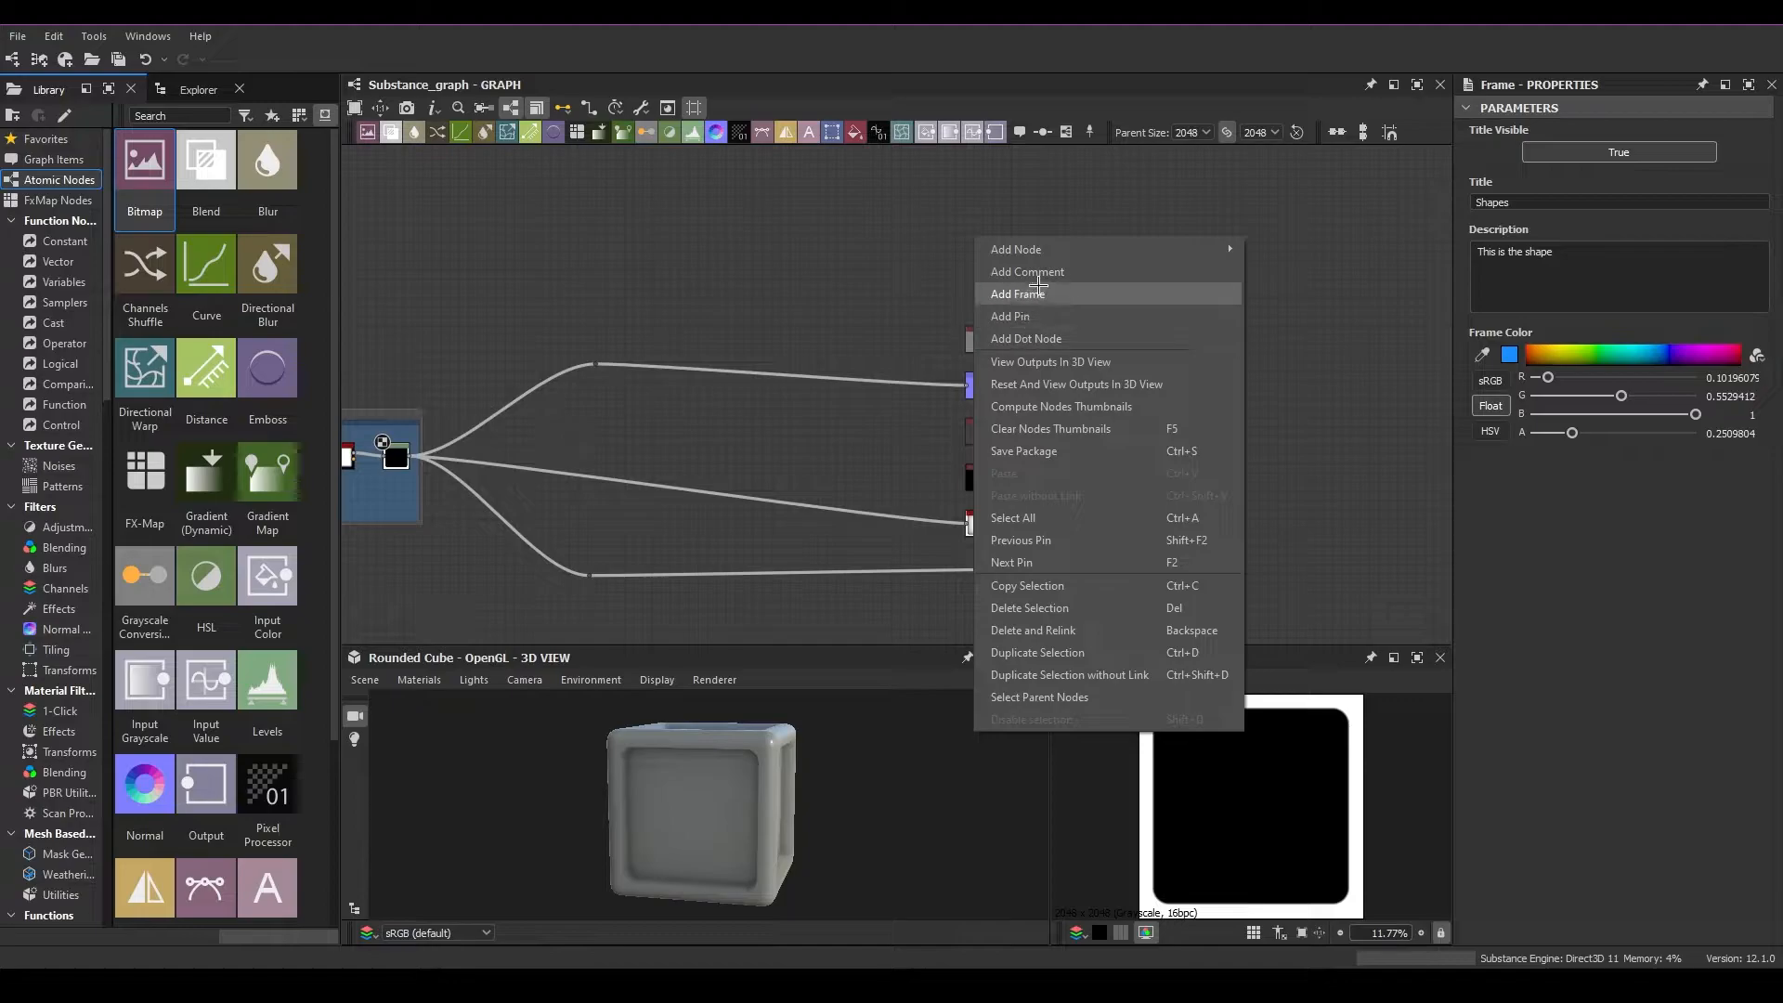
pyautogui.click(893, 251)
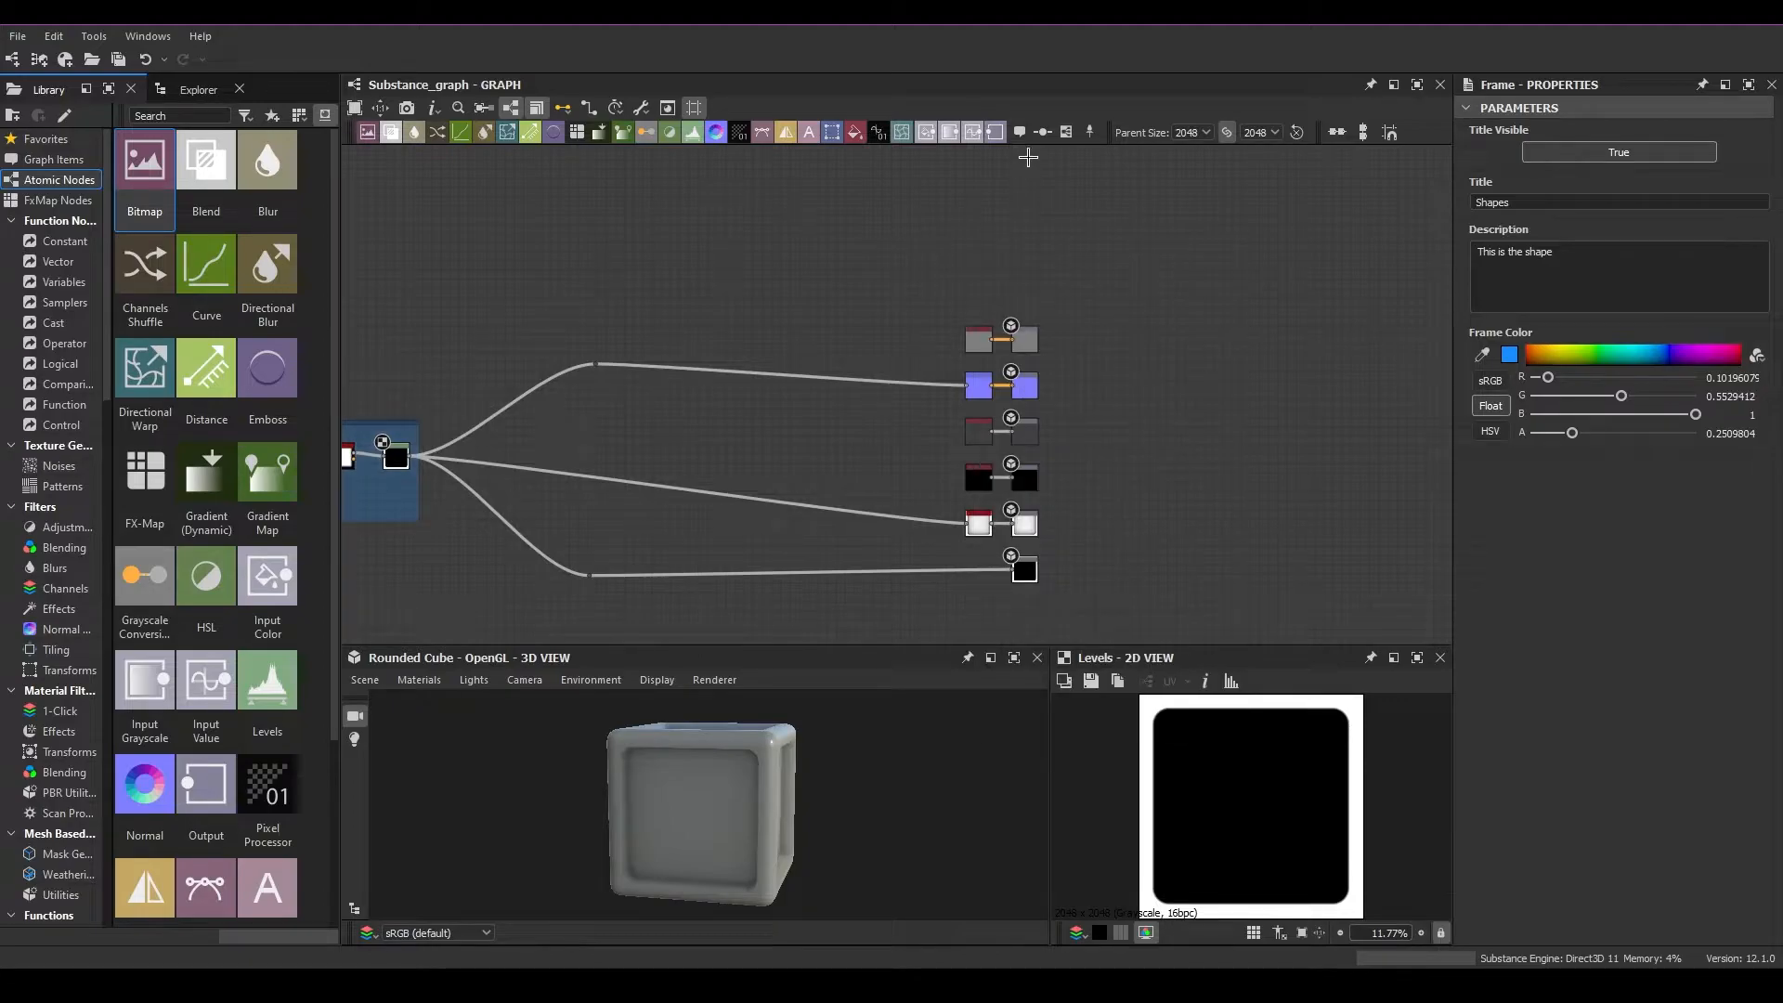
pyautogui.click(1086, 129)
pyautogui.scroll(3, 915, 419)
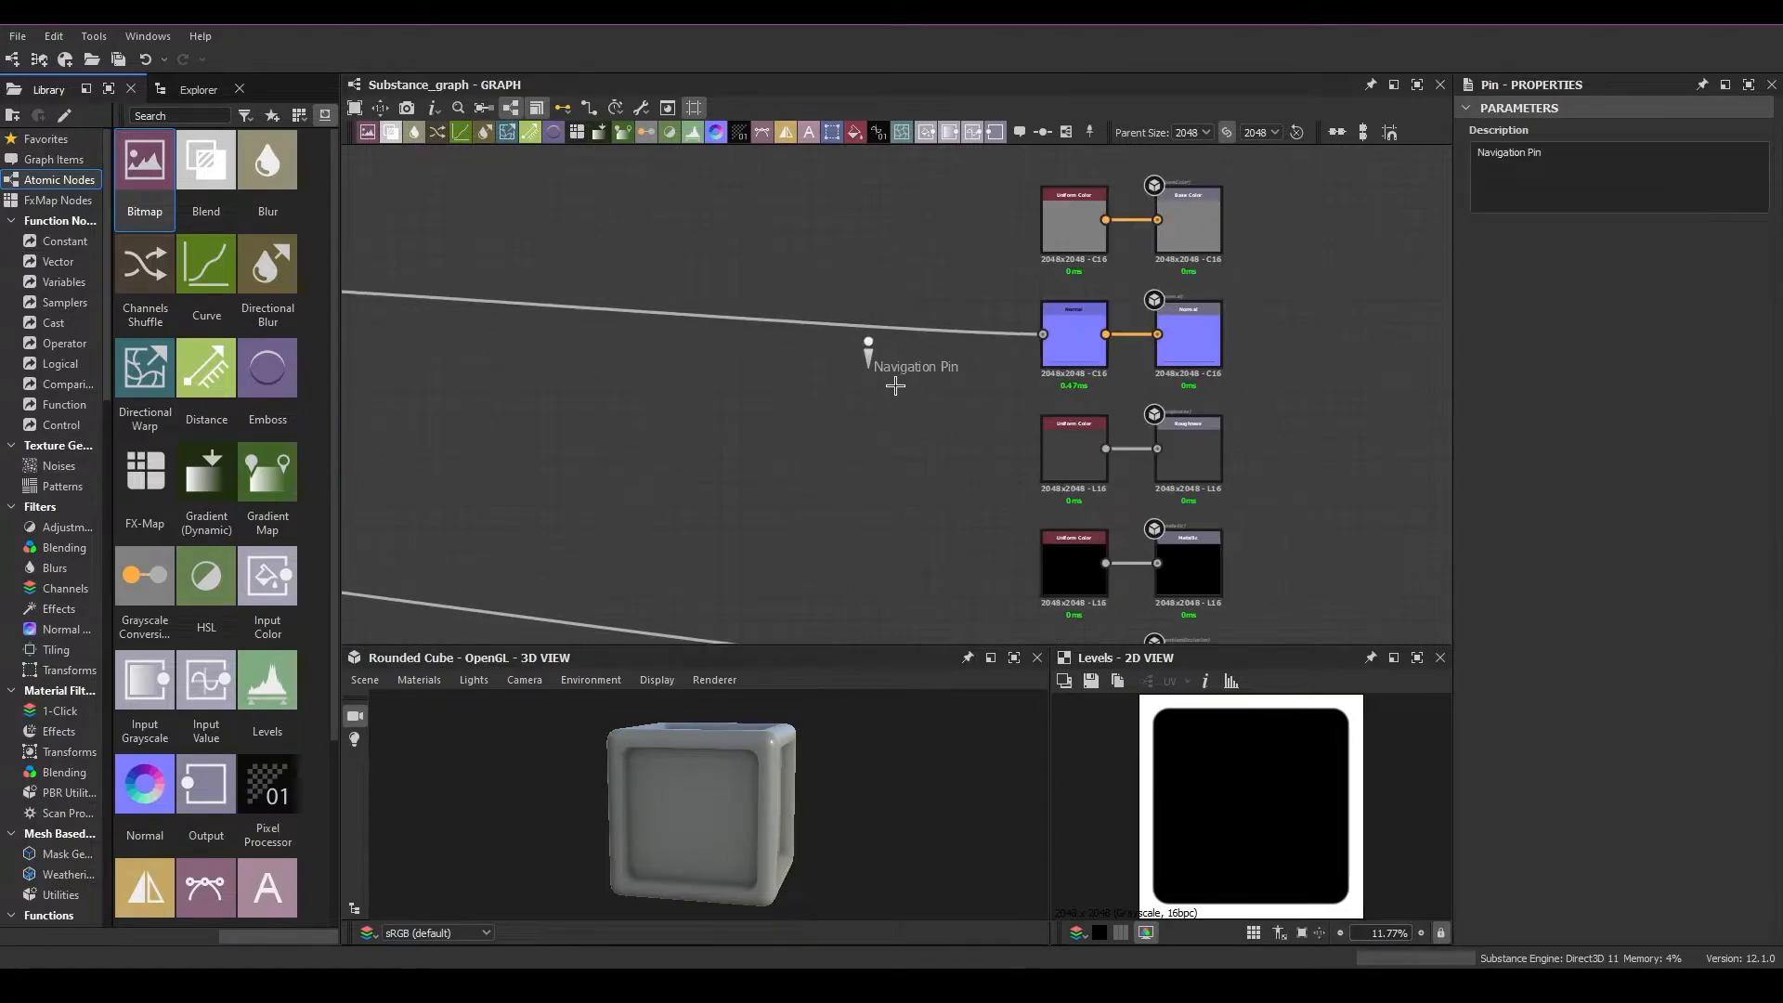
pyautogui.moveTo(871, 354); pyautogui.dragTo(964, 220)
pyautogui.moveTo(994, 270); pyautogui.dragTo(945, 450, button='middle')
pyautogui.moveTo(915, 399); pyautogui.dragTo(1015, 312)
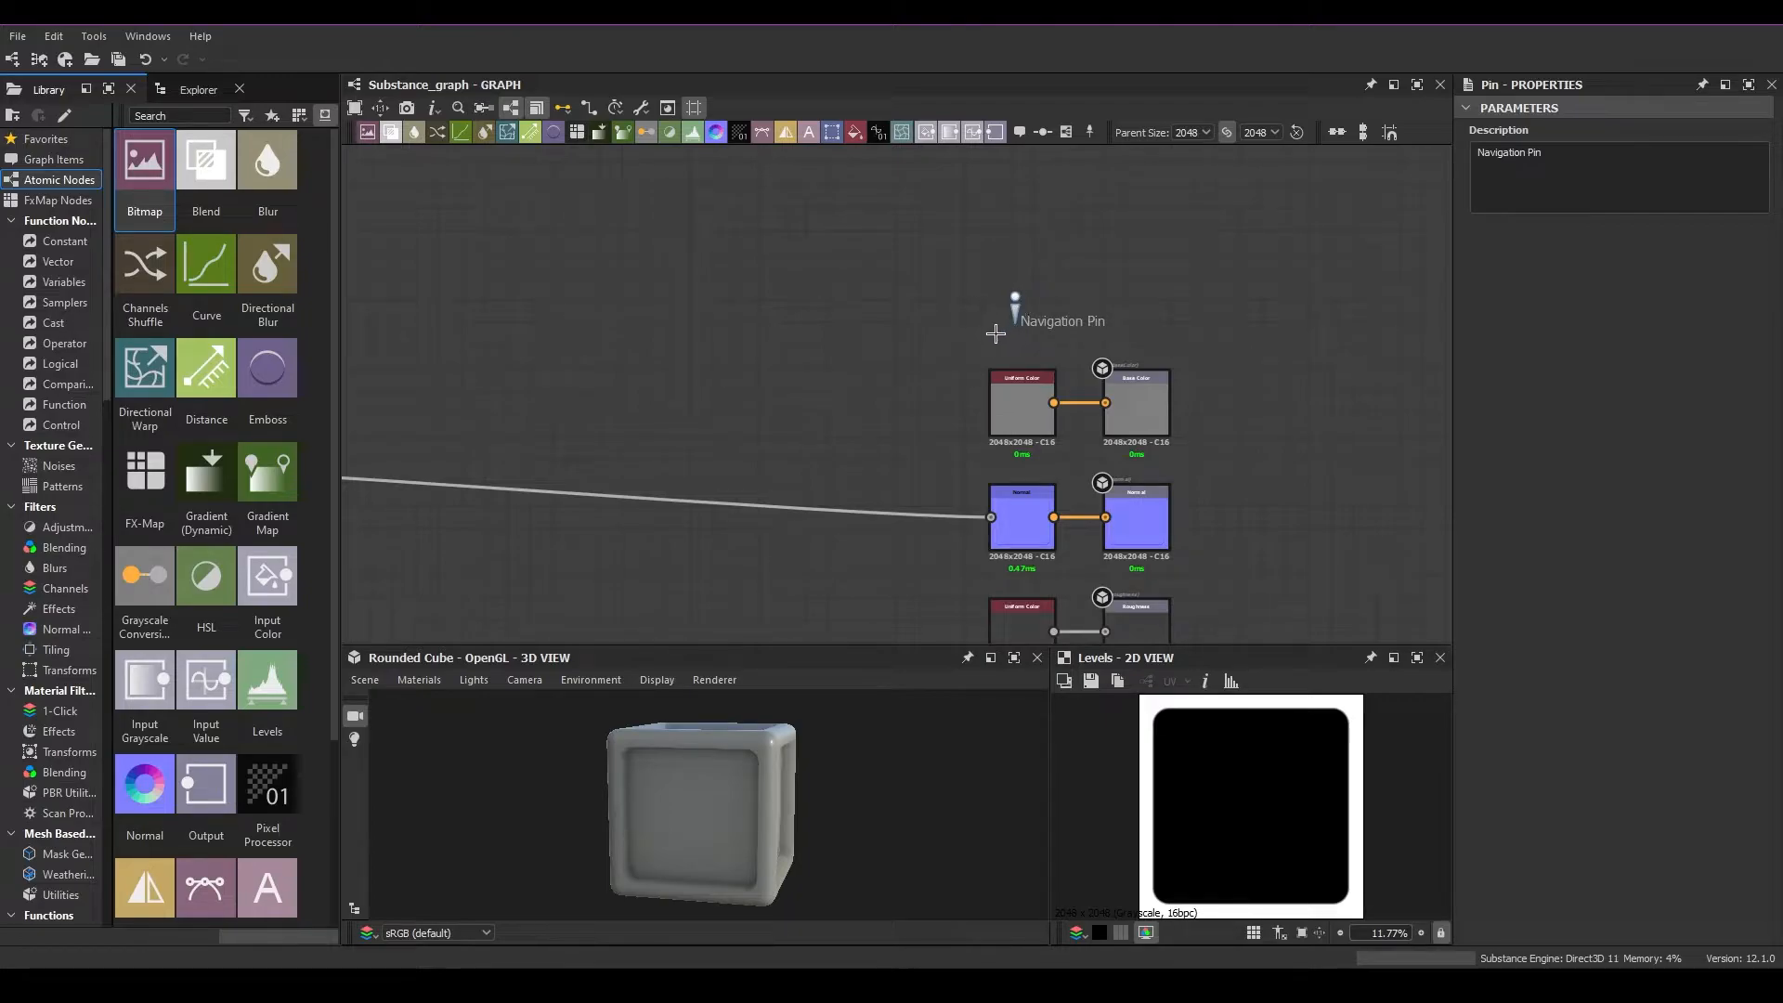
# Paste a copy of the navigation pin just above the Shapes frame
pyautogui.moveTo(788, 396); pyautogui.dragTo(1416, 376, button='middle')
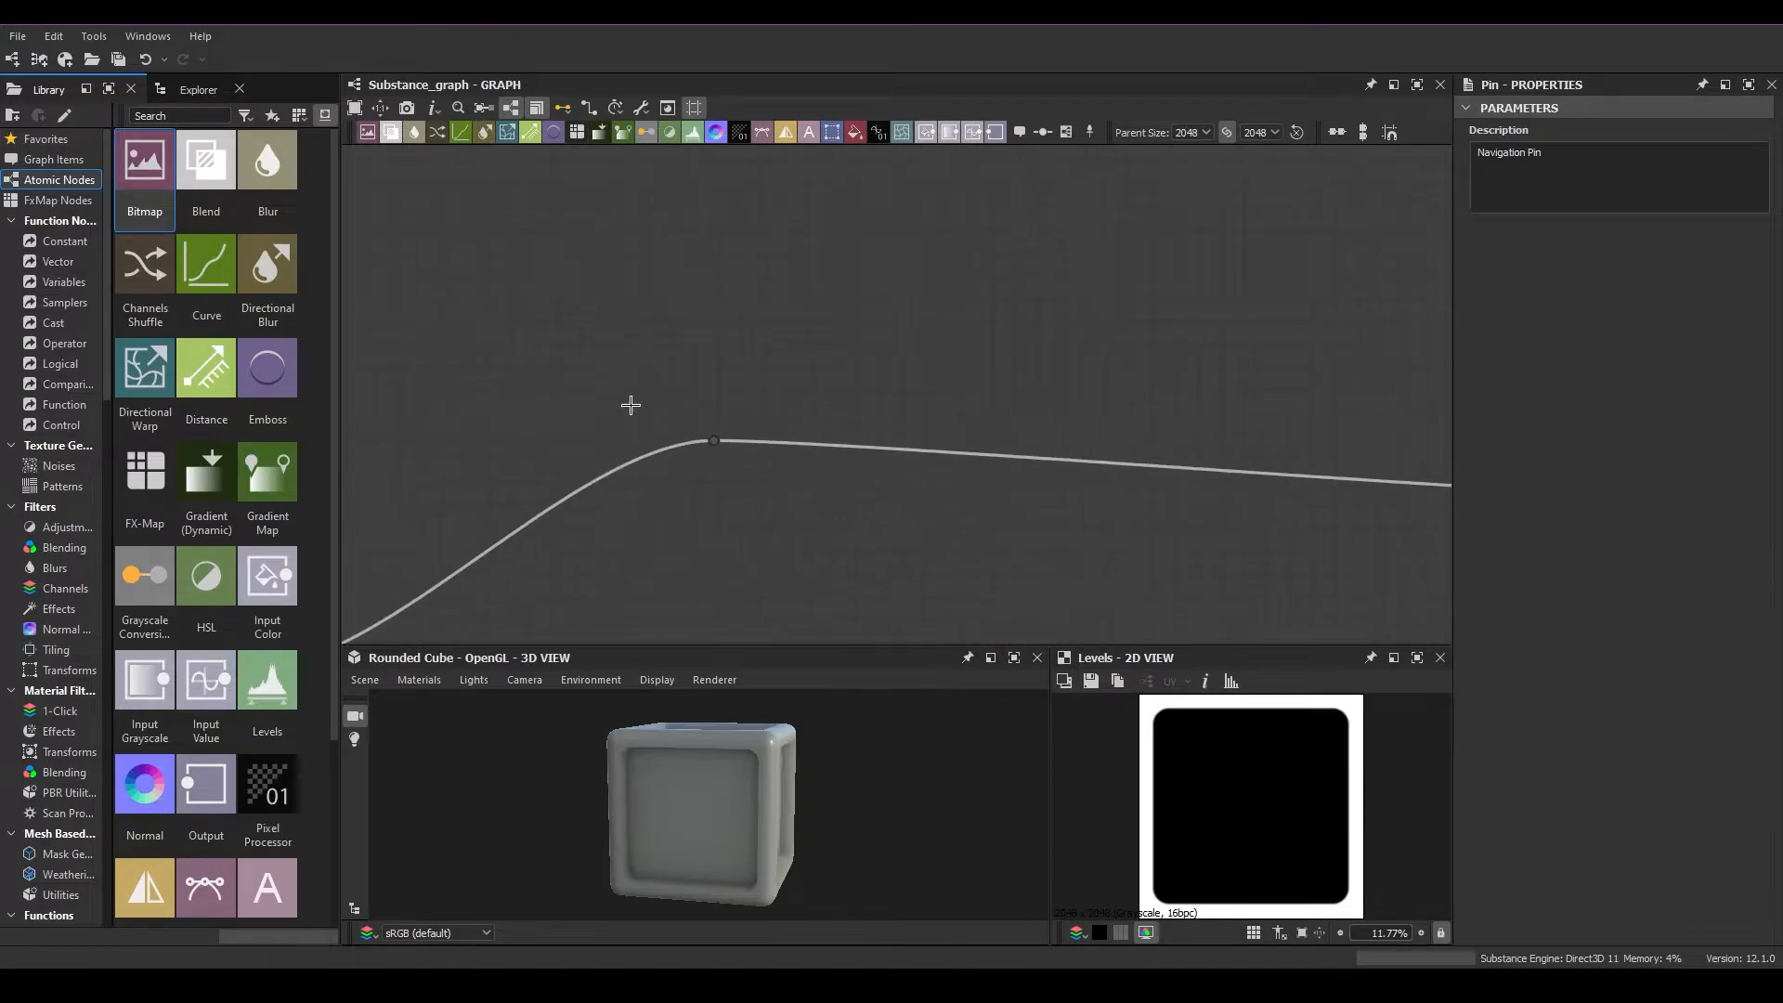
pyautogui.moveTo(633, 405); pyautogui.dragTo(1353, 282, button='middle')
pyautogui.hotkey('ctrl', 'v')
pyautogui.moveTo(901, 400); pyautogui.dragTo(760, 409)
# Jump back and forth between the Shapes pin and the Base Color pin
pyautogui.press('F2')
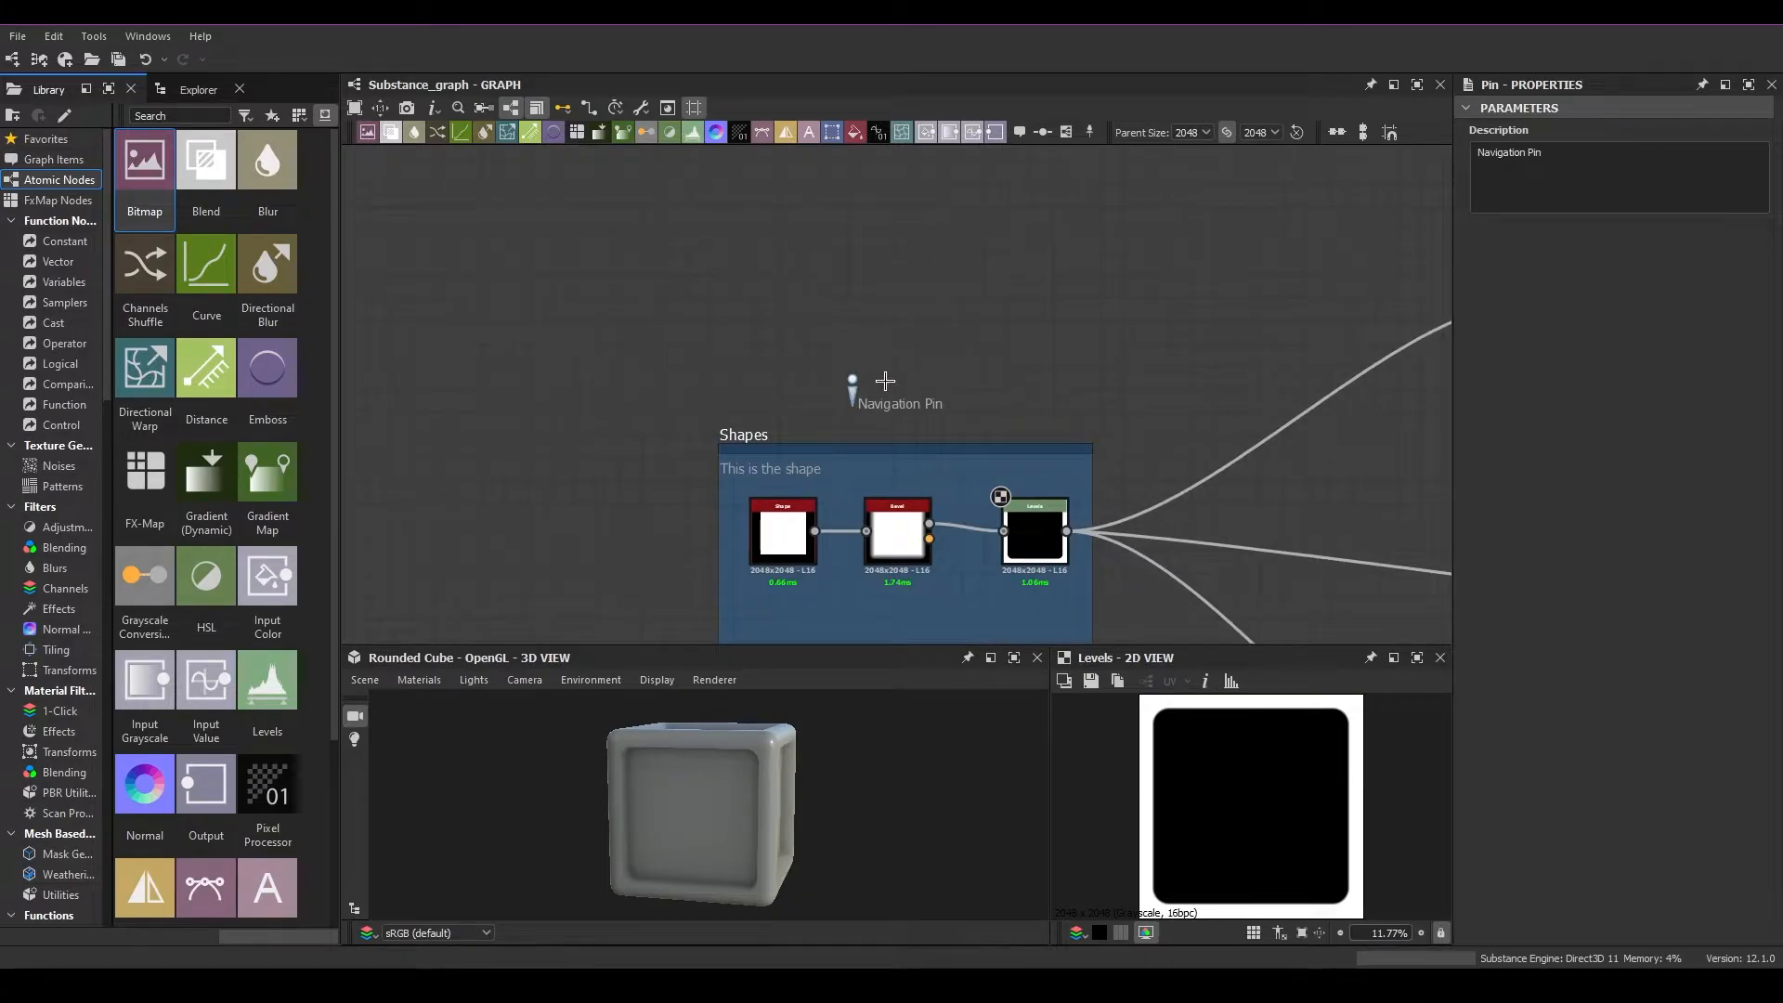
pyautogui.press('F2')
pyautogui.press('F2')
pyautogui.press('F2')
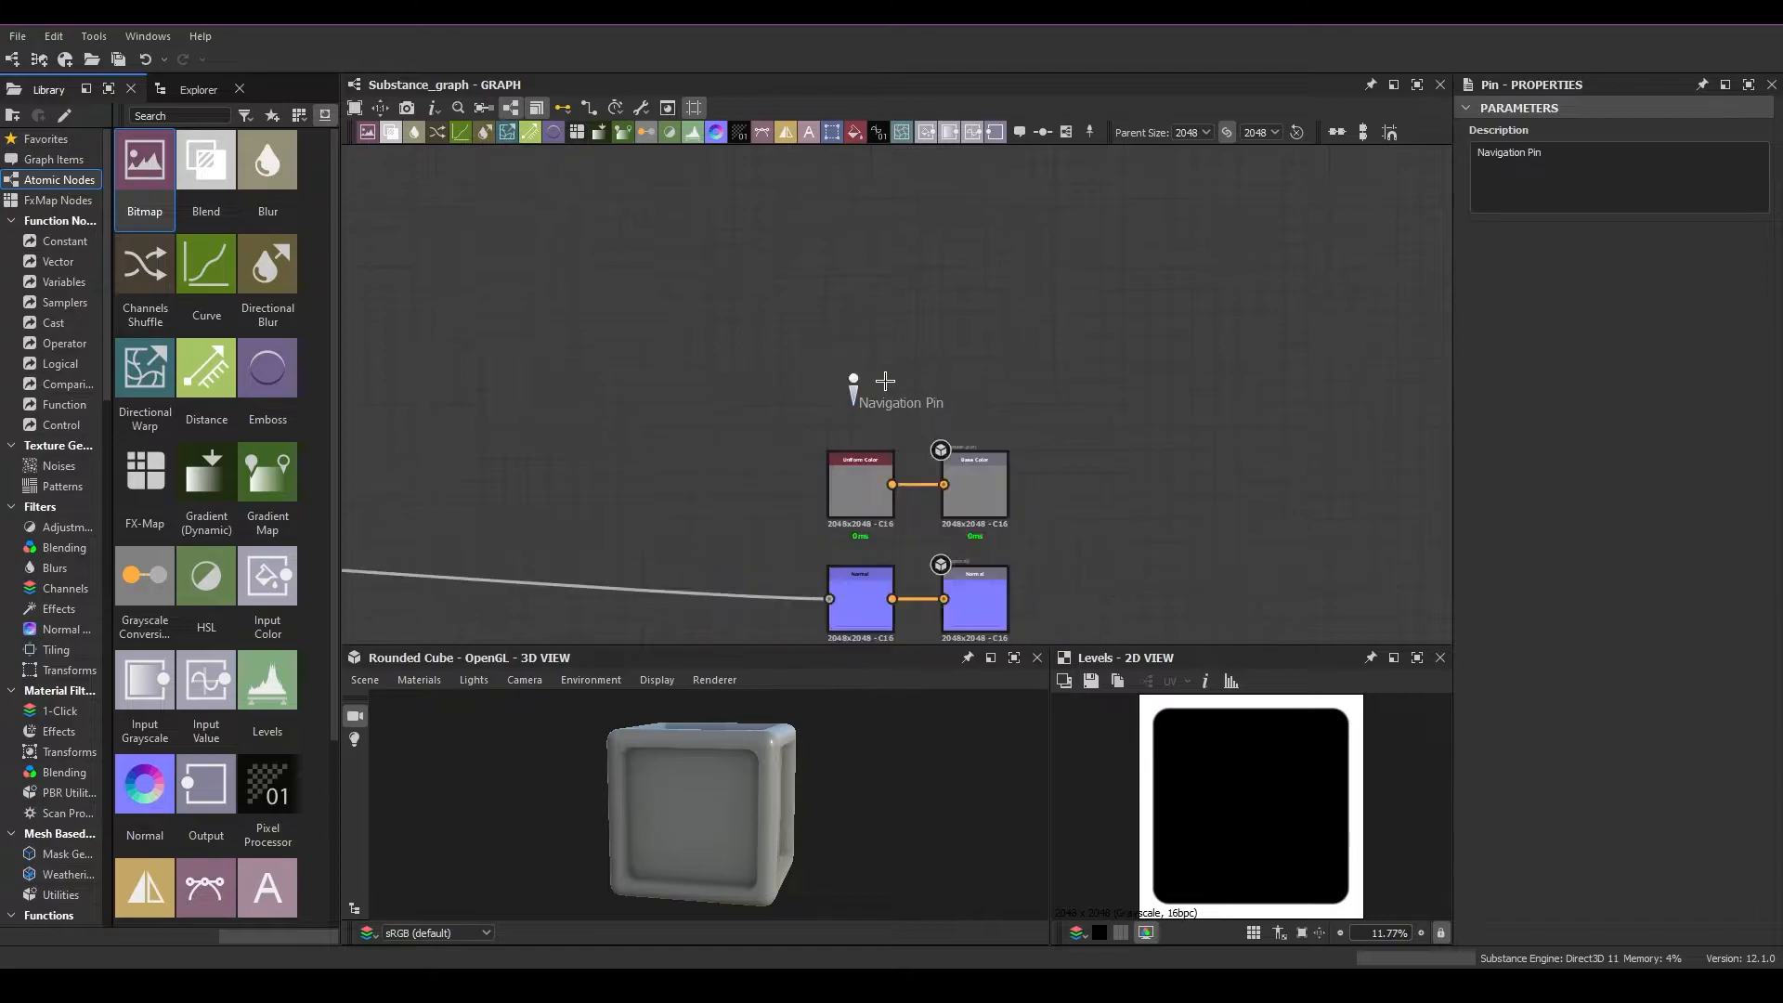
# Place two more navigation pins at separate spots in the empty area left of the Shapes frame
pyautogui.moveTo(824, 352); pyautogui.dragTo(903, 446)
pyautogui.scroll(-5, 836, 446)
pyautogui.moveTo(673, 499); pyautogui.dragTo(1050, 444, button='middle')
pyautogui.scroll(-1, 709, 478)
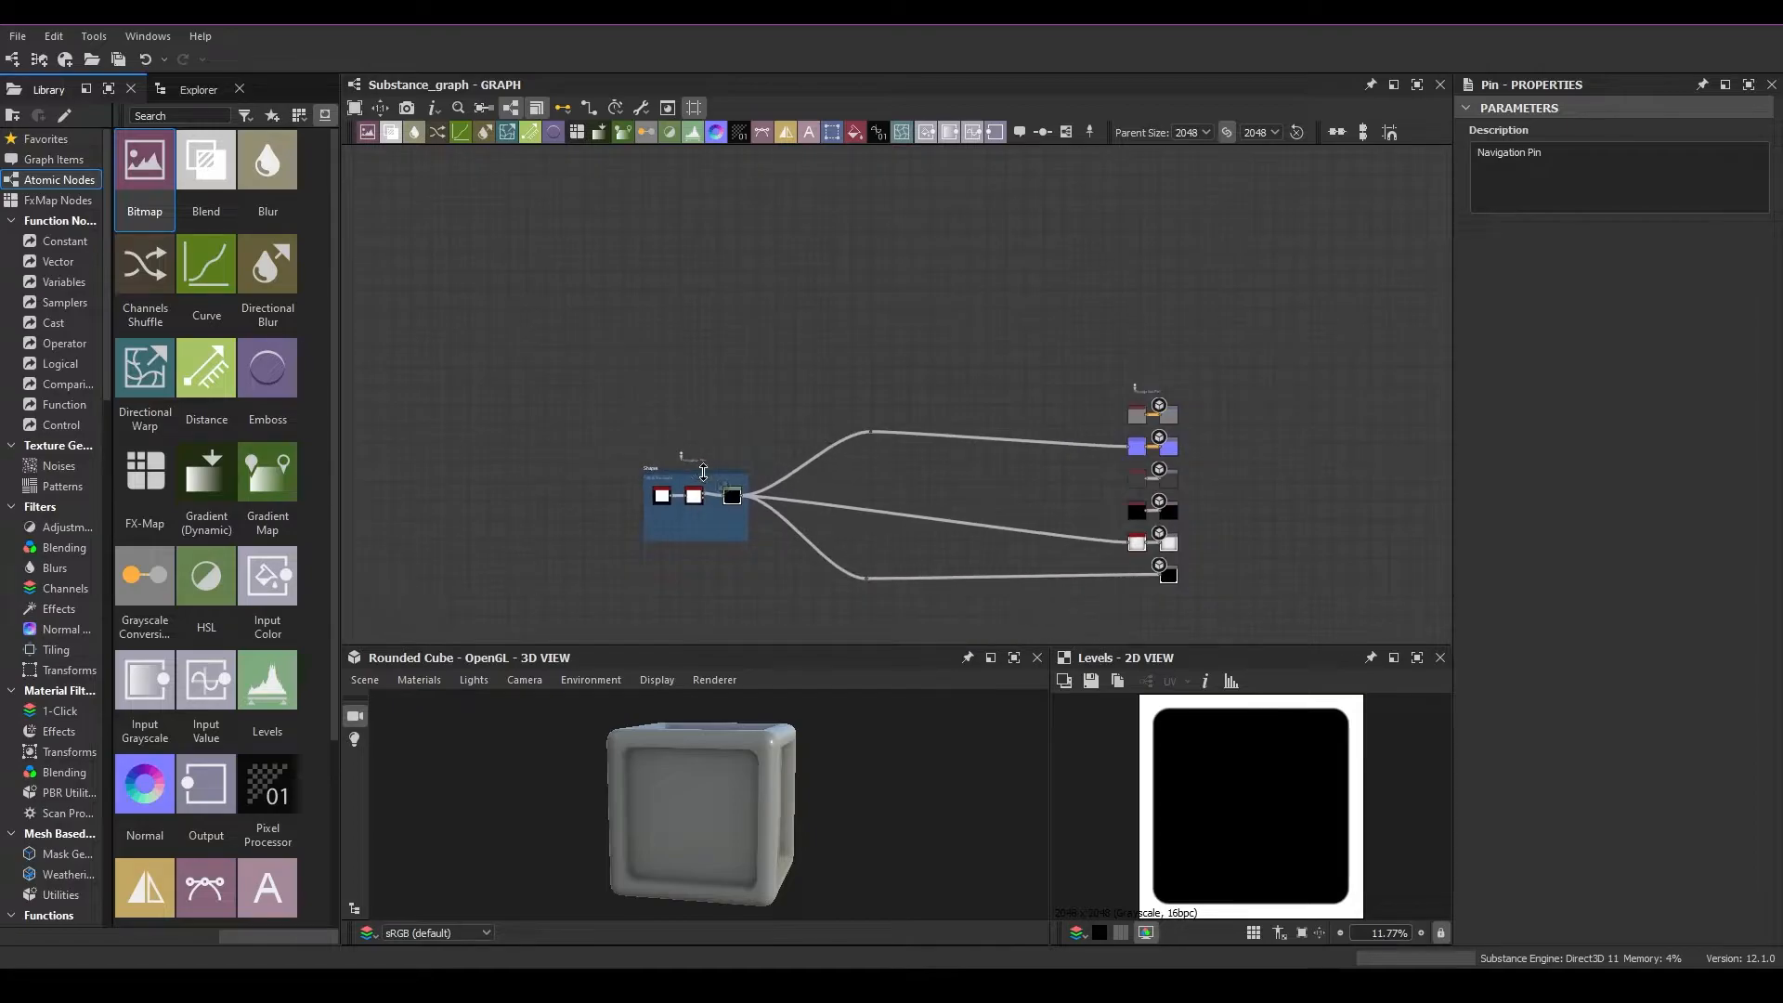
pyautogui.moveTo(570, 489); pyautogui.dragTo(973, 482, button='middle')
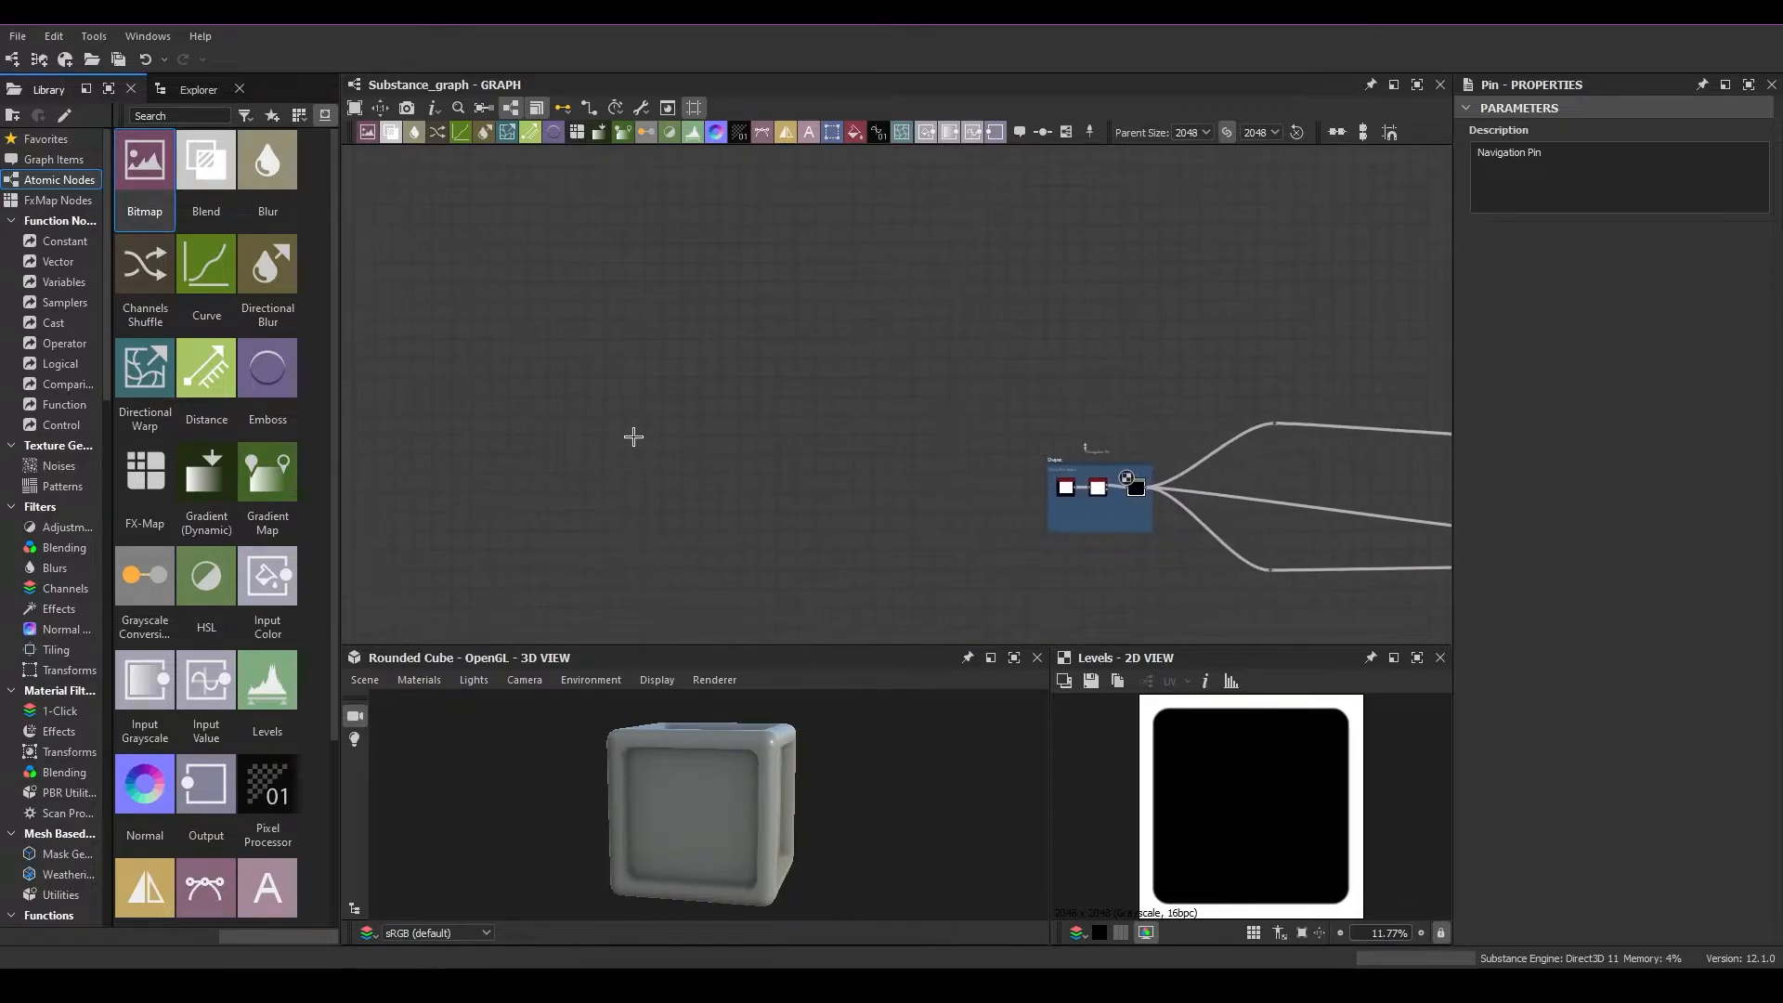
pyautogui.moveTo(498, 338); pyautogui.dragTo(792, 415, button='middle')
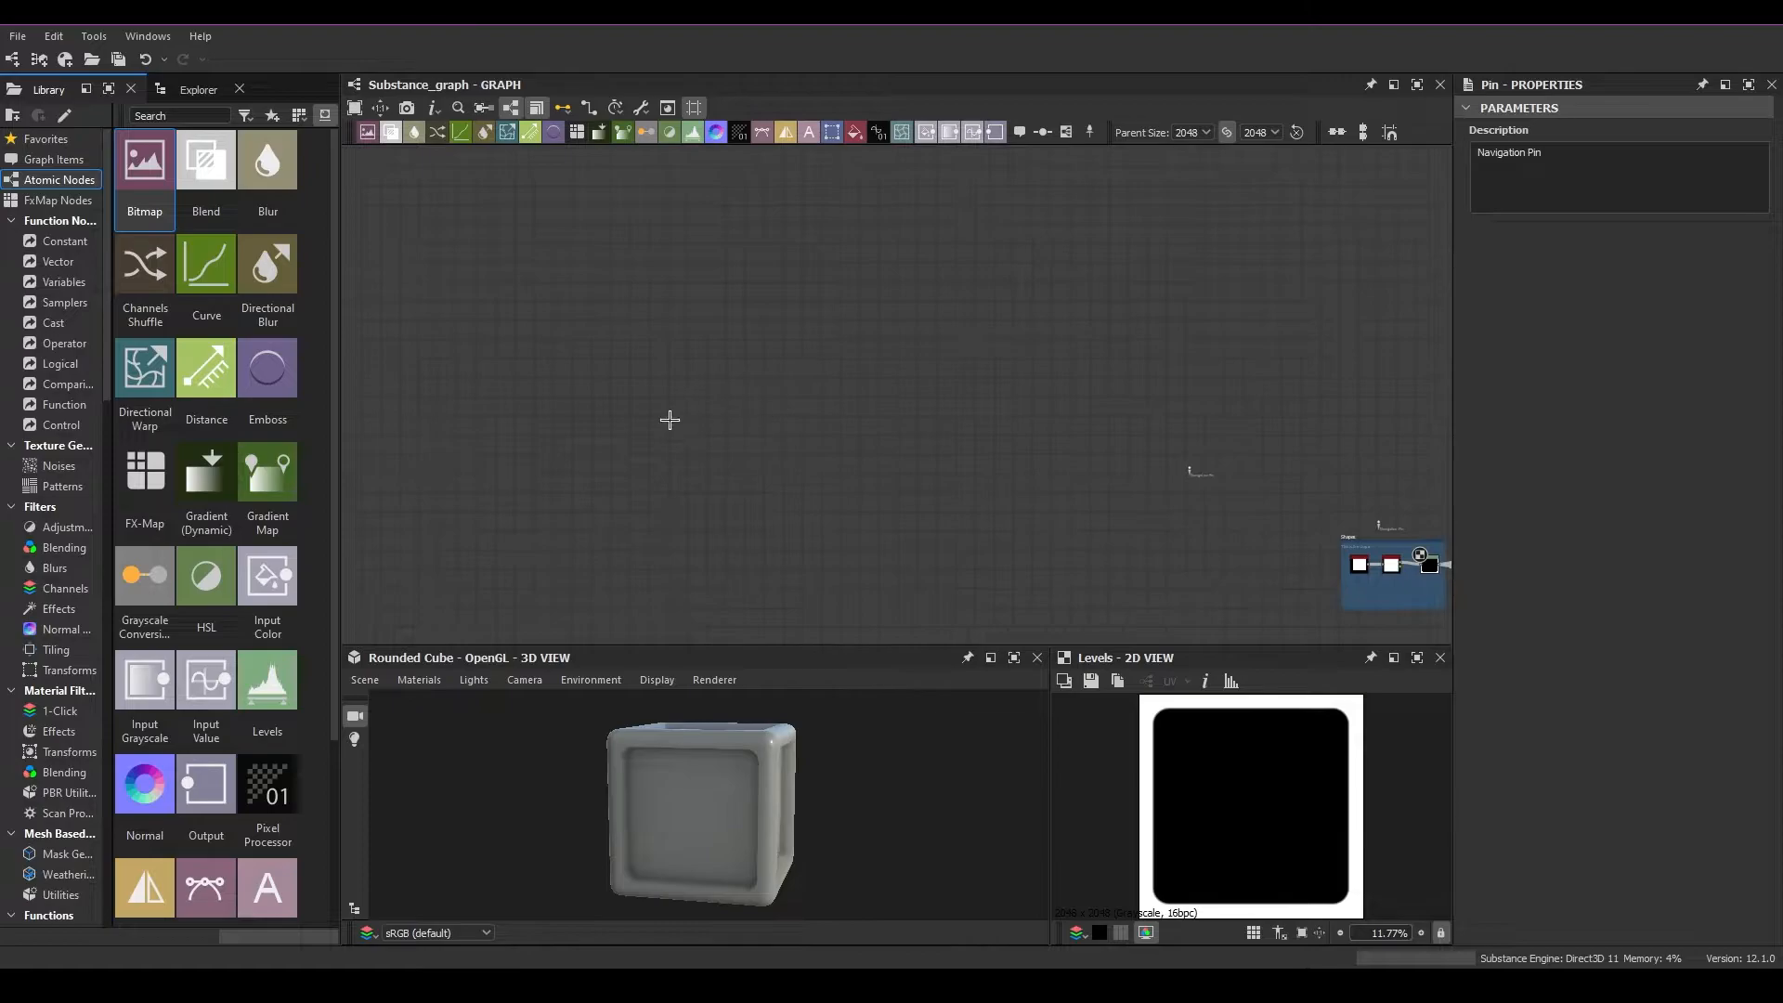
pyautogui.moveTo(930, 479); pyautogui.dragTo(632, 390, button='middle')
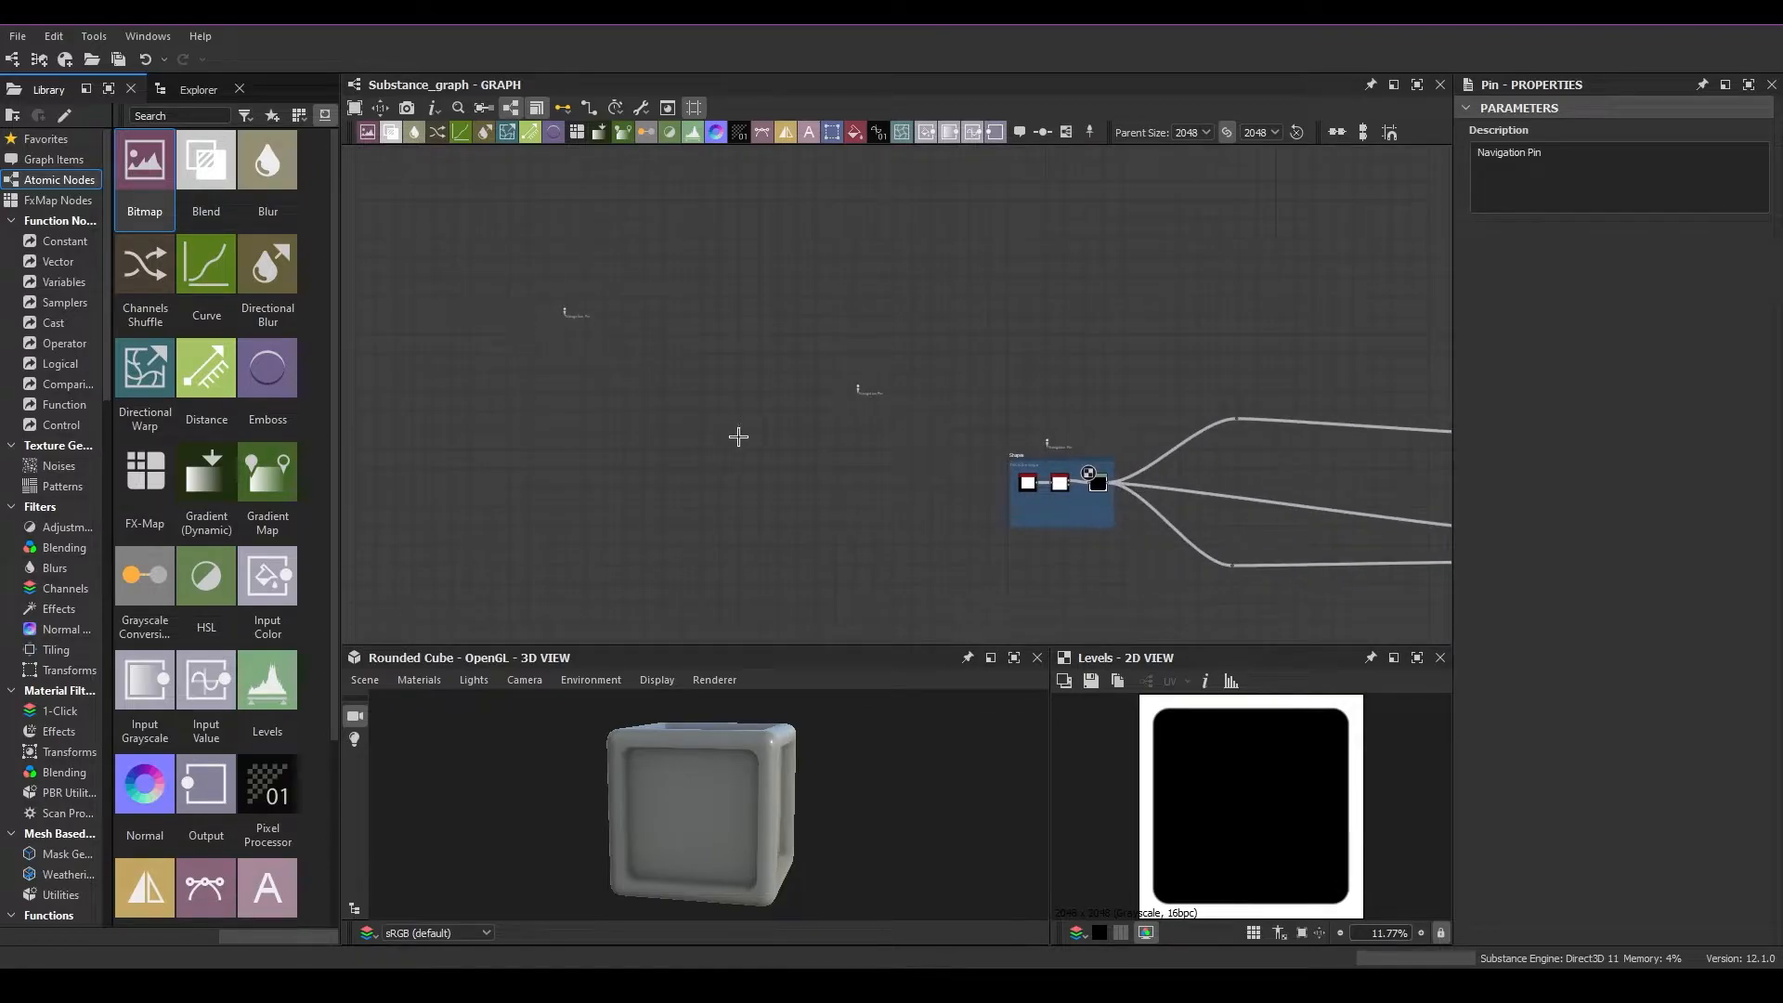
# Cycle the graph view through all the navigation pins
pyautogui.moveTo(490, 283); pyautogui.dragTo(948, 598)
pyautogui.moveTo(1035, 400); pyautogui.dragTo(359, 398, button='middle')
pyautogui.press('F2')
pyautogui.press('F2')
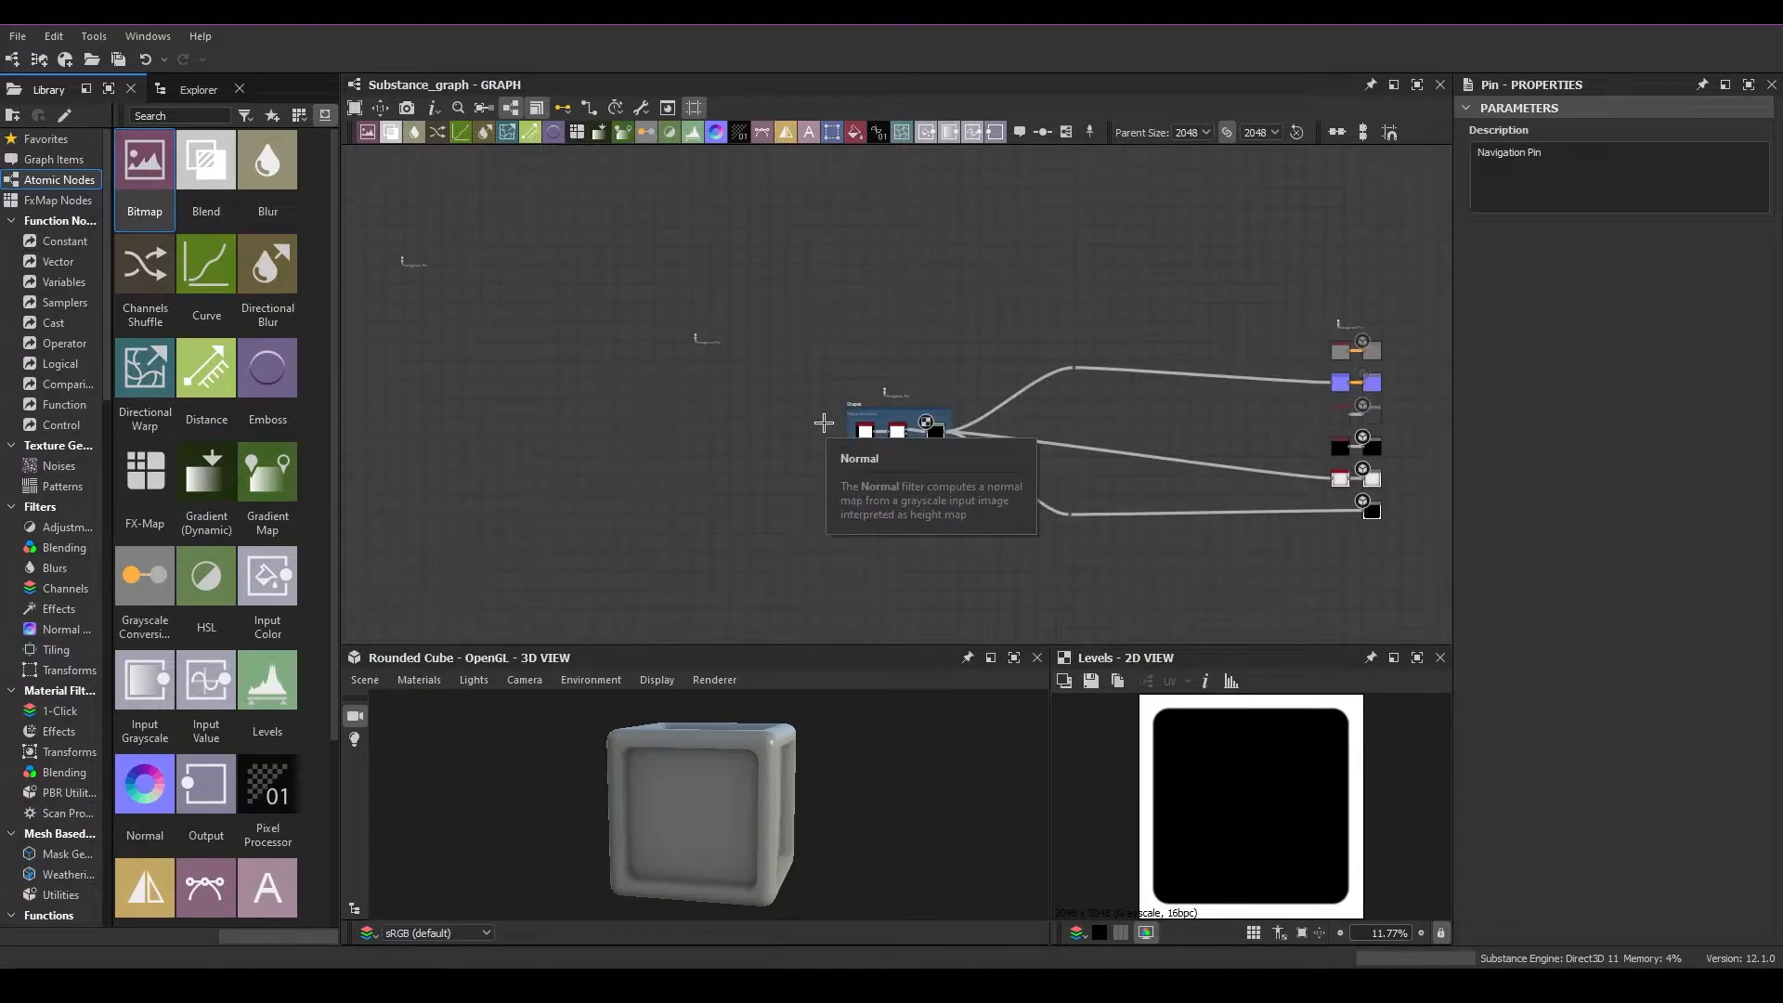
pyautogui.press('F2')
pyautogui.press('F2')
pyautogui.press('F2')
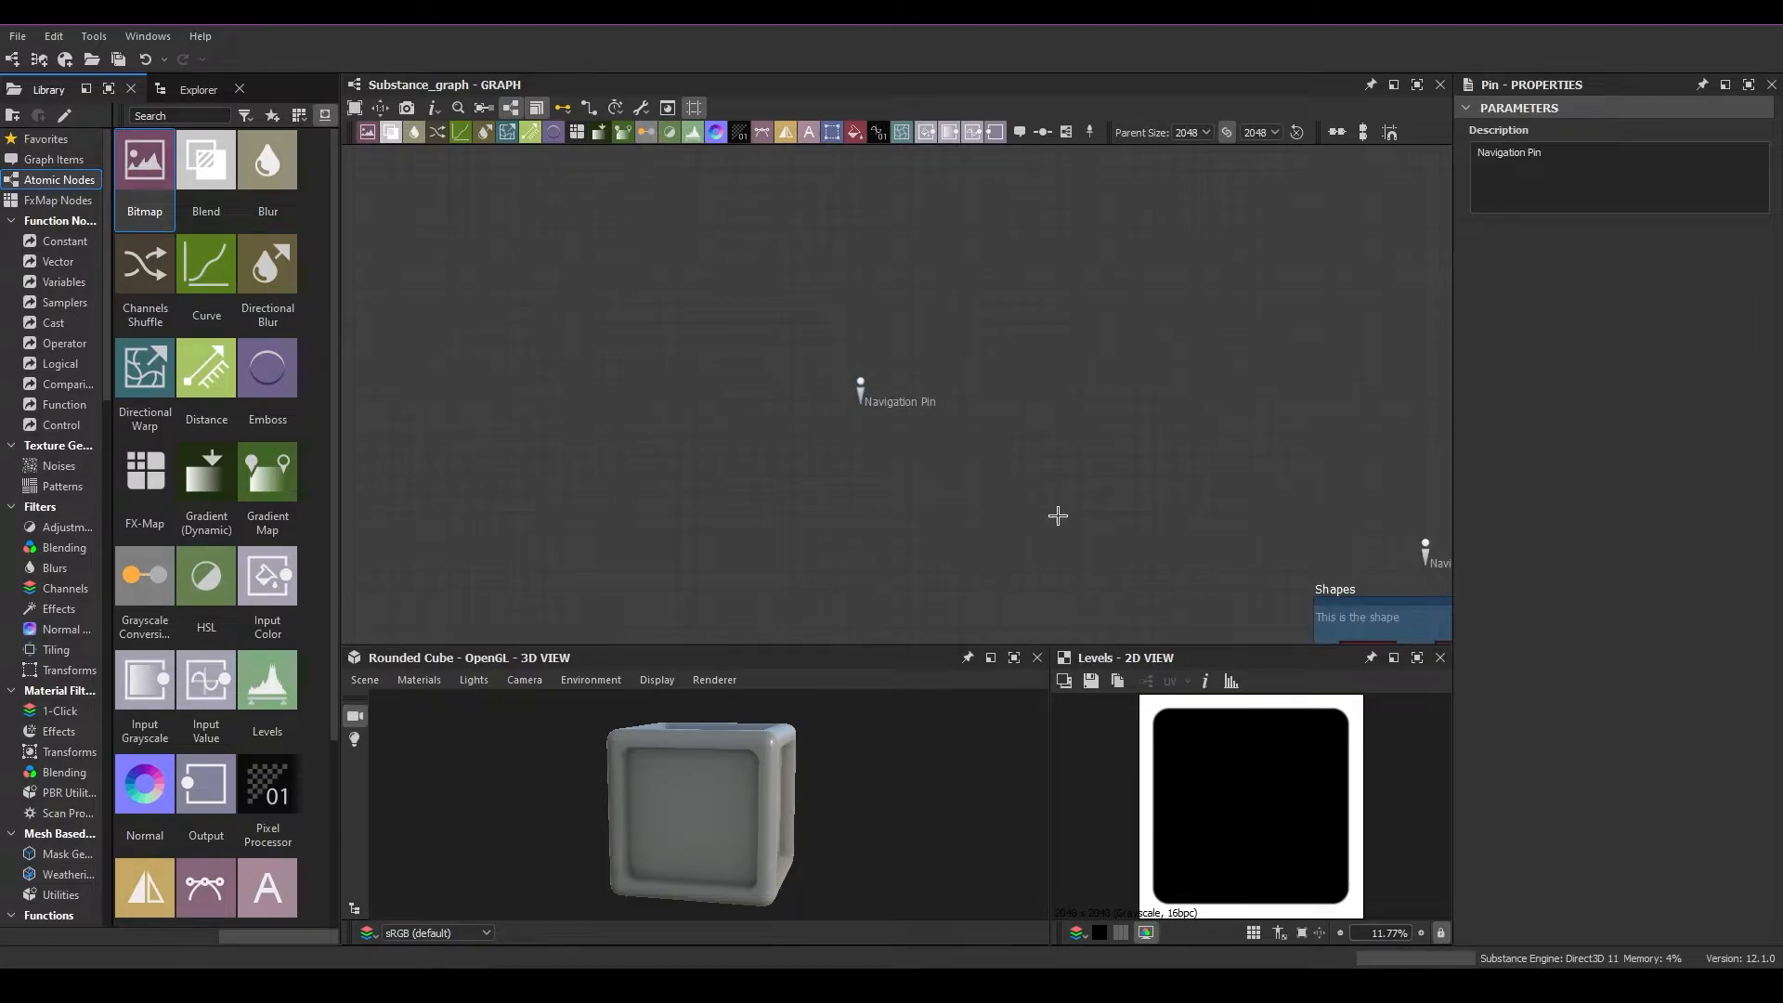
# Delete the two navigation pins in the empty area left of the Shapes frame
pyautogui.scroll(-4, 1045, 509)
pyautogui.moveTo(1265, 343); pyautogui.dragTo(409, 418, button='middle')
pyautogui.moveTo(1145, 454); pyautogui.dragTo(424, 232, button='middle')
pyautogui.moveTo(1118, 505); pyautogui.dragTo(604, 287, button='middle')
pyautogui.moveTo(1086, 467); pyautogui.dragTo(692, 302, button='middle')
pyautogui.scroll(-5, 897, 461)
pyautogui.moveTo(800, 496); pyautogui.dragTo(1163, 471, button='middle')
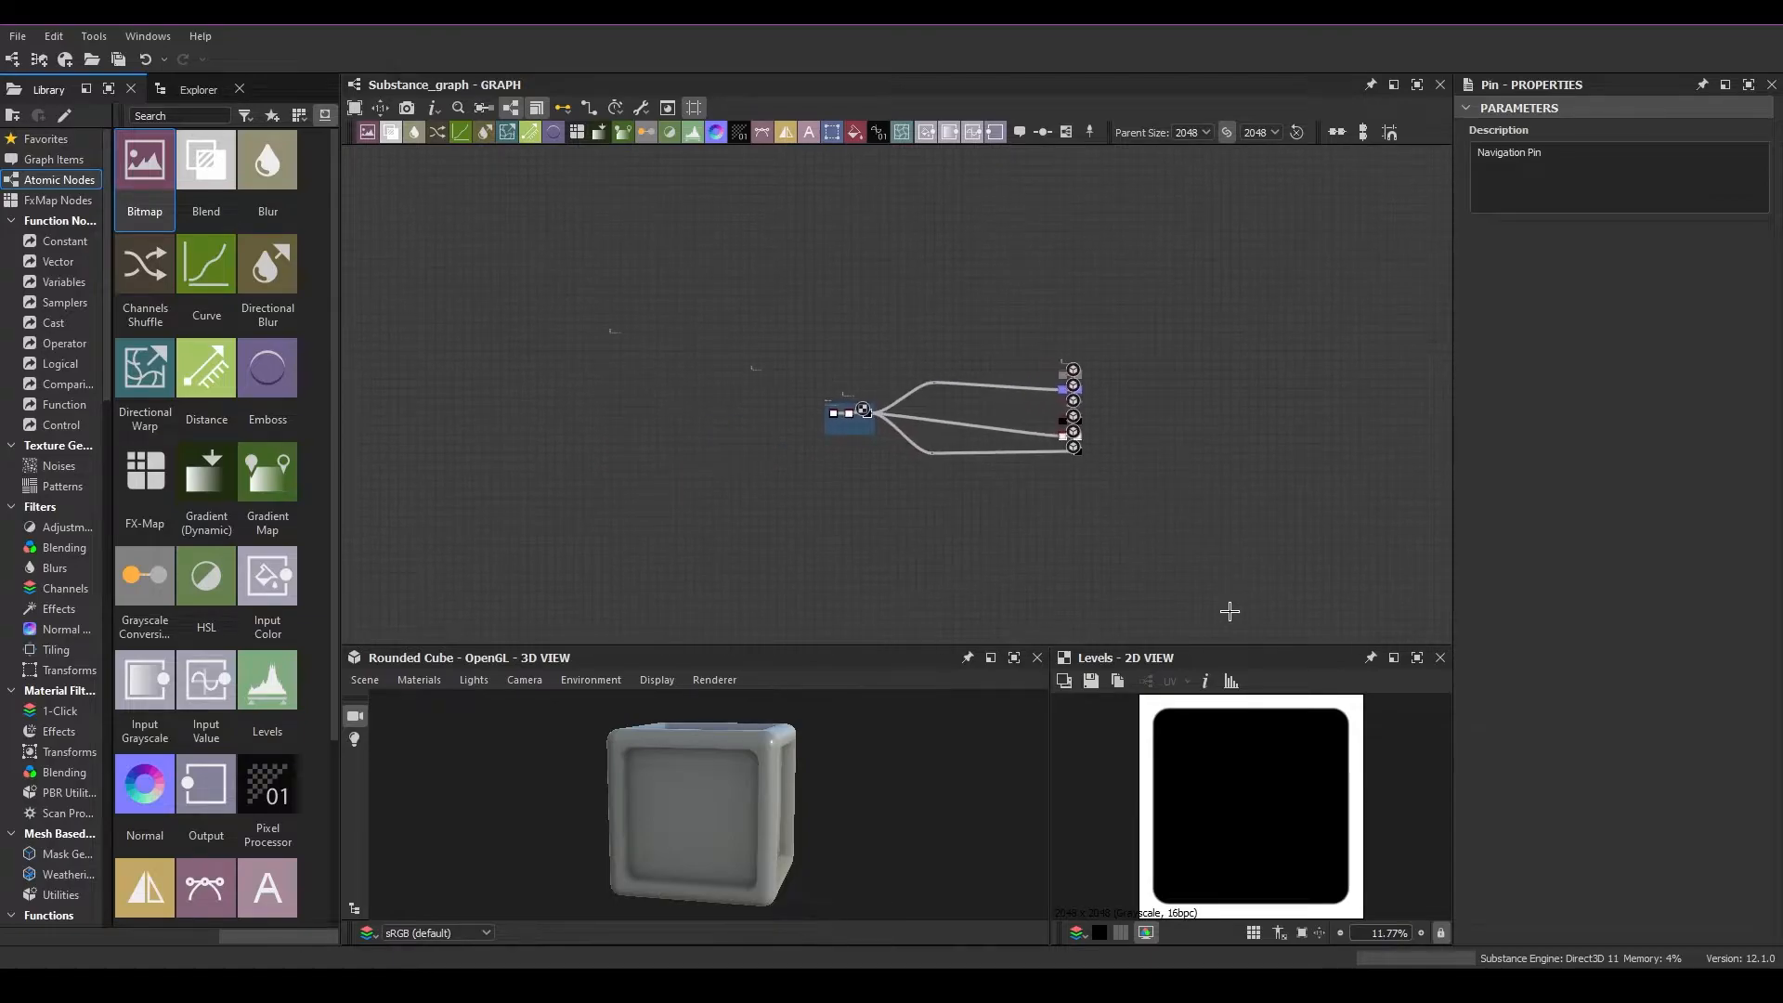
pyautogui.moveTo(571, 306); pyautogui.dragTo(771, 411)
pyautogui.scroll(5, 667, 348)
pyautogui.moveTo(475, 261); pyautogui.dragTo(1005, 484)
pyautogui.press('Delete')
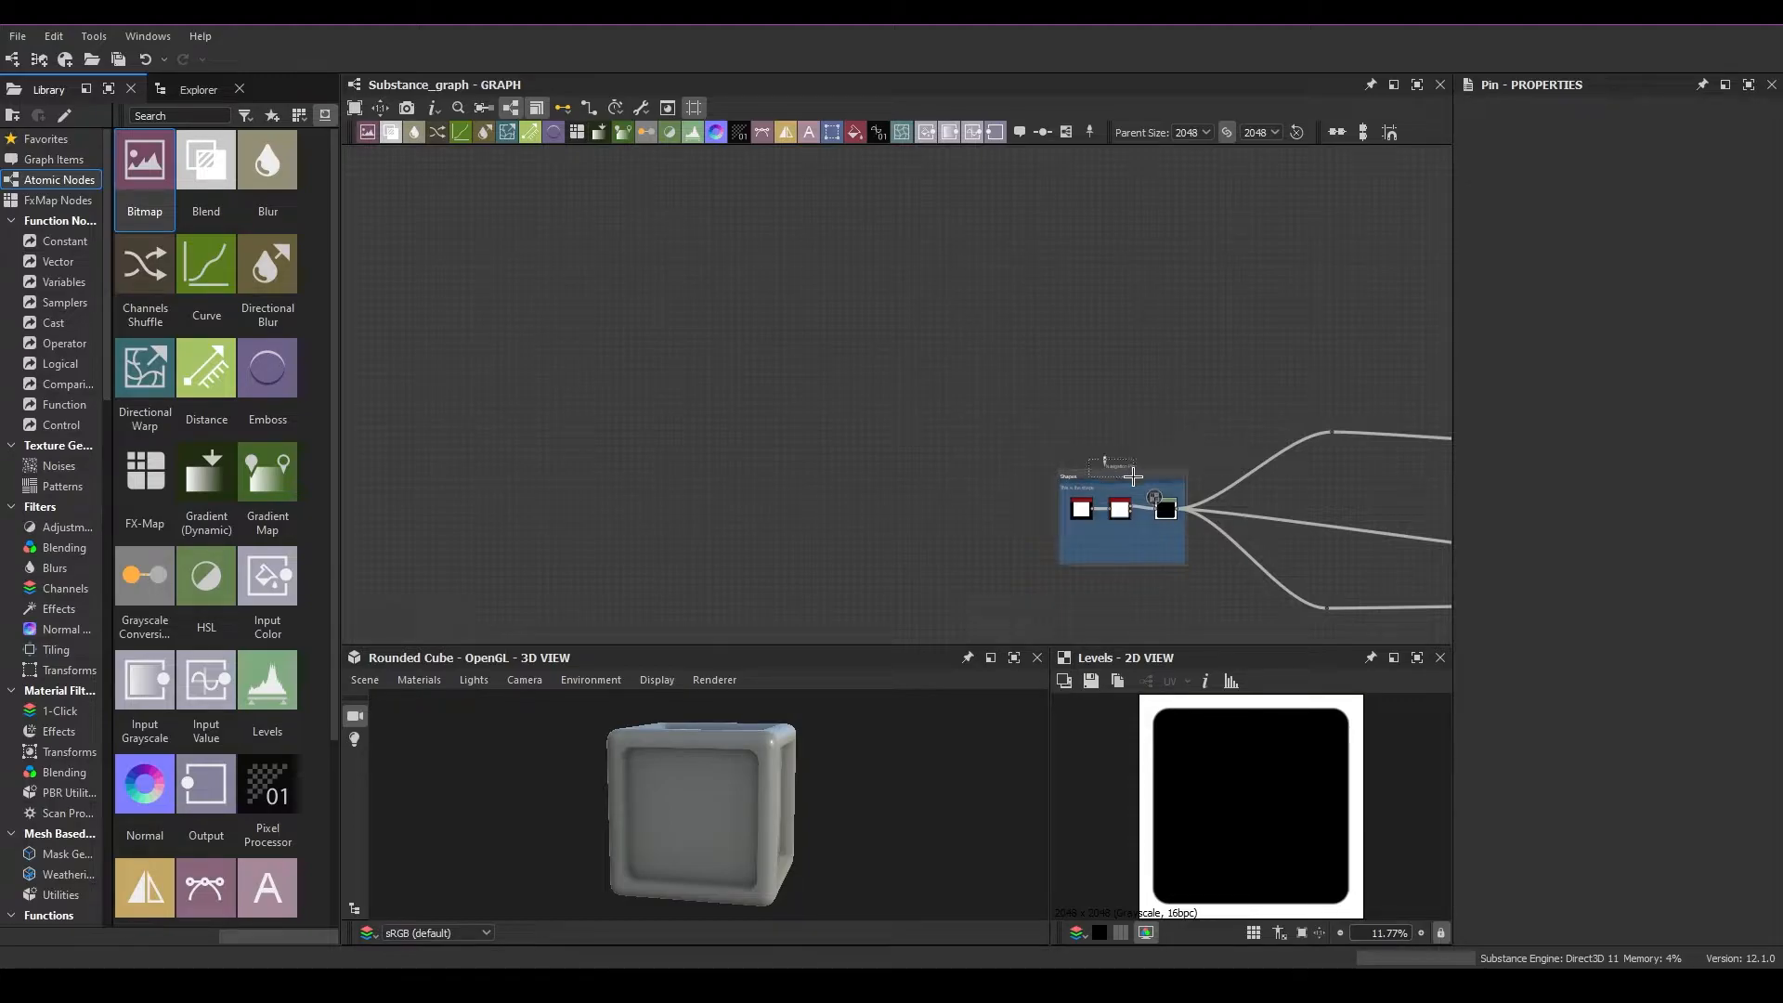
pyautogui.click(1102, 458)
pyautogui.press('Delete')
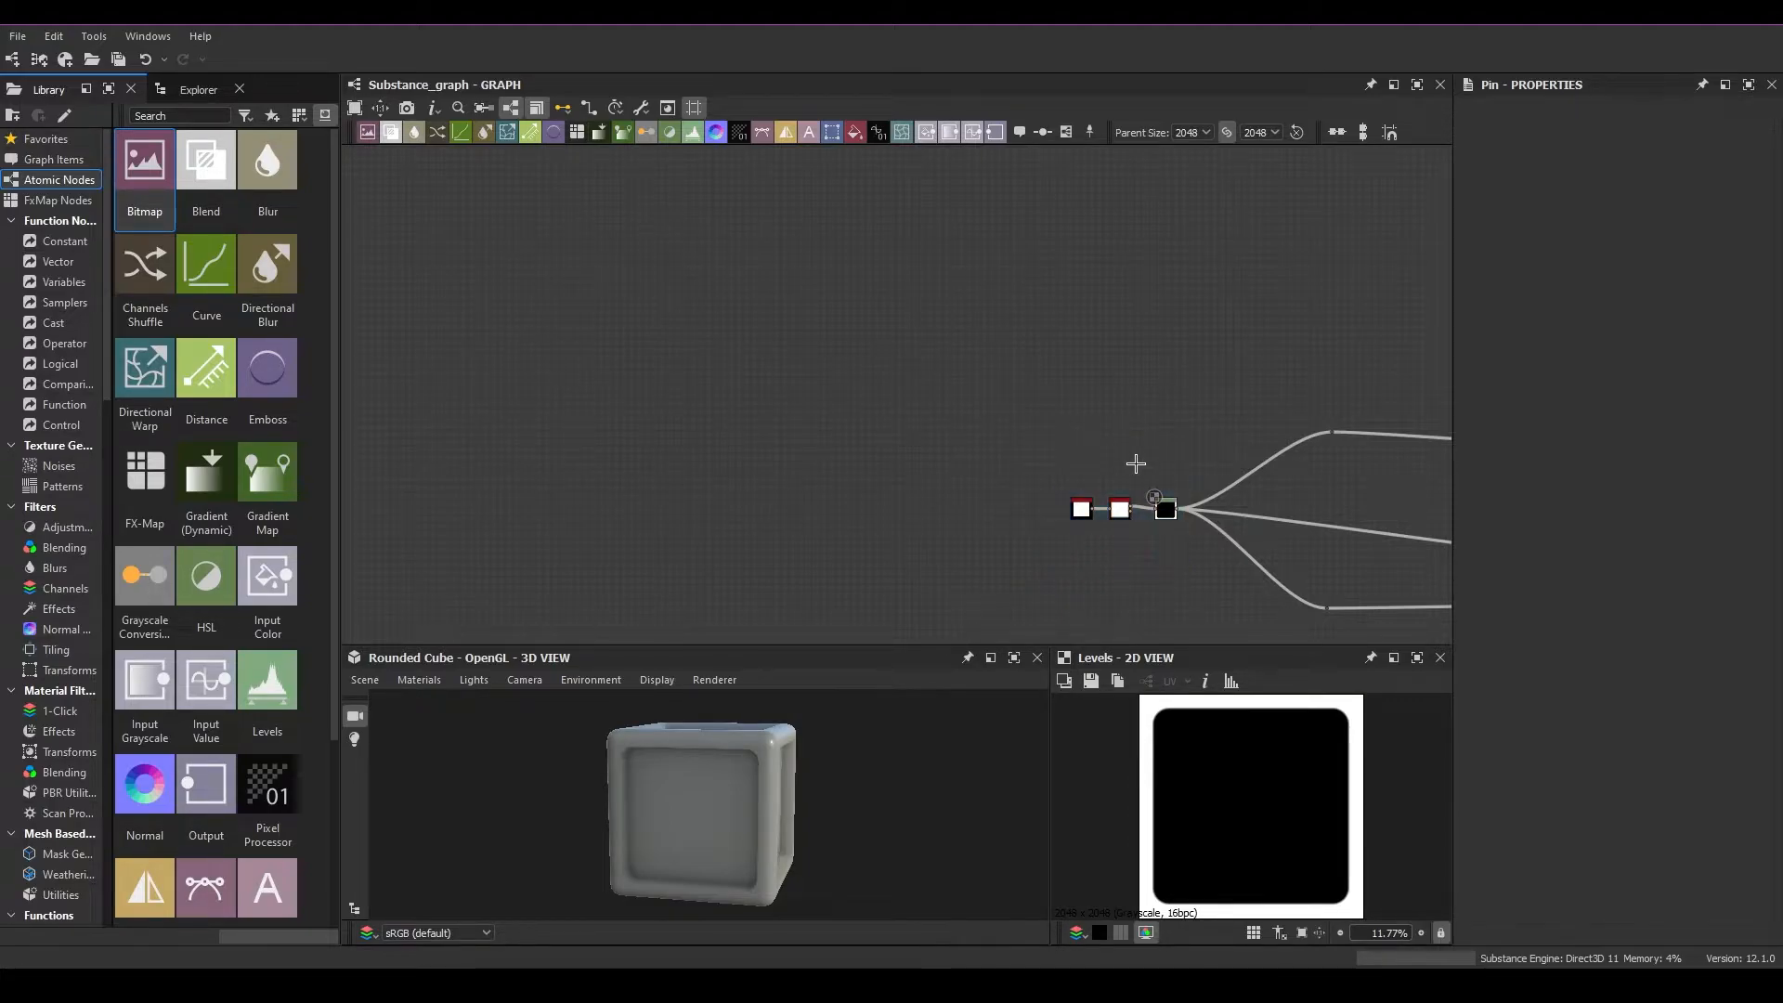
pyautogui.moveTo(1161, 450); pyautogui.dragTo(665, 398, button='middle')
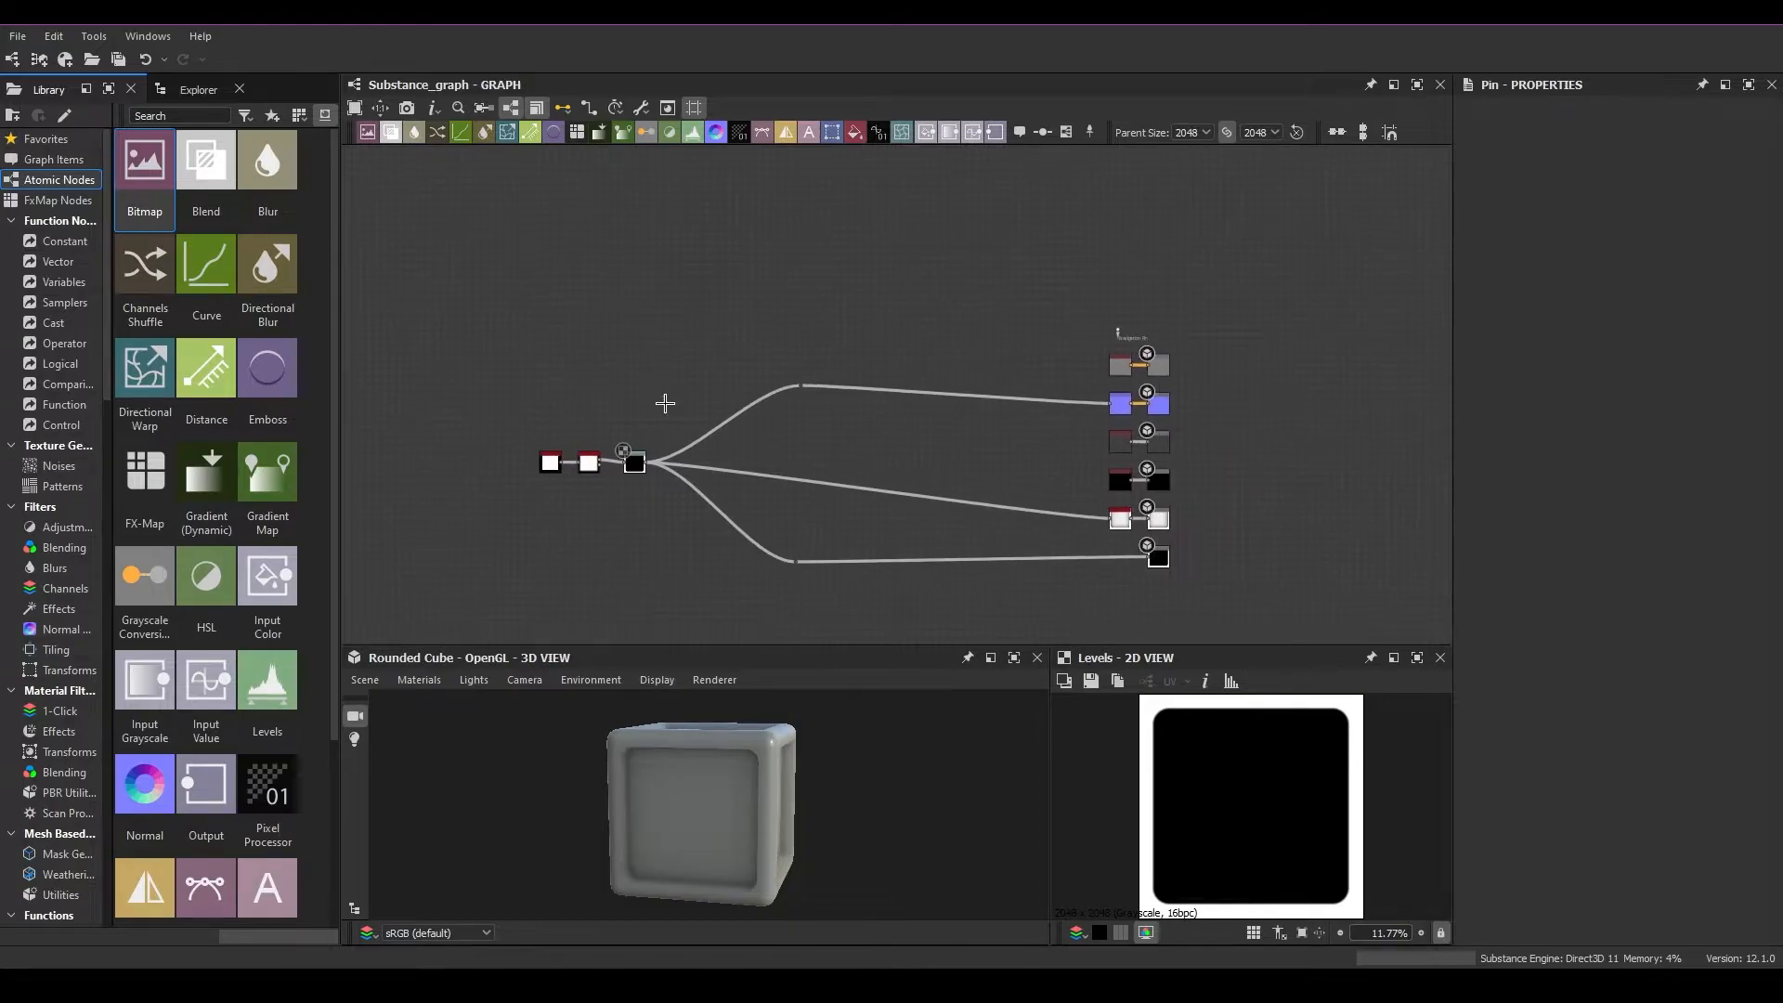
pyautogui.press('Delete')
pyautogui.hotkey('ctrl', 'z')
pyautogui.hotkey('ctrl', 'z')
# Delete the navigation pins above the Shapes frame and above the Base Color row
pyautogui.press('Delete')
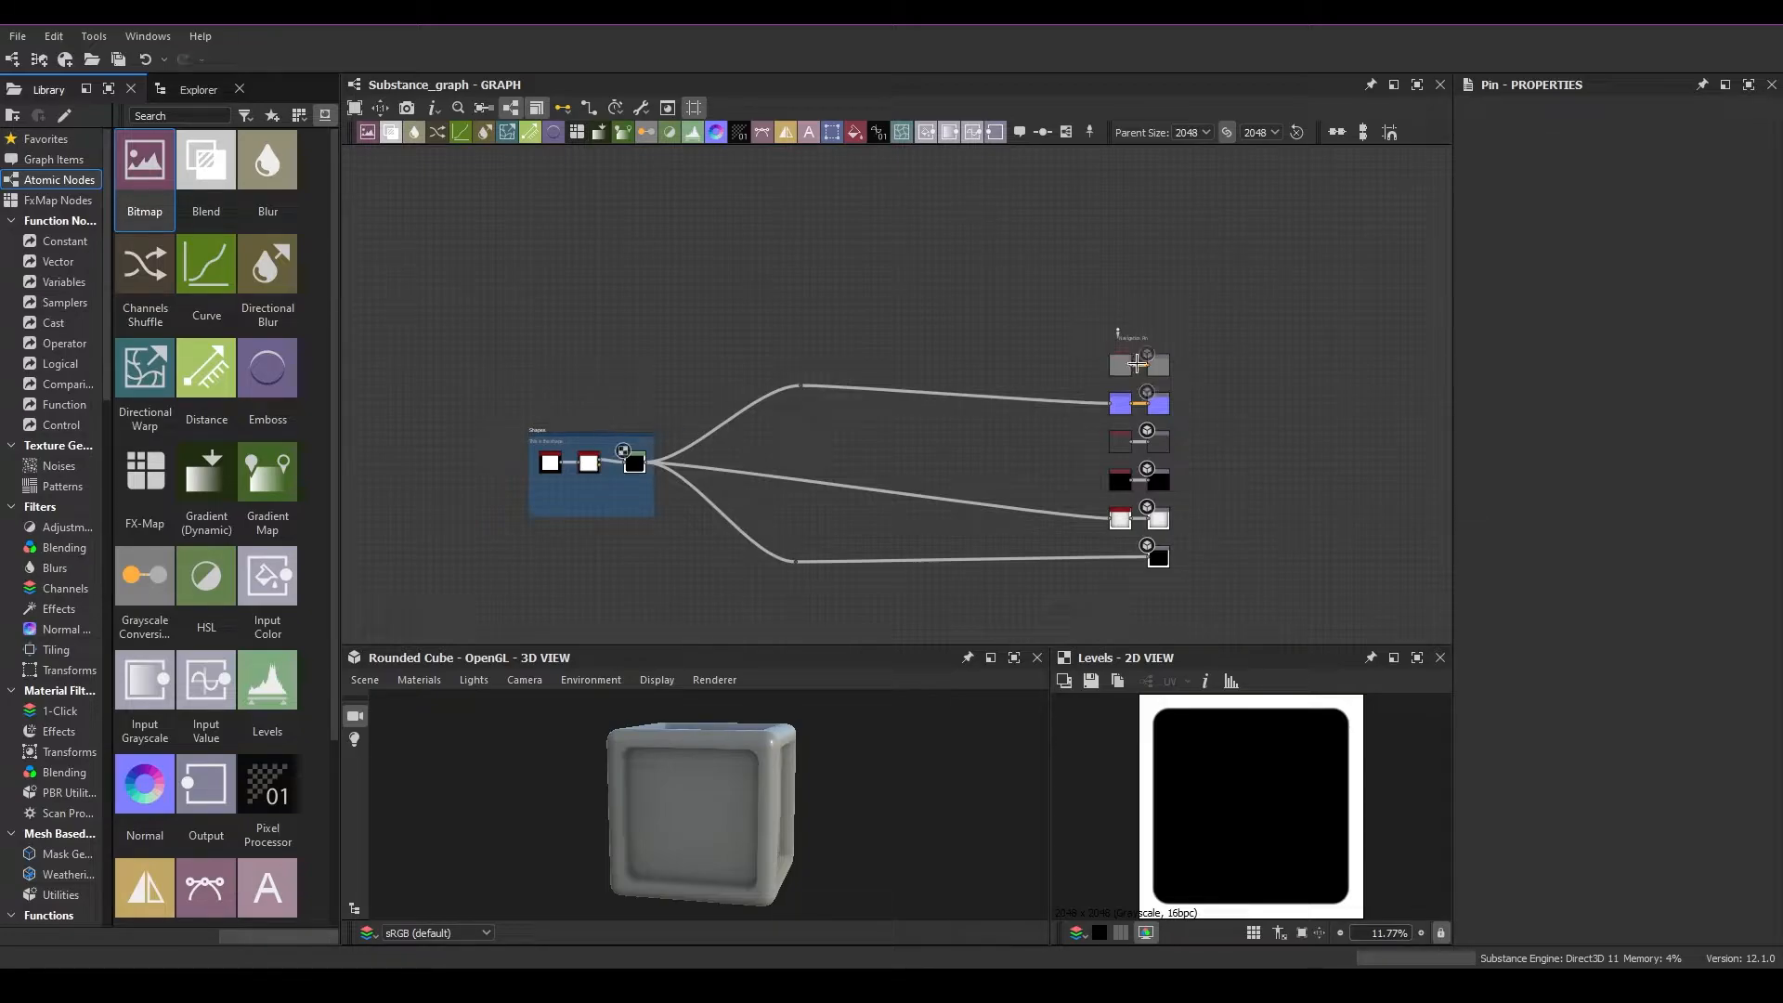
pyautogui.click(1144, 342)
pyautogui.rightClick(908, 331)
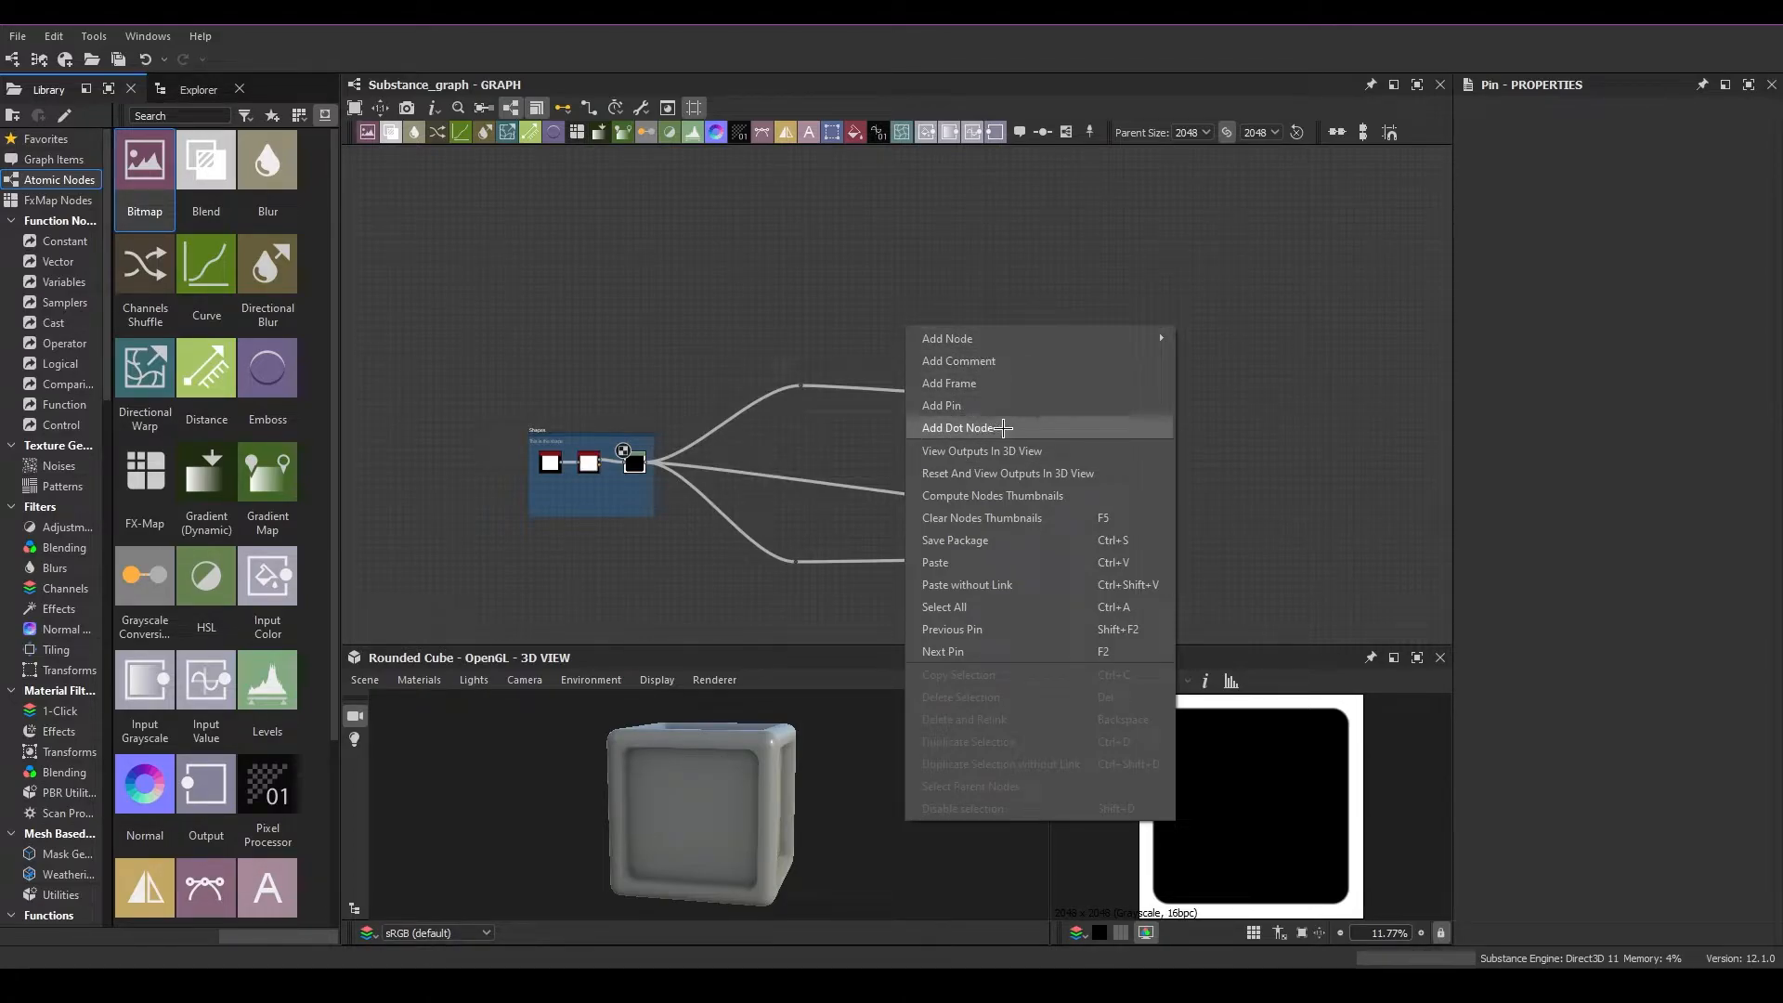
pyautogui.click(820, 511)
pyautogui.scroll(5, 843, 521)
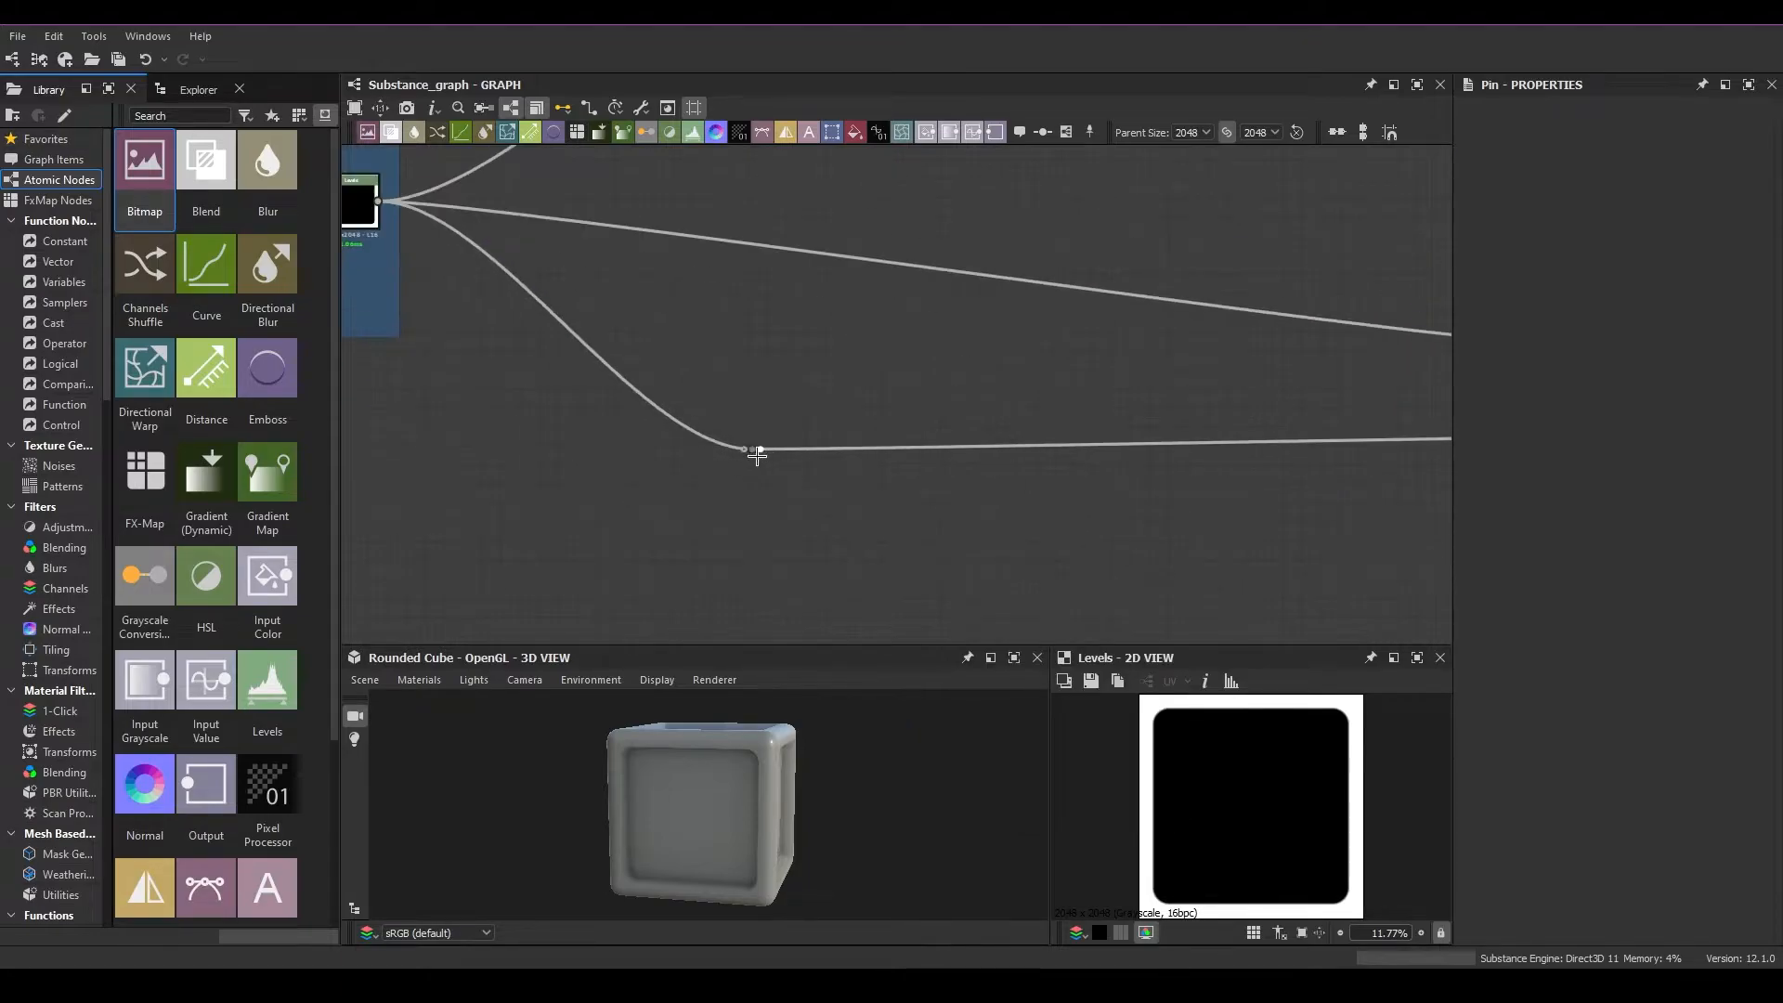
pyautogui.scroll(-5, 753, 449)
pyautogui.moveTo(939, 422); pyautogui.dragTo(967, 450, button='middle')
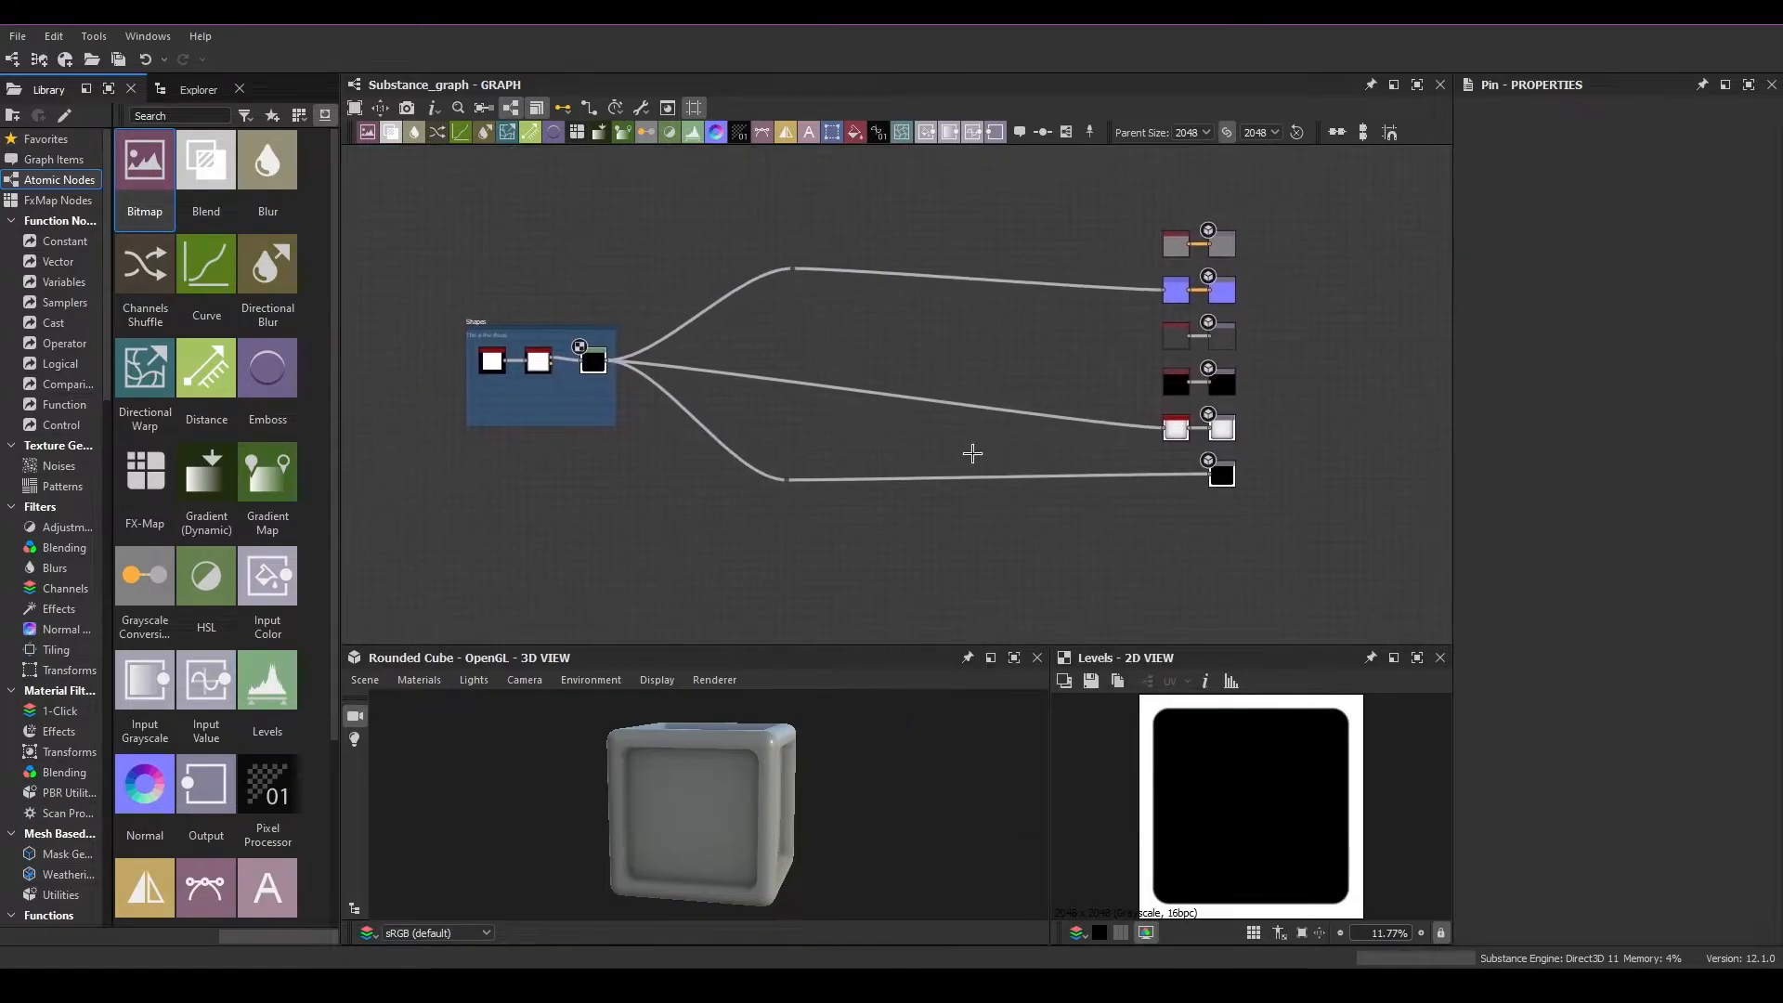
# Move the upper and lower dot nodes in close to the Shapes frame and slightly farther apart vertically
pyautogui.moveTo(793, 267); pyautogui.dragTo(636, 242)
pyautogui.moveTo(784, 480); pyautogui.dragTo(647, 502)
pyautogui.moveTo(1139, 406); pyautogui.dragTo(1022, 405)
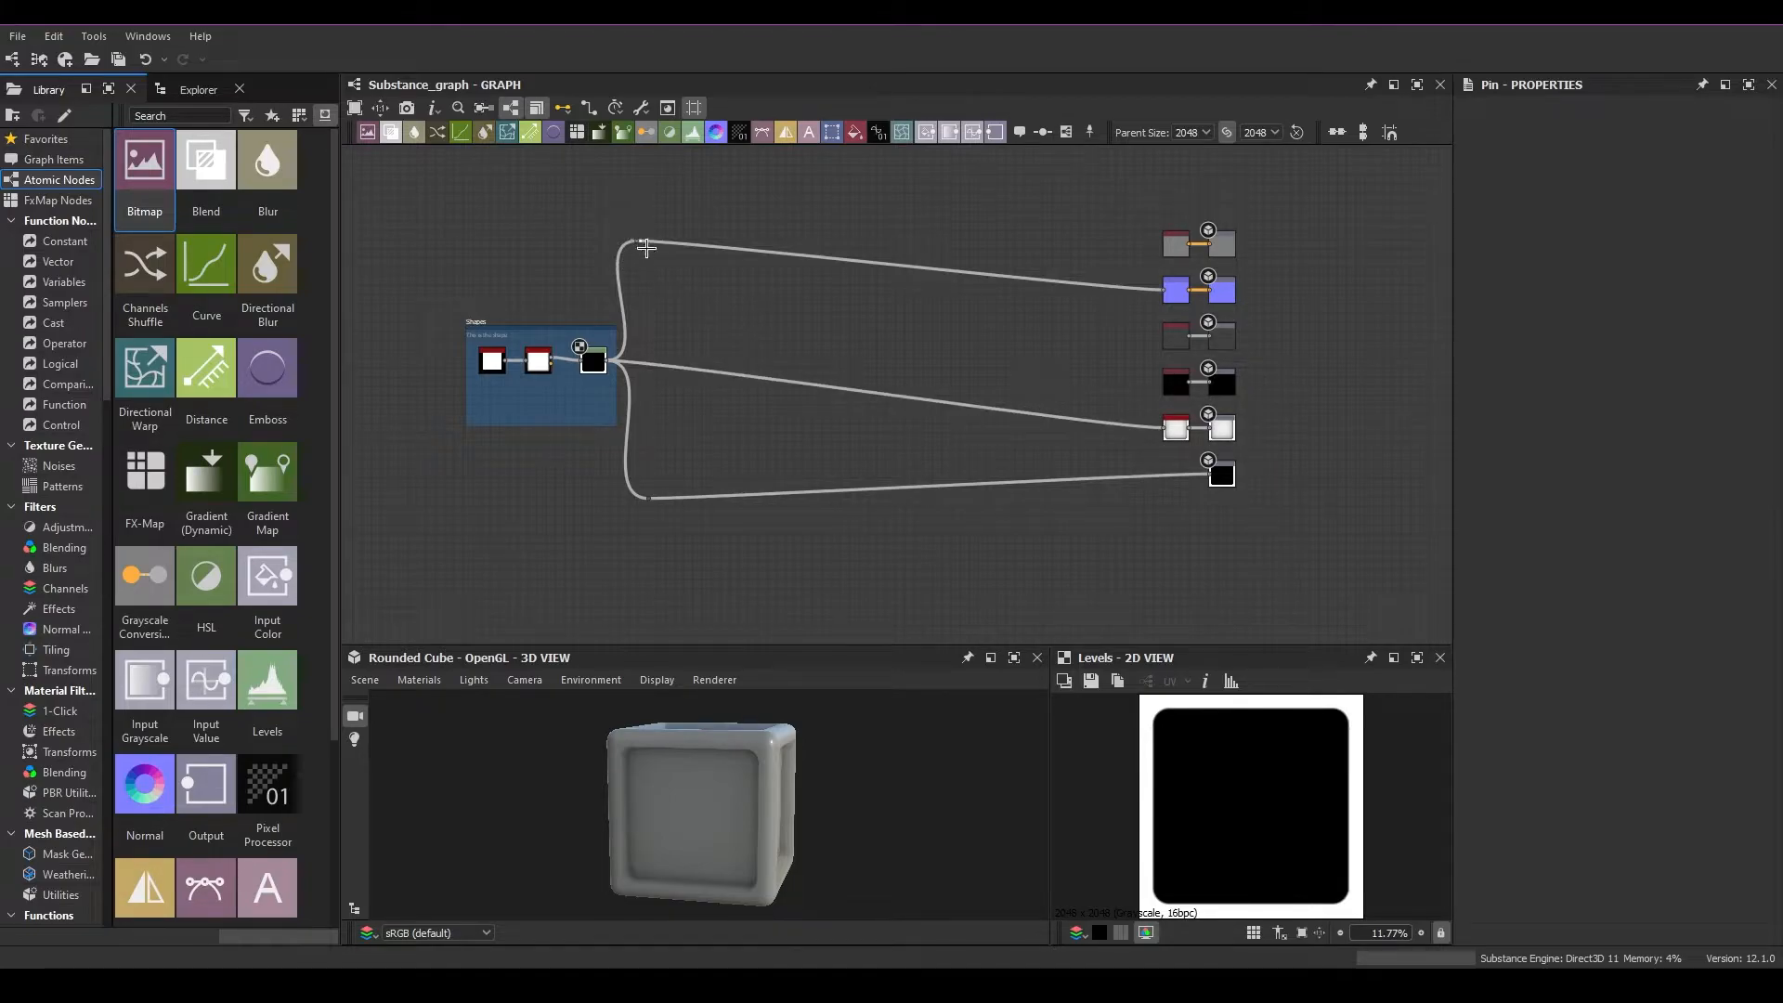
# Move the Shapes frame with its three nodes farther left, away from the two dot nodes
pyautogui.moveTo(566, 467); pyautogui.dragTo(725, 491, button='middle')
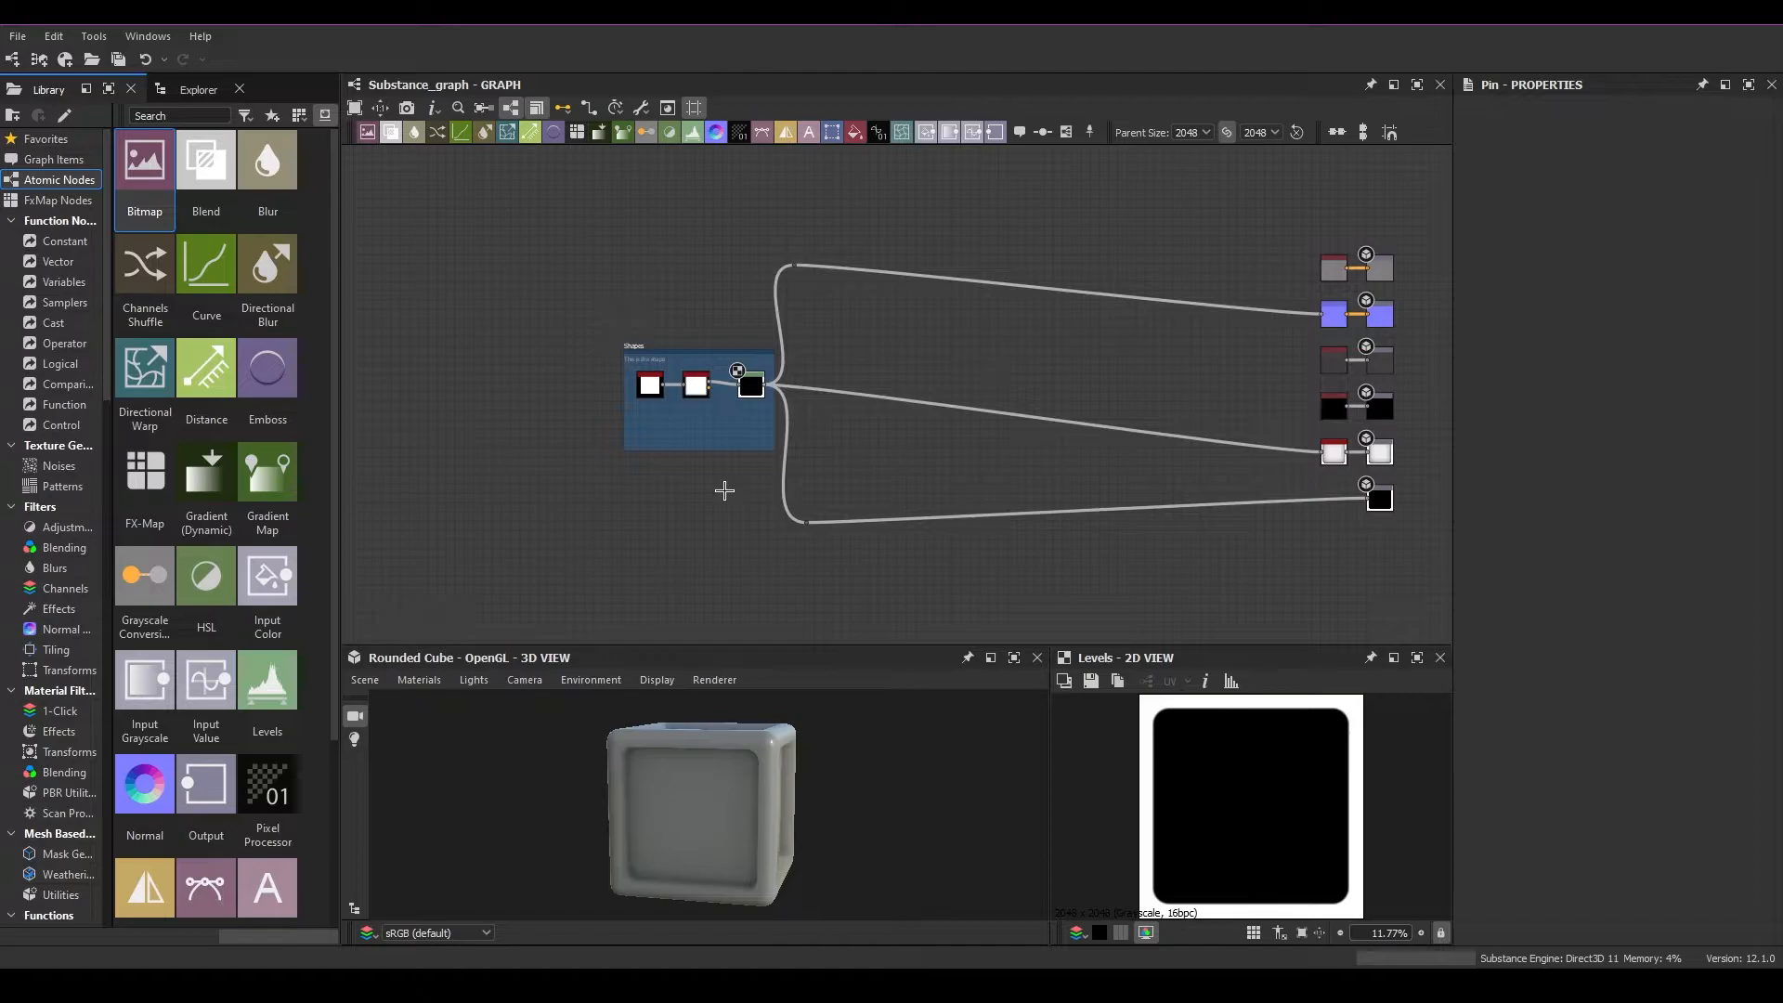
pyautogui.scroll(5, 628, 398)
pyautogui.moveTo(639, 284); pyautogui.dragTo(448, 311)
pyautogui.moveTo(580, 409); pyautogui.dragTo(689, 398, button='middle')
pyautogui.scroll(1, 689, 398)
pyautogui.moveTo(538, 334); pyautogui.dragTo(952, 463)
pyautogui.click(951, 463)
pyautogui.moveTo(664, 447); pyautogui.dragTo(448, 466)
pyautogui.click(452, 481)
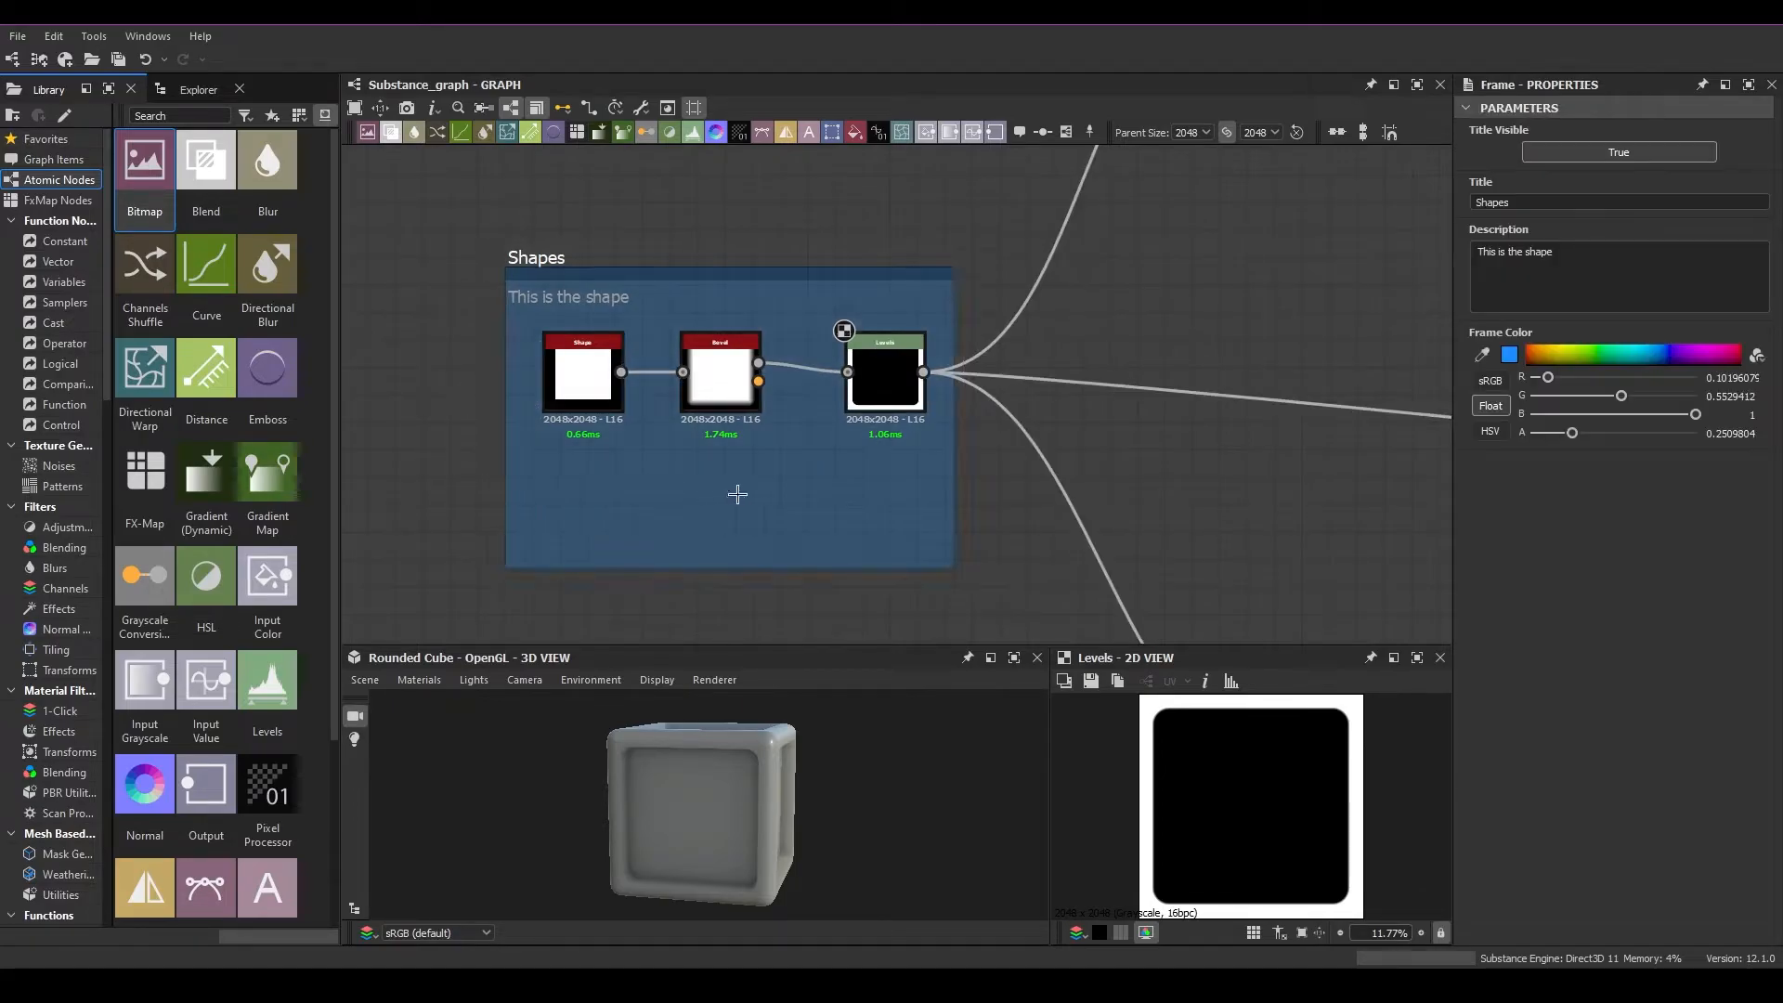
# Move the lowest output node down until it is level with the lower dot node
pyautogui.scroll(-5, 1063, 425)
pyautogui.moveTo(1170, 481); pyautogui.dragTo(824, 462, button='middle')
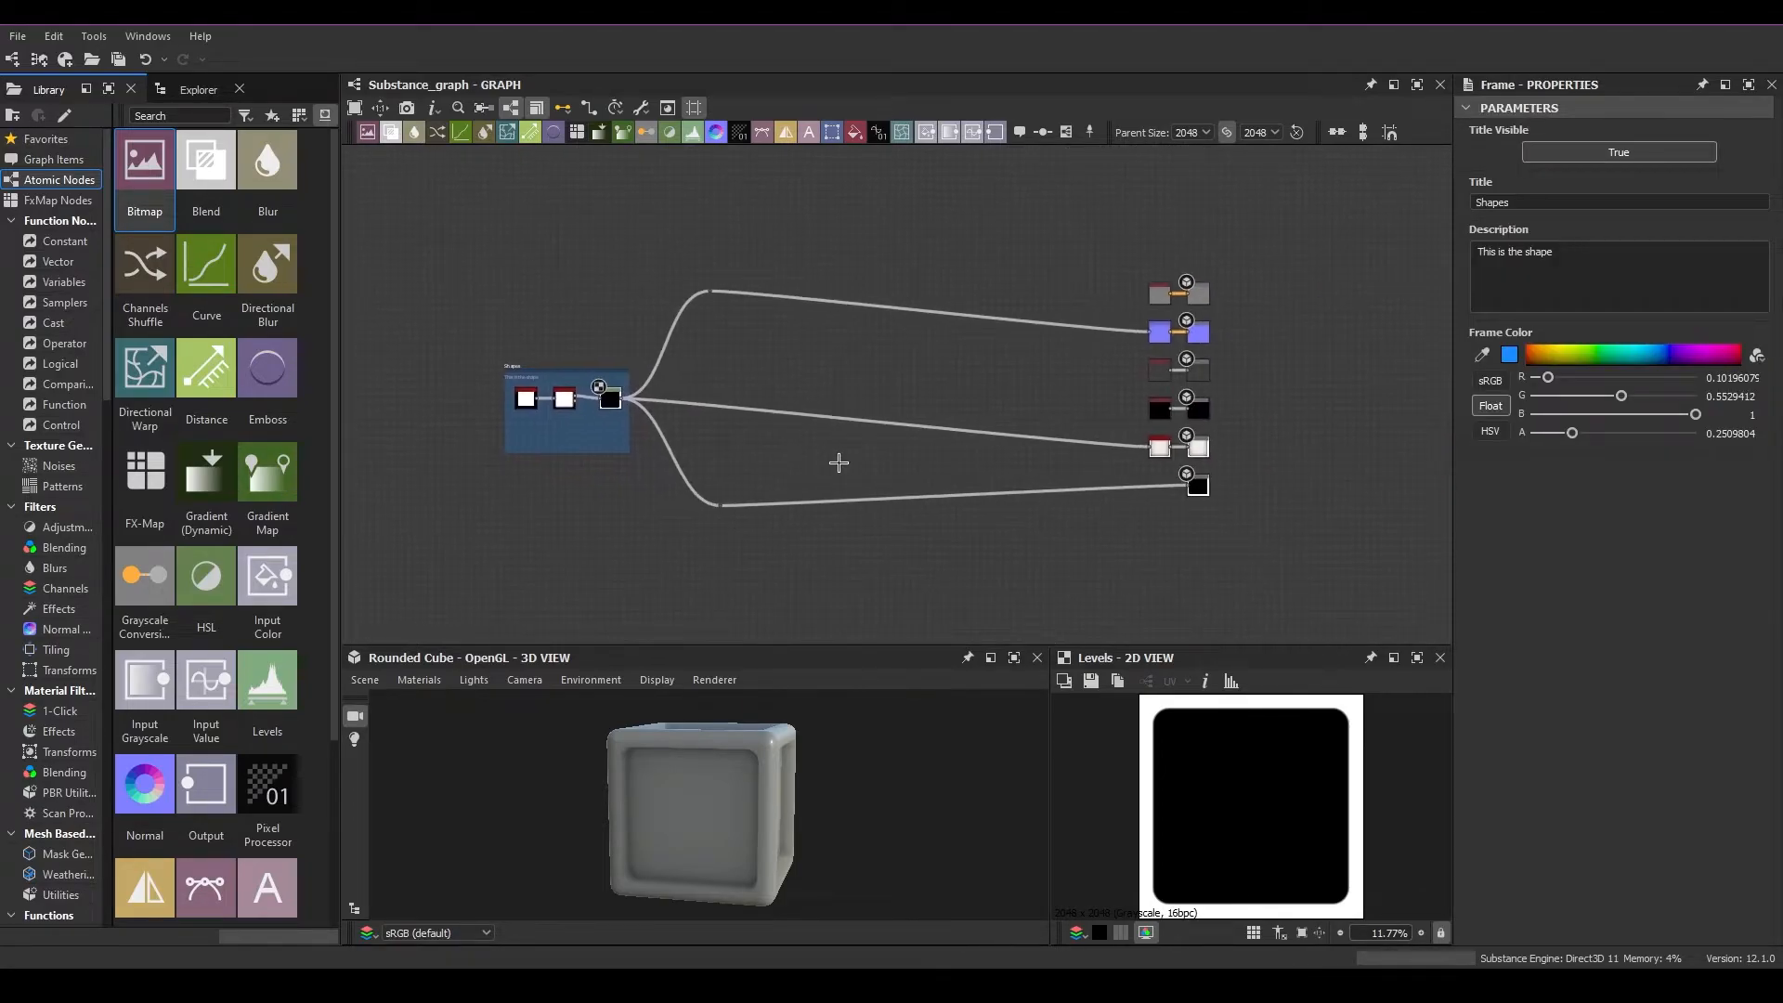
pyautogui.moveTo(1196, 492); pyautogui.dragTo(1200, 516)
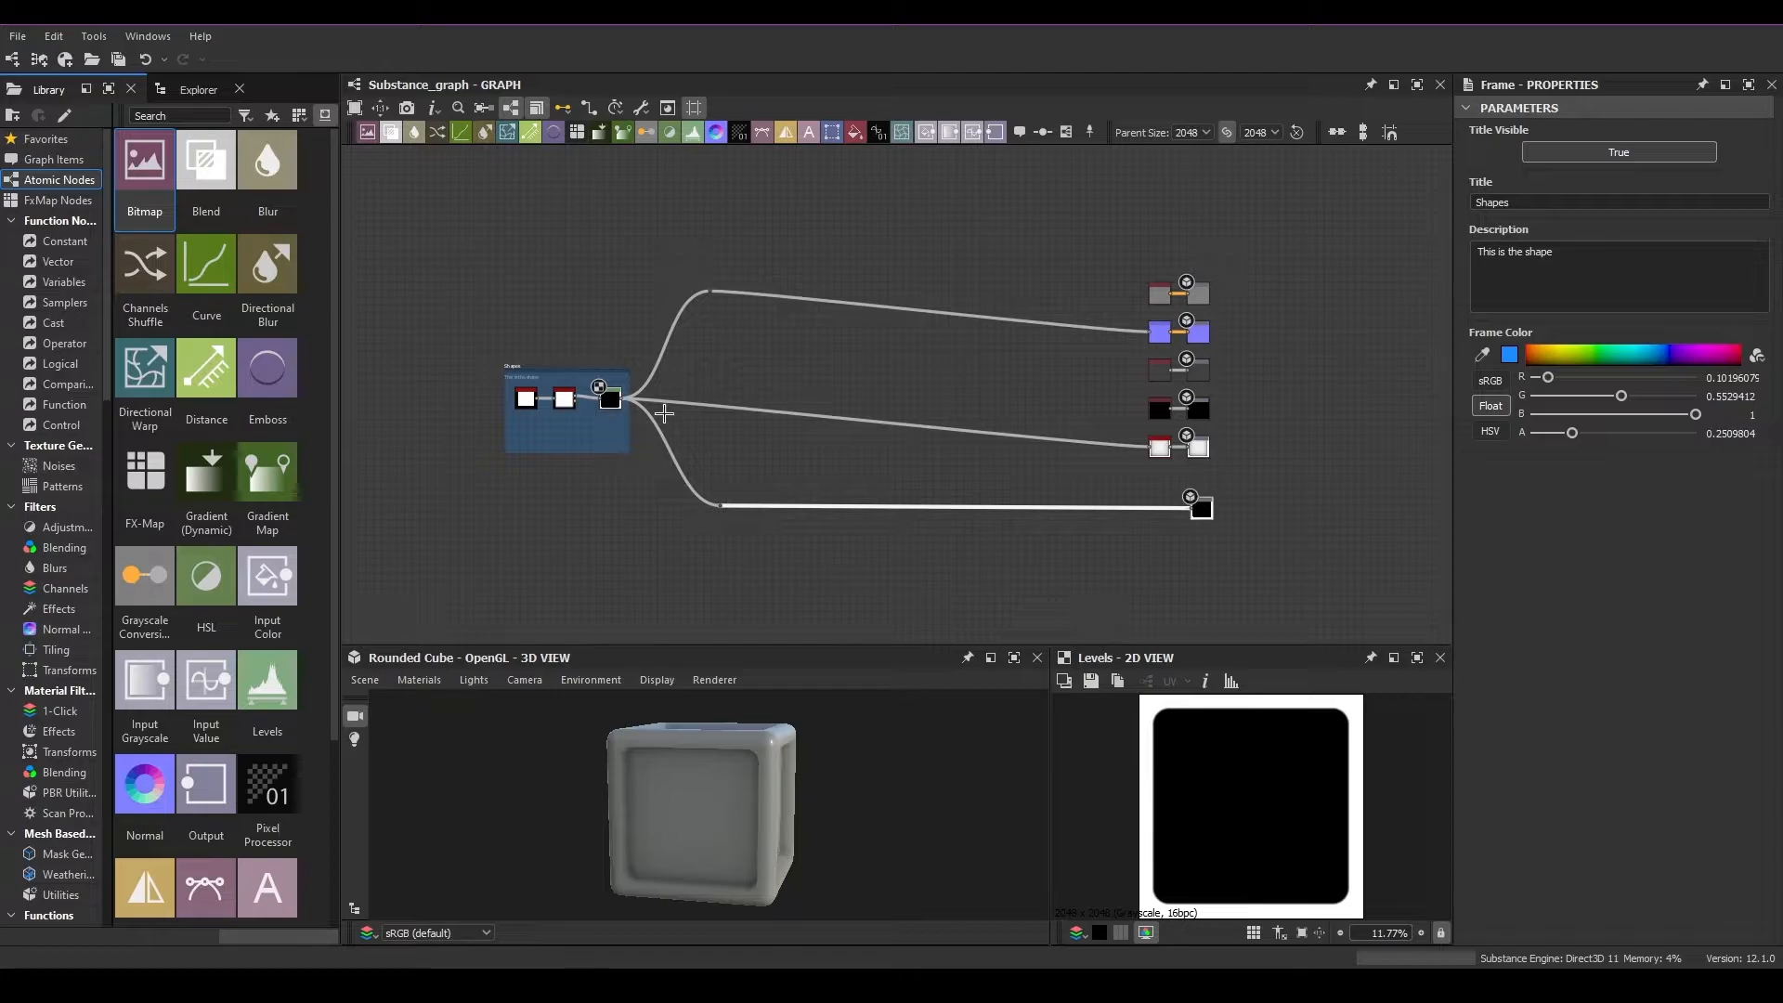
# Bring both dot nodes back in near the right edge of the relocated Shapes frame
pyautogui.scroll(3, 716, 414)
pyautogui.click(764, 207)
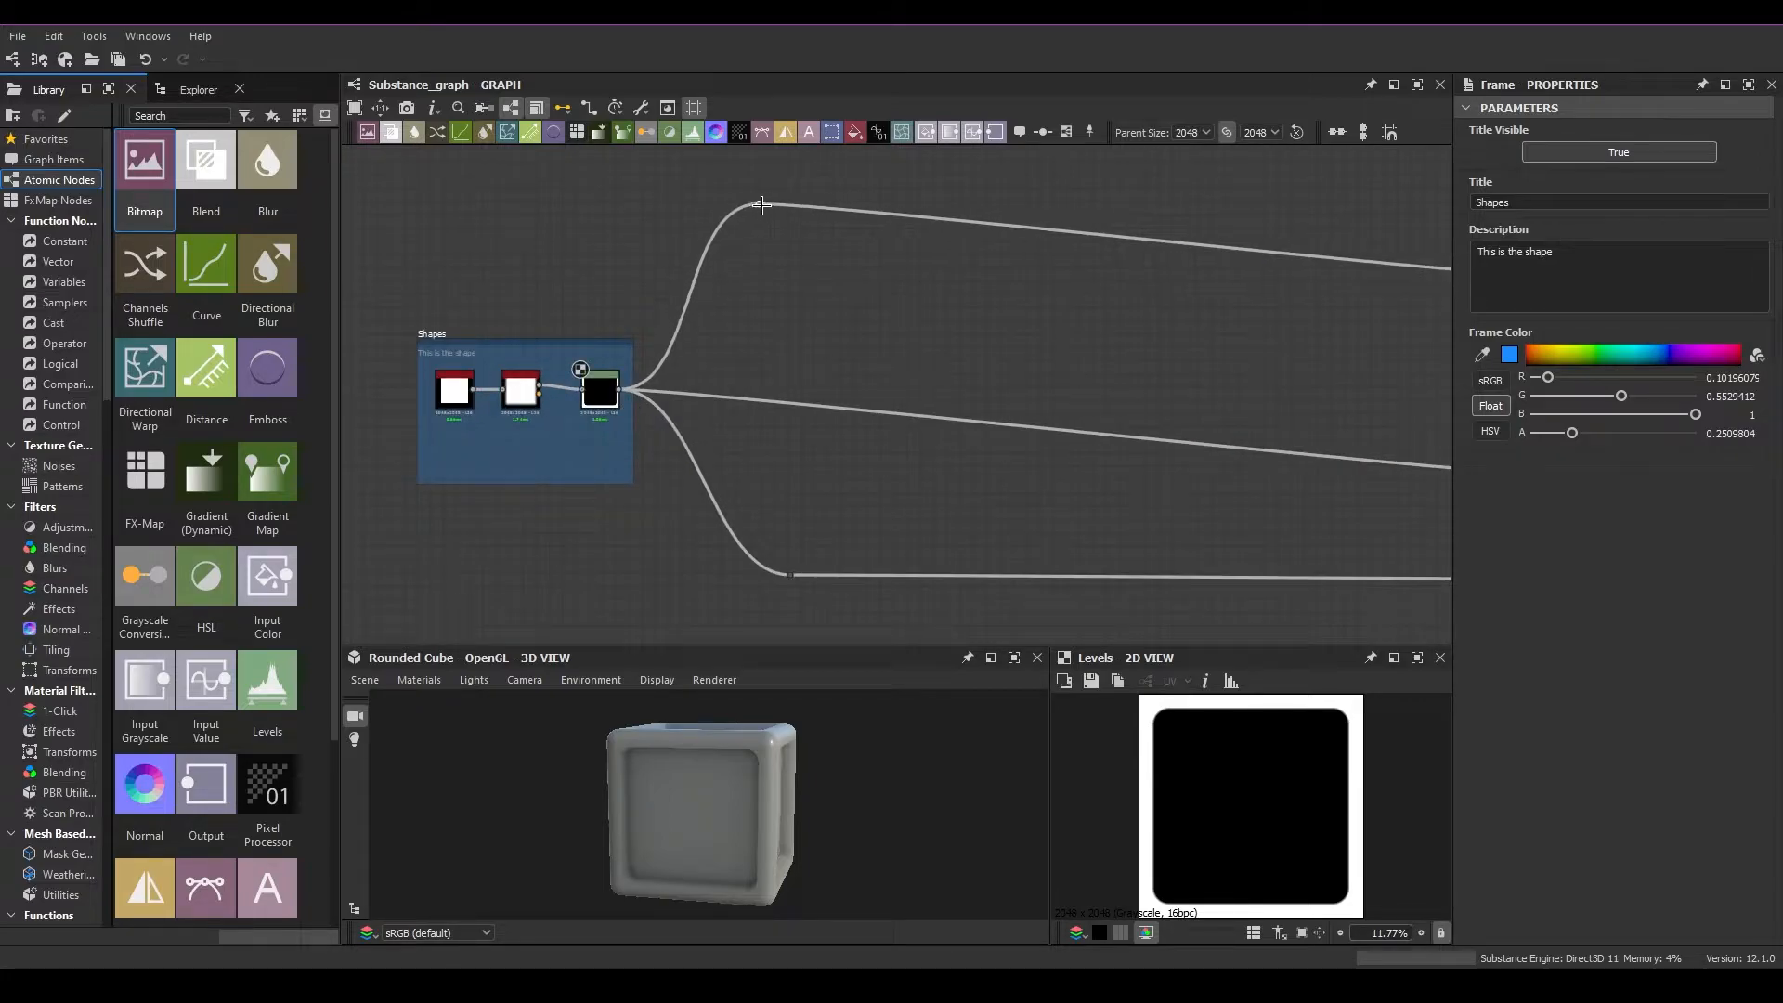
pyautogui.moveTo(789, 574); pyautogui.dragTo(697, 582)
pyautogui.moveTo(760, 204); pyautogui.dragTo(693, 201)
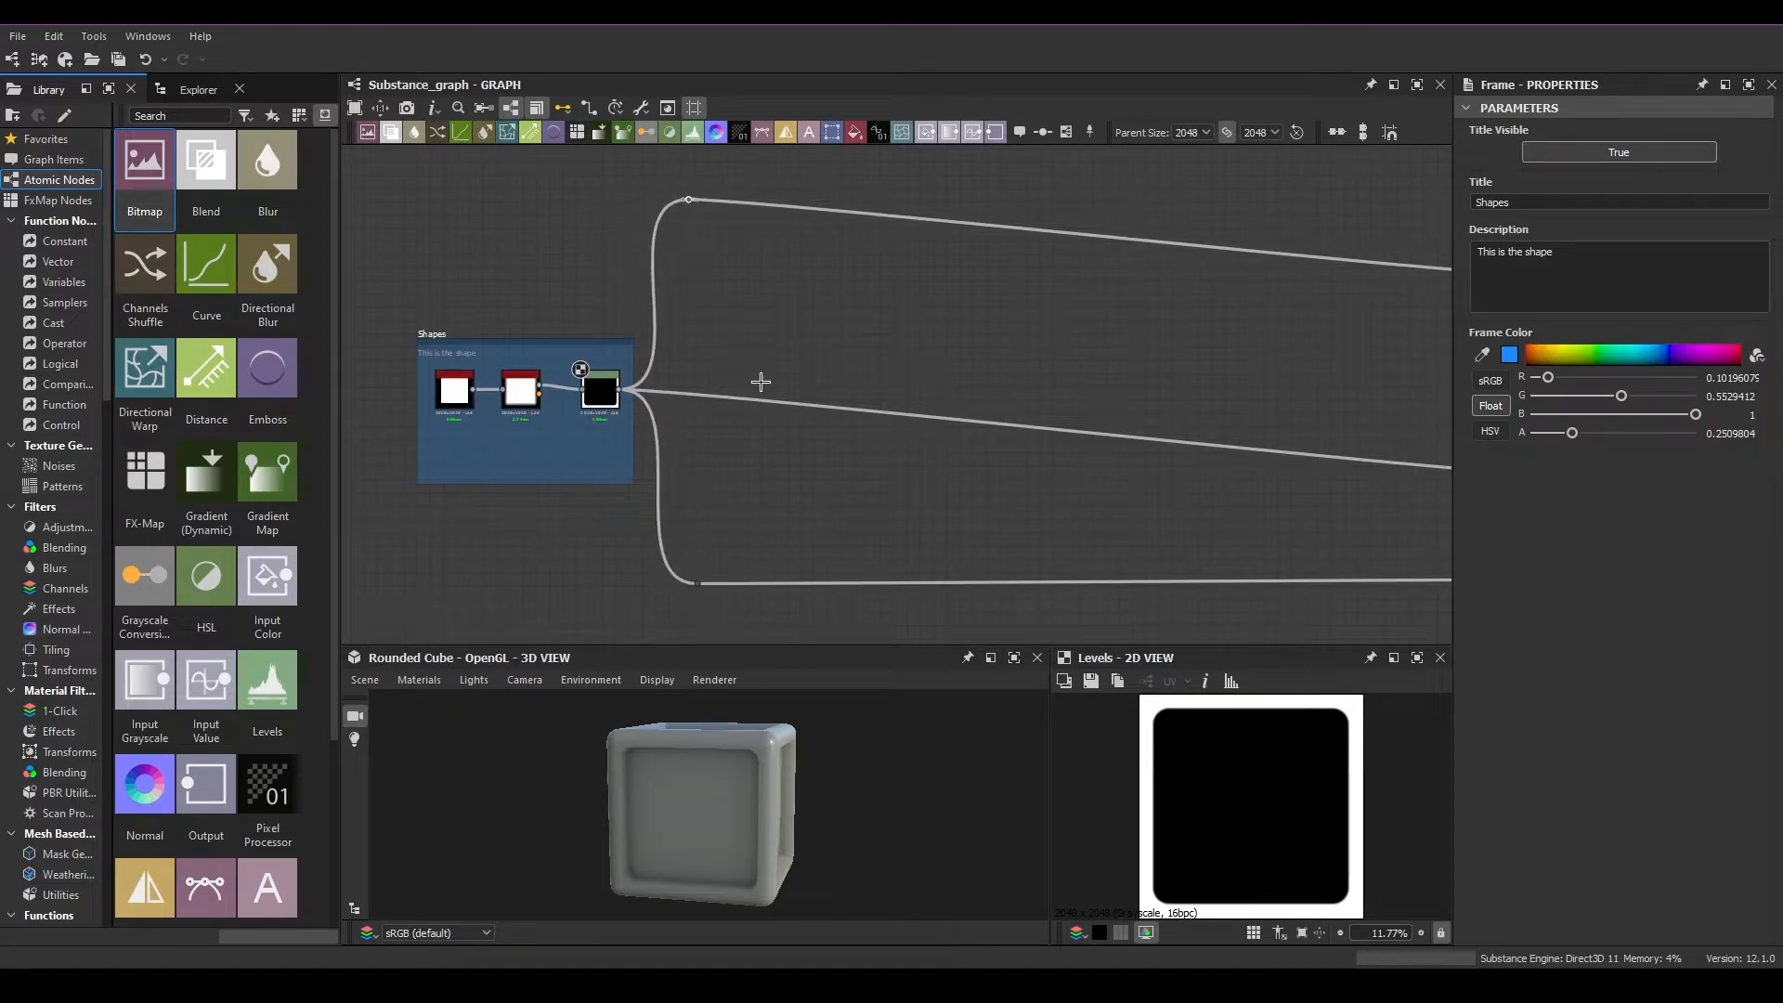
# Switch the graph's link display to Rectangle Links
pyautogui.scroll(-1, 760, 382)
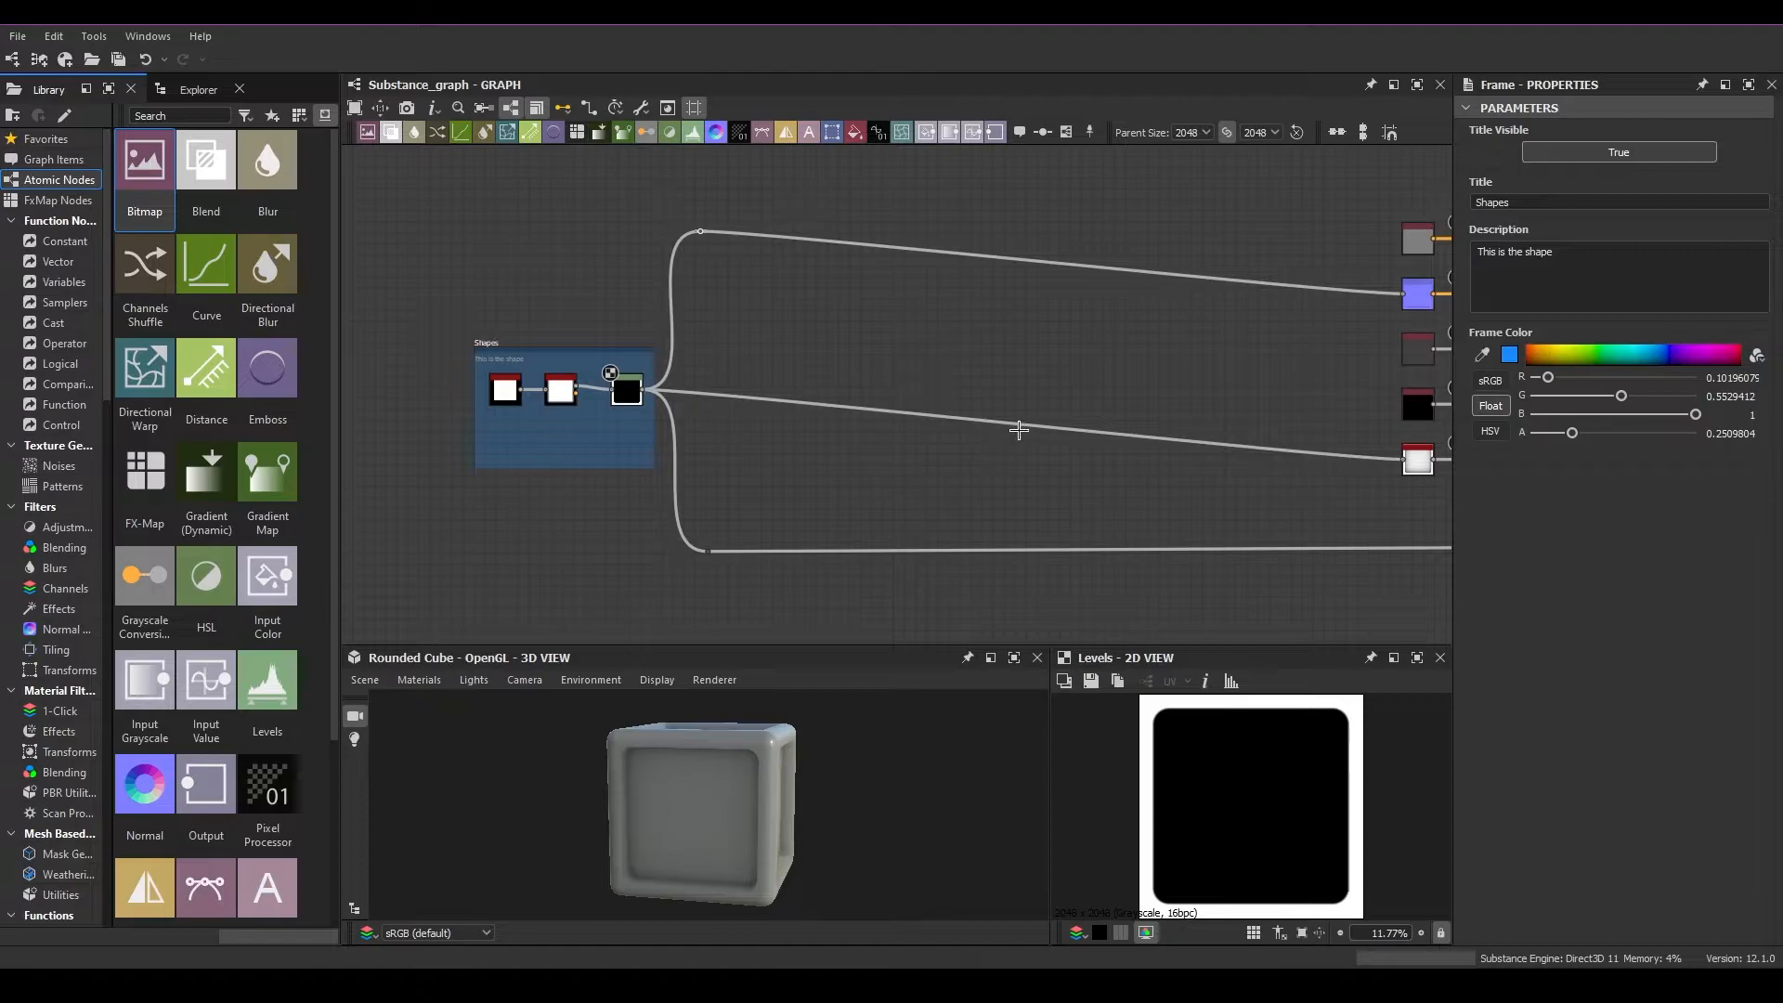
pyautogui.scroll(-1, 1015, 433)
pyautogui.moveTo(1015, 434); pyautogui.dragTo(837, 417, button='middle')
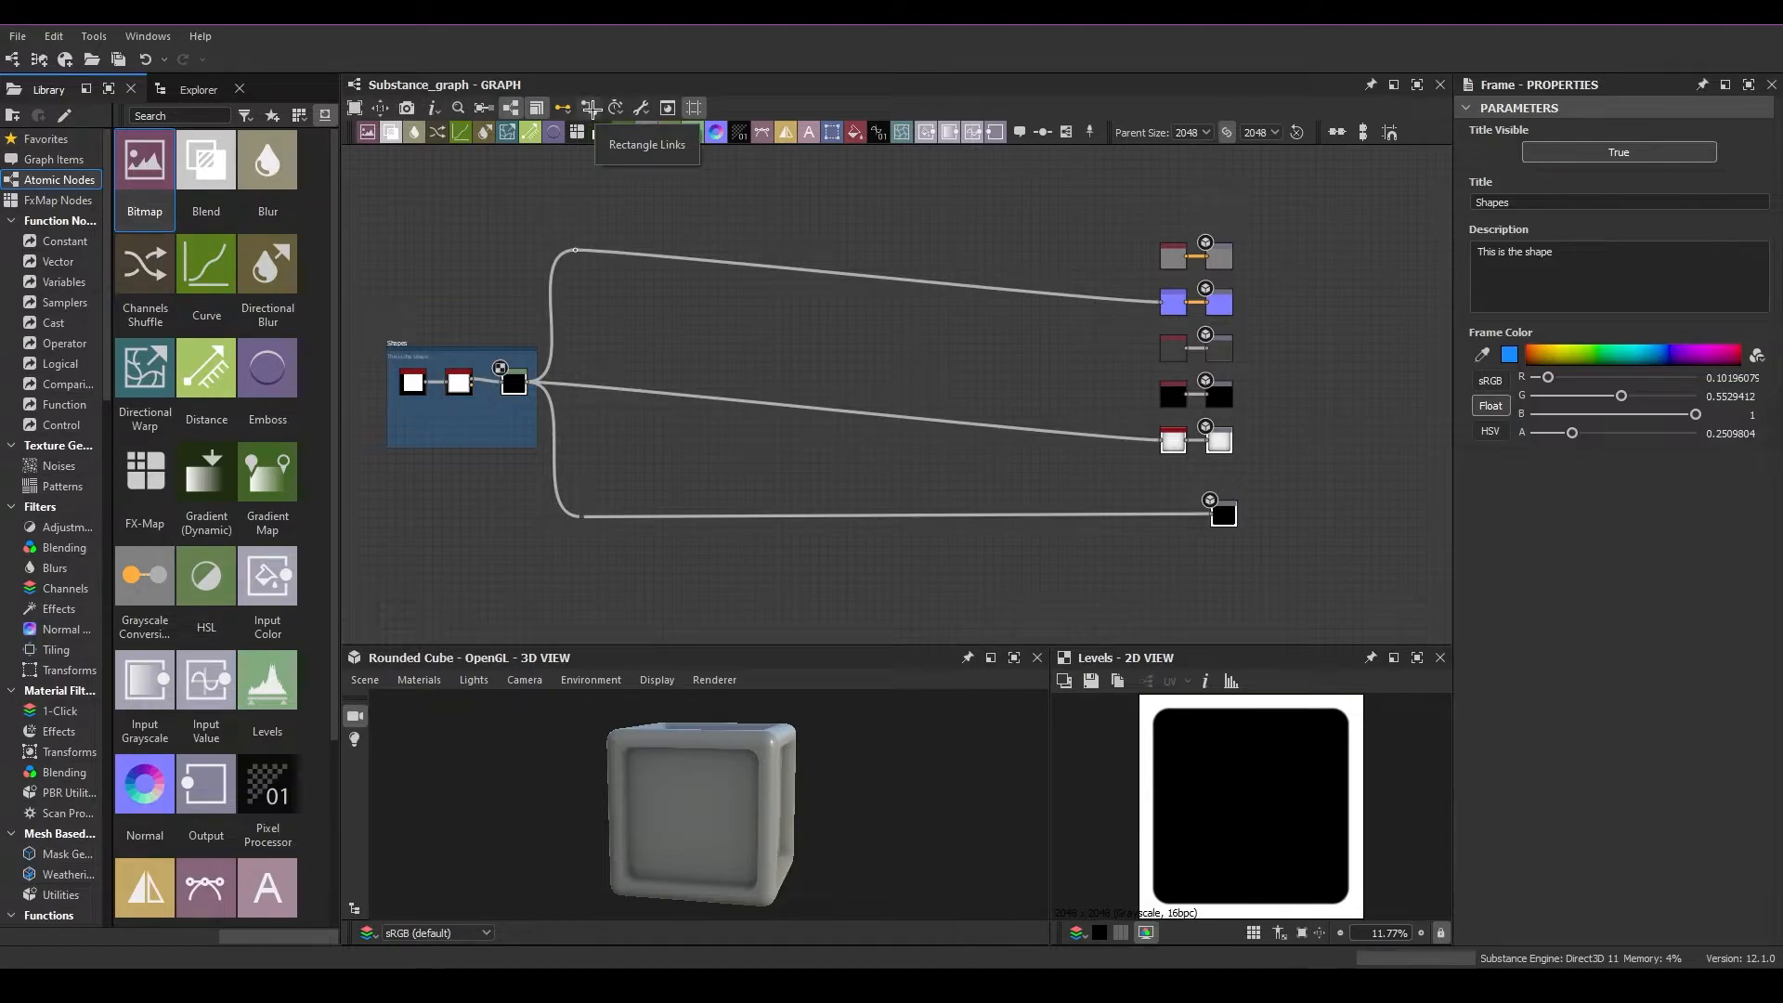
pyautogui.click(592, 108)
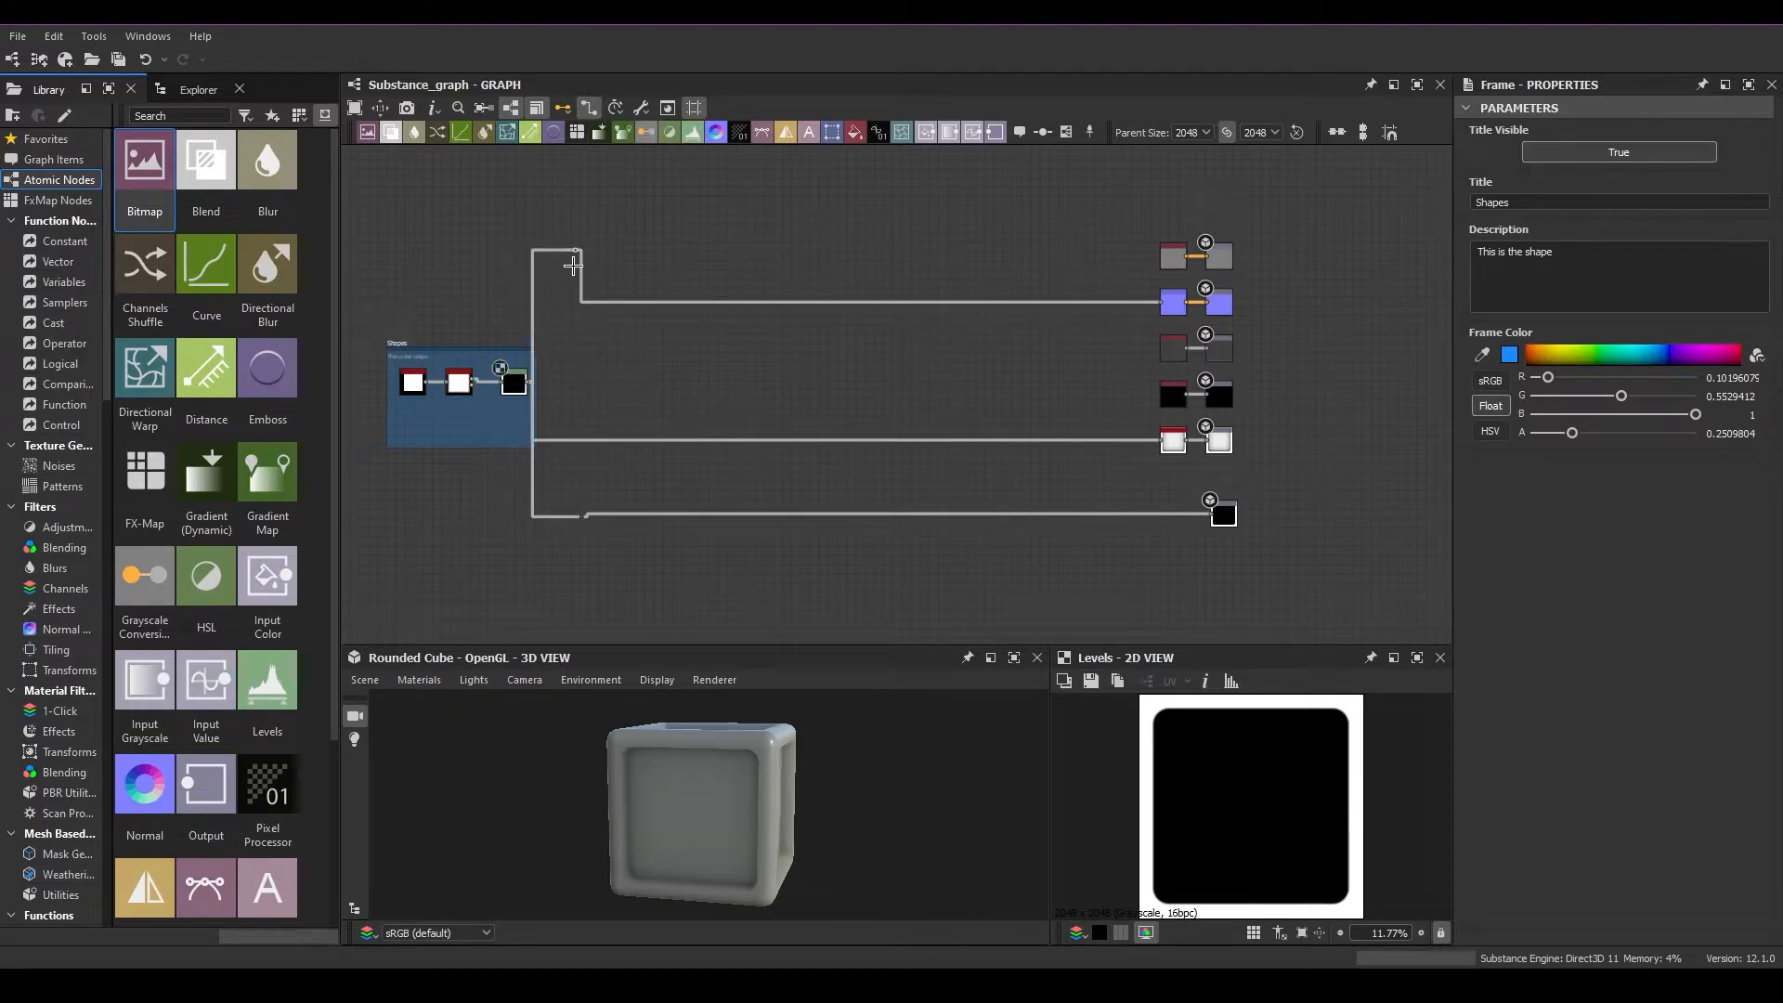
# Delete the upper and lower dot nodes from the rectangular links
pyautogui.press('Delete')
pyautogui.click(587, 512)
pyautogui.press('Delete')
# Connect the Levels node's output directly to the Normal node's input
pyautogui.scroll(4, 528, 381)
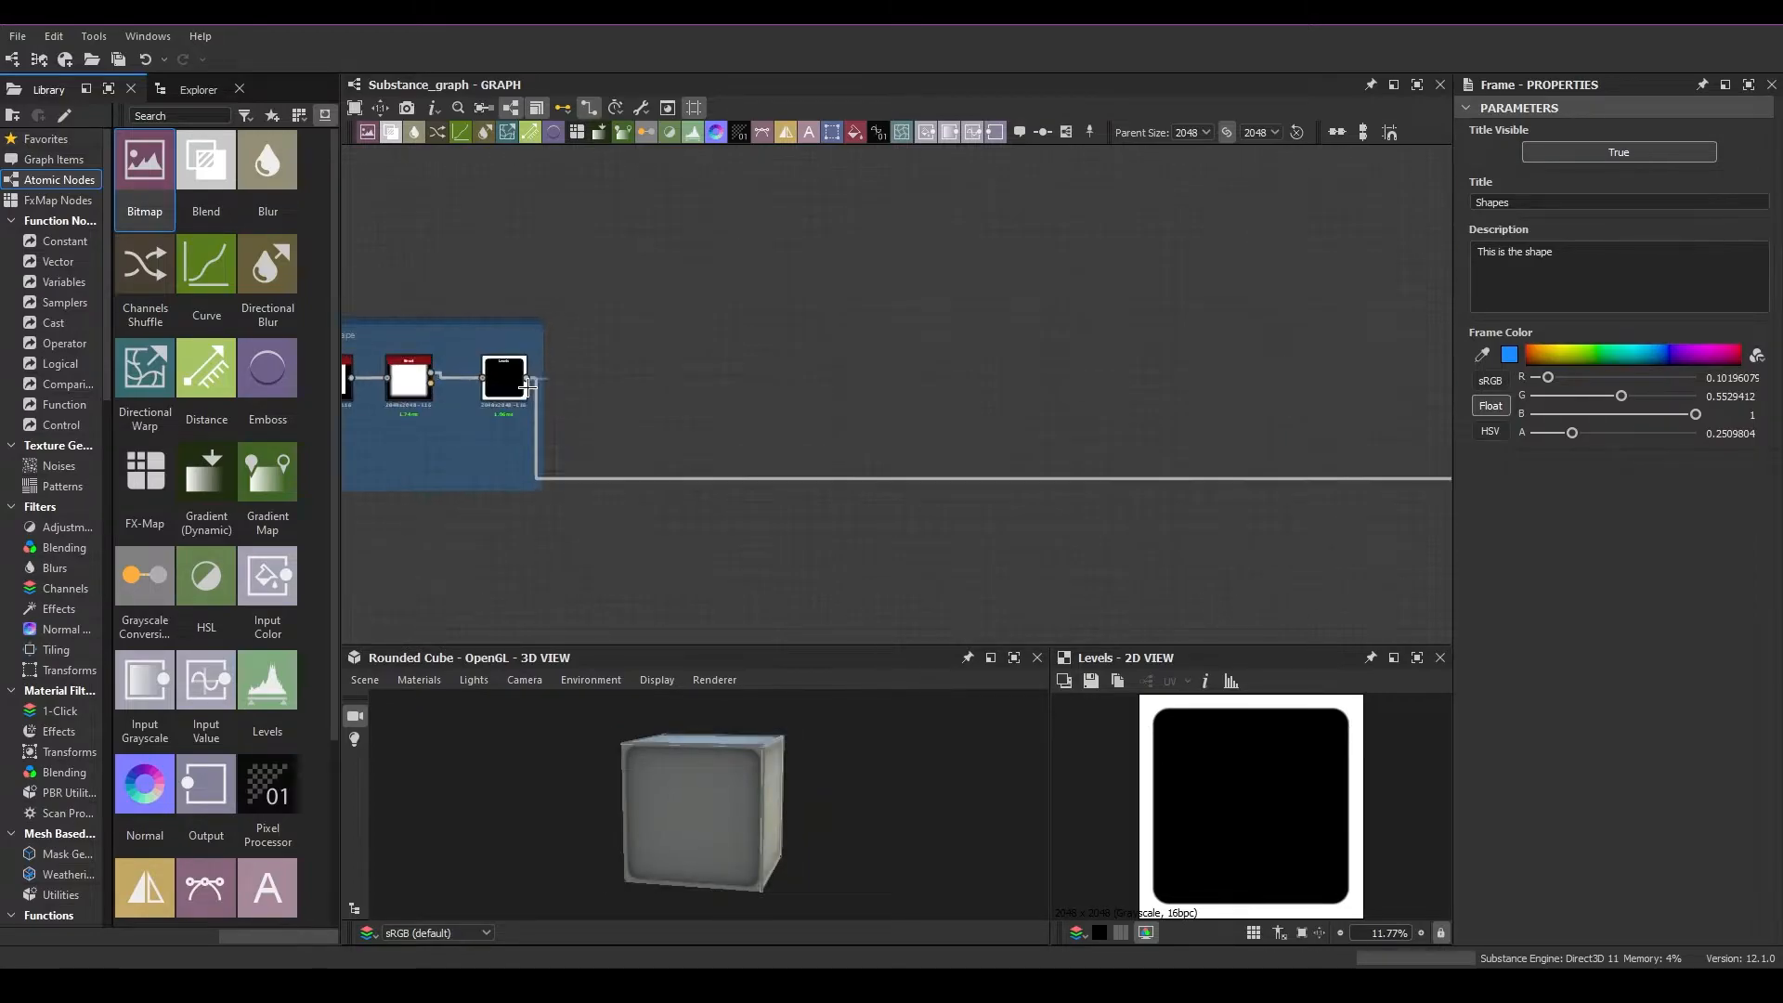
pyautogui.scroll(-3, 528, 381)
pyautogui.moveTo(527, 381); pyautogui.dragTo(1288, 284)
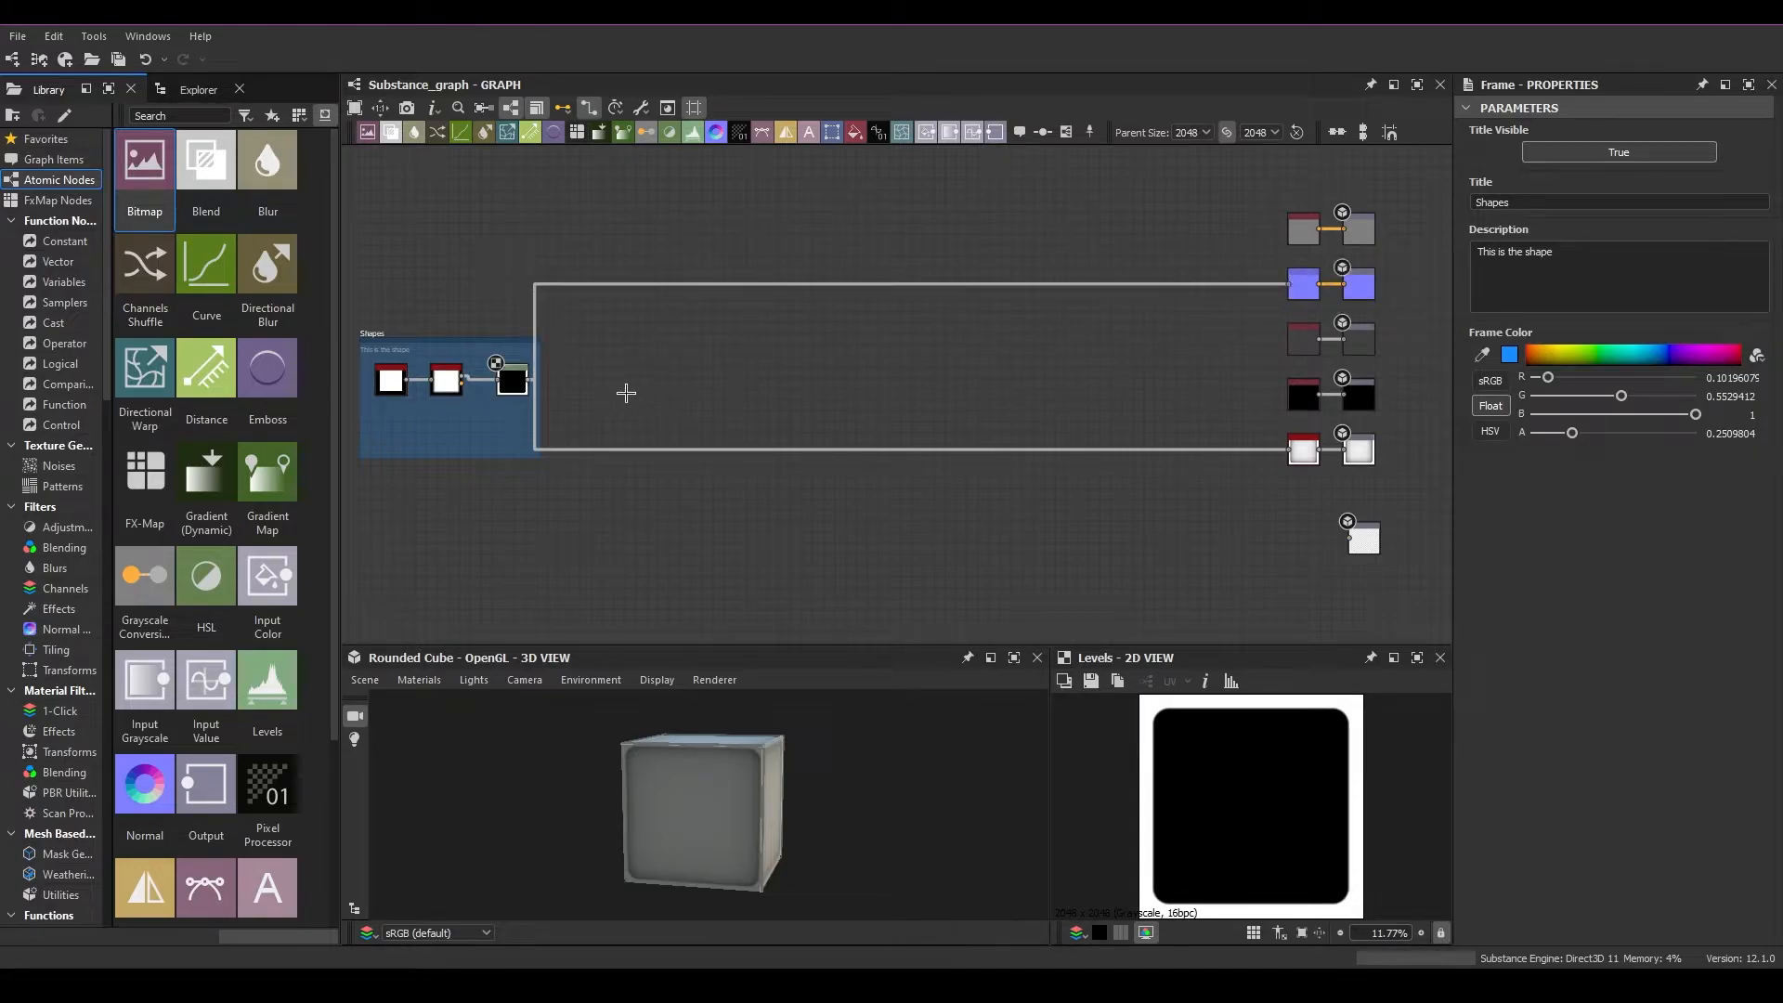
# Connect the Levels node's output to the standalone output node below the other output pairs
pyautogui.moveTo(536, 381); pyautogui.dragTo(1299, 527)
pyautogui.scroll(-2, 589, 483)
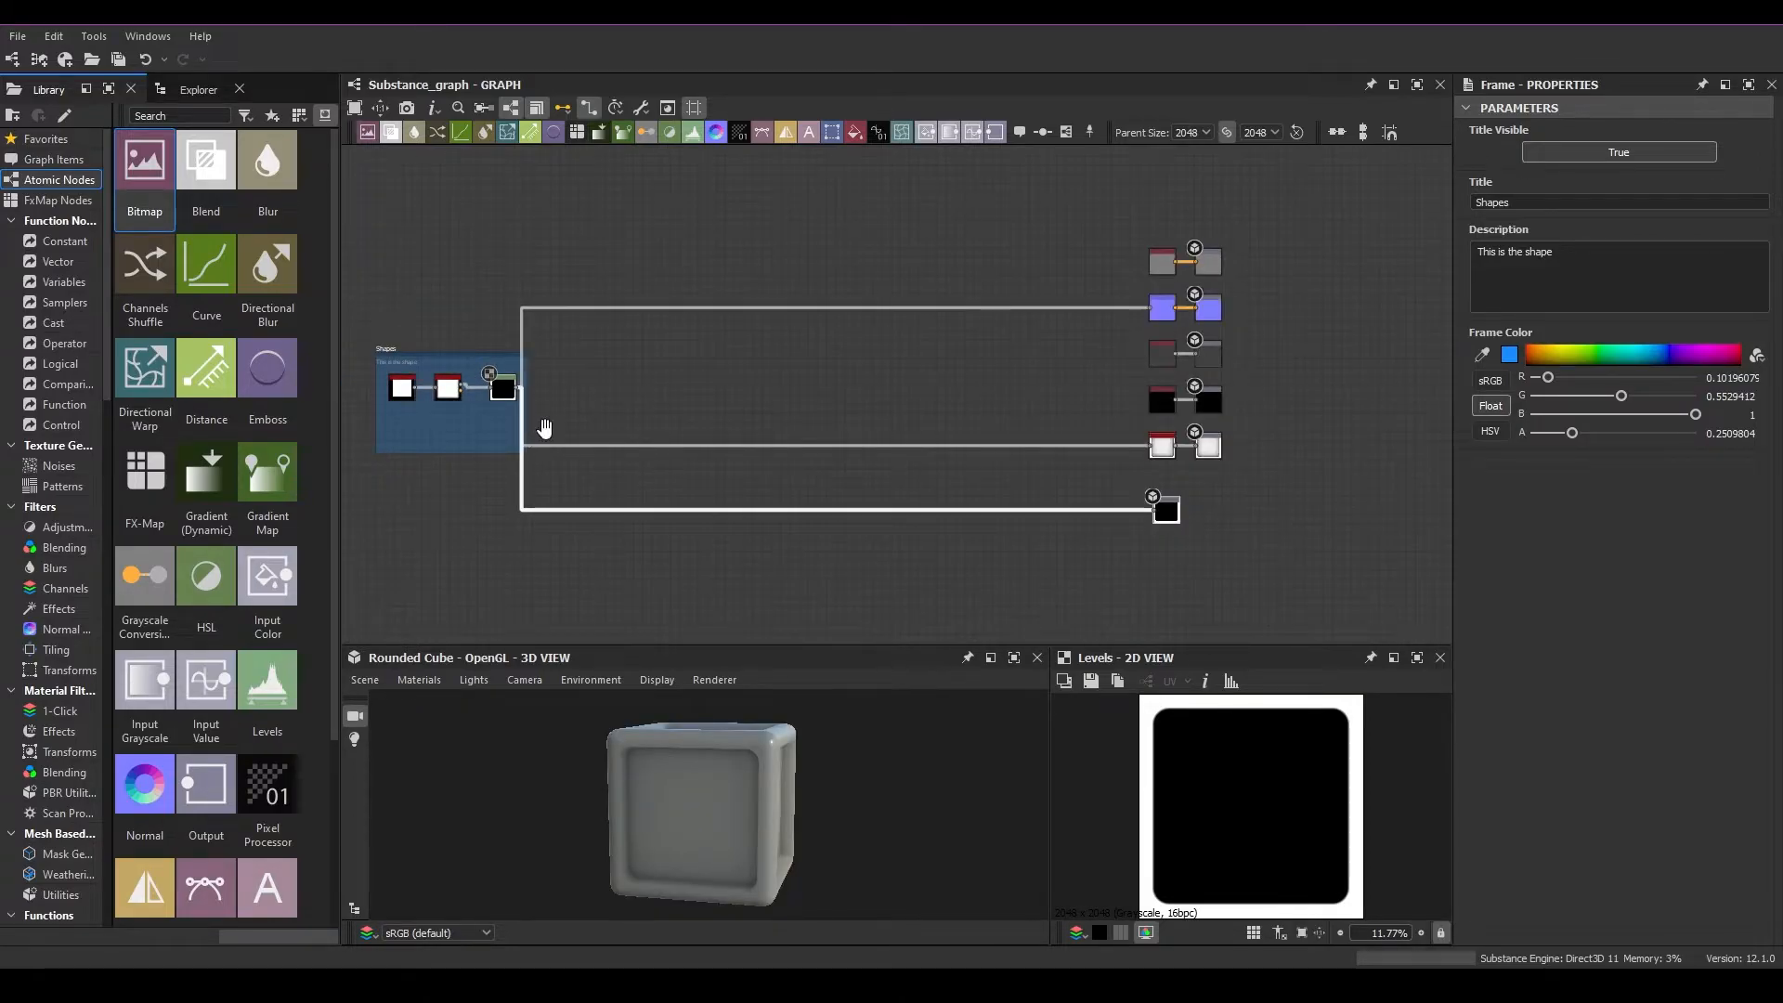
pyautogui.moveTo(545, 426); pyautogui.dragTo(665, 402, button='middle')
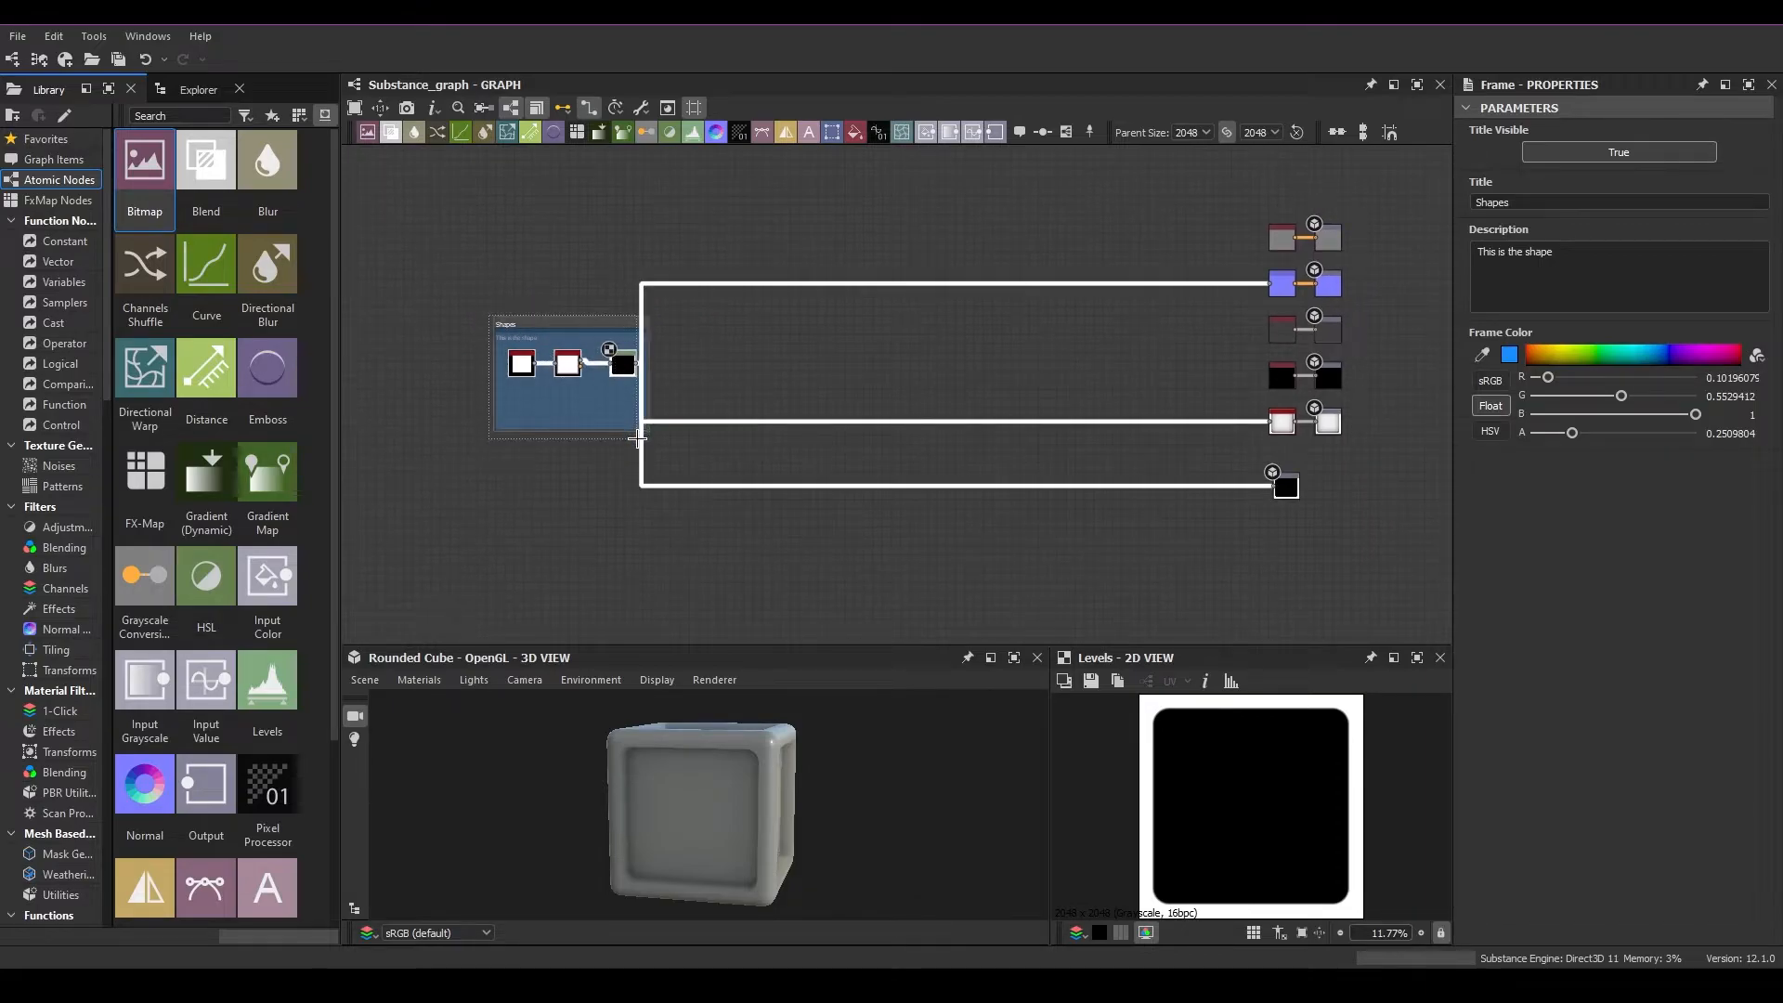
pyautogui.moveTo(624, 364); pyautogui.dragTo(776, 351)
pyautogui.scroll(2, 833, 332)
pyautogui.scroll(1, 833, 332)
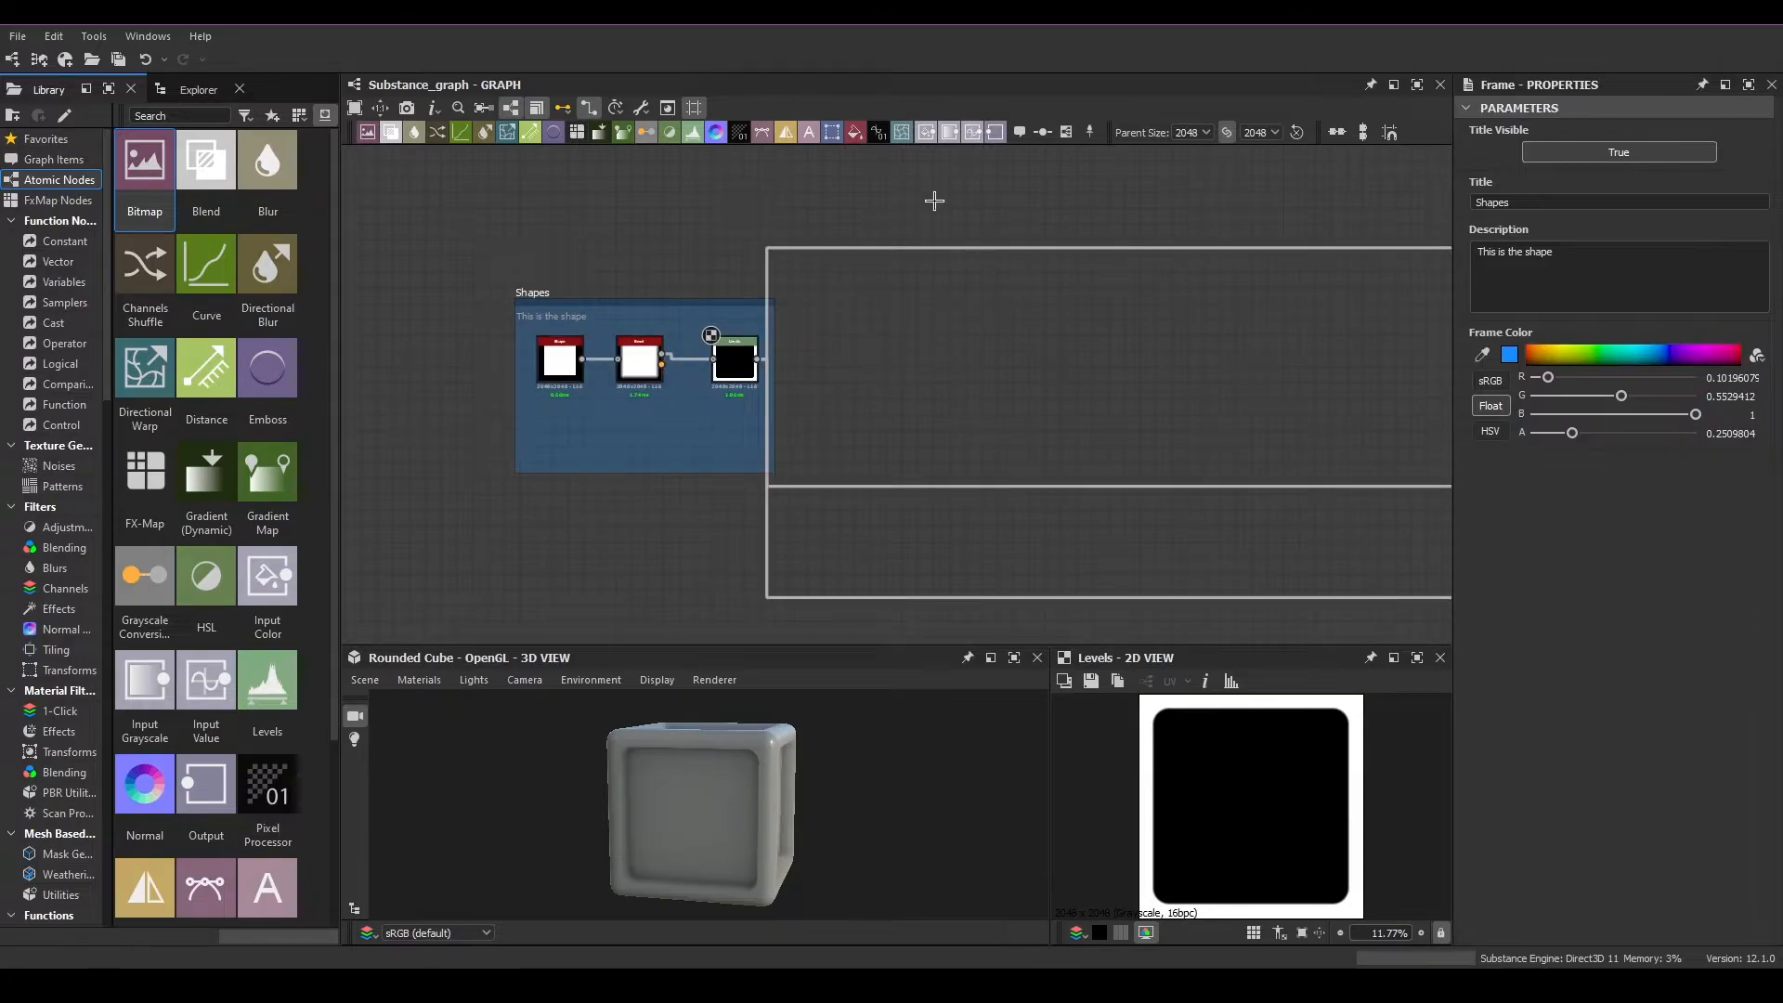
pyautogui.rightClick(977, 282)
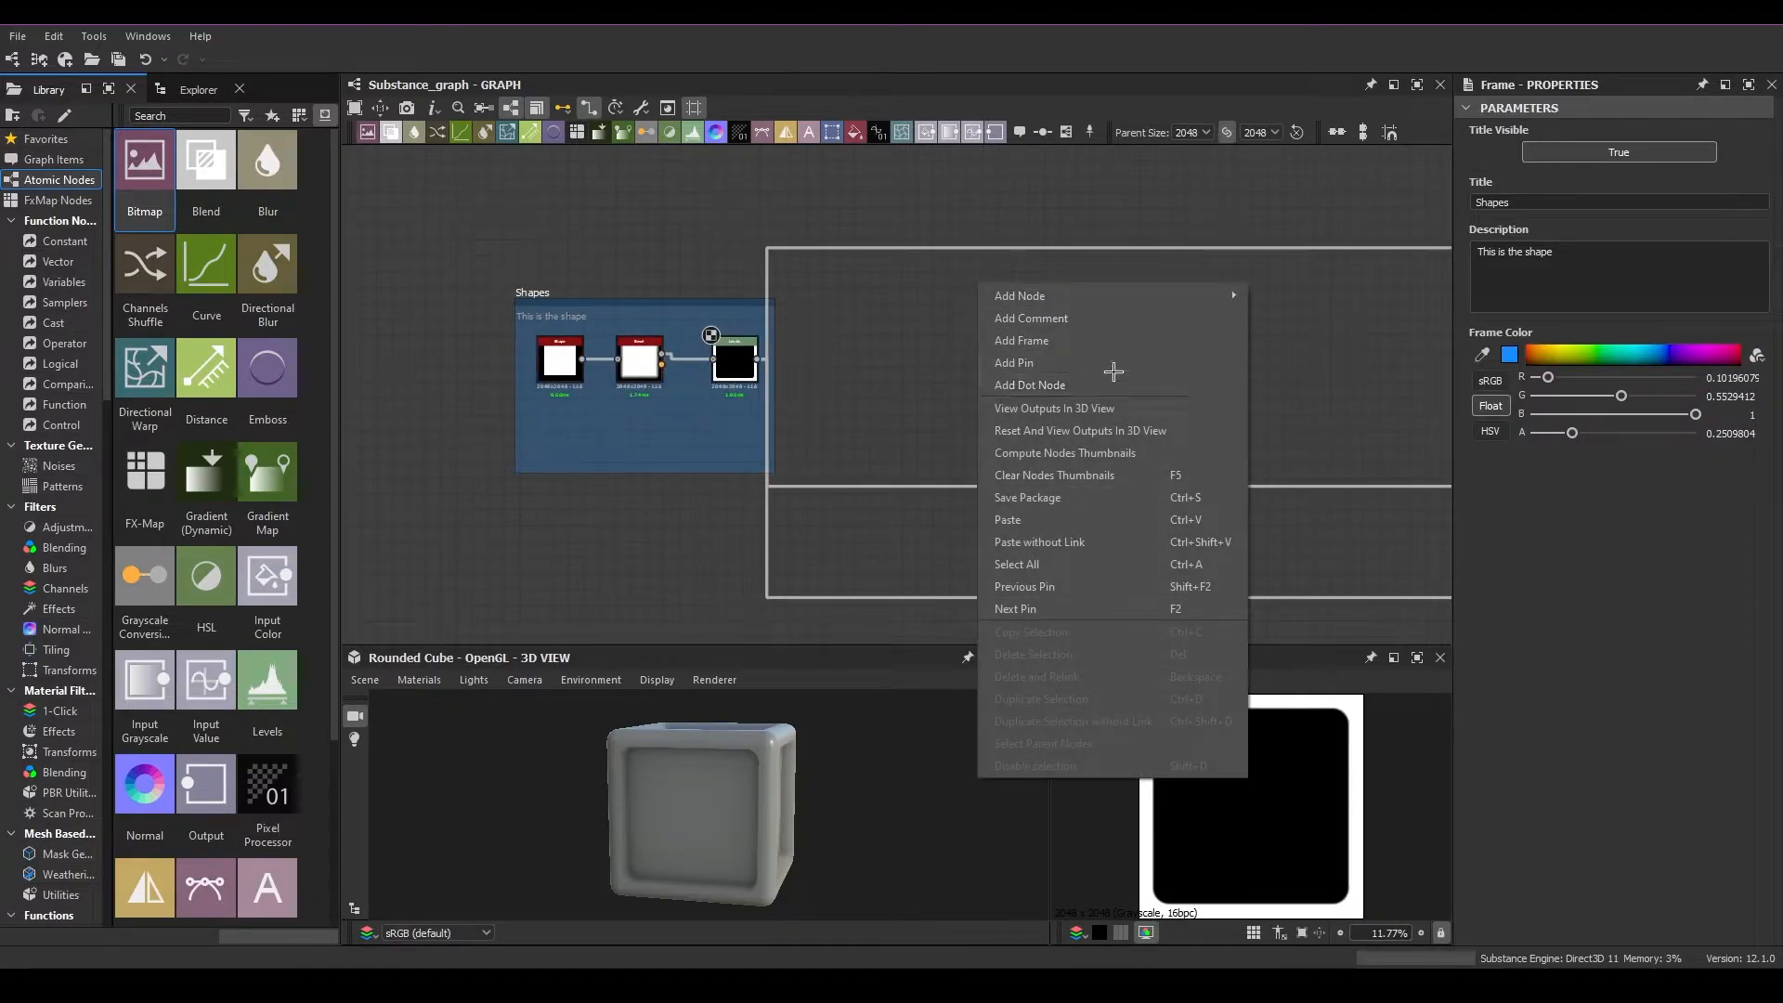
pyautogui.click(879, 384)
# Compare curved and rectangular links by switching Rectangle Links off and back on, ending with rectangular links
pyautogui.click(588, 110)
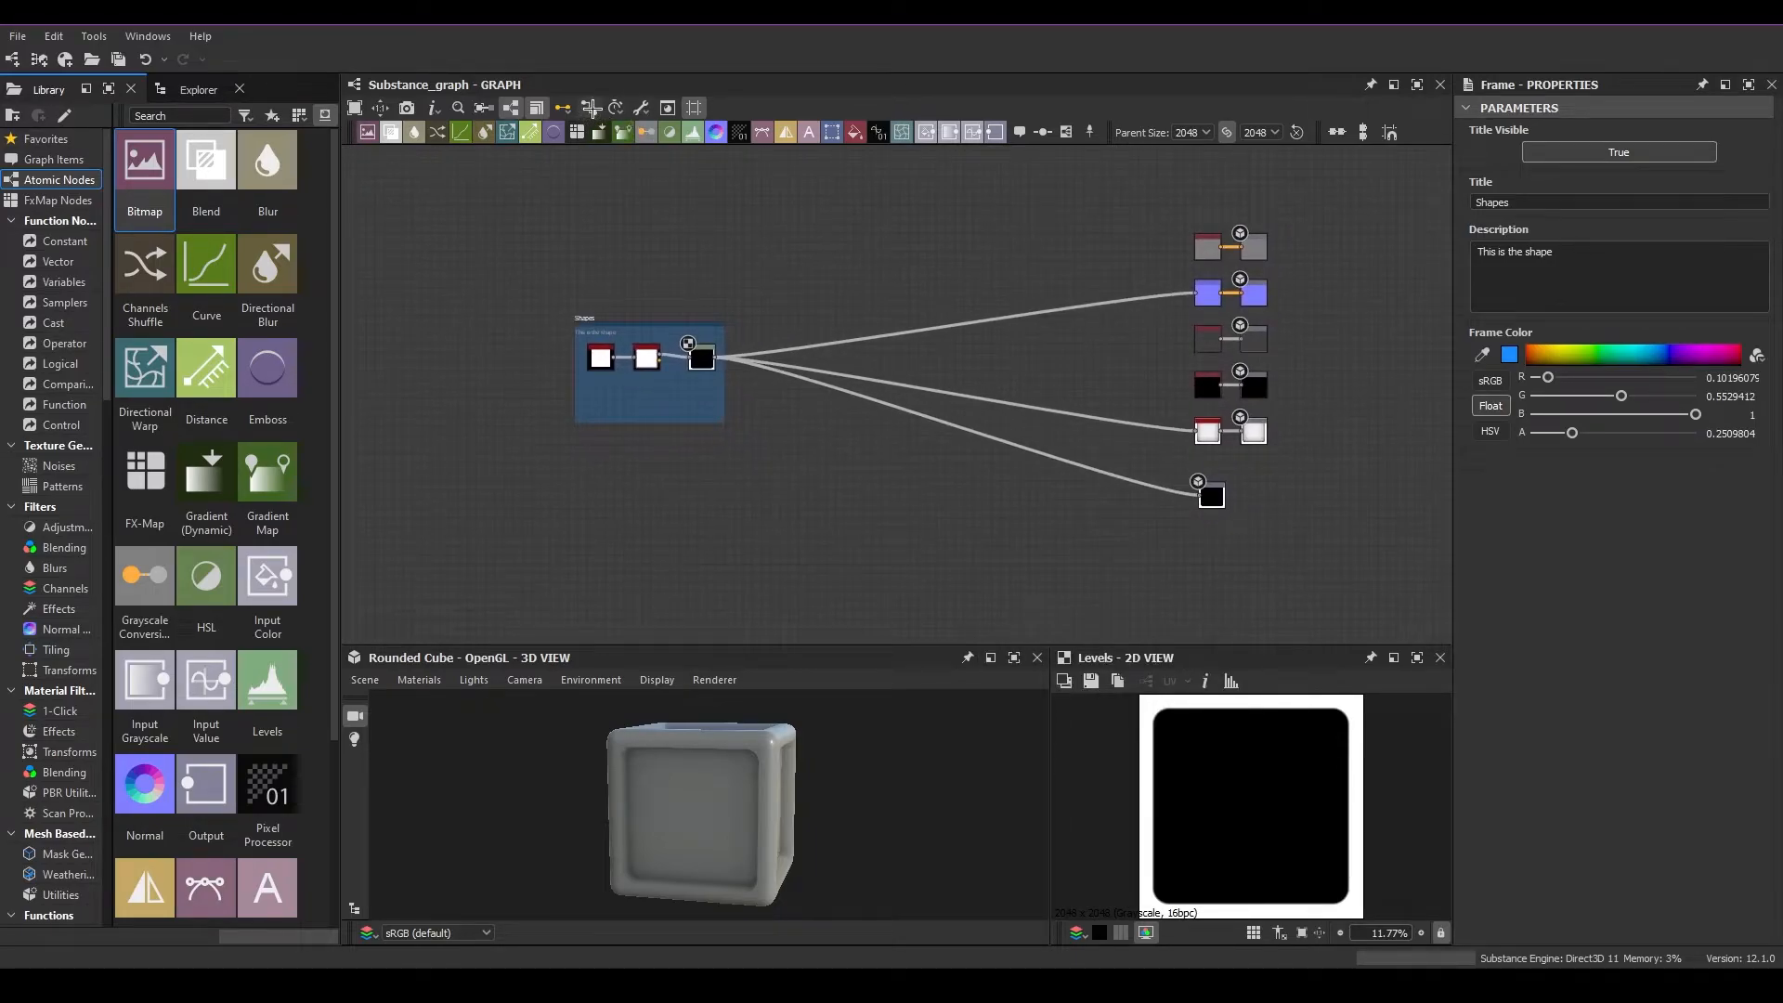
pyautogui.click(588, 108)
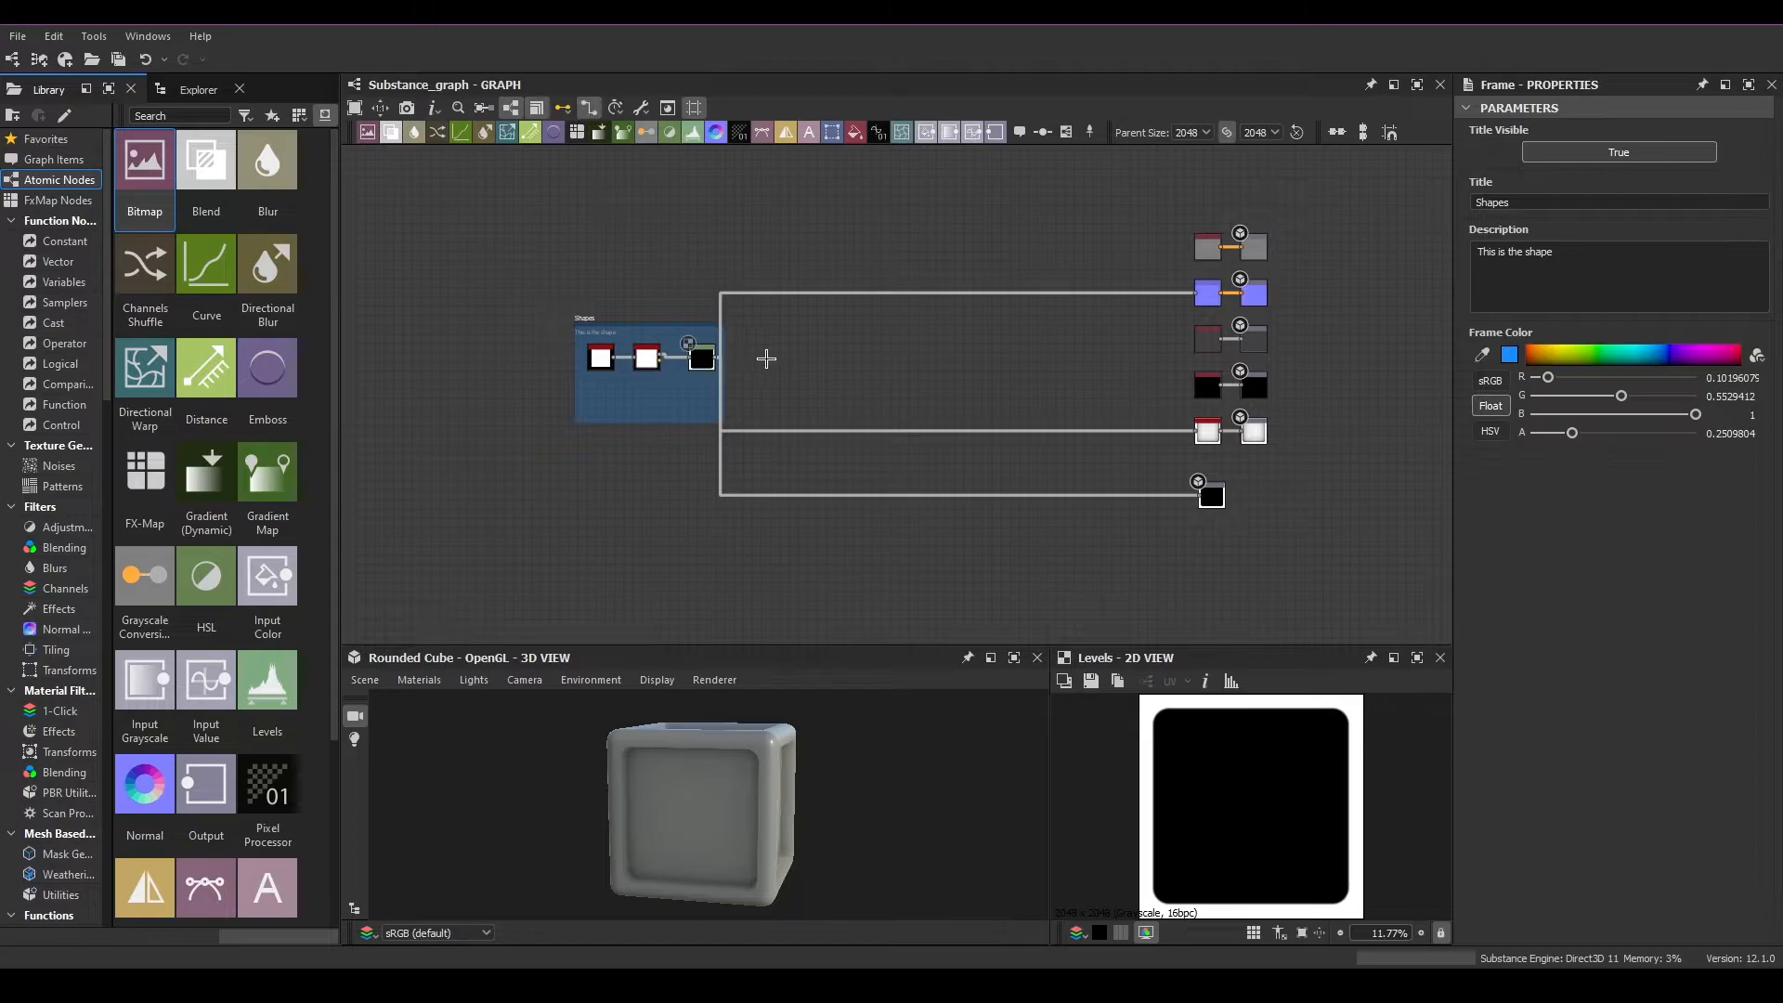
pyautogui.scroll(2, 660, 228)
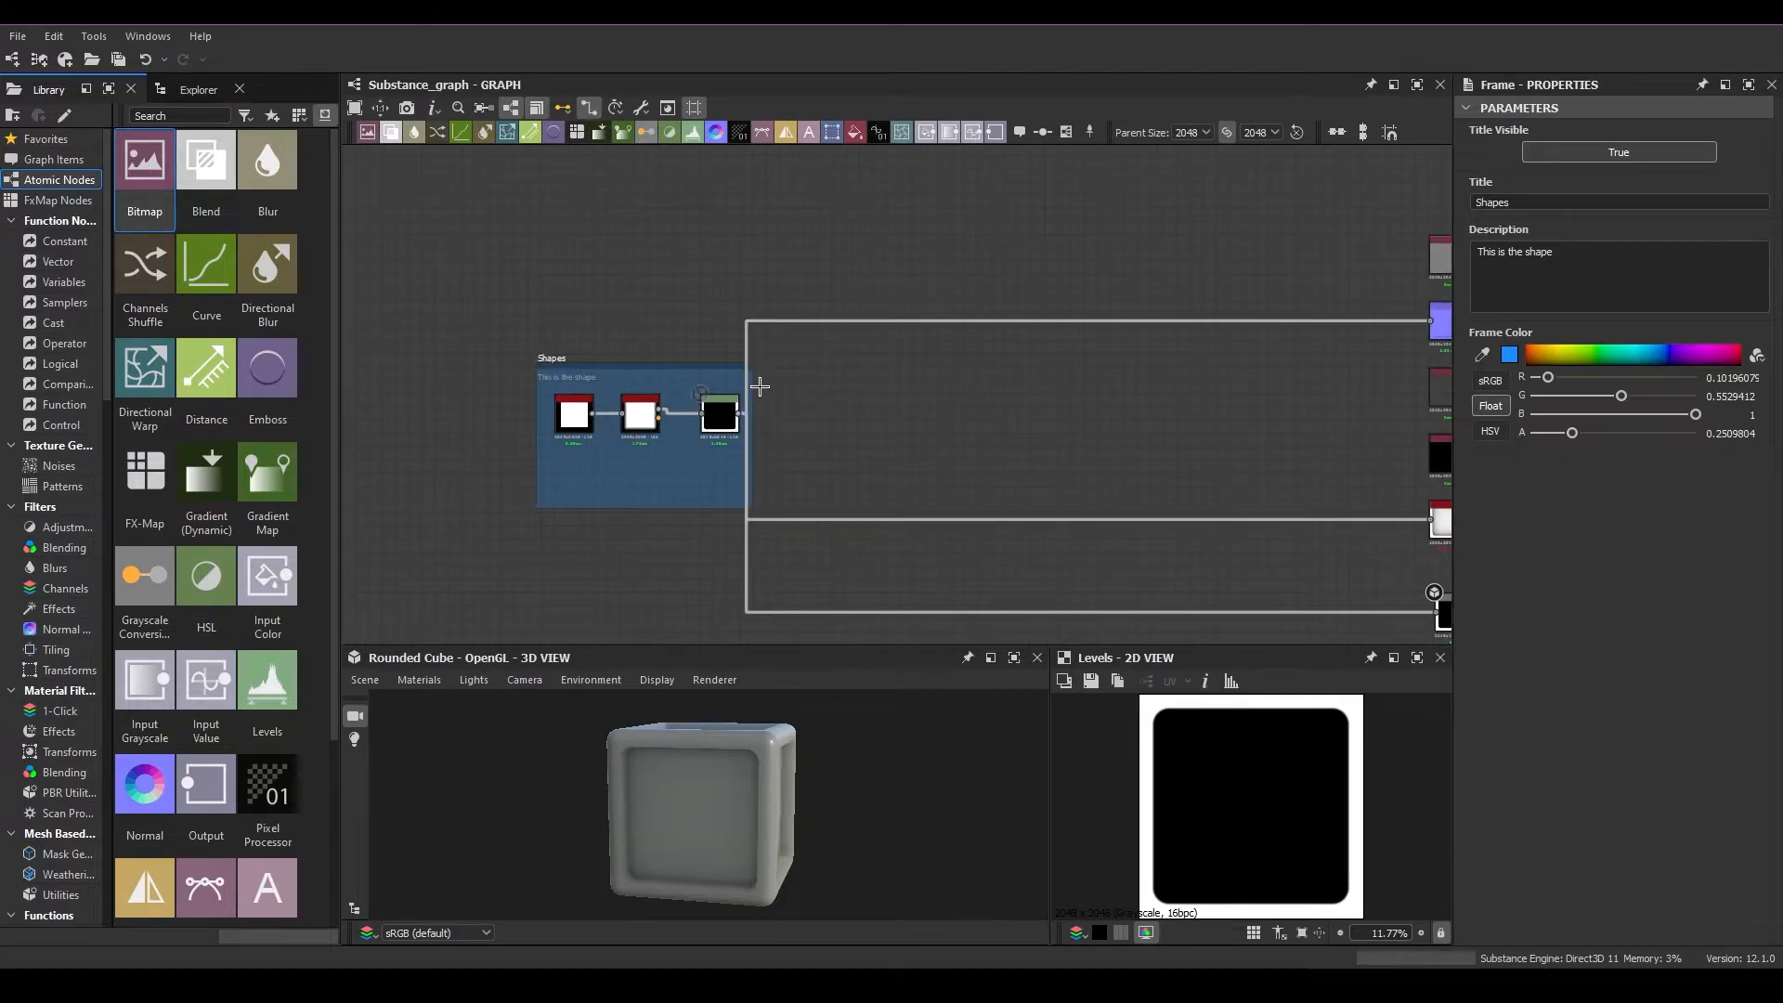
pyautogui.moveTo(1163, 346); pyautogui.dragTo(912, 322, button='middle')
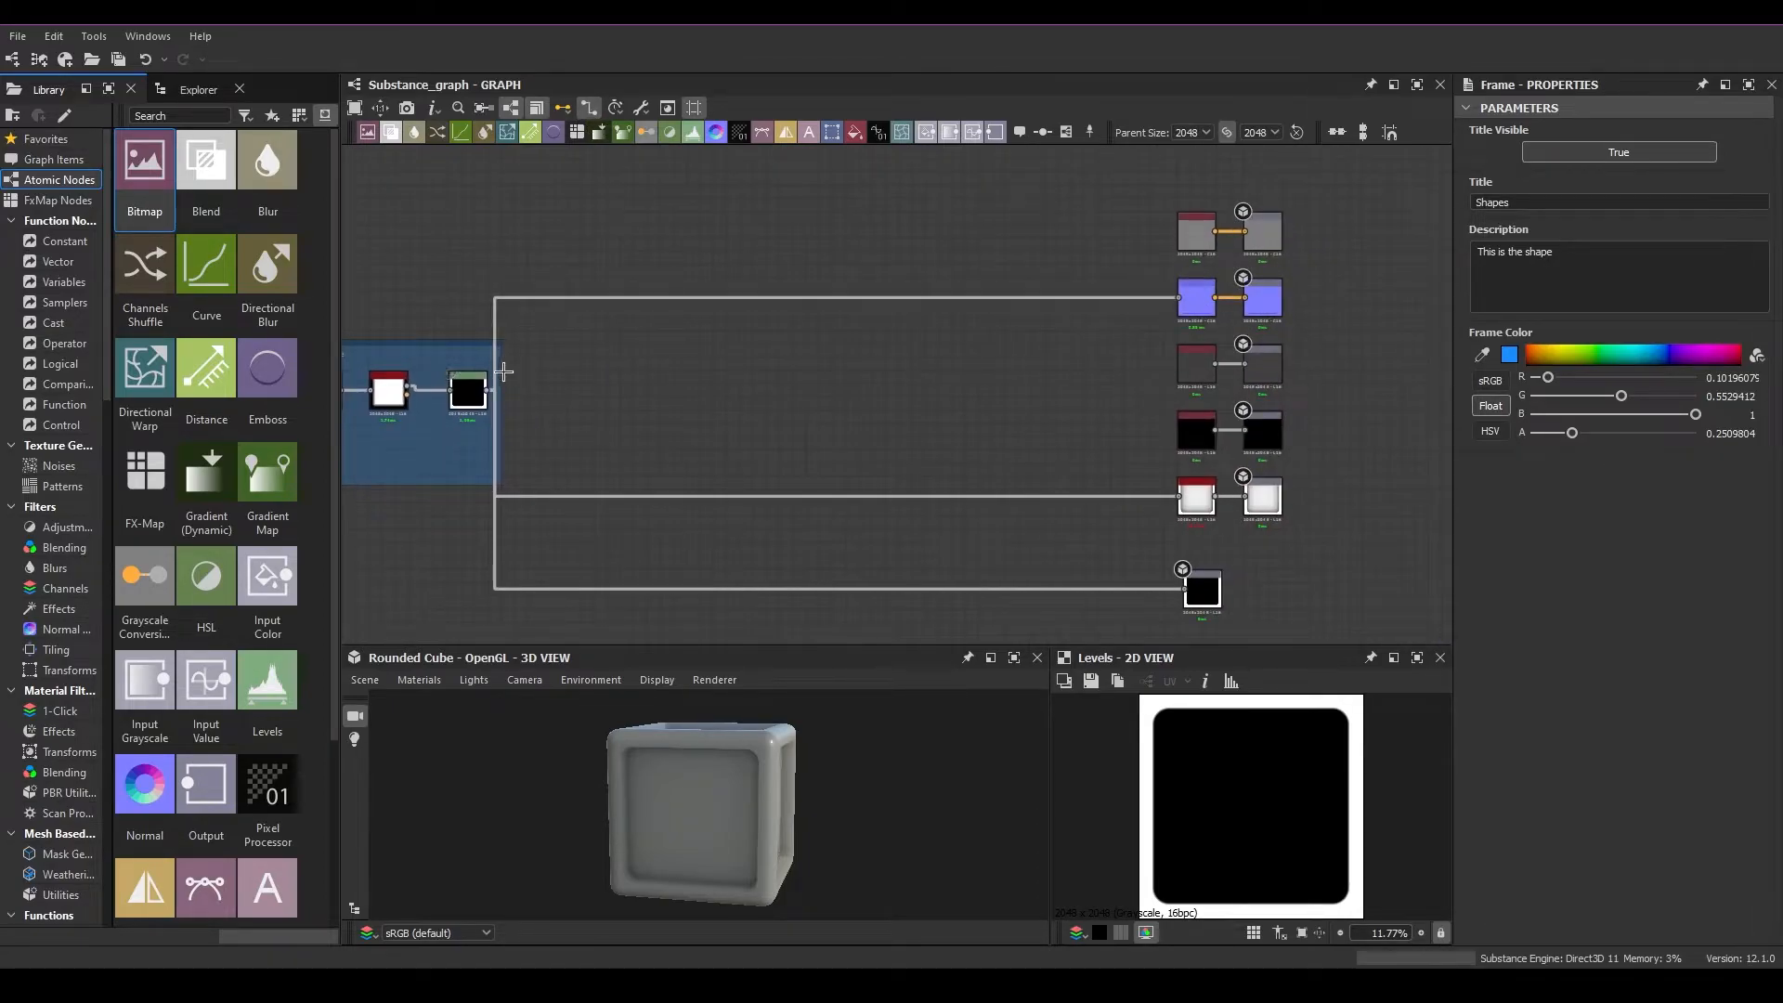
pyautogui.moveTo(658, 390); pyautogui.dragTo(820, 394, button='middle')
pyautogui.click(590, 107)
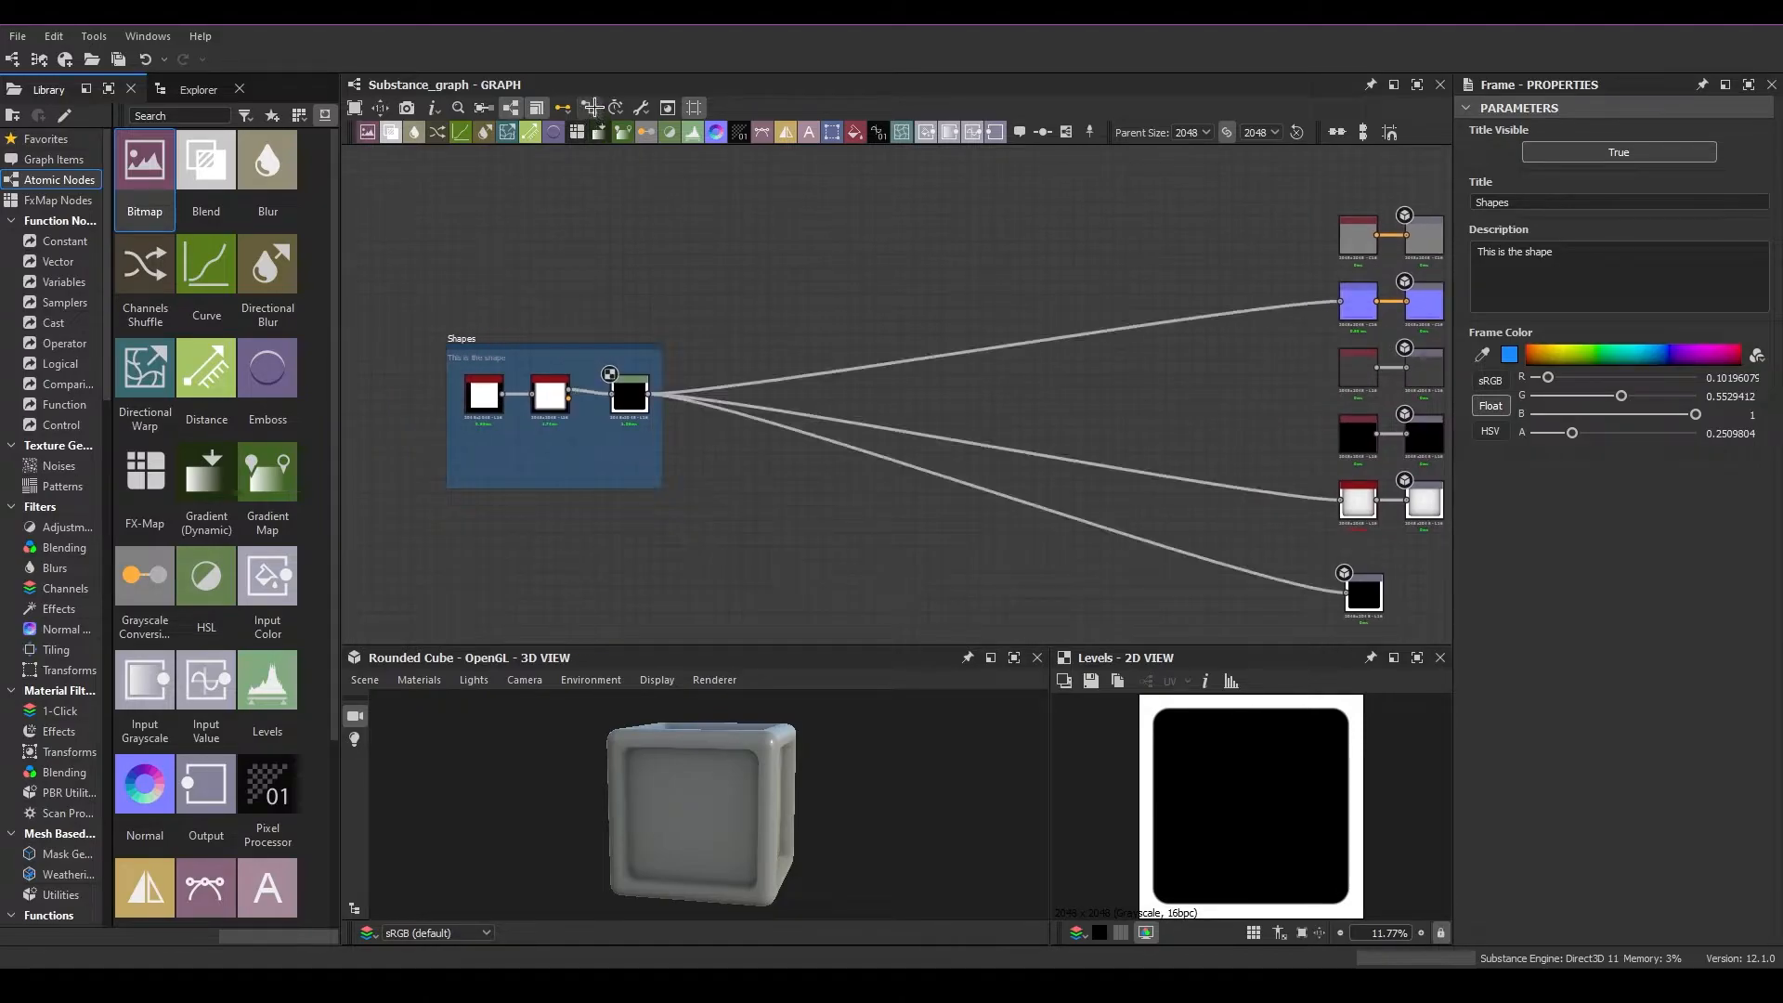
pyautogui.click(590, 108)
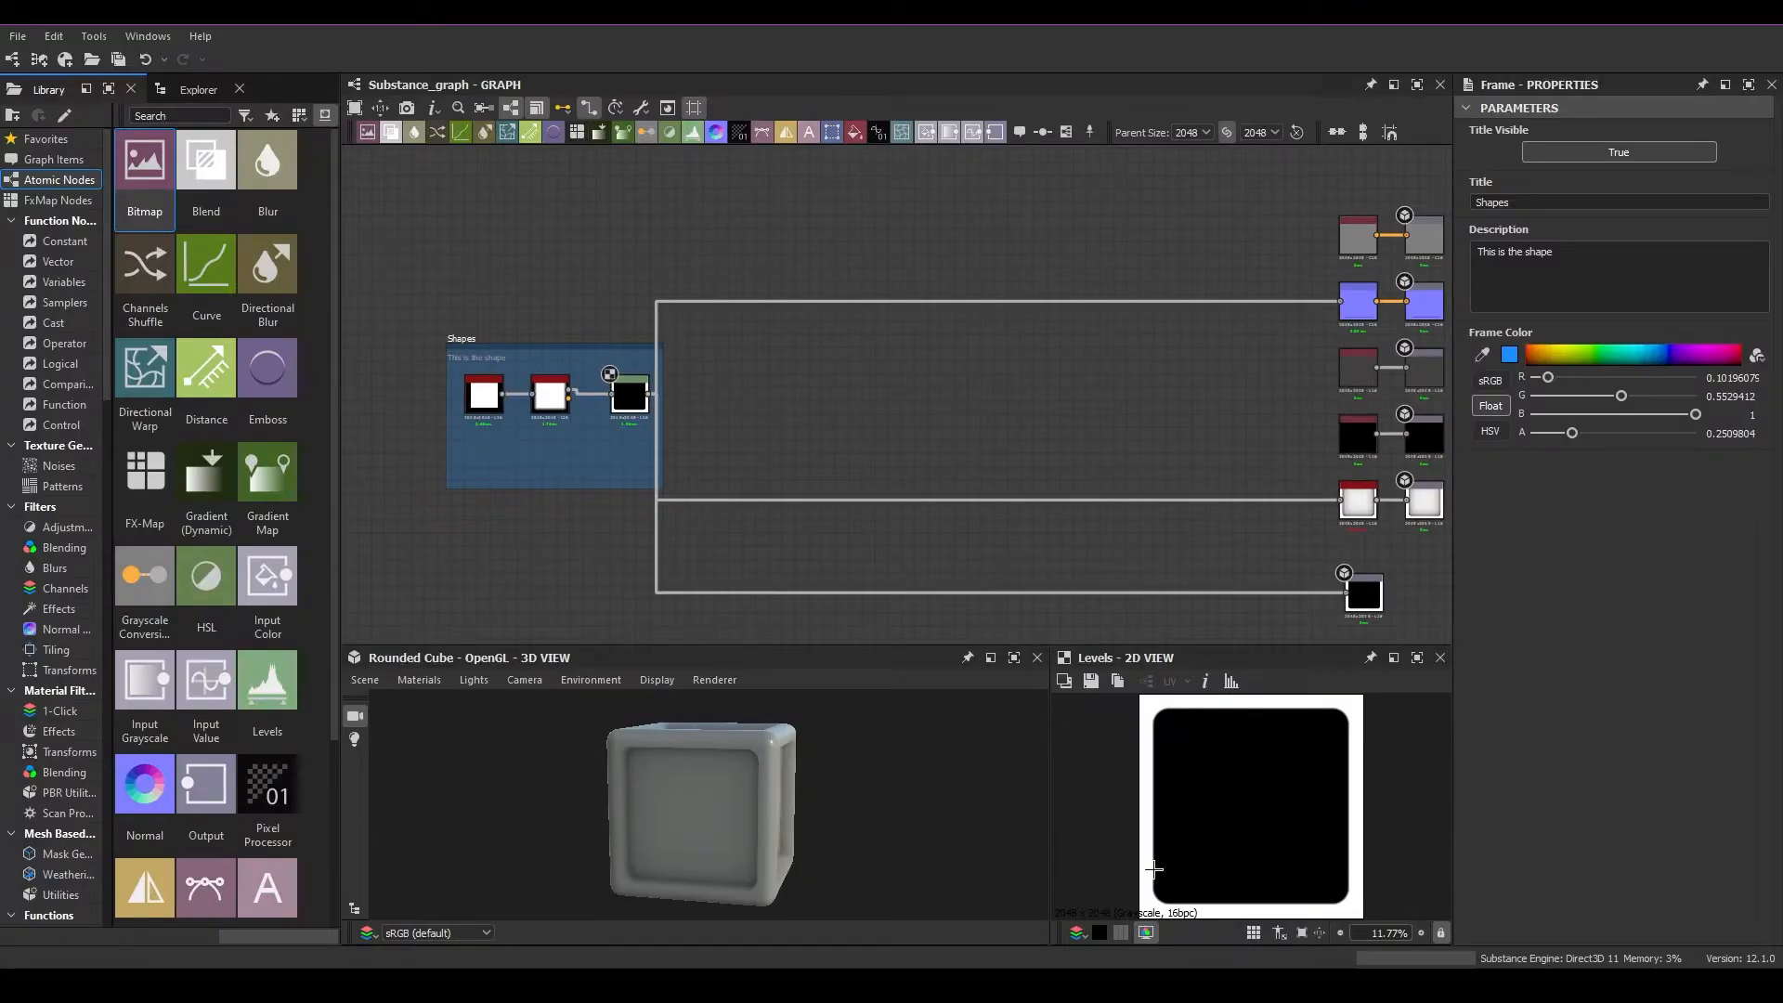
# Examine the Shapes frame's title and description in the graph and in its properties
pyautogui.moveTo(563, 428); pyautogui.dragTo(643, 412, button='middle')
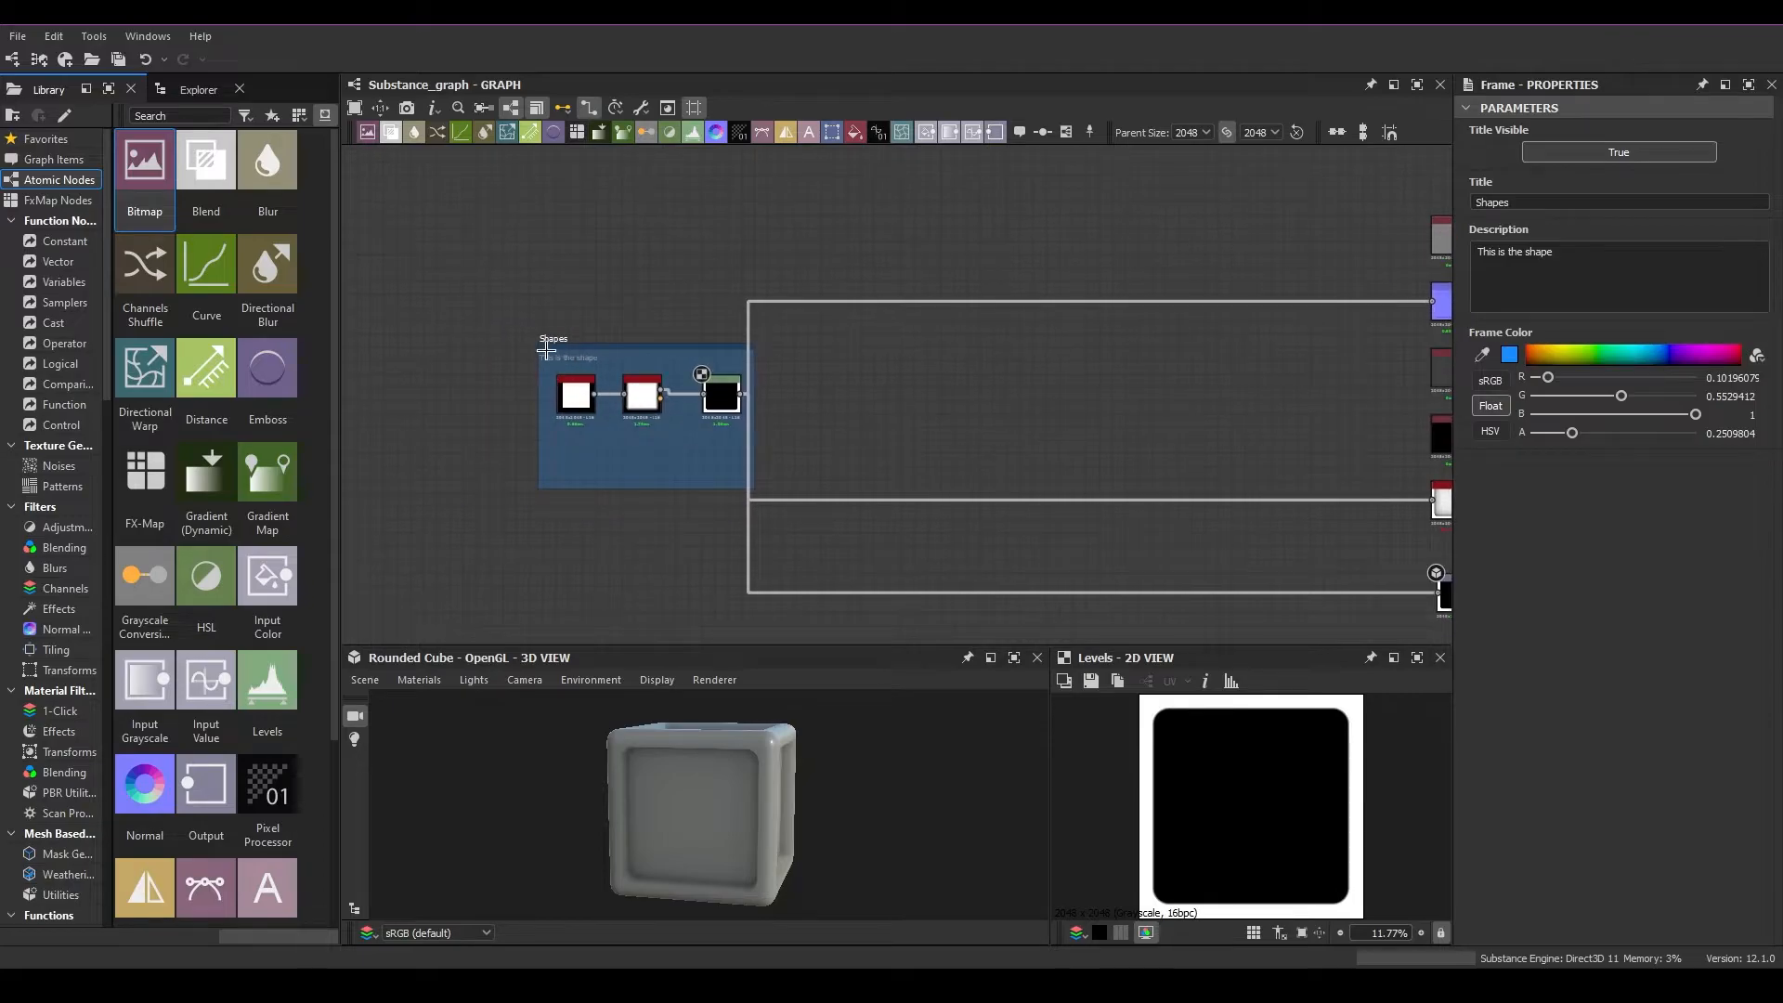
pyautogui.scroll(2, 539, 346)
pyautogui.moveTo(508, 312); pyautogui.dragTo(817, 632)
pyautogui.moveTo(467, 290); pyautogui.dragTo(853, 646)
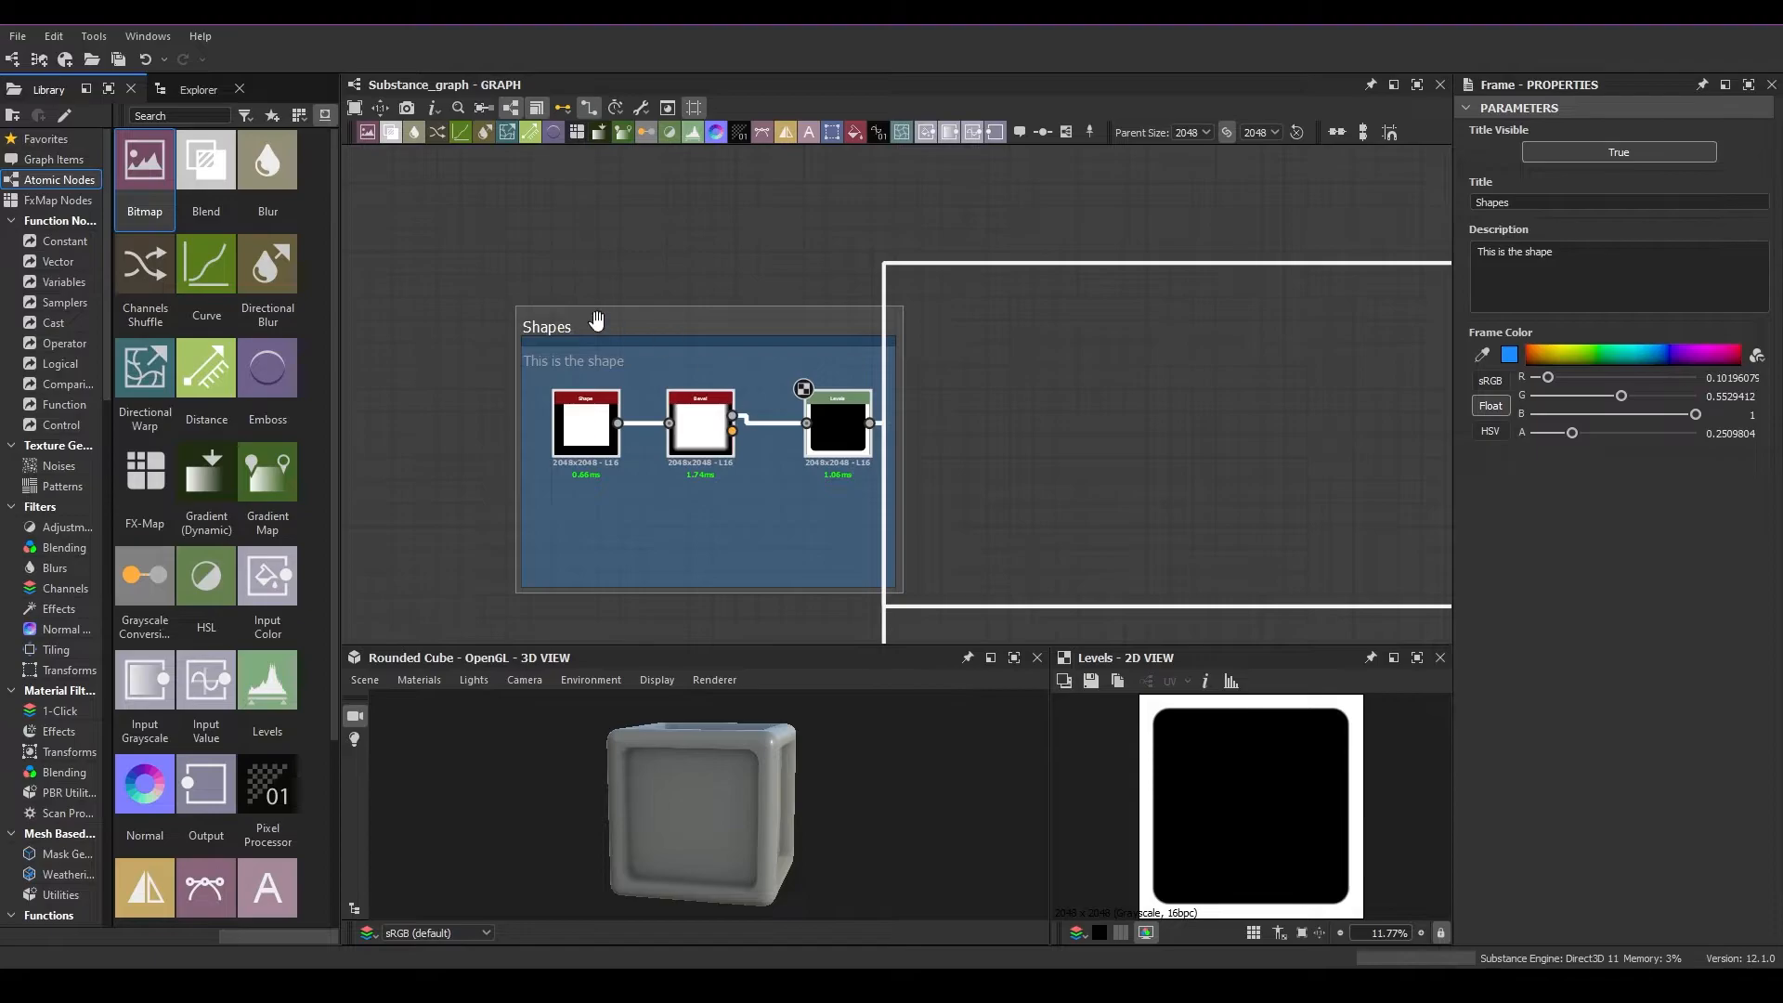
pyautogui.click(573, 336)
pyautogui.click(1564, 258)
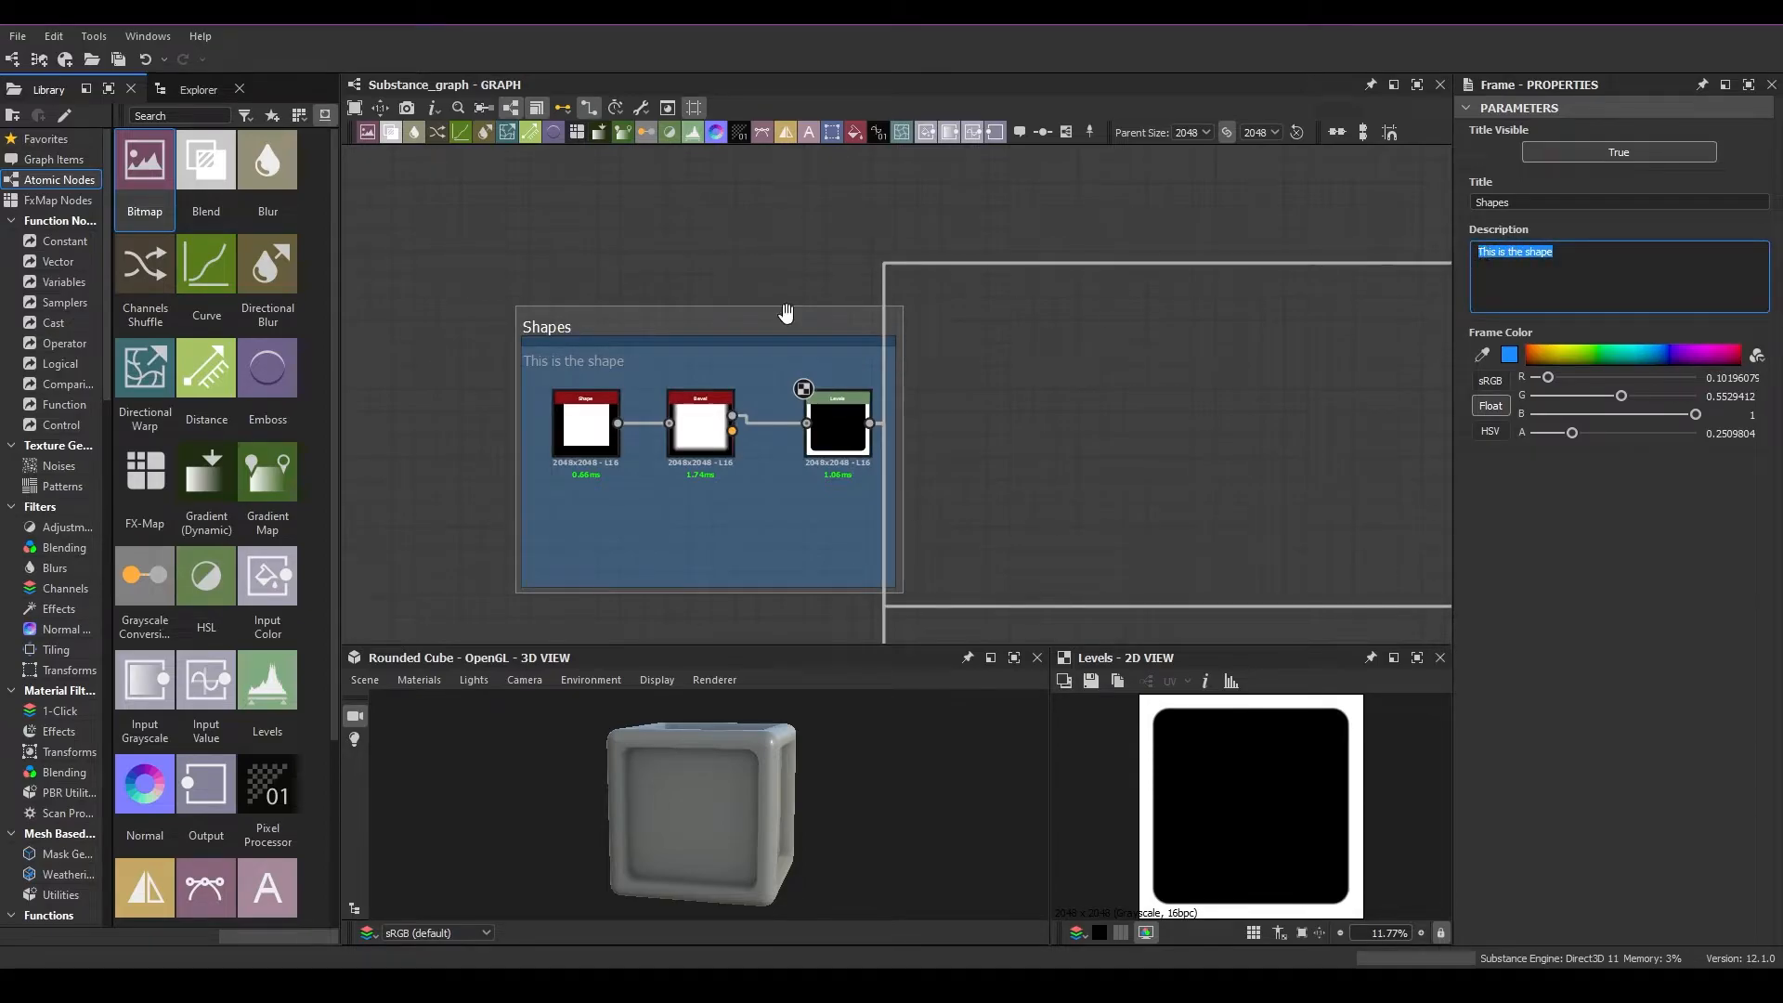
pyautogui.click(598, 267)
pyautogui.moveTo(573, 326)
pyautogui.mouseDown()
pyautogui.moveTo(528, 328)
pyautogui.moveTo(585, 330)
pyautogui.mouseUp()
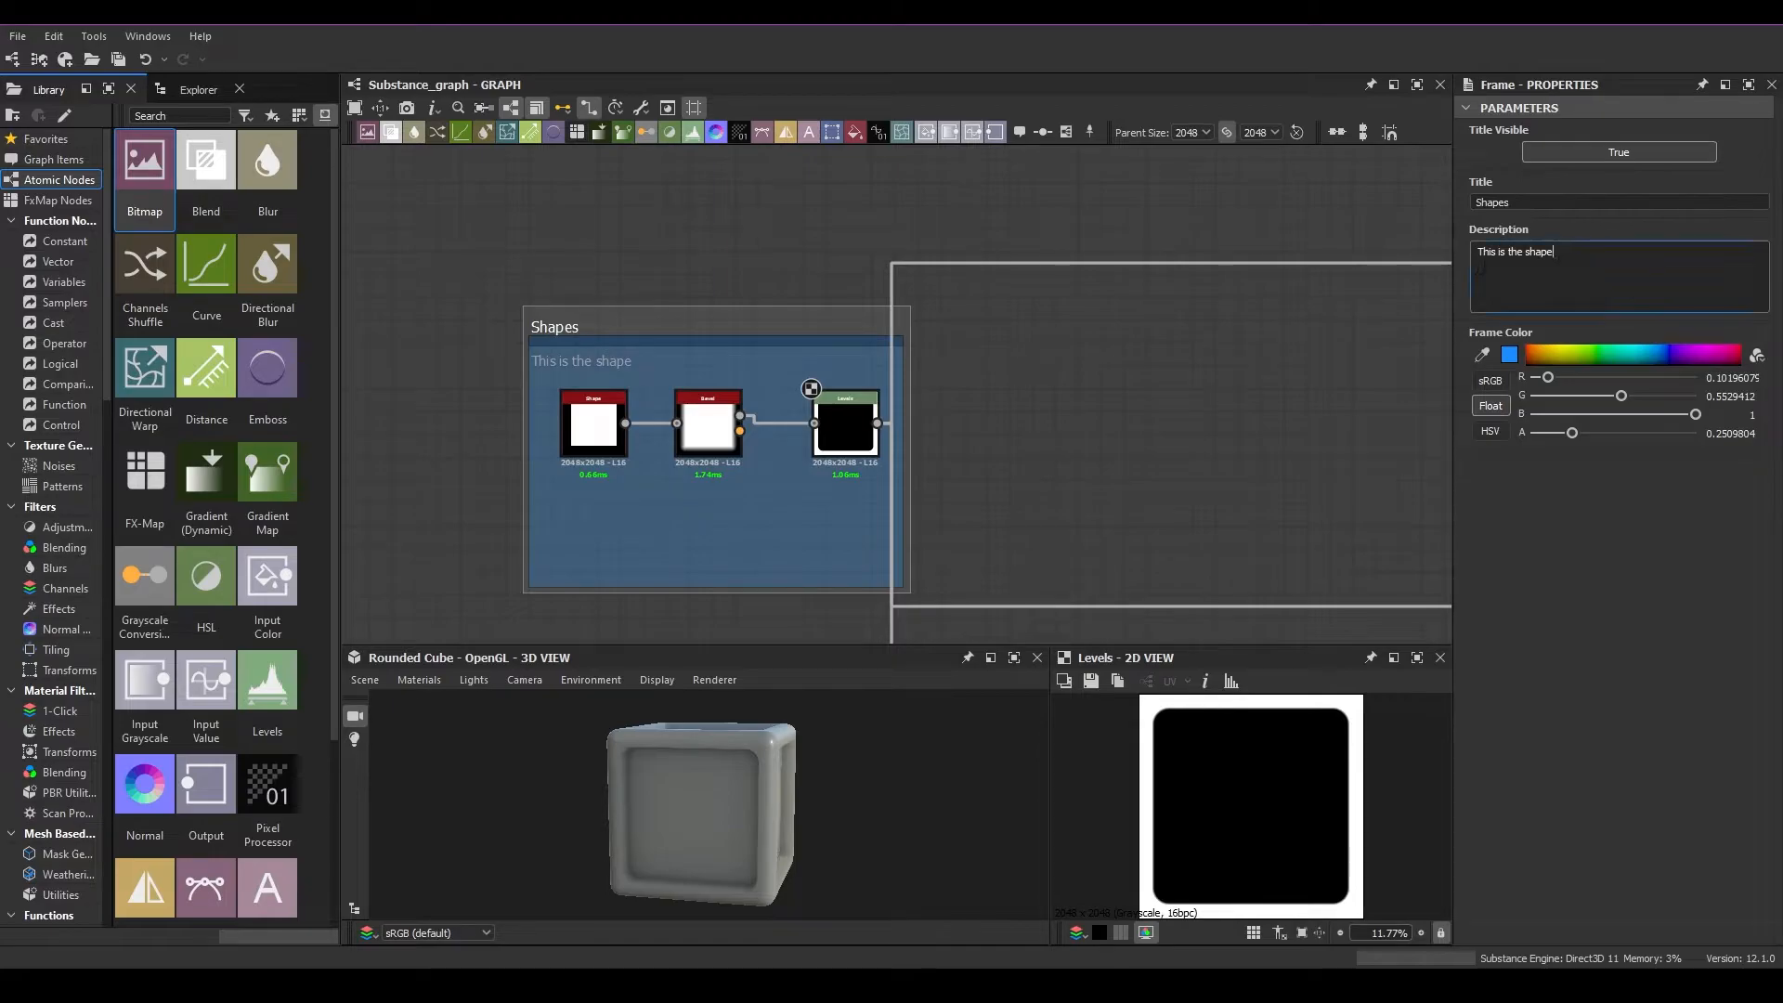
pyautogui.tripleClick(1493, 264)
pyautogui.click(704, 256)
pyautogui.scroll(-1, 742, 333)
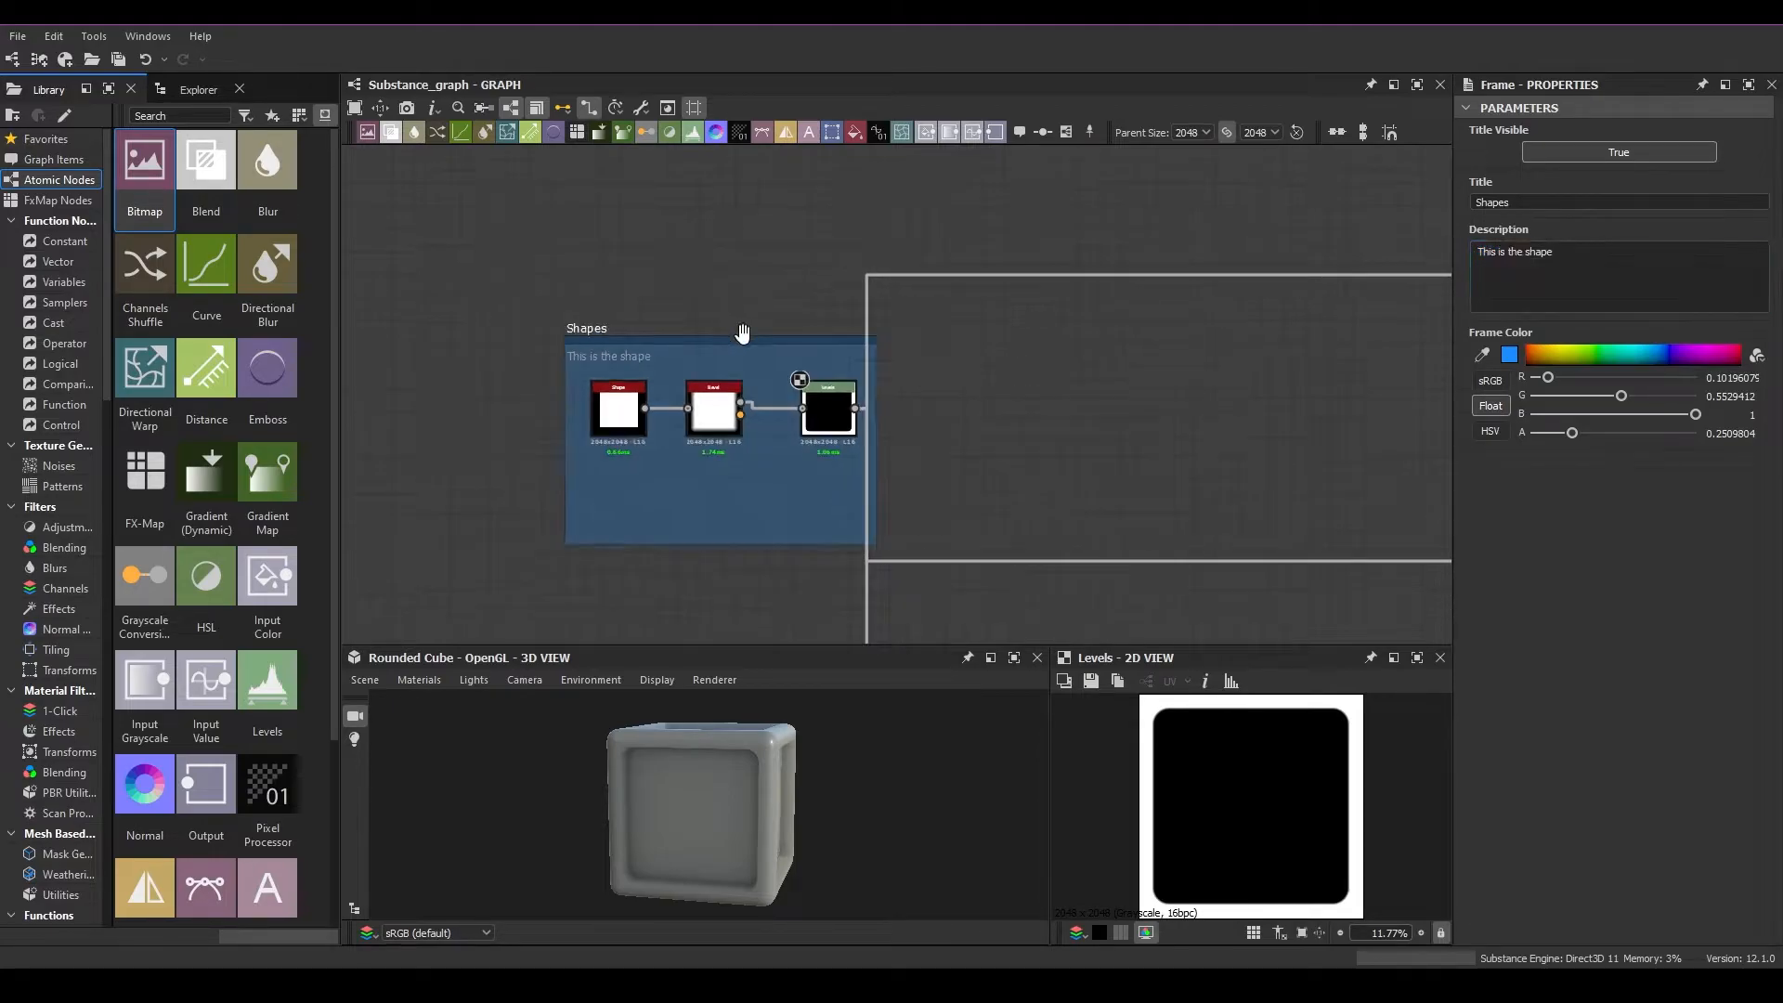
pyautogui.moveTo(608, 327); pyautogui.dragTo(582, 329)
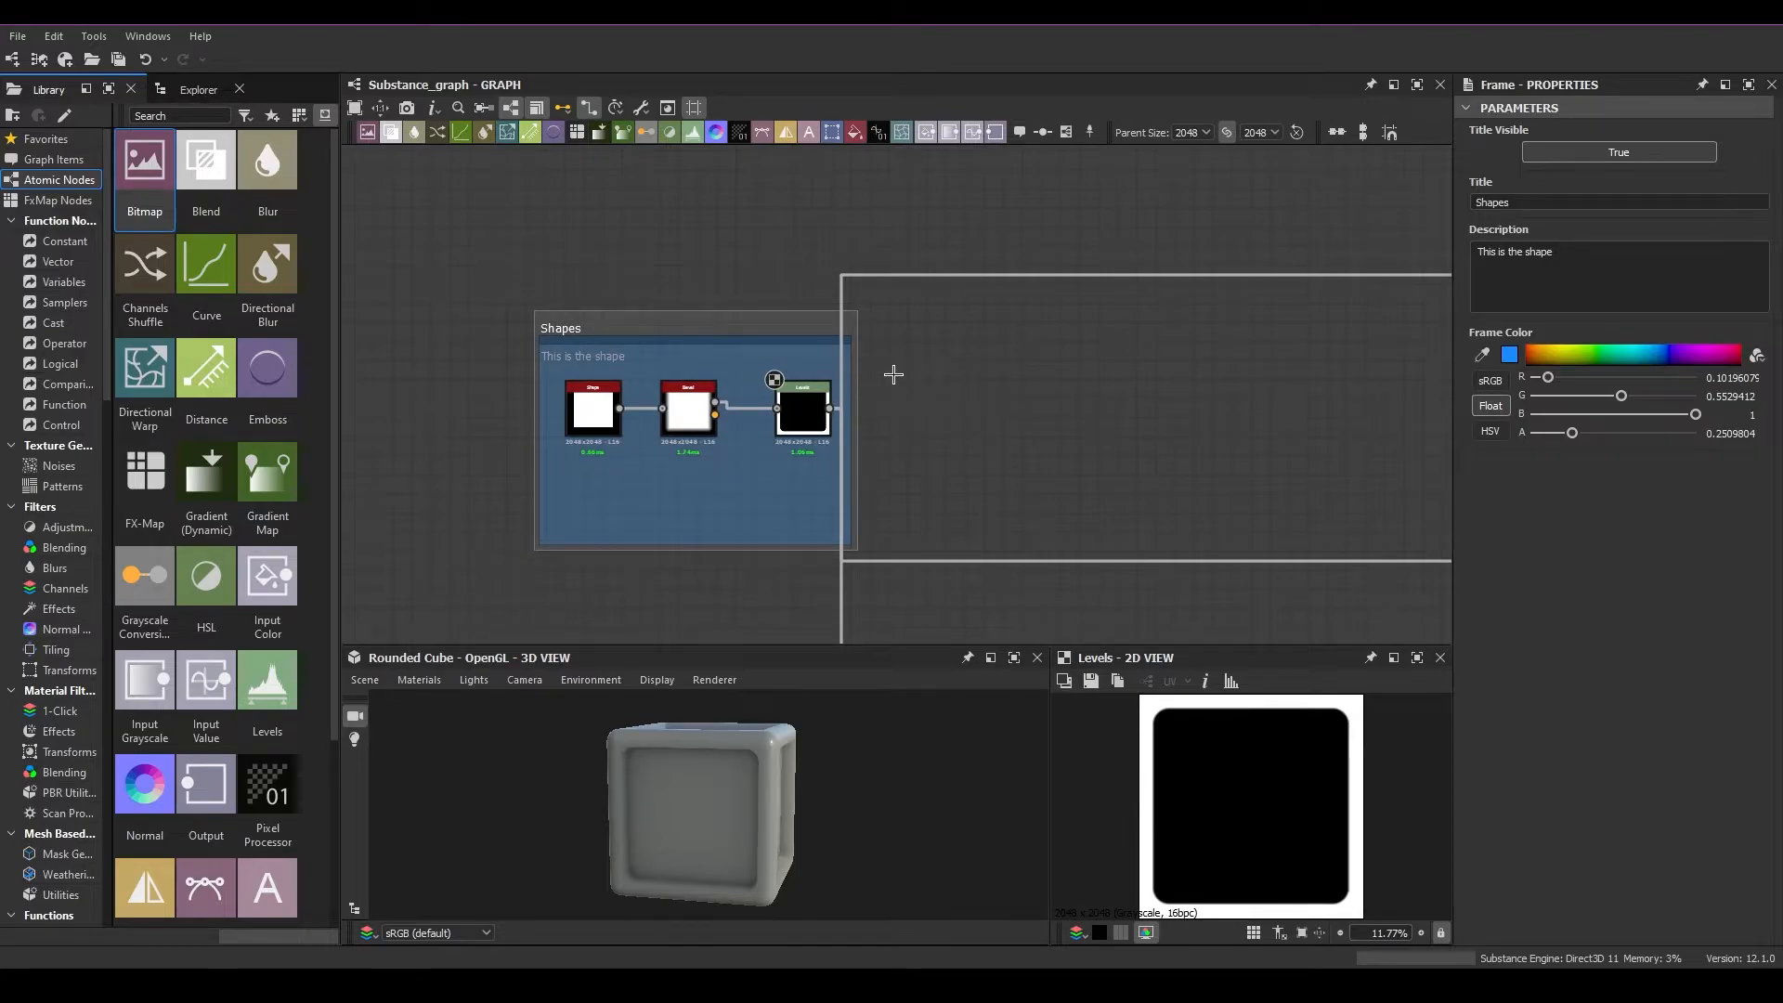
pyautogui.scroll(-3, 801, 400)
pyautogui.moveTo(887, 474); pyautogui.dragTo(767, 440, button='middle')
pyautogui.moveTo(530, 306)
pyautogui.mouseDown()
pyautogui.moveTo(696, 475)
pyautogui.moveTo(548, 354)
pyautogui.moveTo(546, 318)
pyautogui.mouseUp()
pyautogui.moveTo(519, 304); pyautogui.dragTo(684, 452)
pyautogui.moveTo(499, 267)
pyautogui.mouseDown()
pyautogui.moveTo(553, 336)
pyautogui.moveTo(741, 489)
pyautogui.moveTo(613, 399)
pyautogui.moveTo(752, 489)
pyautogui.moveTo(736, 435)
pyautogui.mouseUp()
pyautogui.moveTo(527, 295)
pyautogui.mouseDown()
pyautogui.moveTo(751, 489)
pyautogui.moveTo(513, 306)
pyautogui.moveTo(708, 478)
pyautogui.mouseUp()
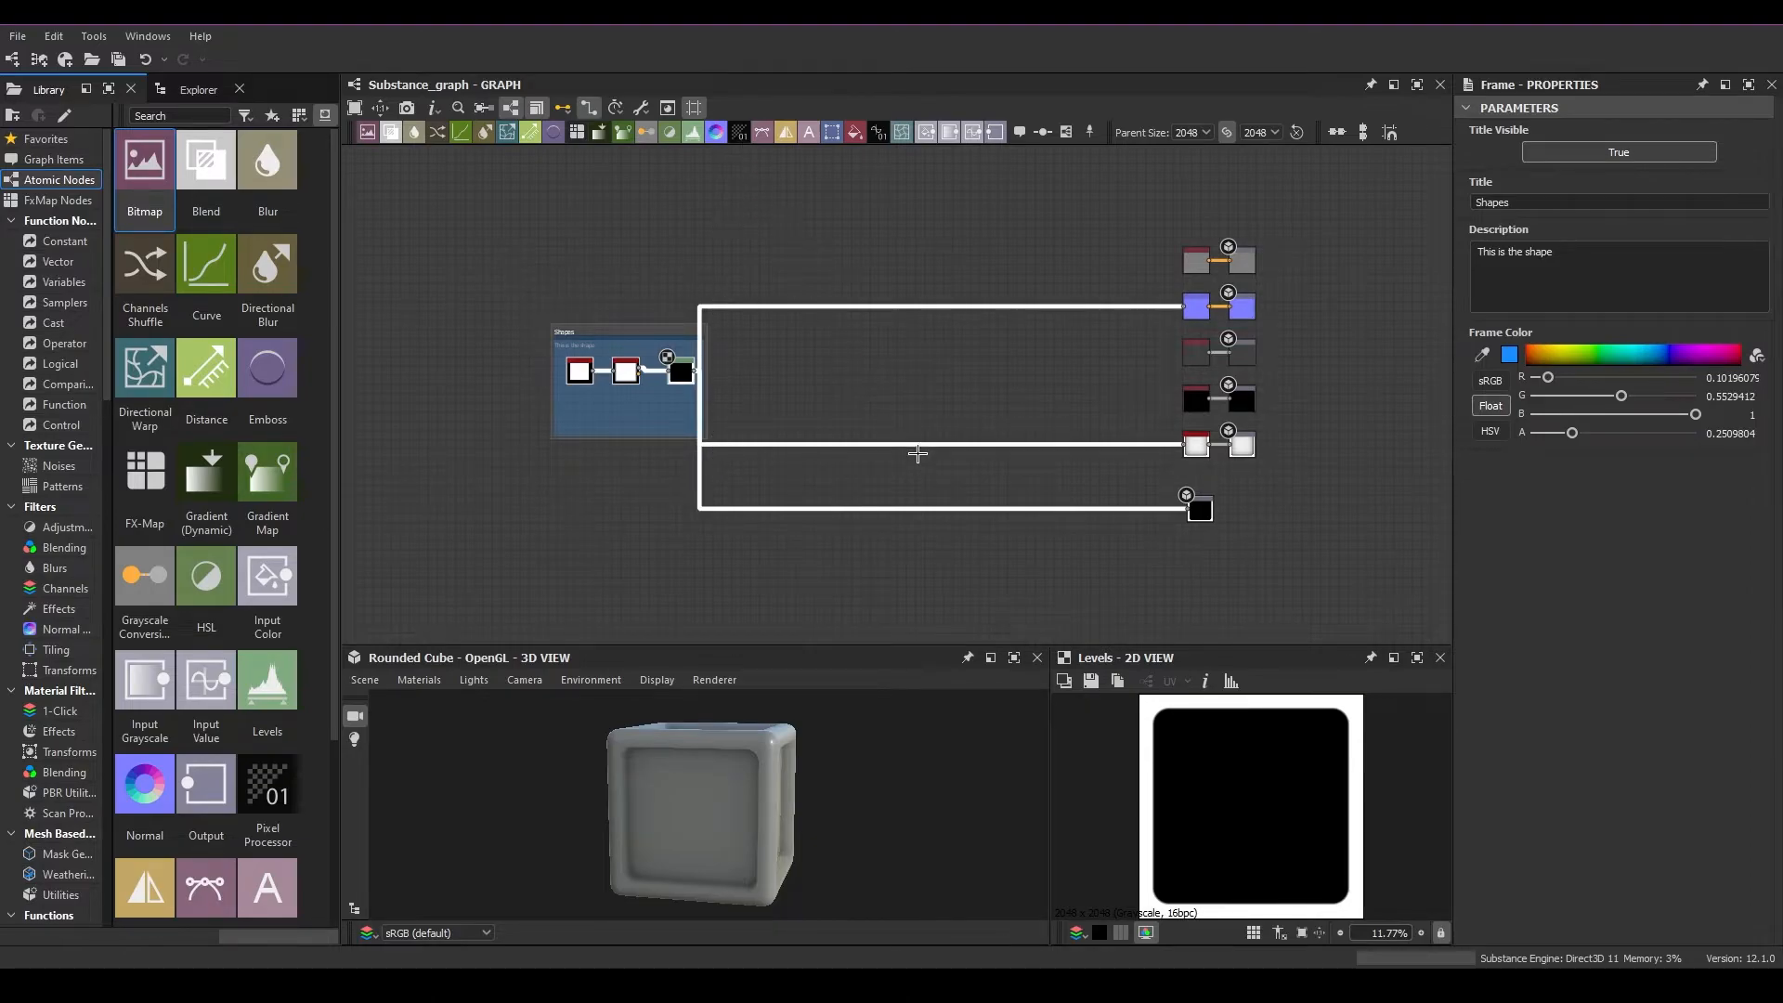
# Preview the Shape node in the 2D view and change its pattern to Disc
pyautogui.scroll(-2, 918, 453)
pyautogui.scroll(5, 597, 358)
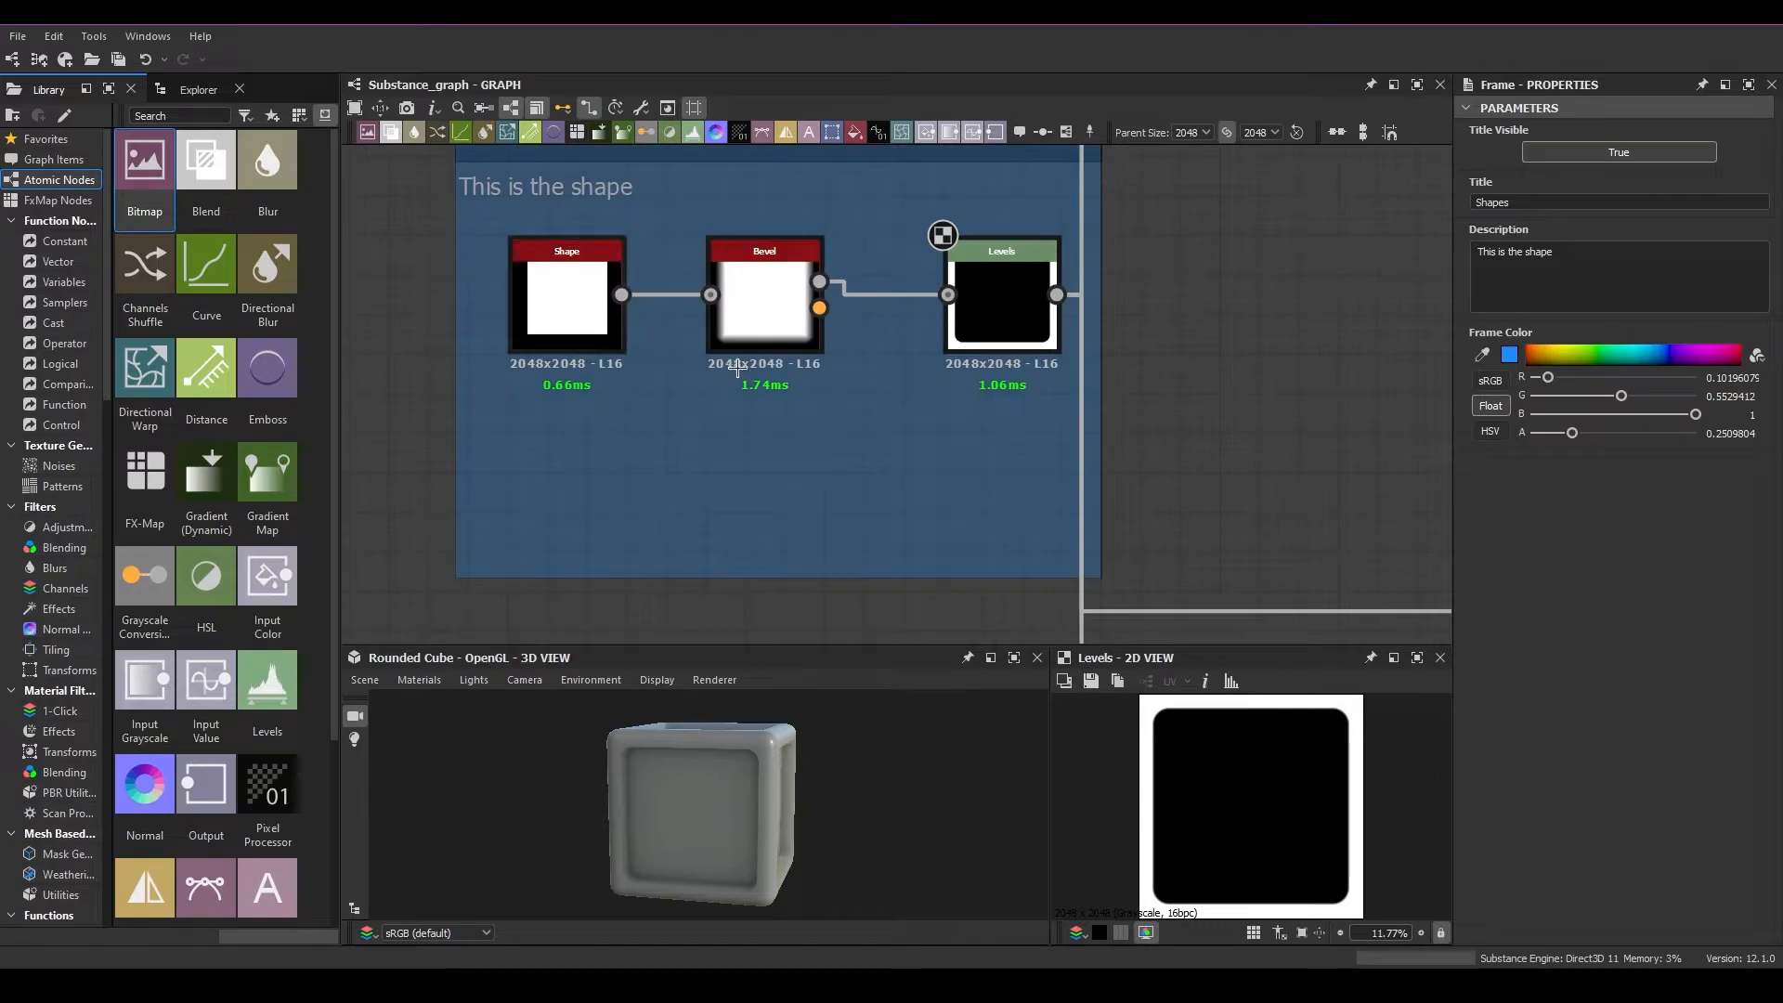
pyautogui.scroll(1, 737, 381)
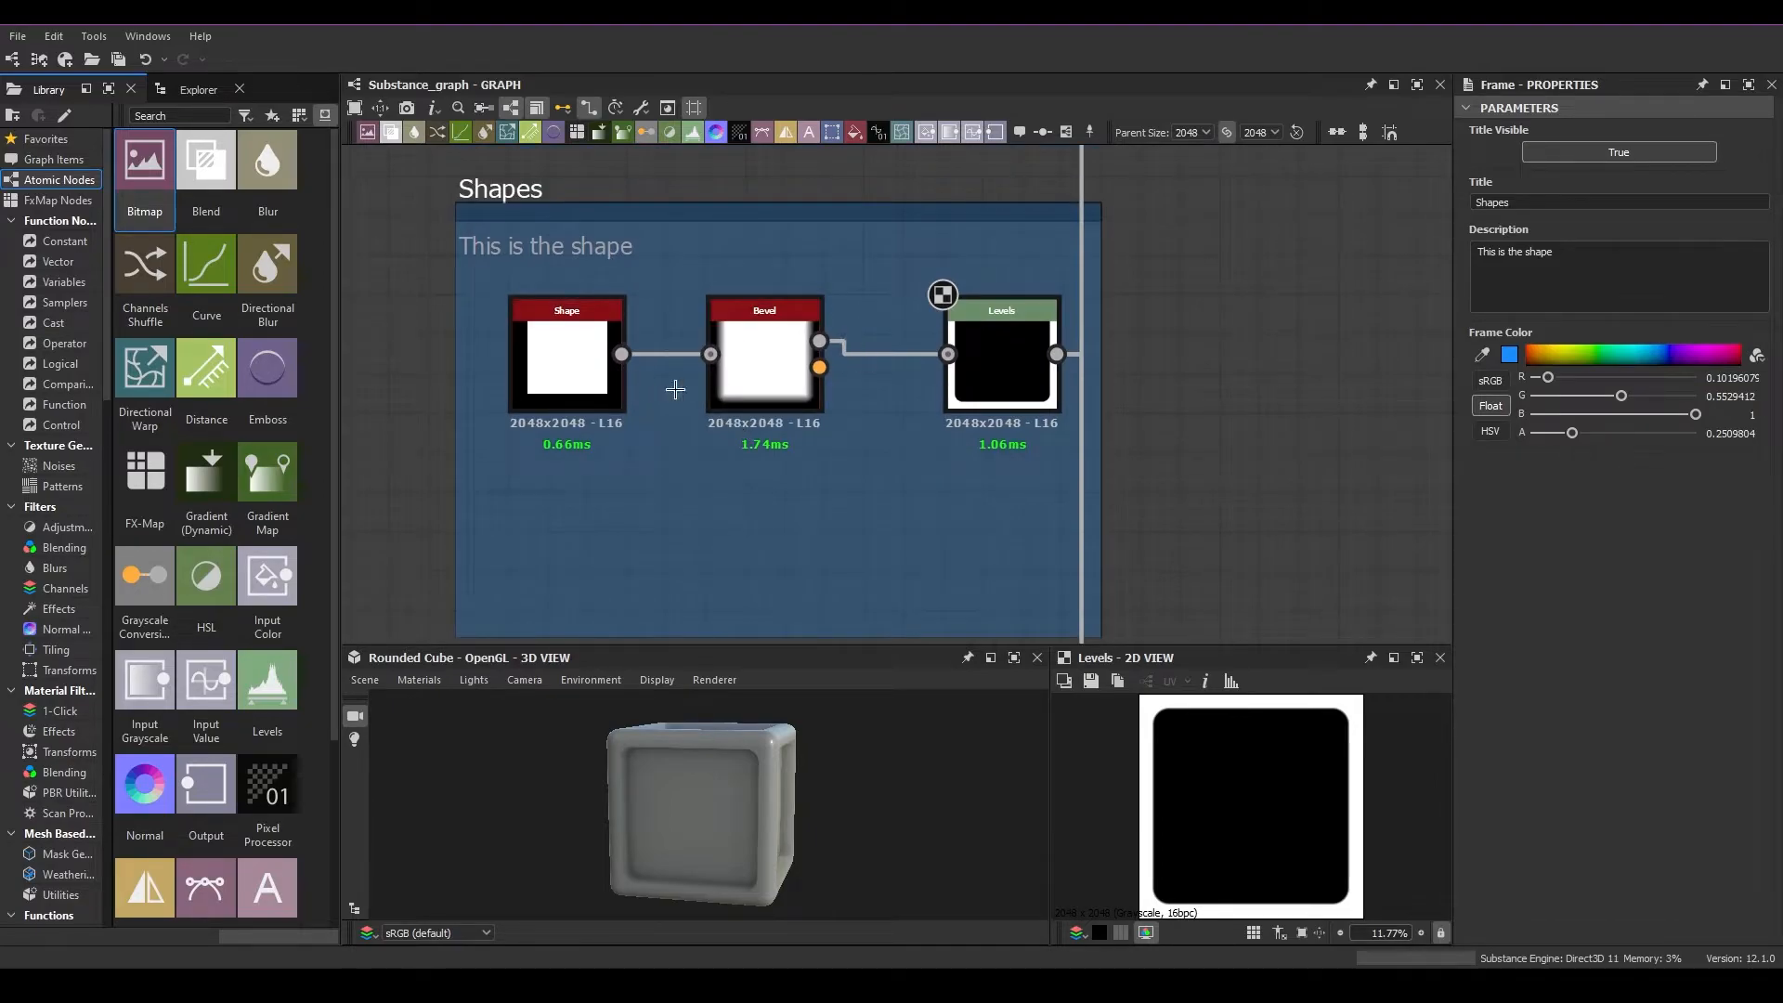
pyautogui.click(570, 350)
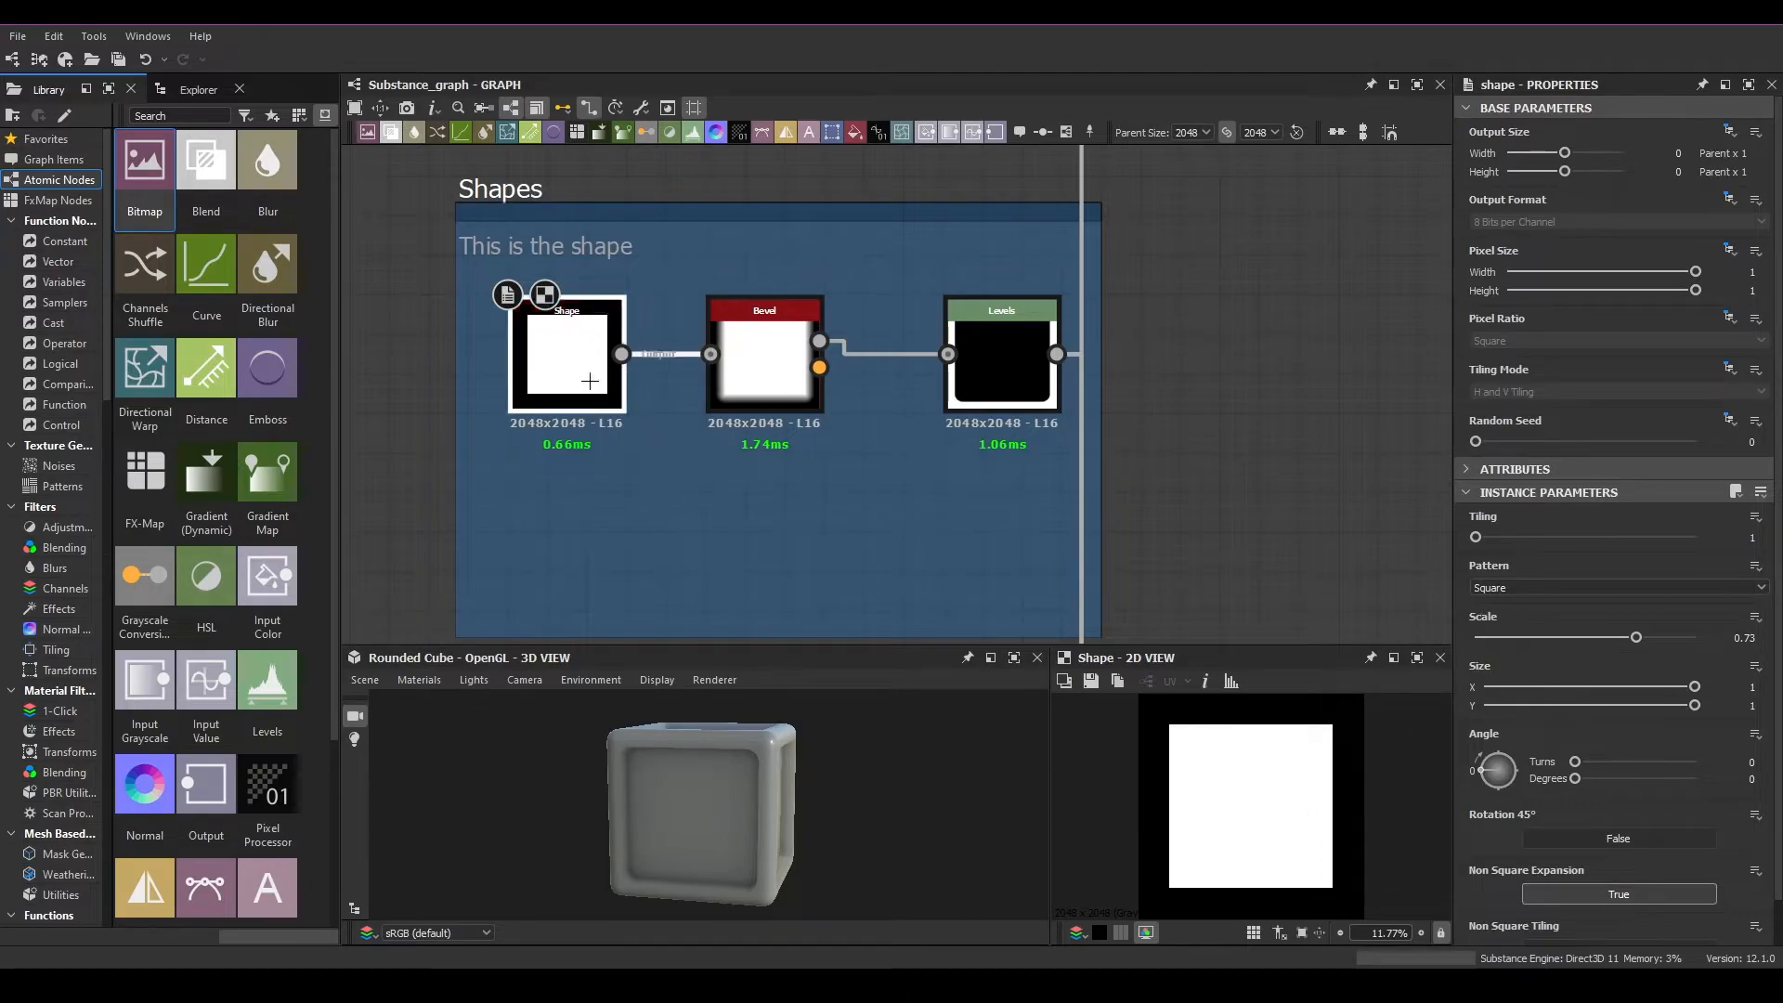
pyautogui.click(1504, 588)
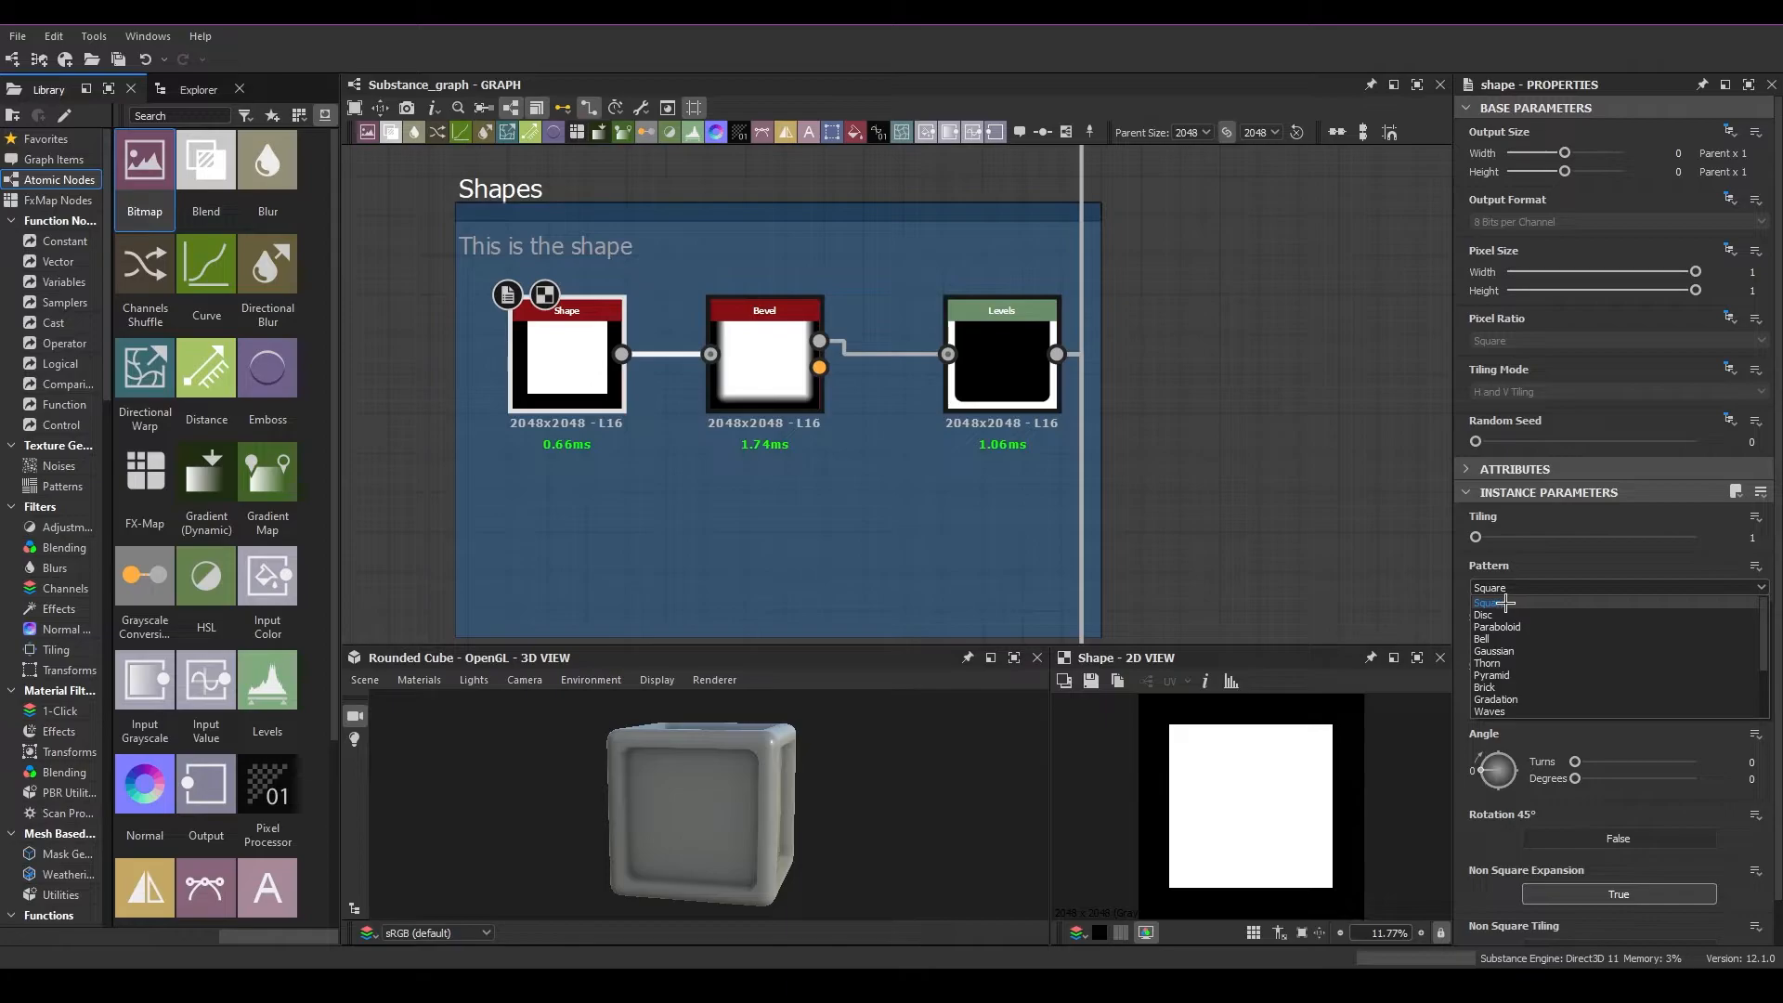
pyautogui.click(1504, 615)
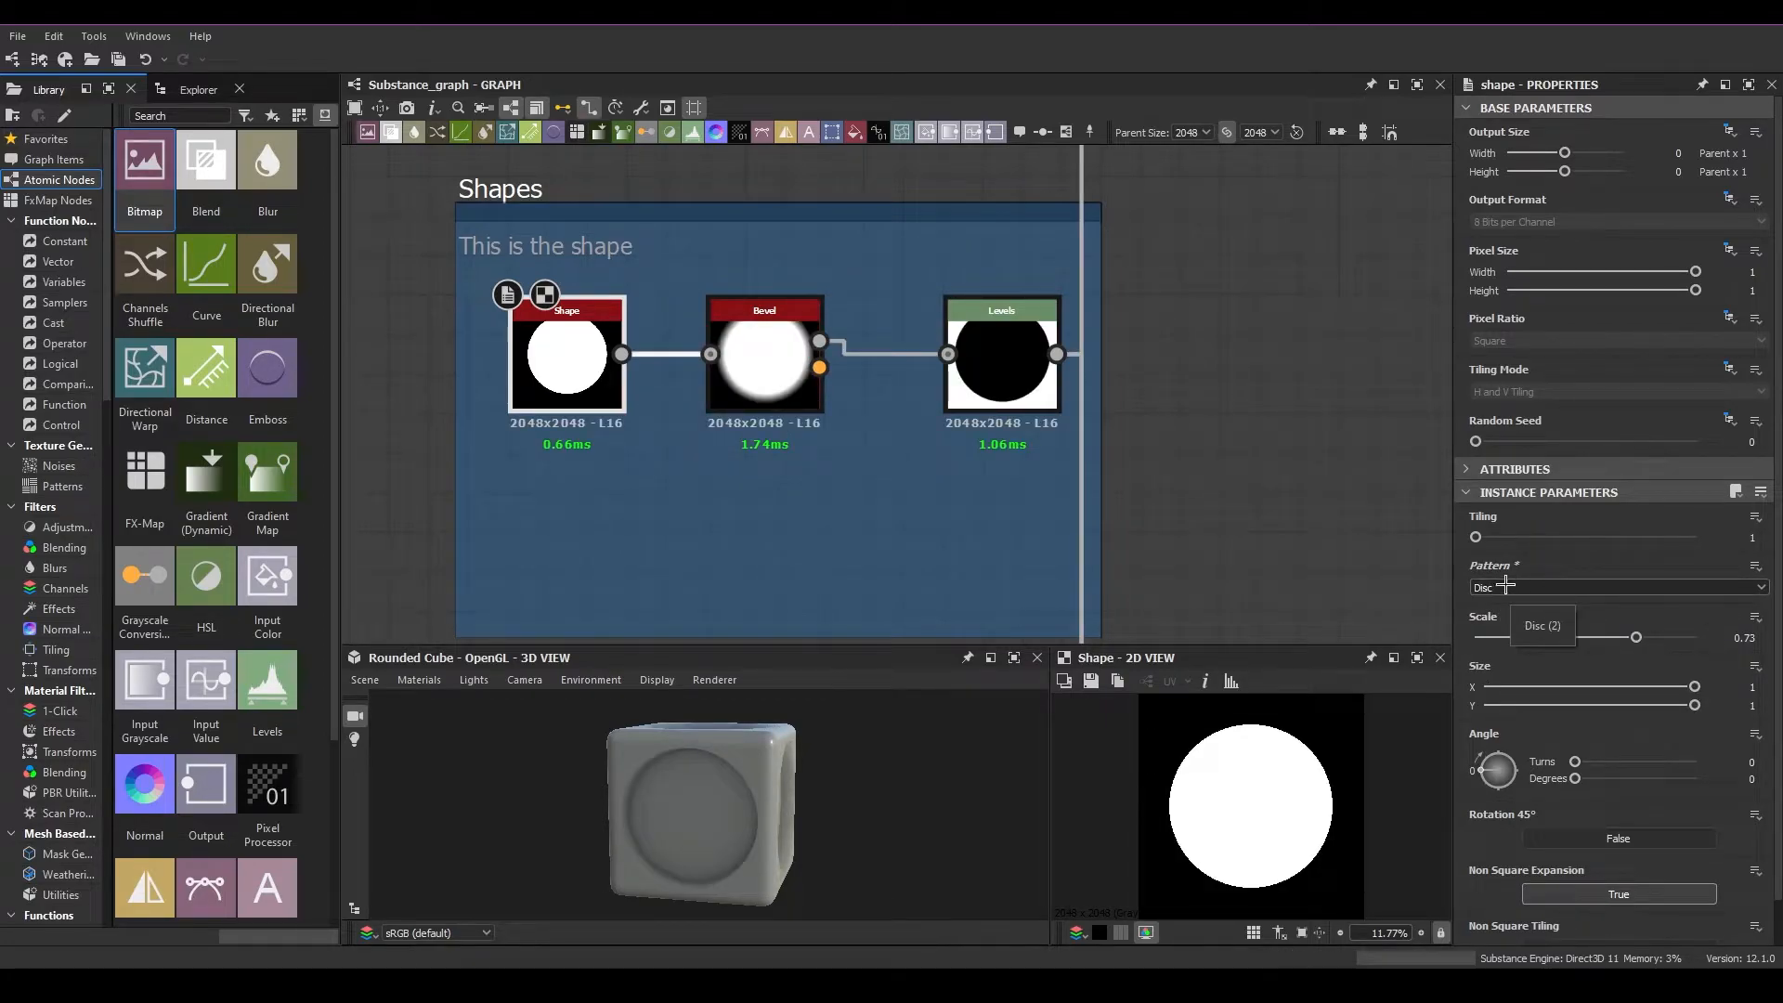
# Try other Shape node patterns, including Gaussian, Hemisphere and Waves, and return the pattern to Square
pyautogui.click(1513, 583)
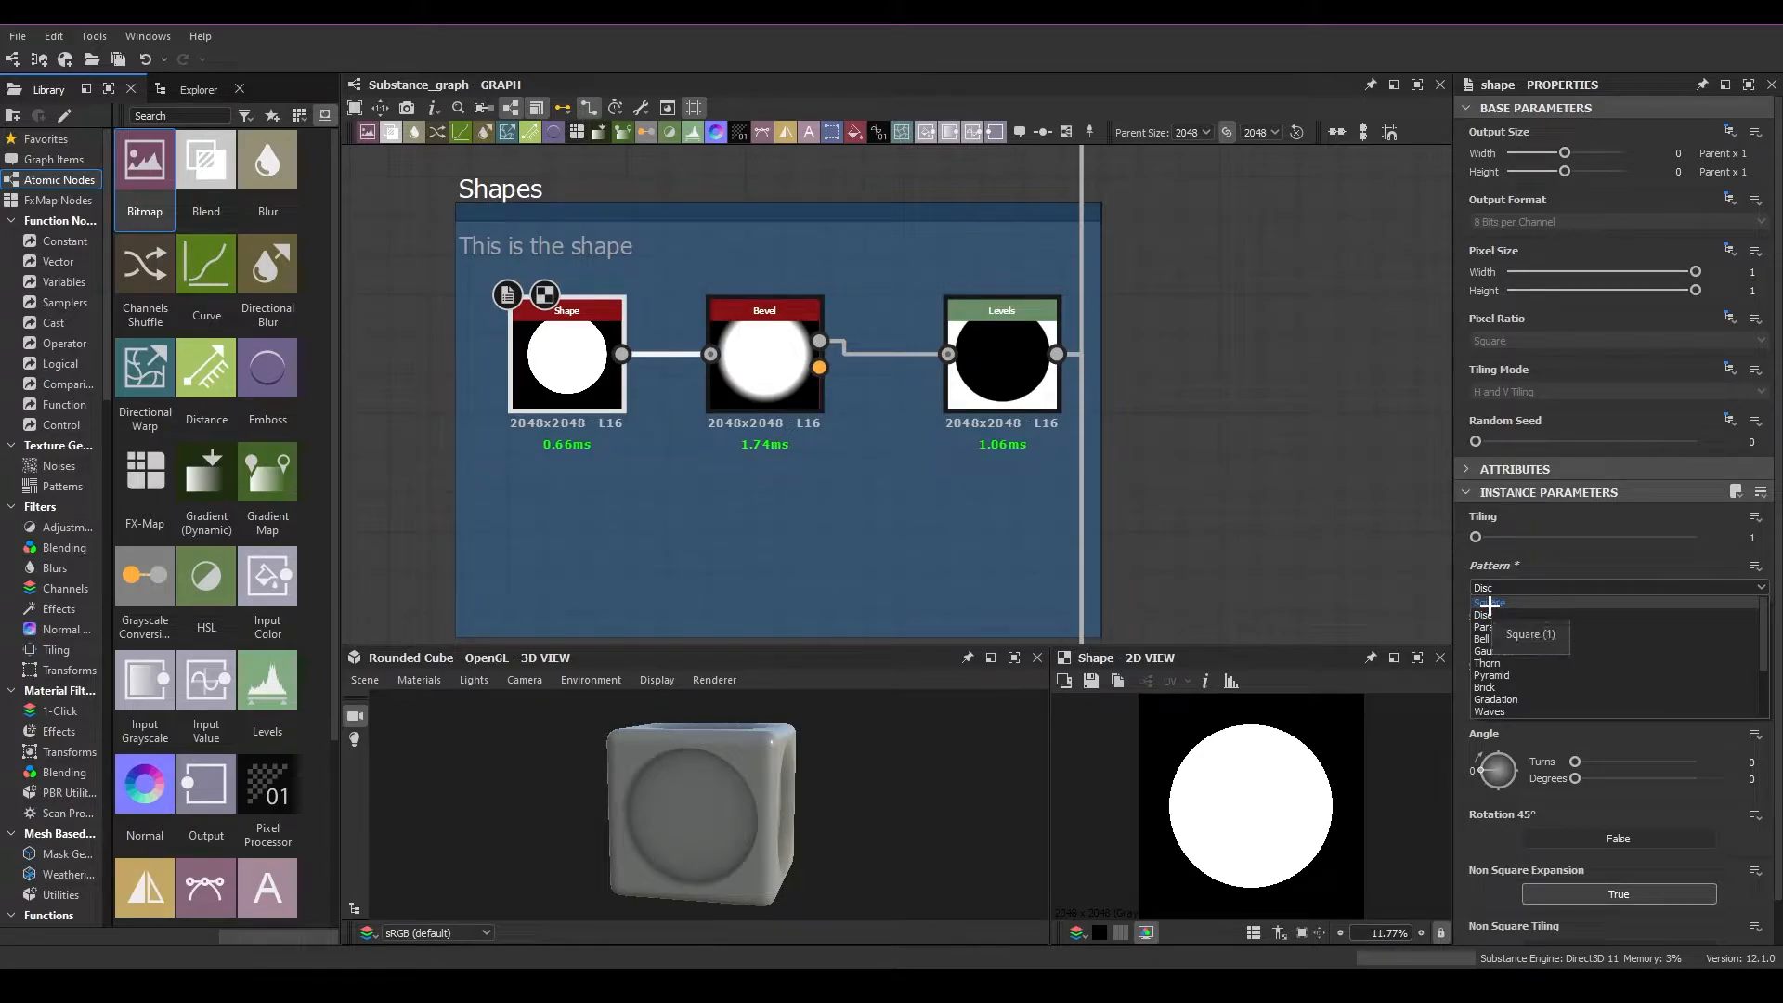
pyautogui.click(1537, 600)
pyautogui.scroll(-4, 1522, 585)
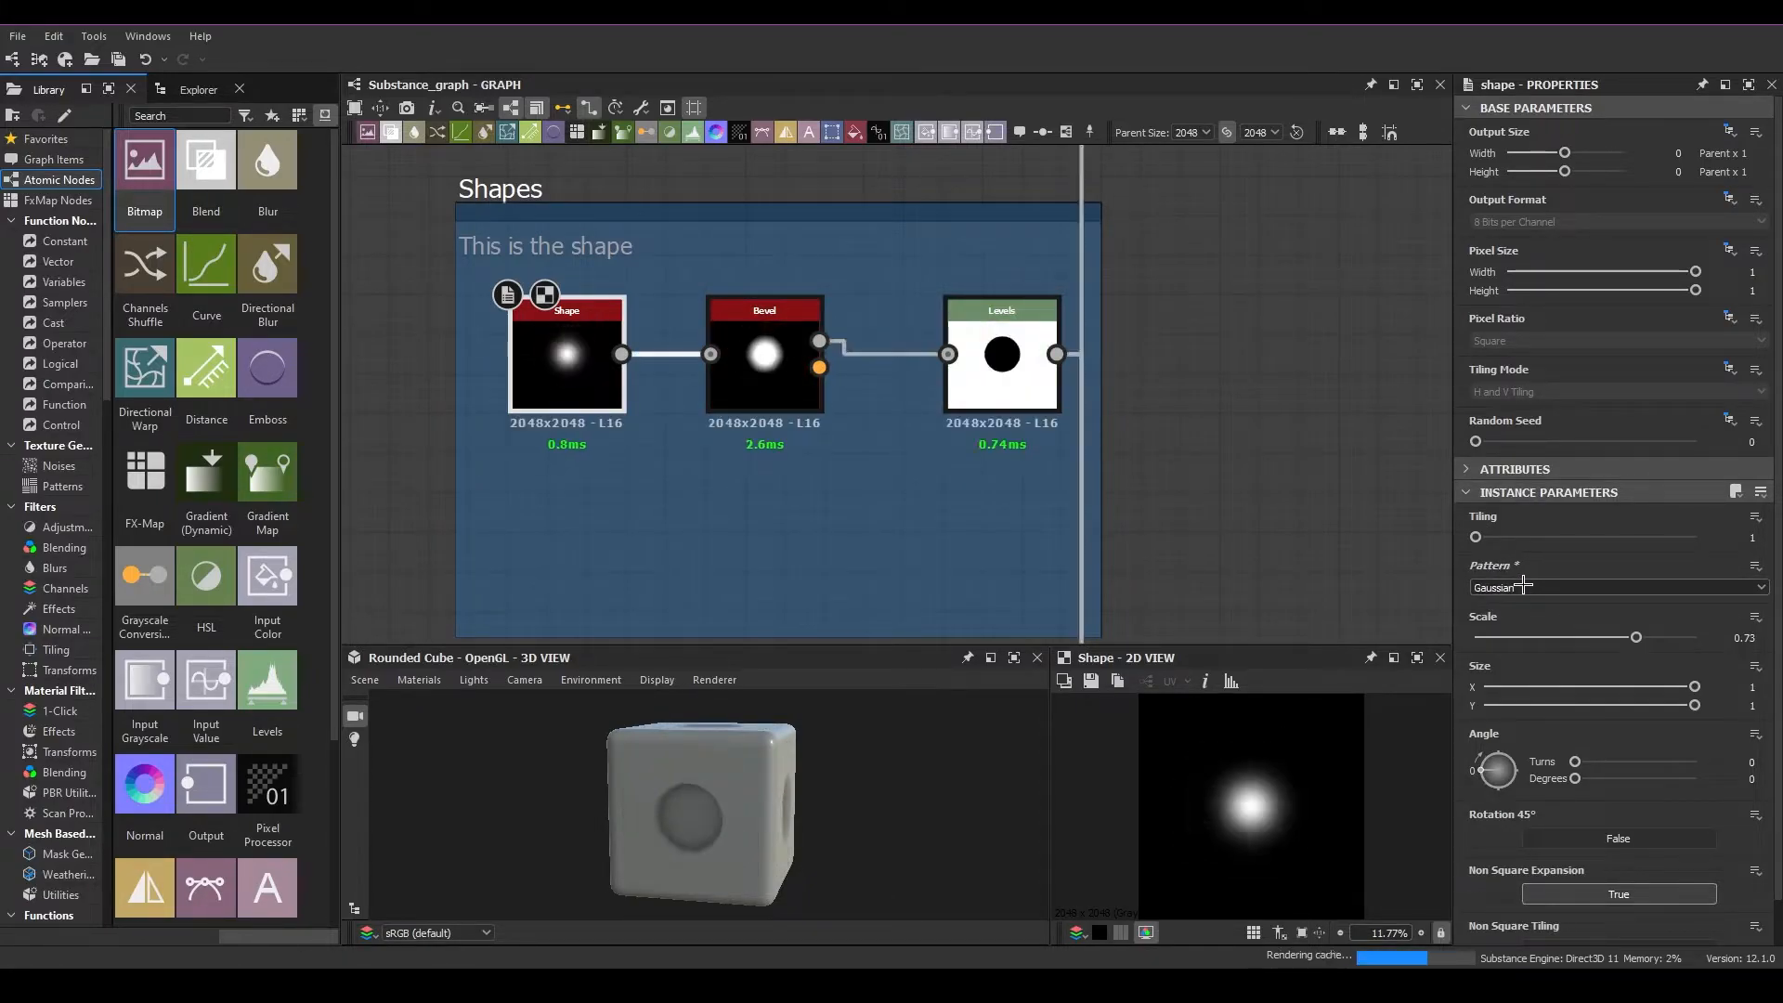
pyautogui.scroll(-10, 1524, 585)
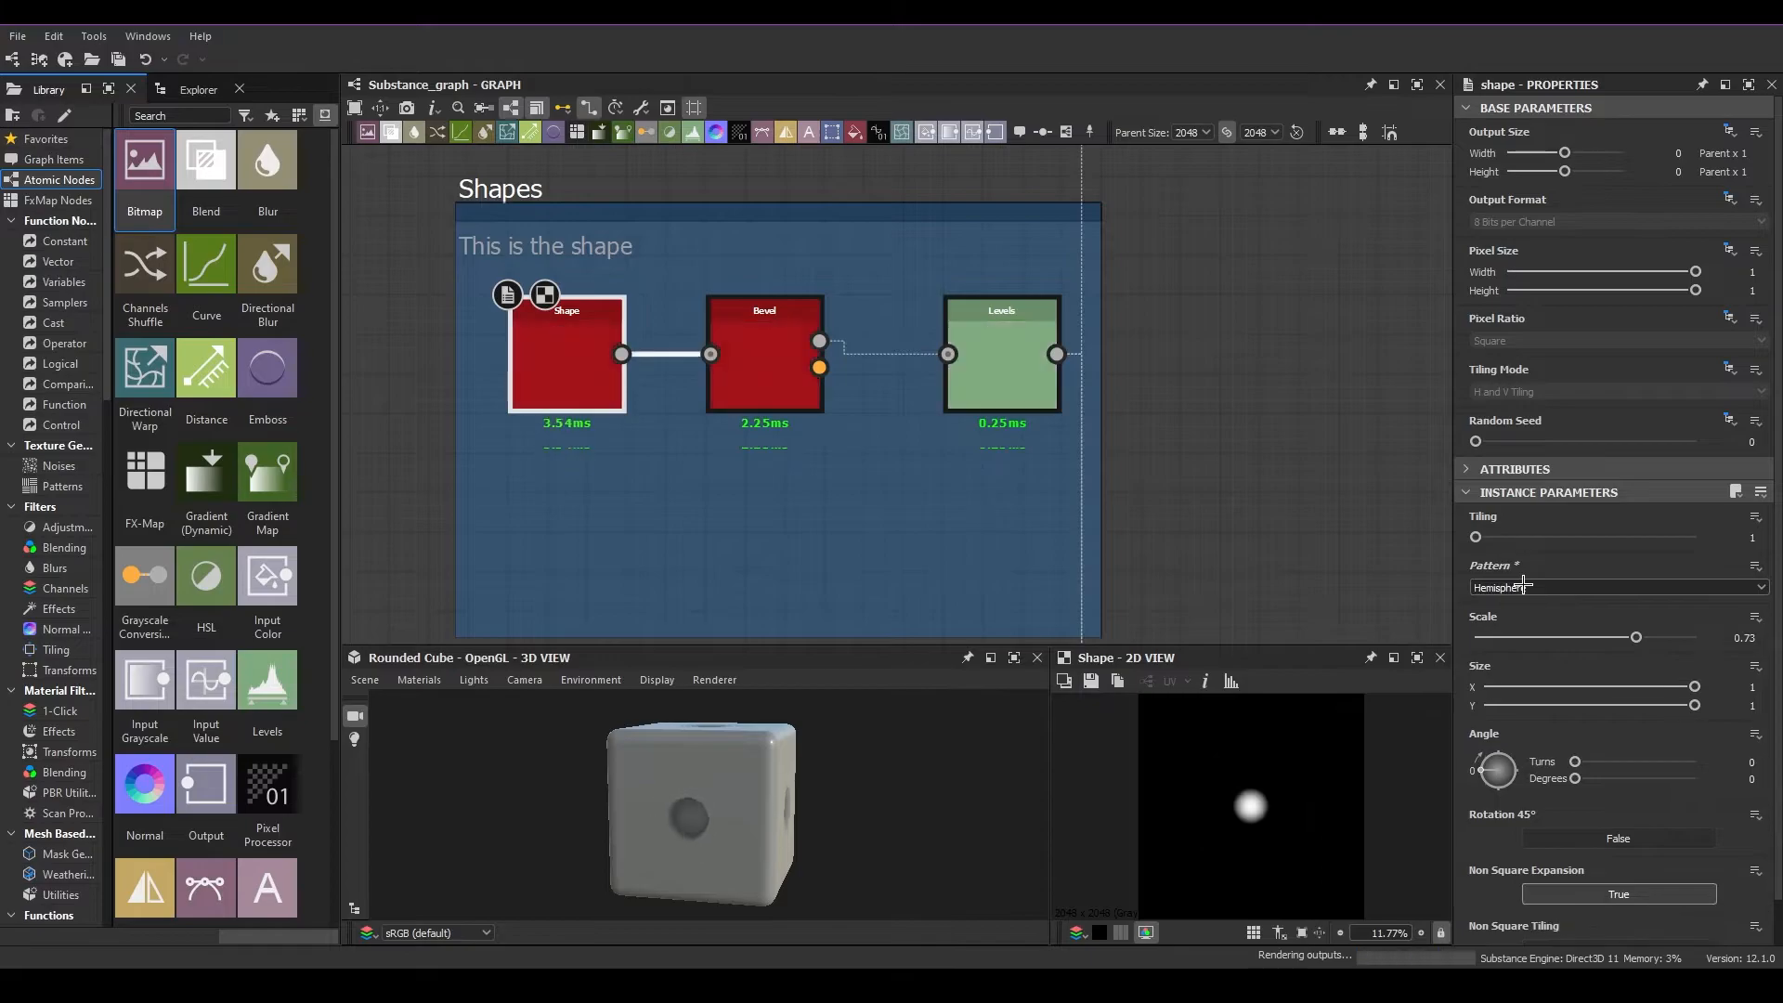
pyautogui.click(1523, 587)
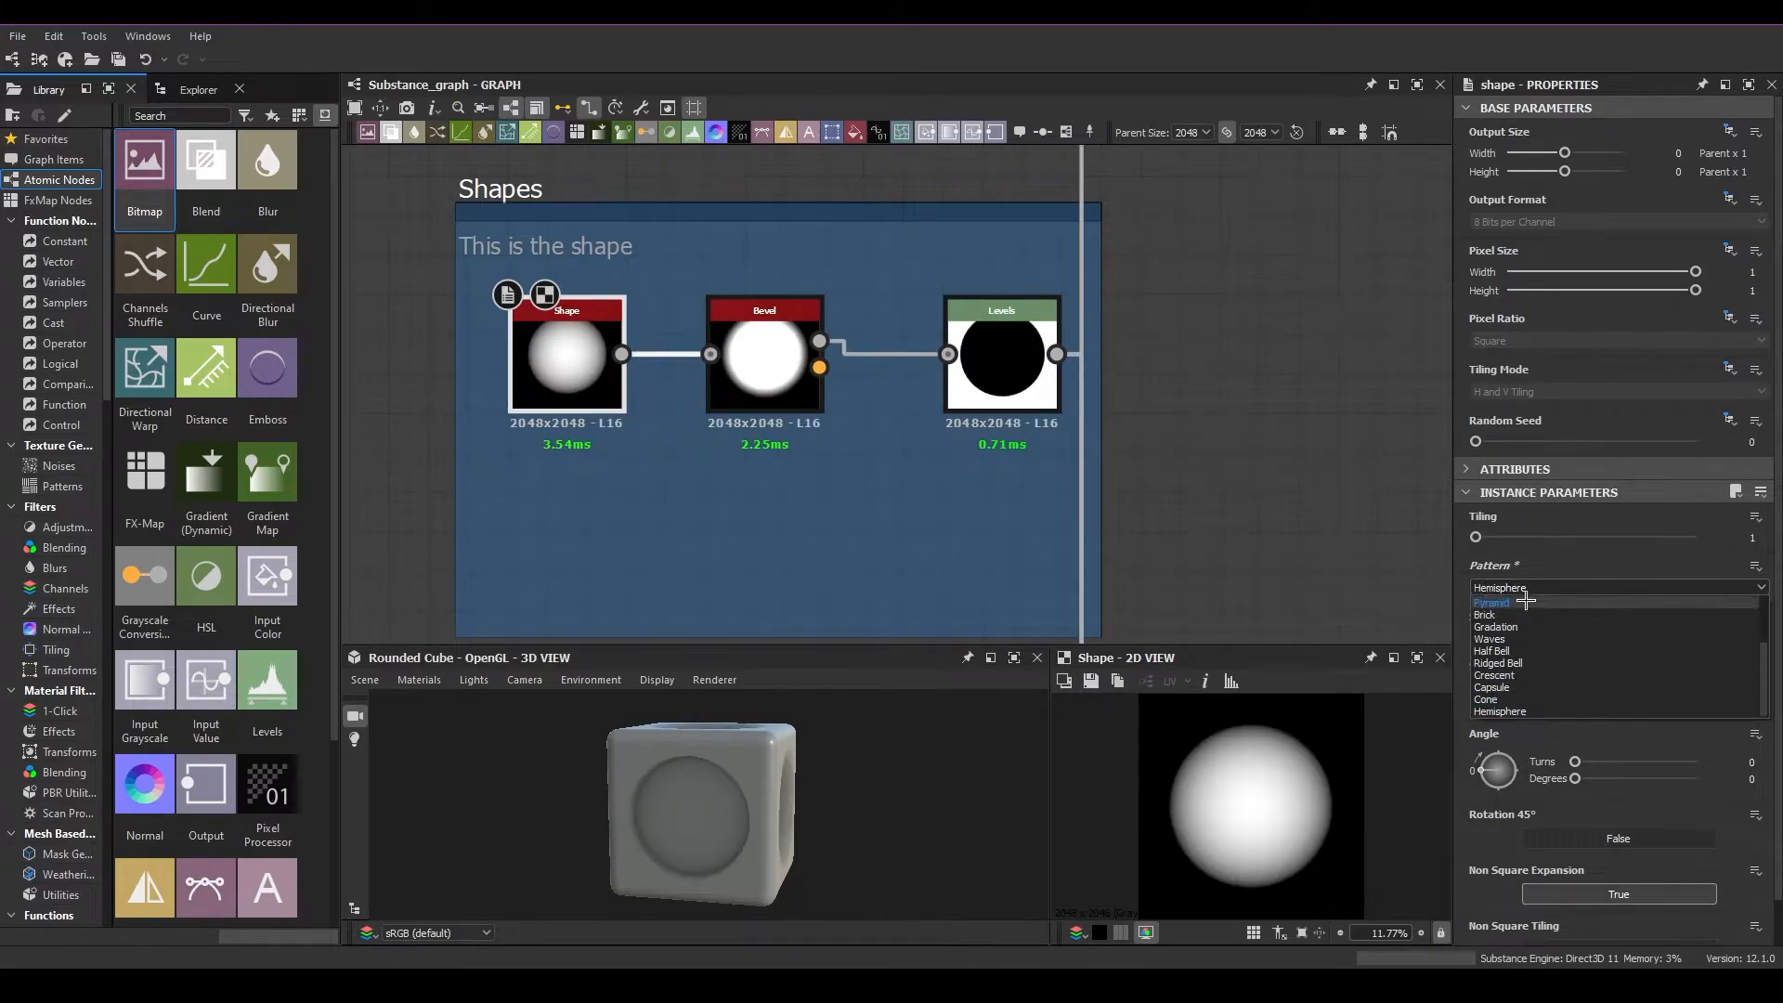
pyautogui.click(1516, 589)
pyautogui.scroll(6, 1515, 590)
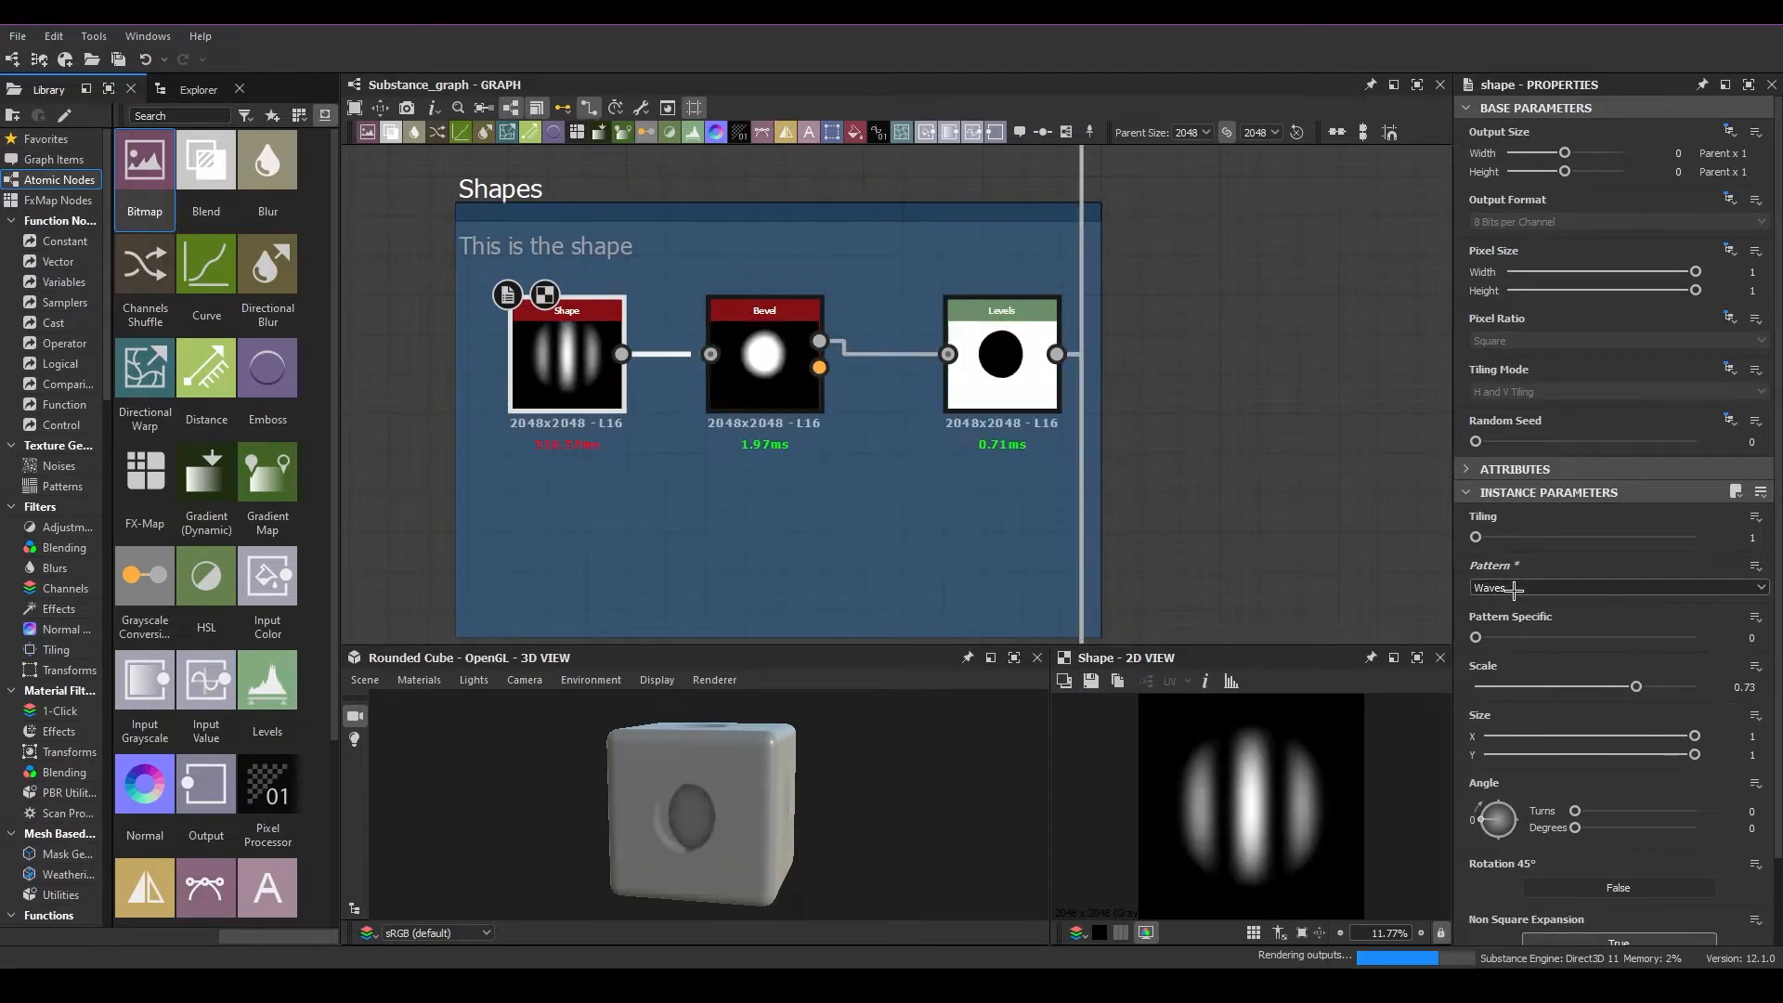
pyautogui.scroll(9, 1514, 588)
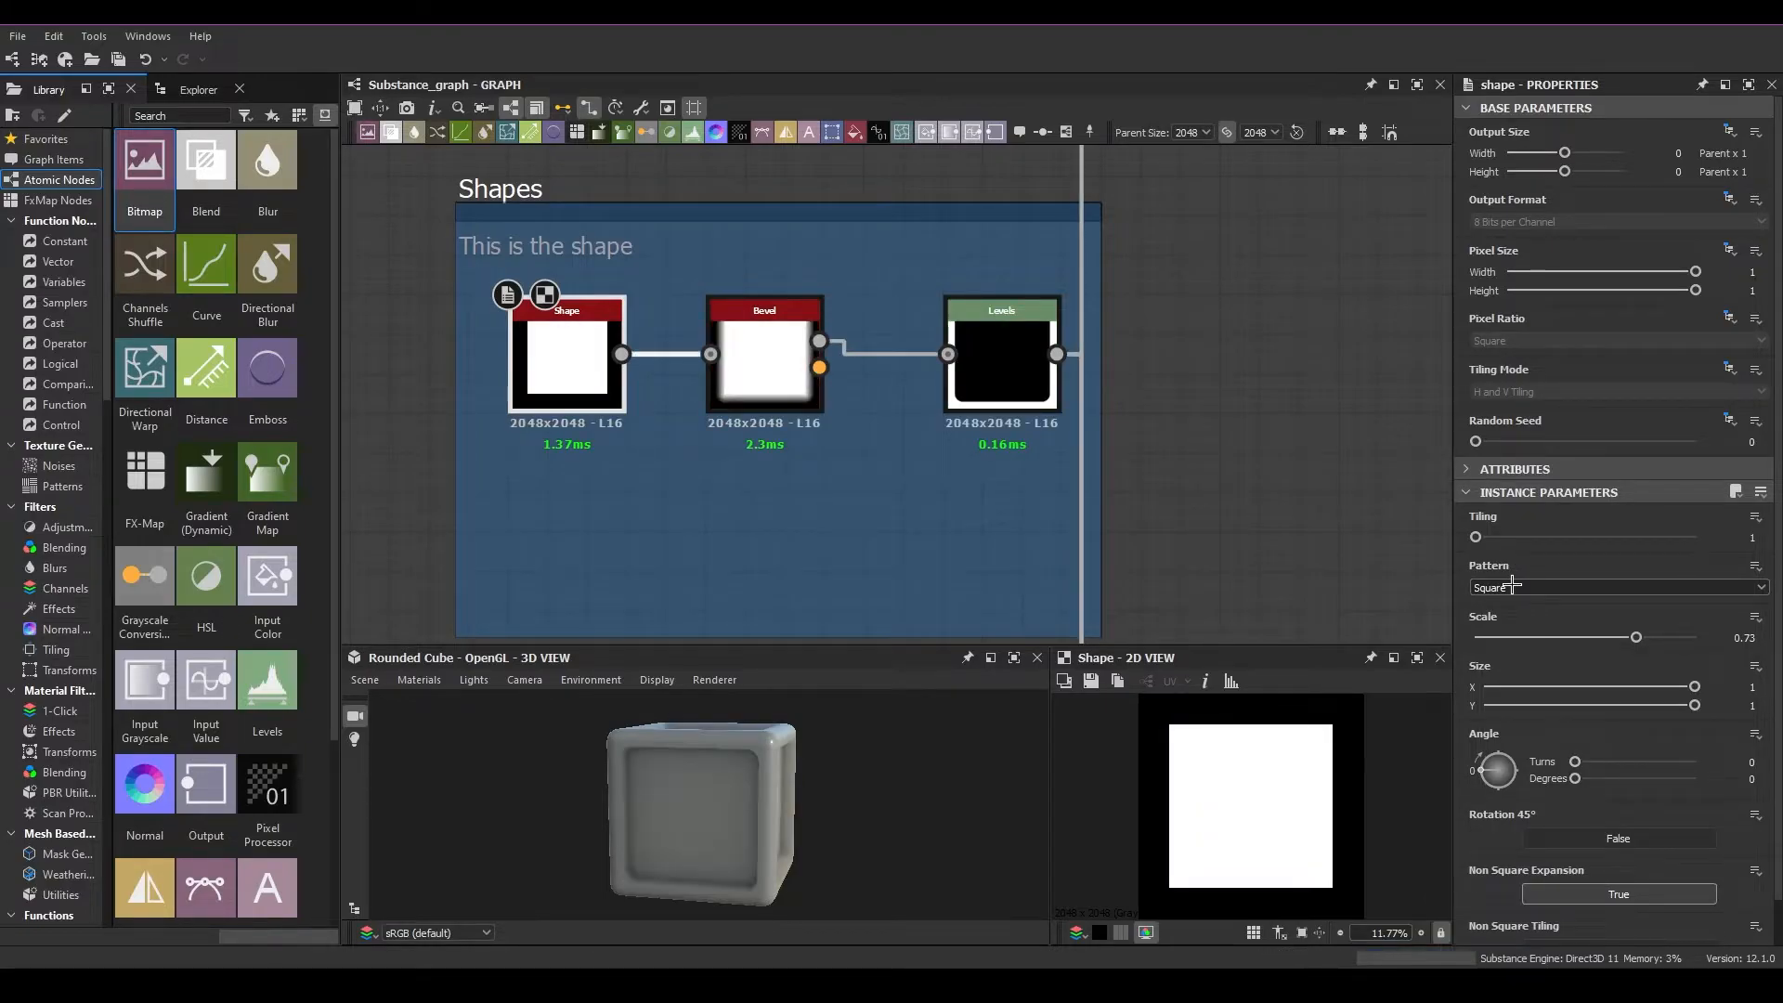
# Preview the Bevel and Levels nodes in the 2D view and inspect their parameters
pyautogui.click(748, 350)
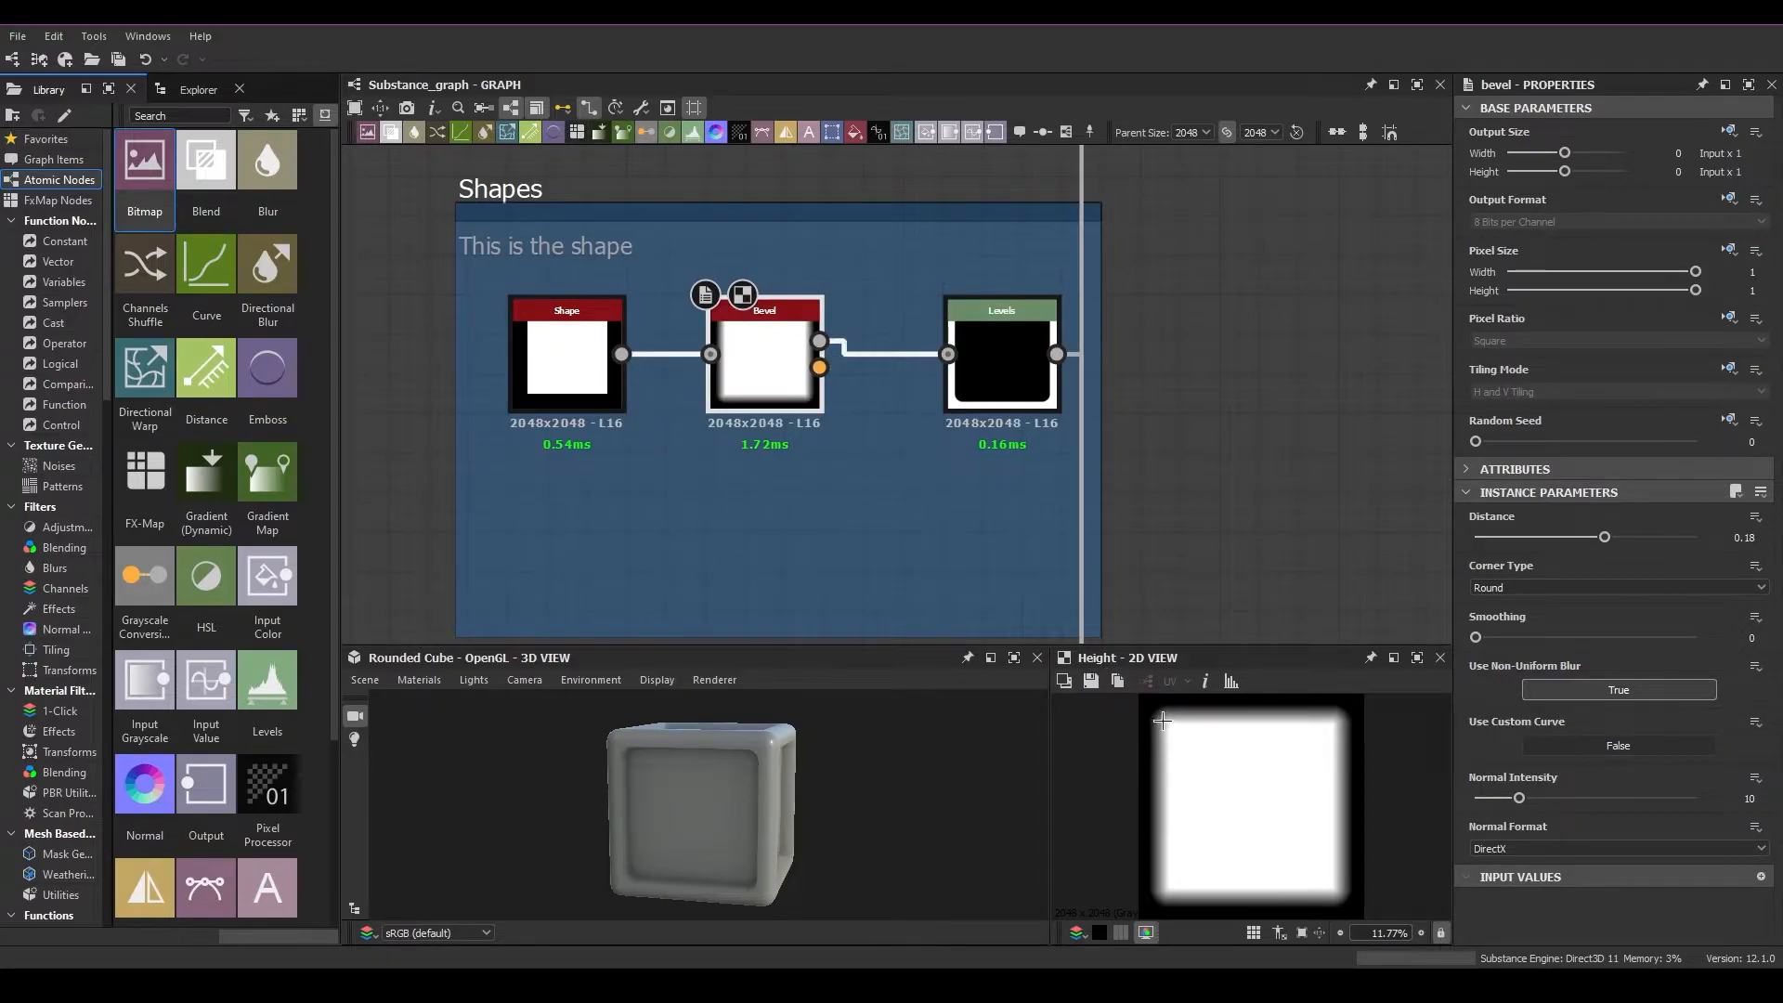
pyautogui.doubleClick(1025, 380)
pyautogui.moveTo(1244, 510); pyautogui.dragTo(1022, 397, button='middle')
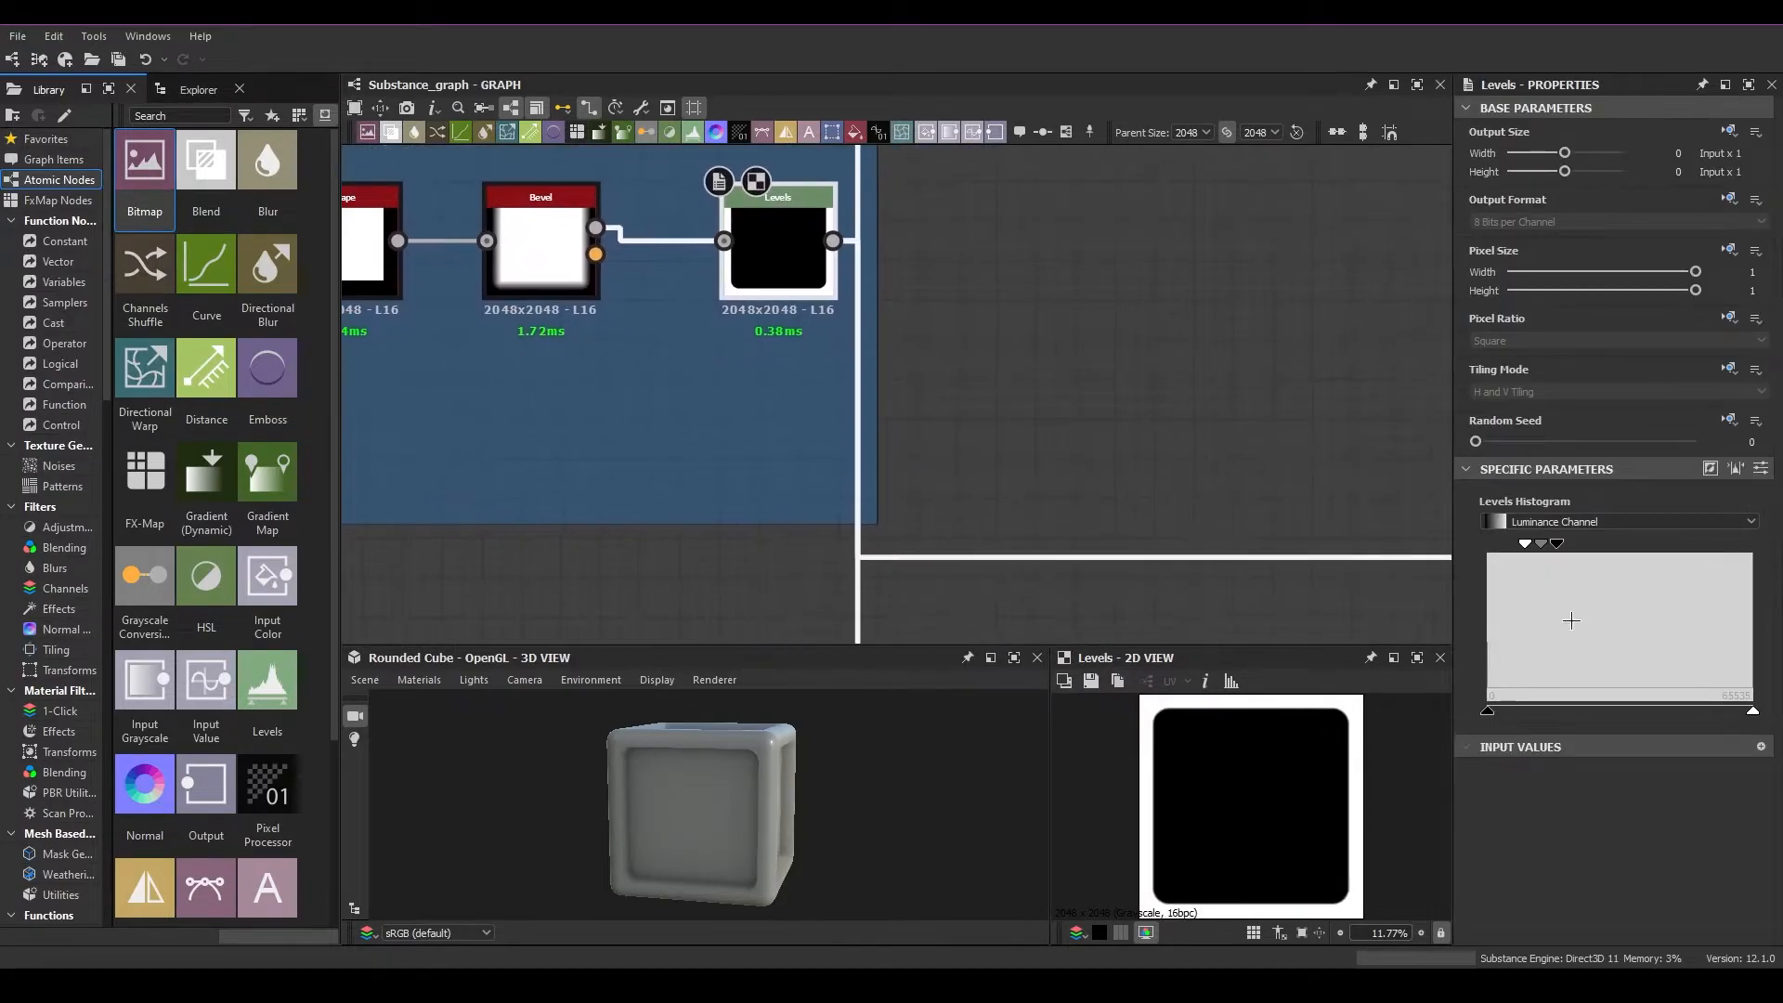
pyautogui.scroll(-2, 850, 277)
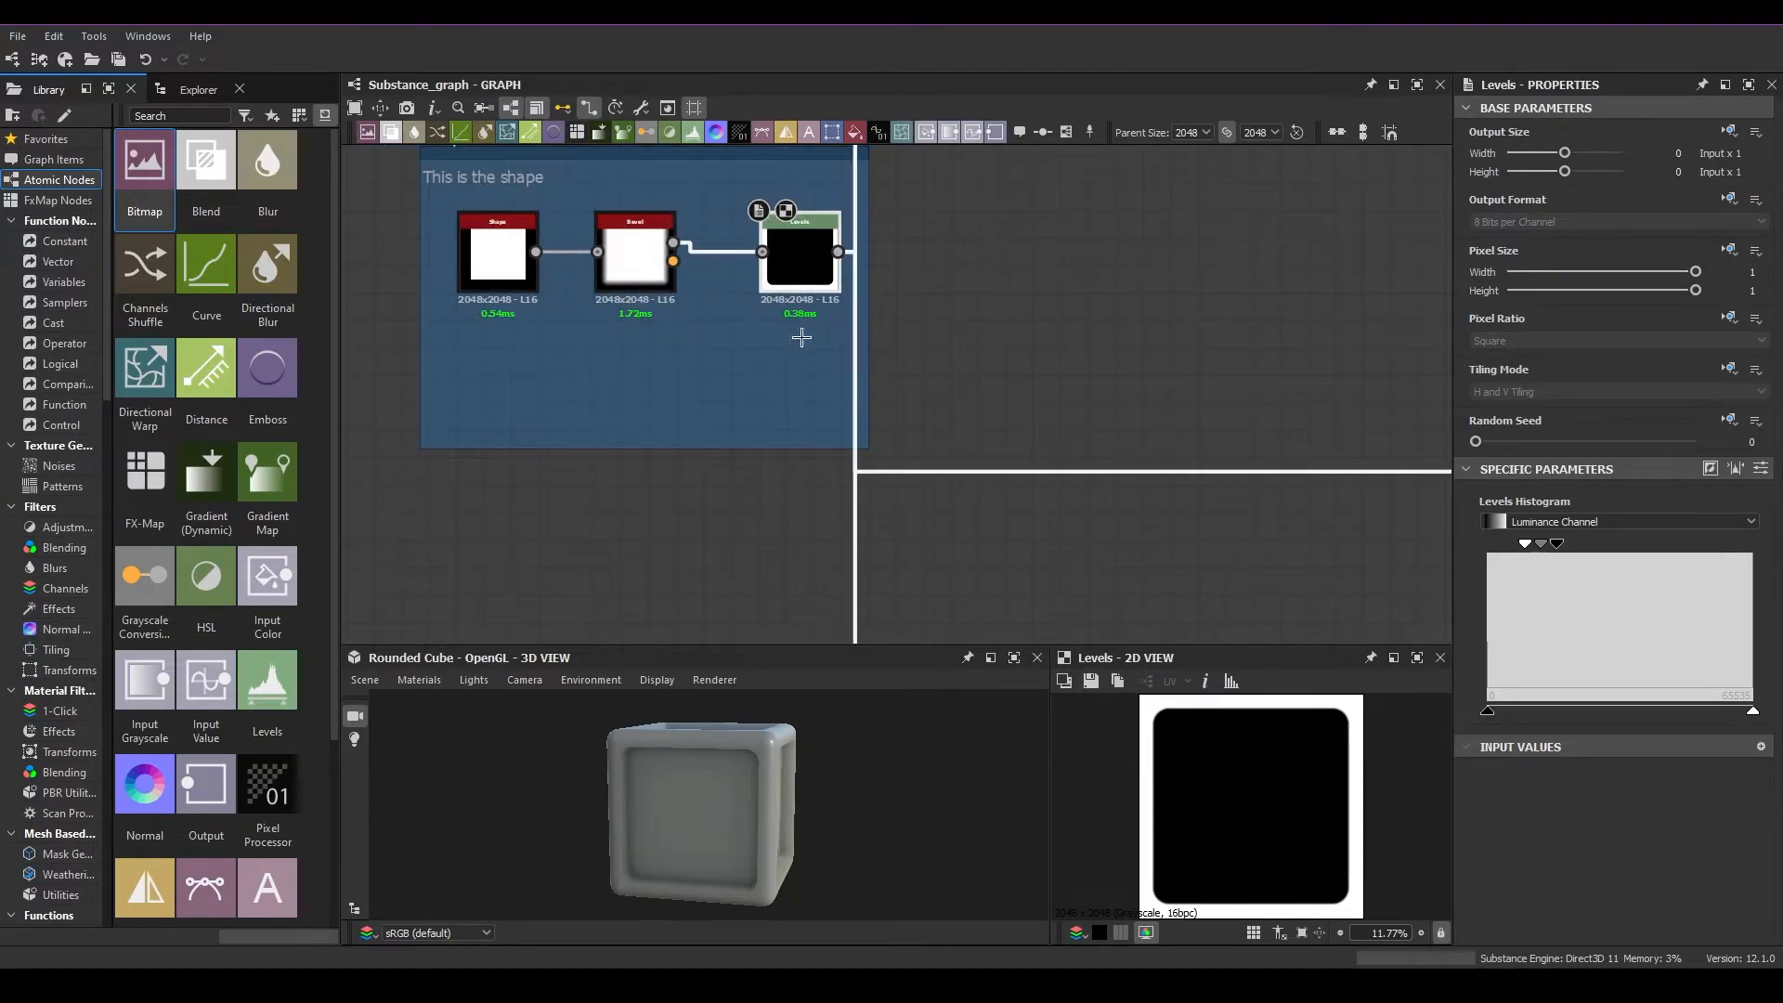
pyautogui.scroll(-2, 916, 437)
pyautogui.moveTo(909, 549); pyautogui.dragTo(816, 581, button='middle')
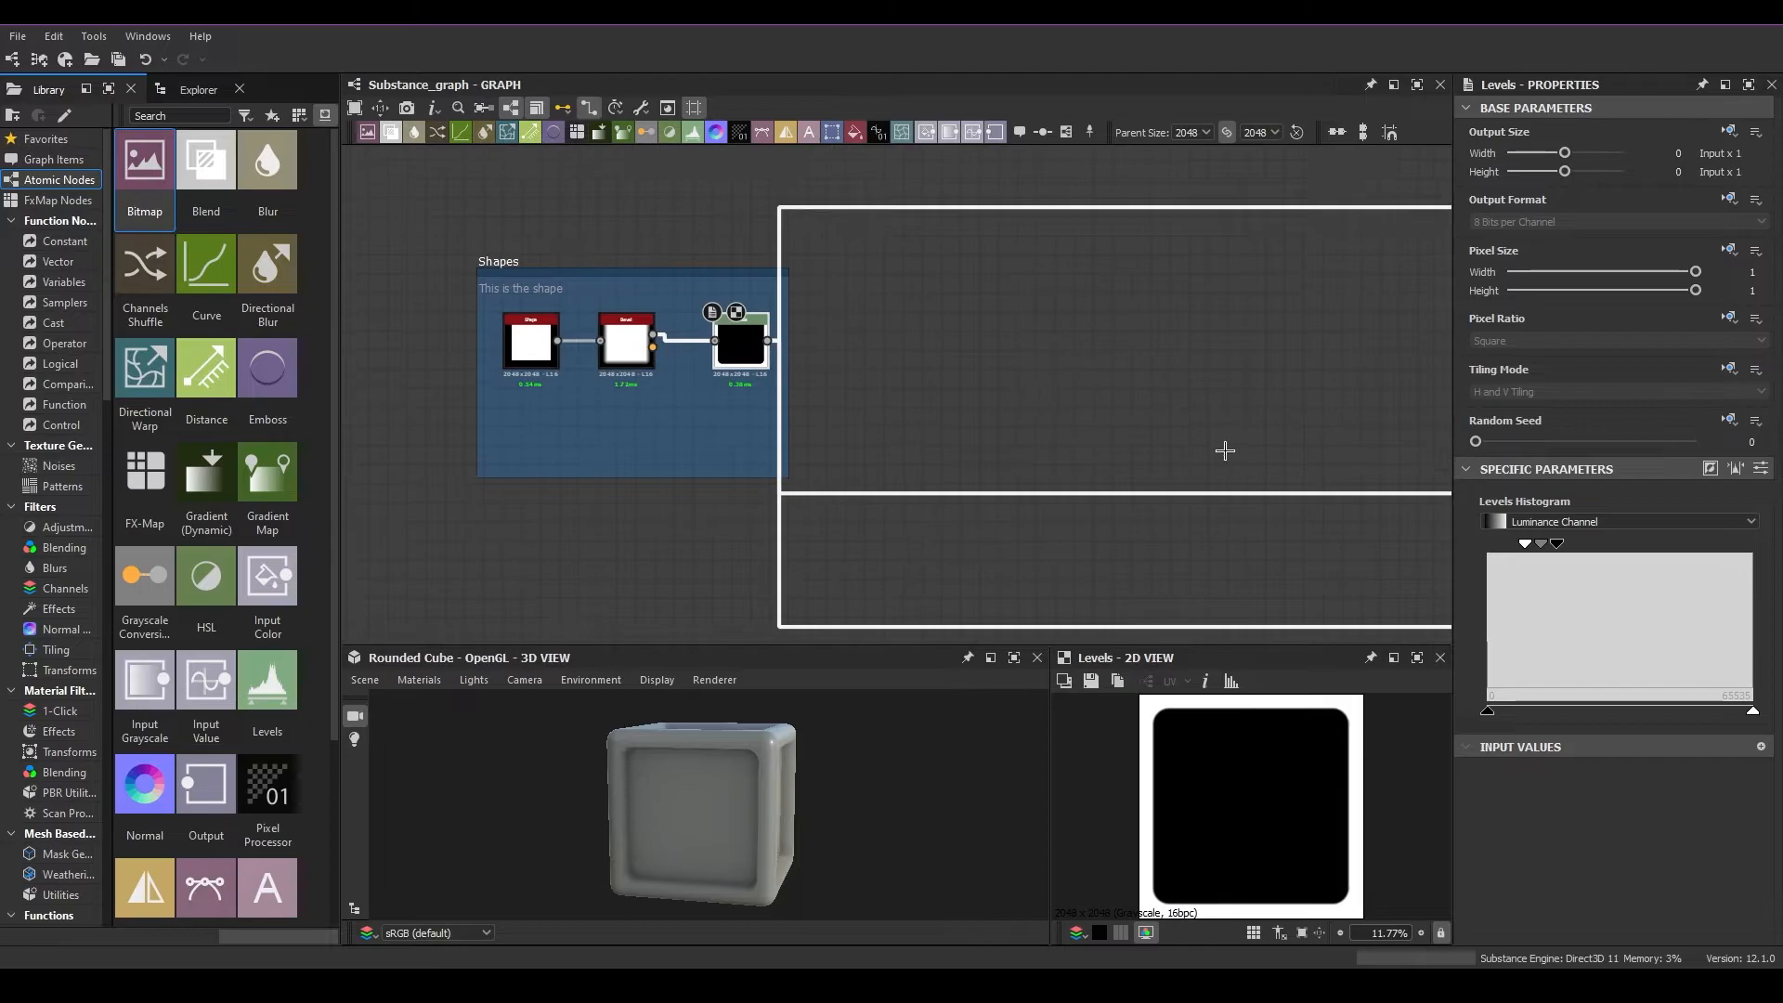
pyautogui.moveTo(1053, 488); pyautogui.dragTo(1101, 462, button='middle')
pyautogui.scroll(4, 778, 409)
pyautogui.moveTo(949, 332); pyautogui.dragTo(849, 302, button='middle')
pyautogui.scroll(-4, 851, 365)
pyautogui.moveTo(988, 278); pyautogui.dragTo(965, 374, button='middle')
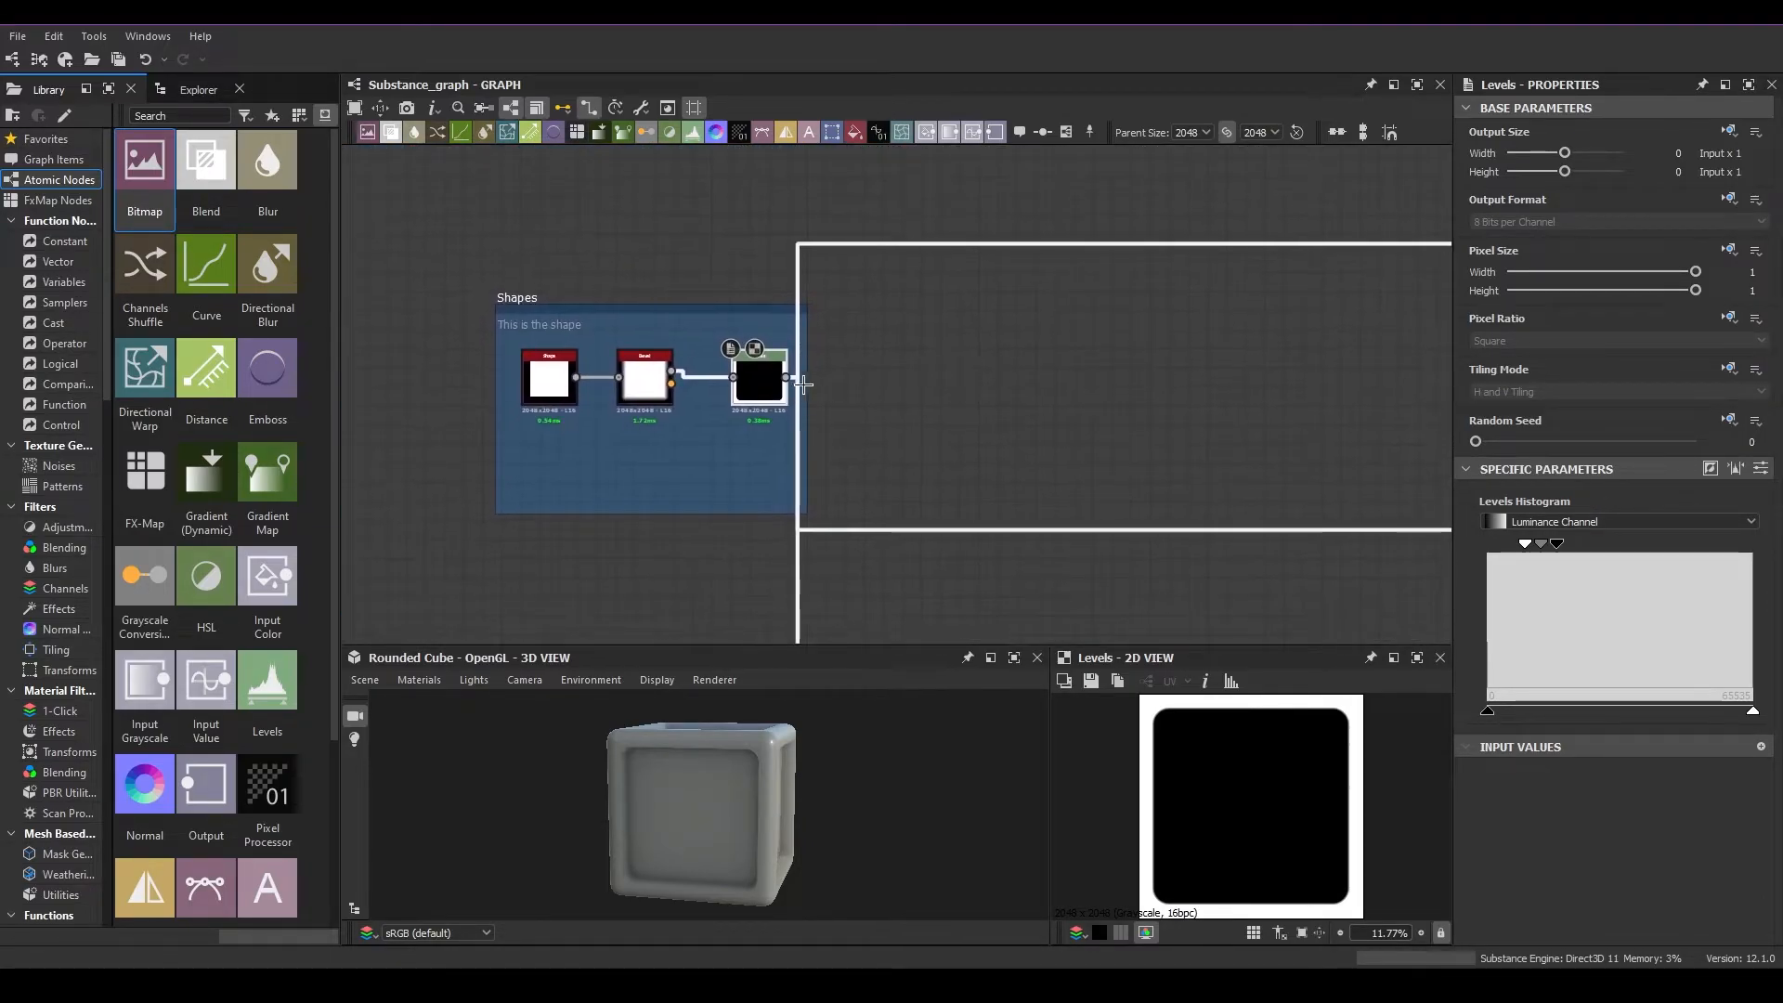
# Move the Shapes frame with its three nodes down and slightly left in the graph
pyautogui.moveTo(706, 324)
pyautogui.mouseDown(button='middle')
pyautogui.moveTo(674, 307)
pyautogui.moveTo(729, 302)
pyautogui.moveTo(694, 309)
pyautogui.mouseUp(button='middle')
pyautogui.moveTo(695, 310); pyautogui.dragTo(695, 374)
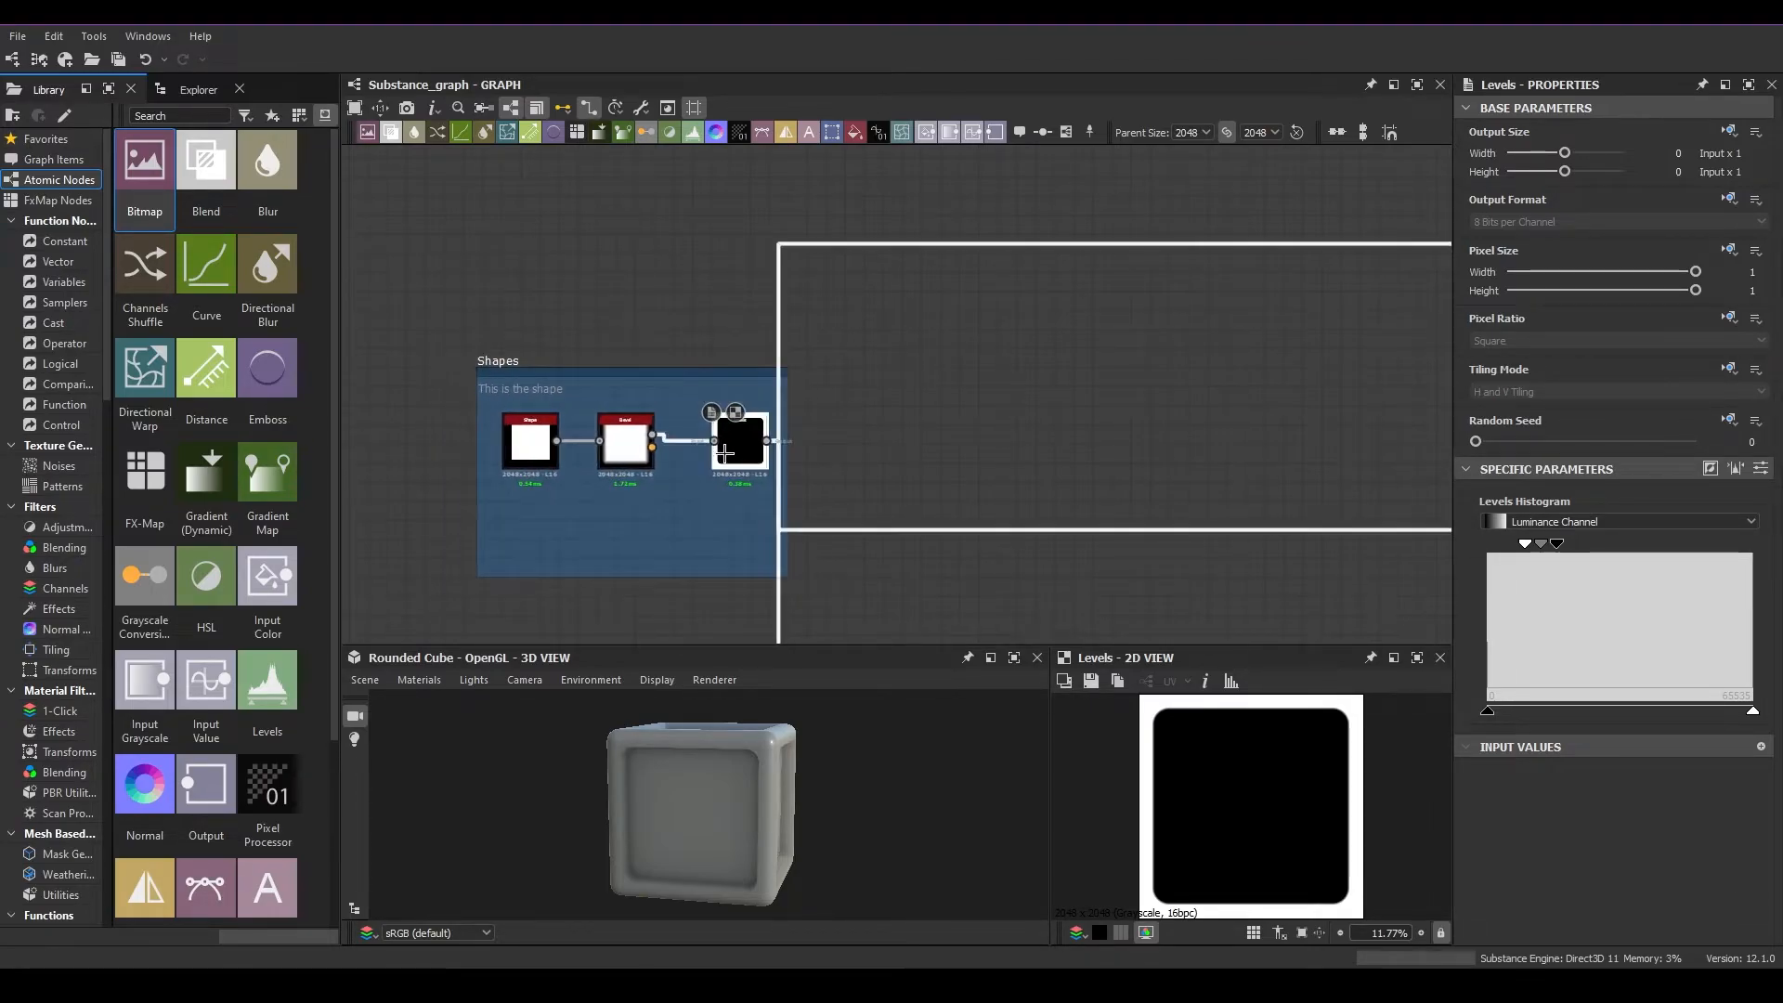
pyautogui.scroll(1, 1168, 726)
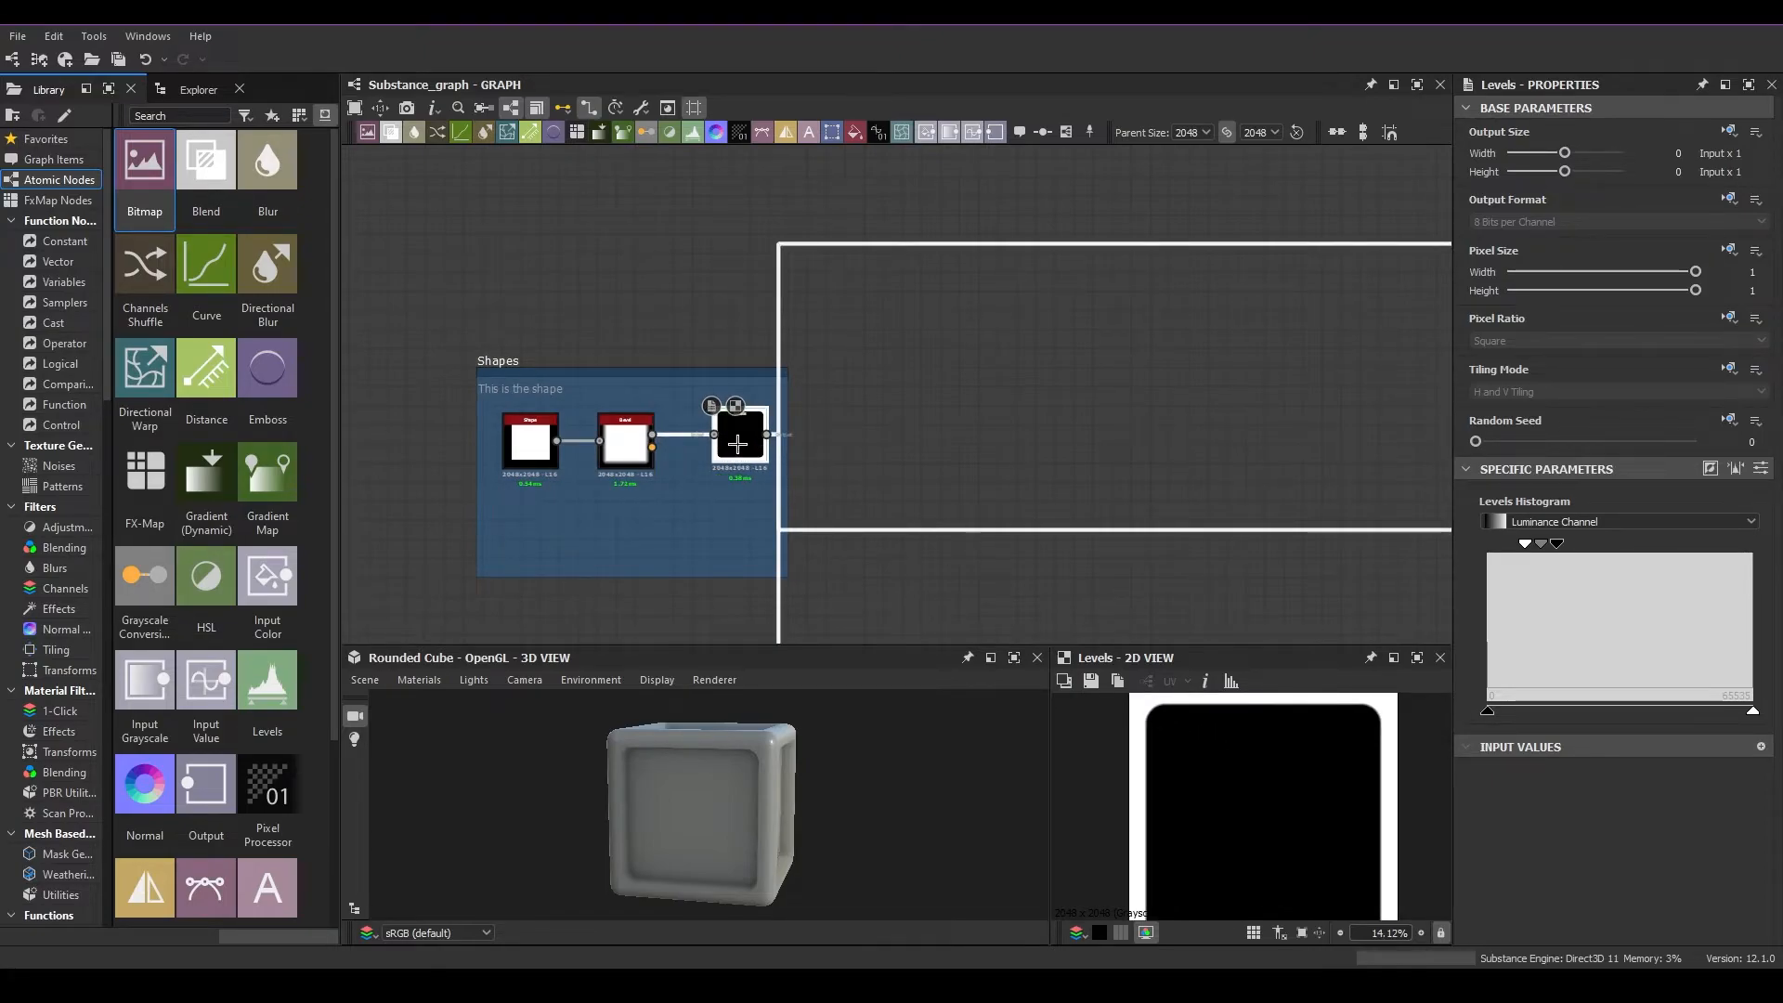
# Preview the Height output node at the end of the graph in the 2D view
pyautogui.scroll(-1, 1221, 796)
pyautogui.moveTo(1107, 532); pyautogui.dragTo(645, 367, button='middle')
pyautogui.scroll(-2, 631, 366)
pyautogui.scroll(4, 1152, 420)
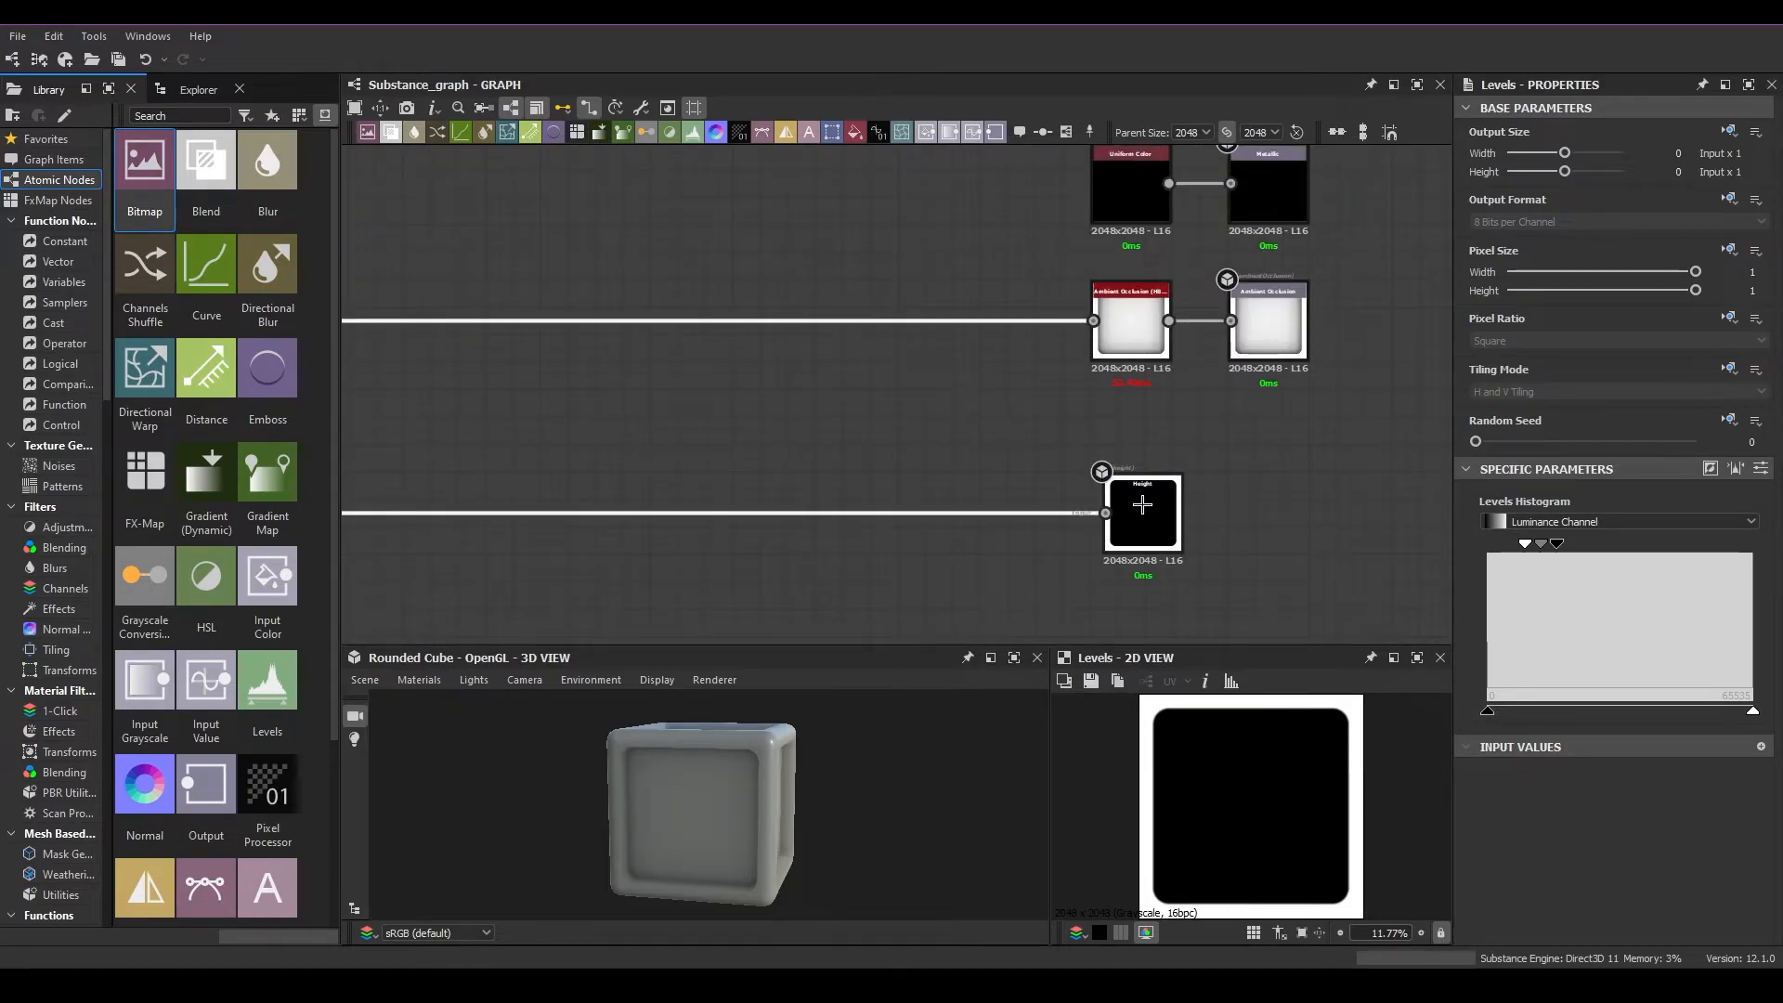
pyautogui.moveTo(1035, 299)
pyautogui.mouseDown(button='middle')
pyautogui.moveTo(1040, 636)
pyautogui.moveTo(1031, 315)
pyautogui.mouseUp(button='middle')
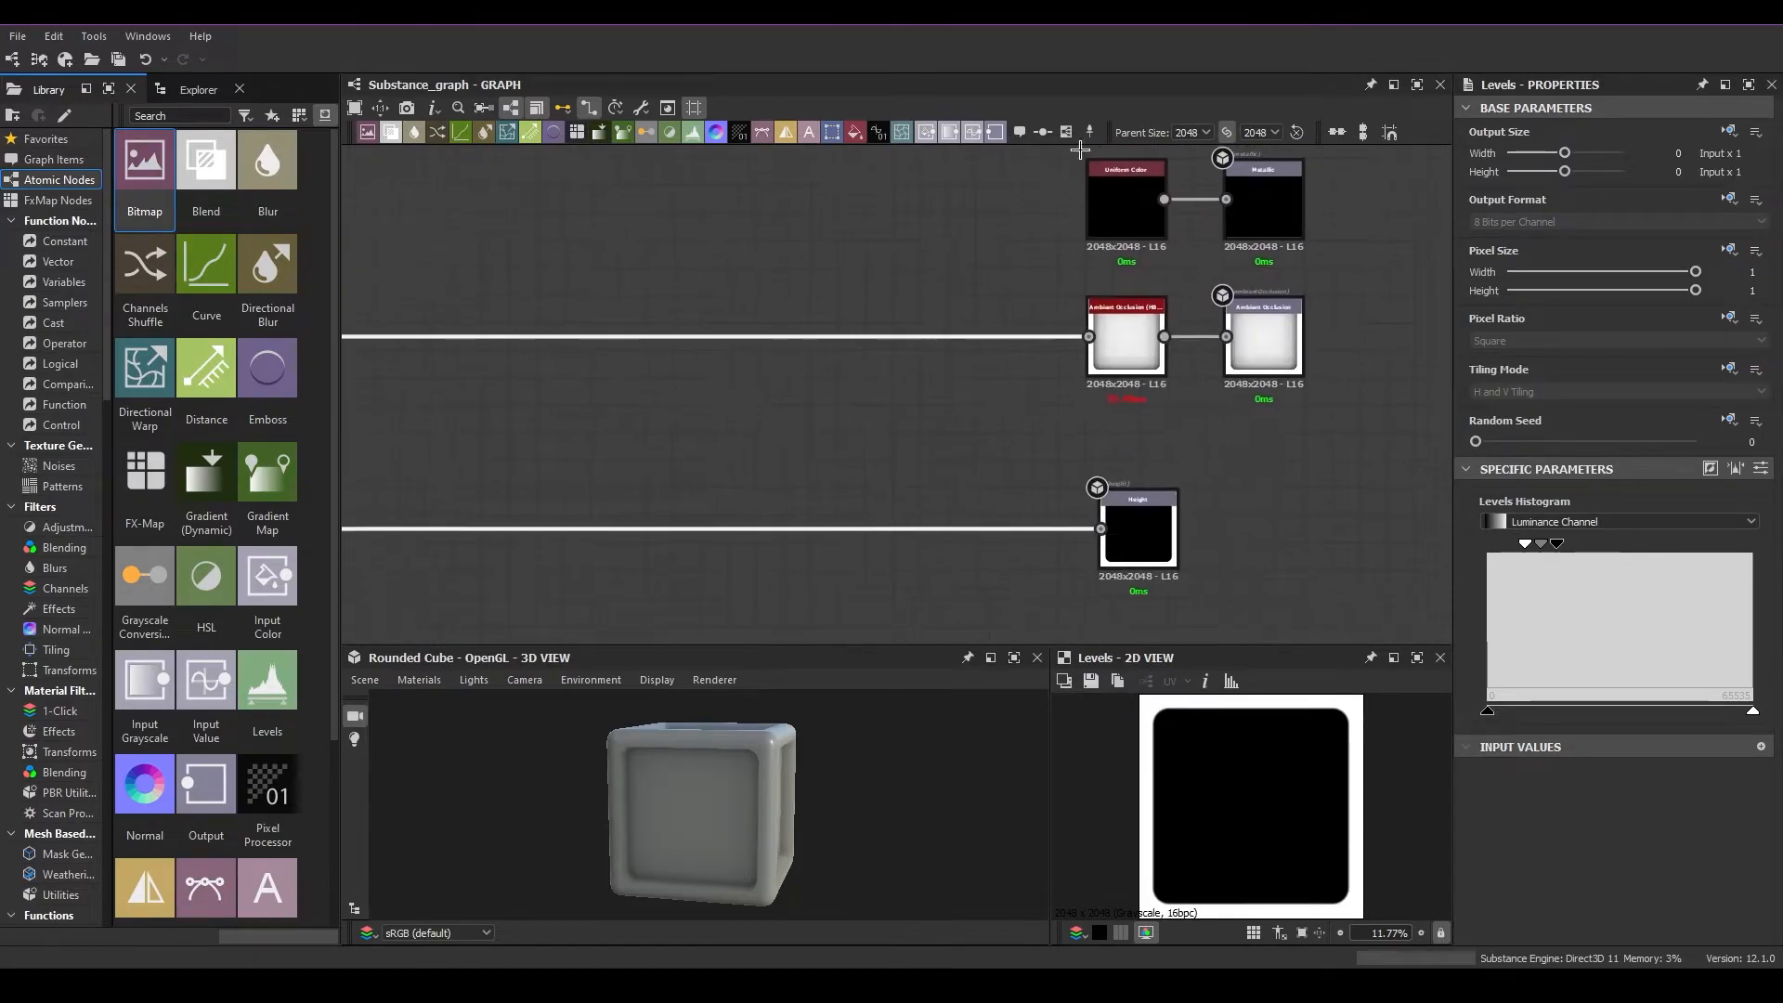
pyautogui.click(1152, 521)
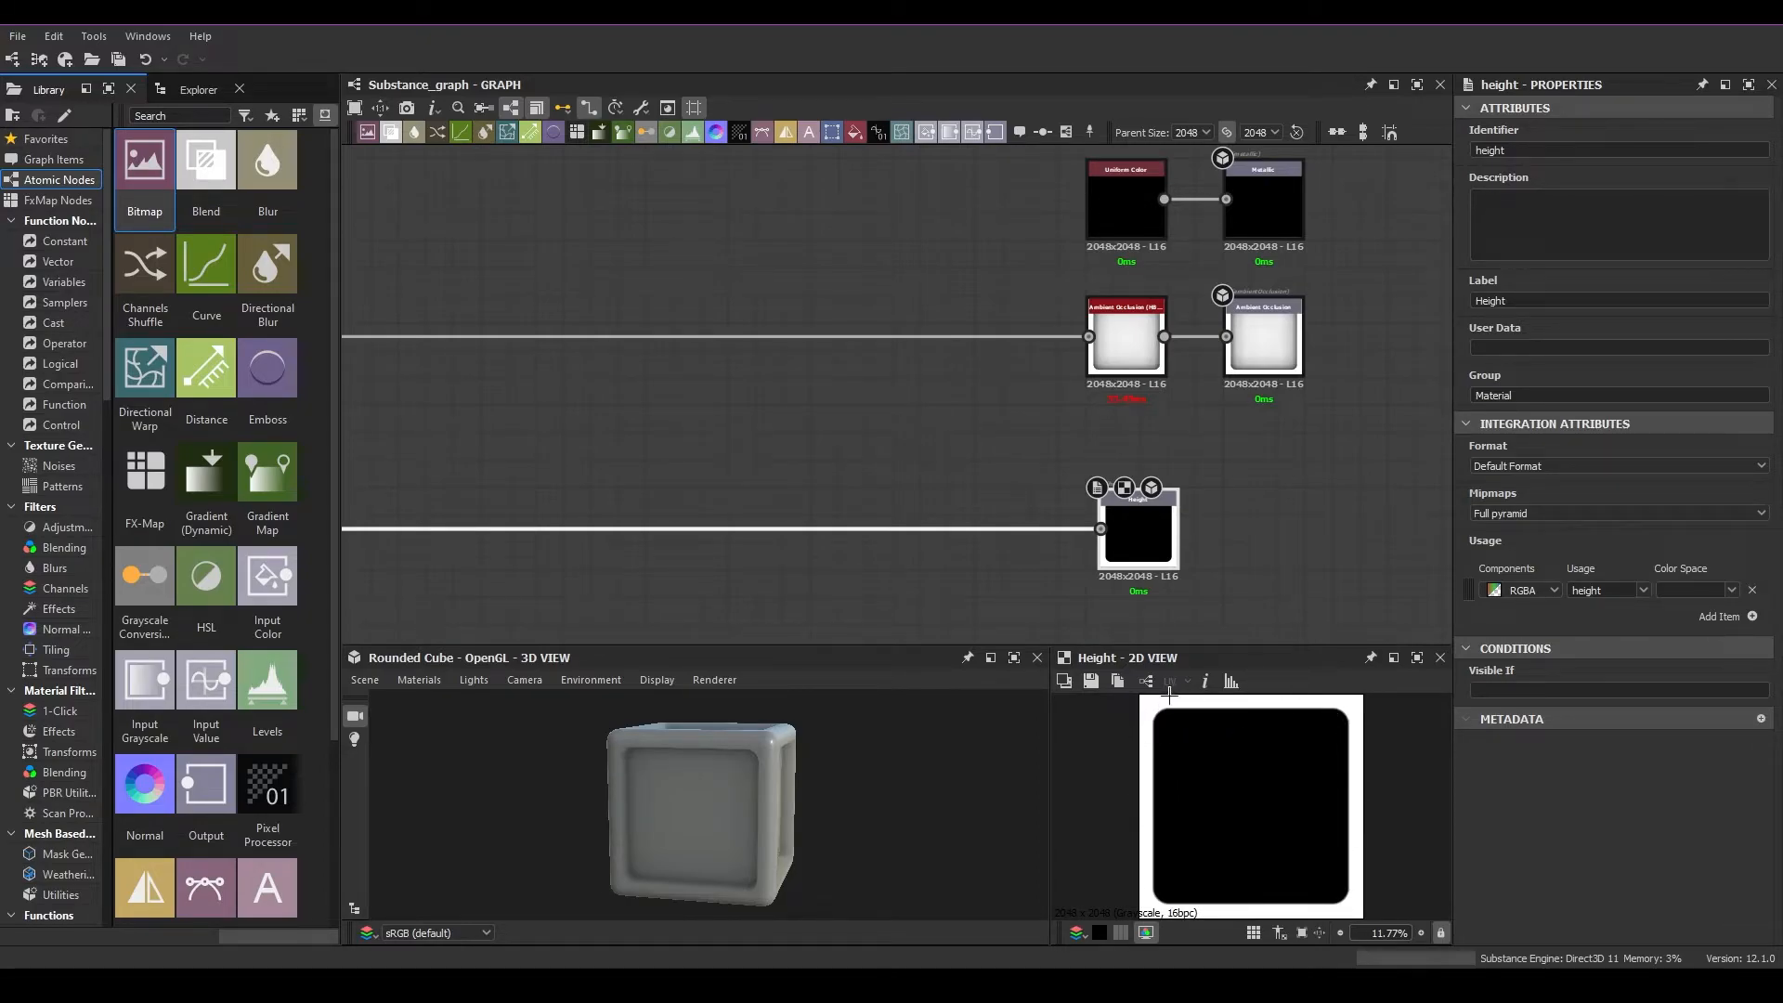
pyautogui.scroll(4, 1152, 539)
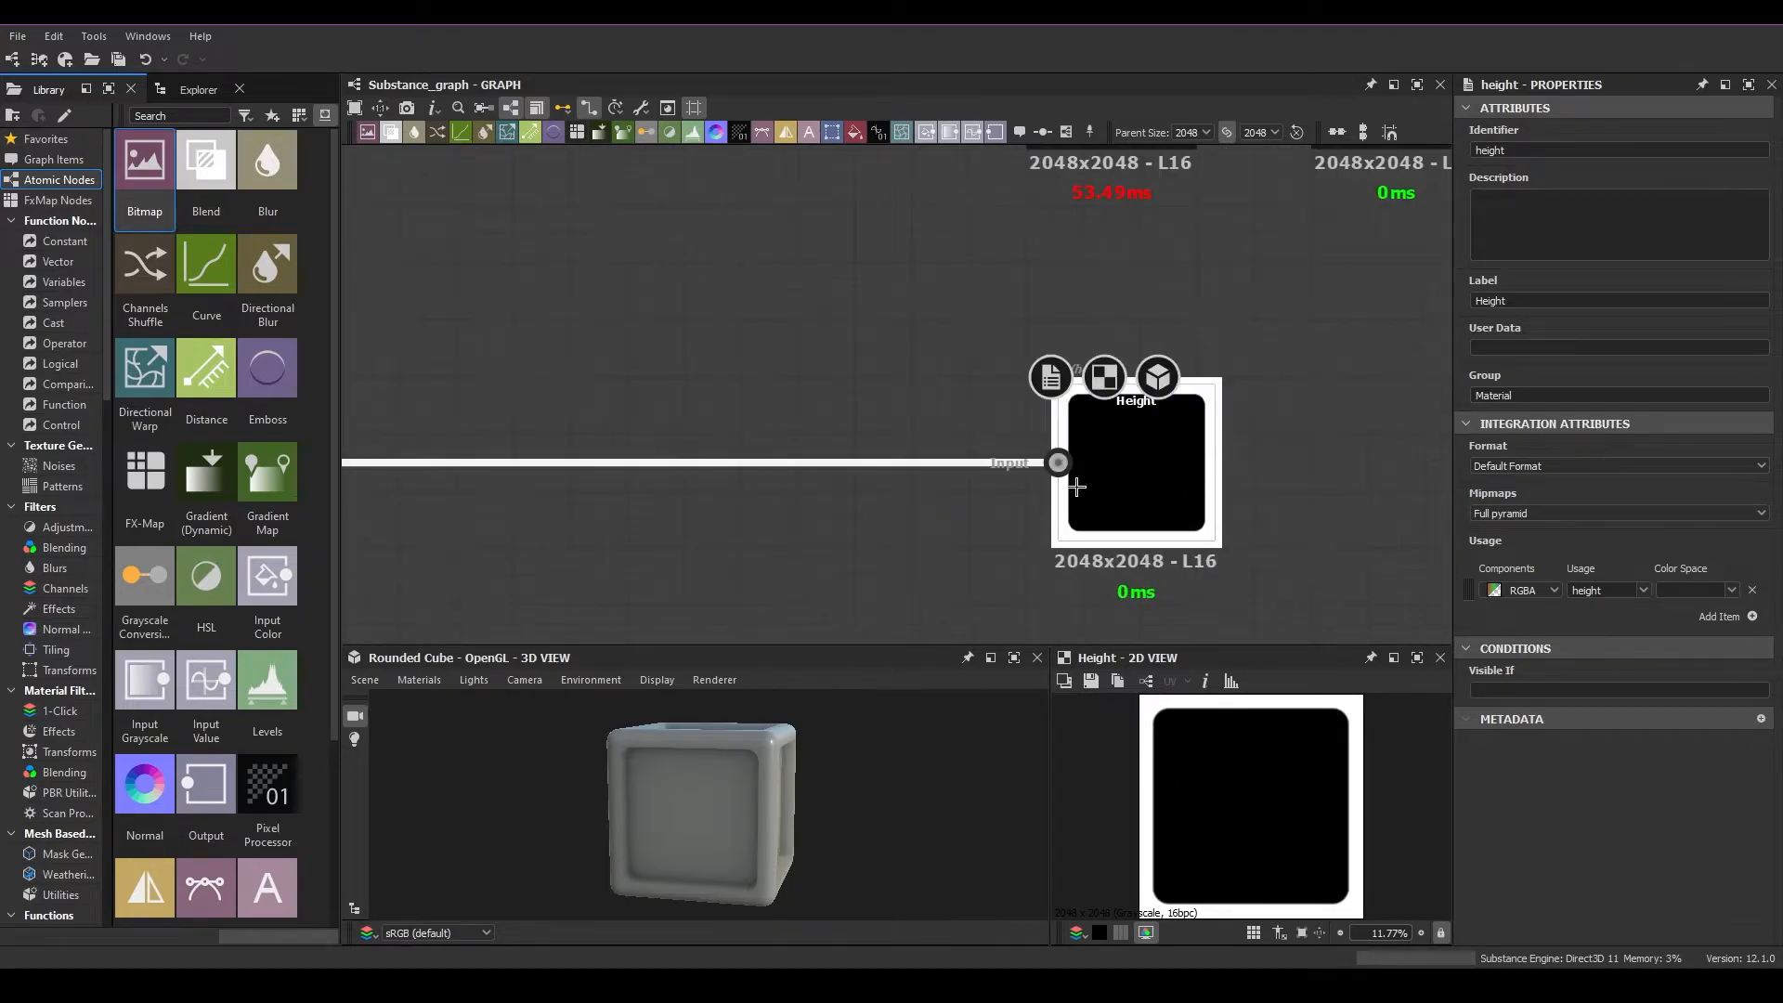
# Examine the recessed faces and edges of the rounded cube in the 3D view
pyautogui.moveTo(799, 800); pyautogui.dragTo(569, 743)
pyautogui.scroll(5, 768, 785)
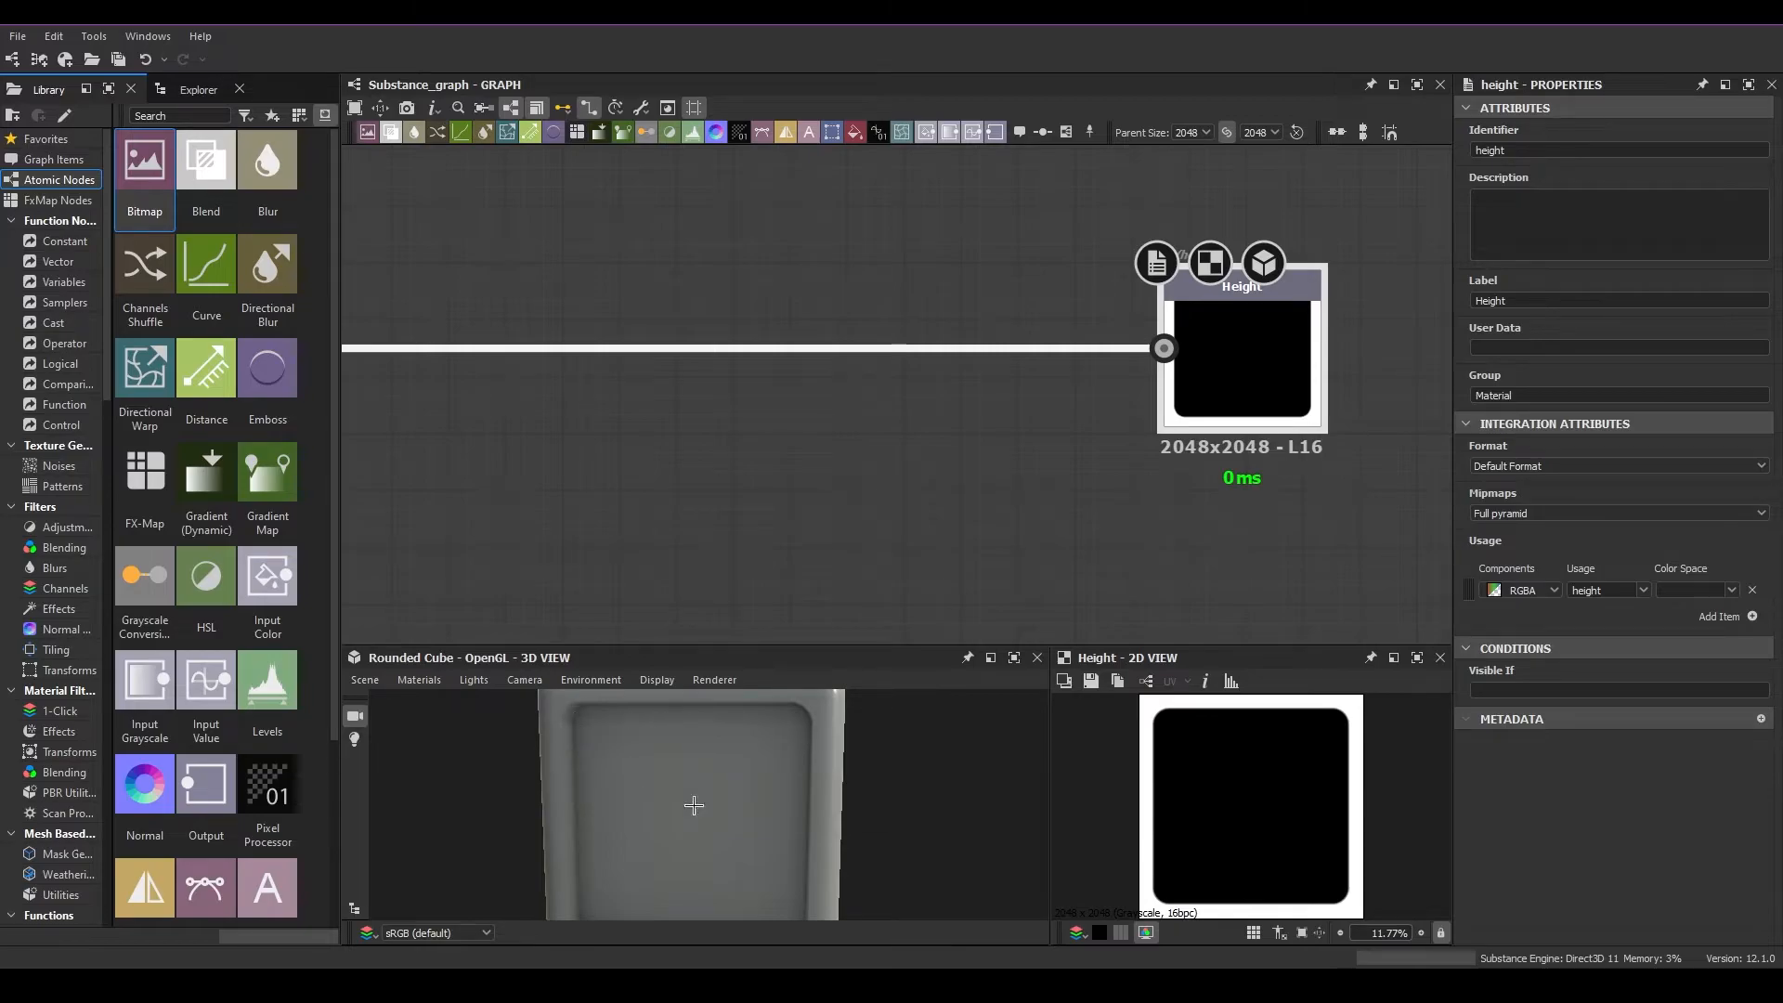
pyautogui.moveTo(696, 822); pyautogui.dragTo(611, 792)
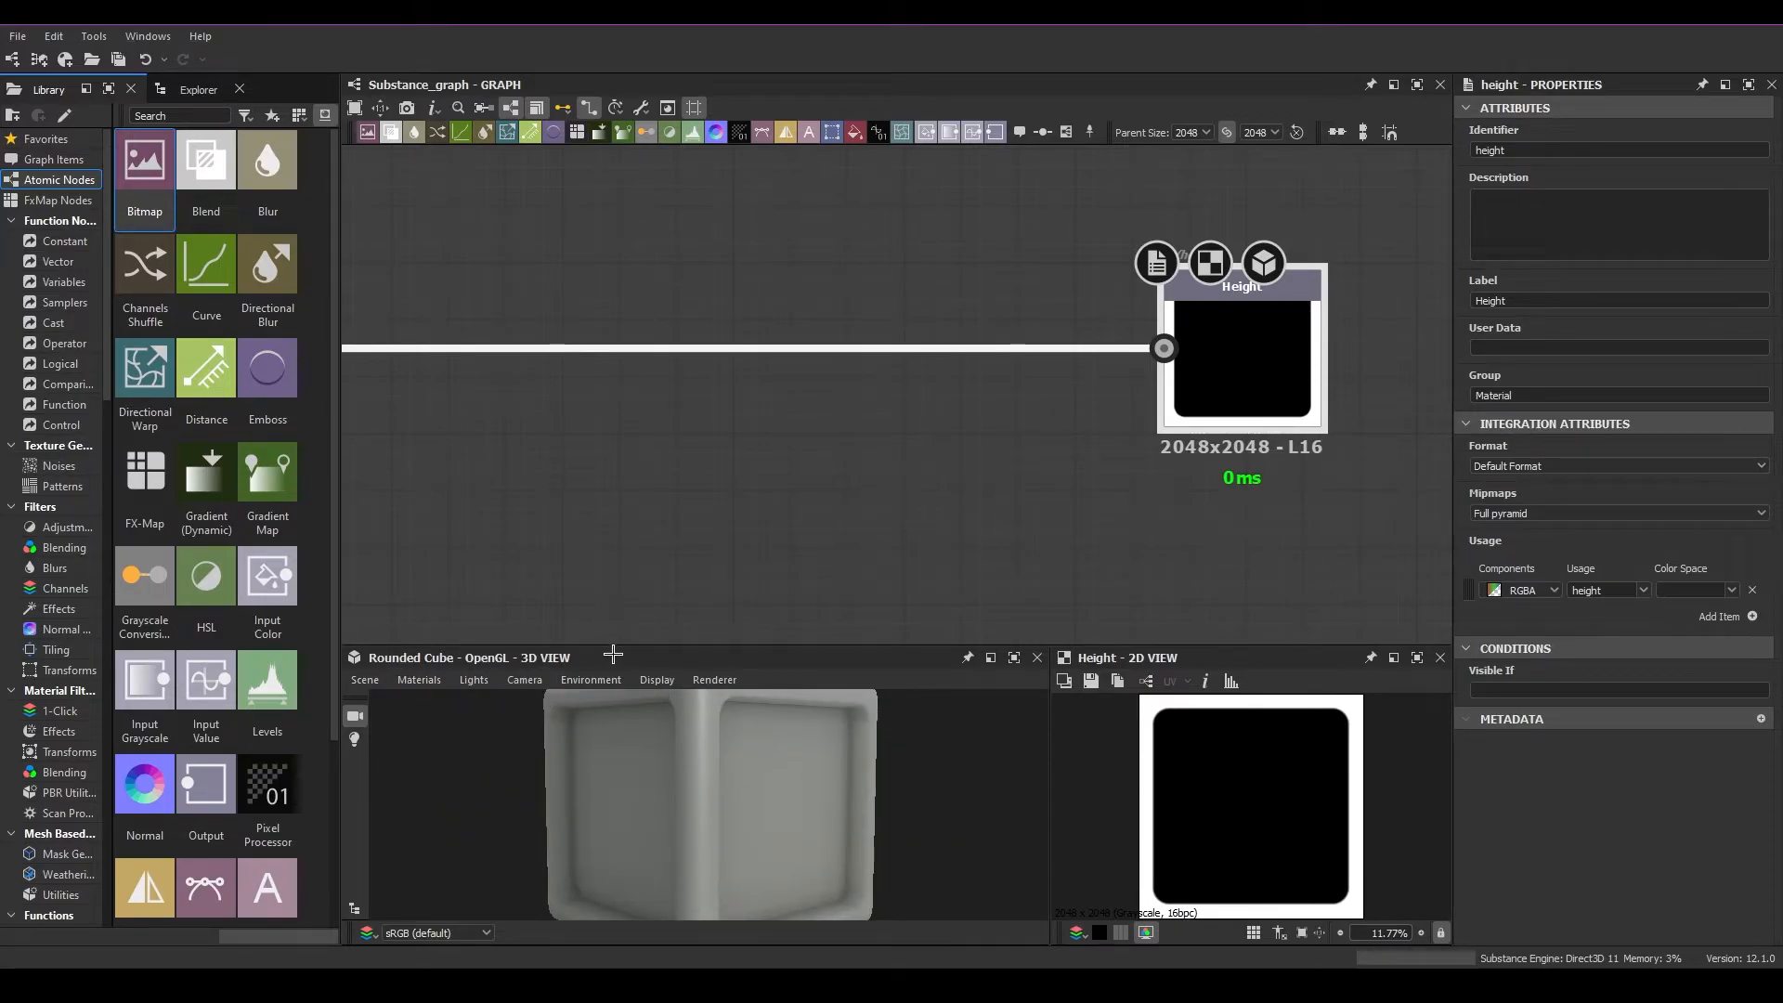
# Enlarge the 3D view and set the height Scale to 6.23 in the Metallic Roughness material's Tesselation + Displacement settings
pyautogui.moveTo(618, 644); pyautogui.dragTo(618, 574)
pyautogui.click(419, 610)
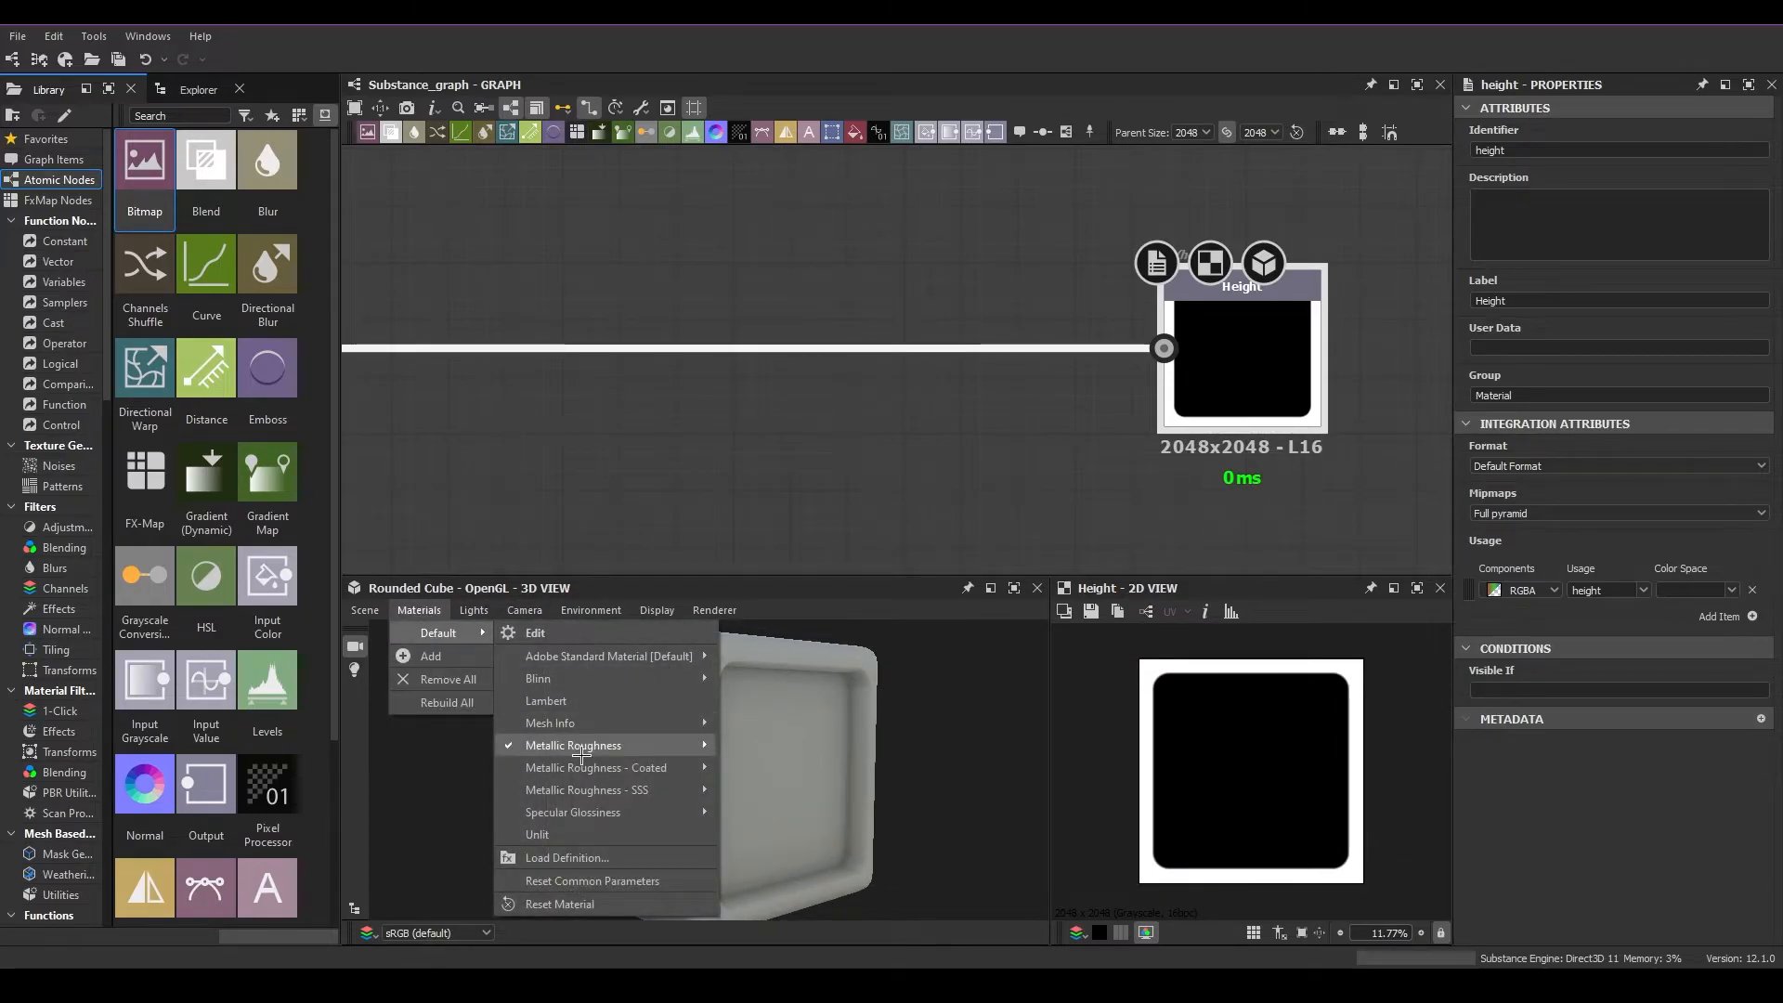
pyautogui.moveTo(421, 613)
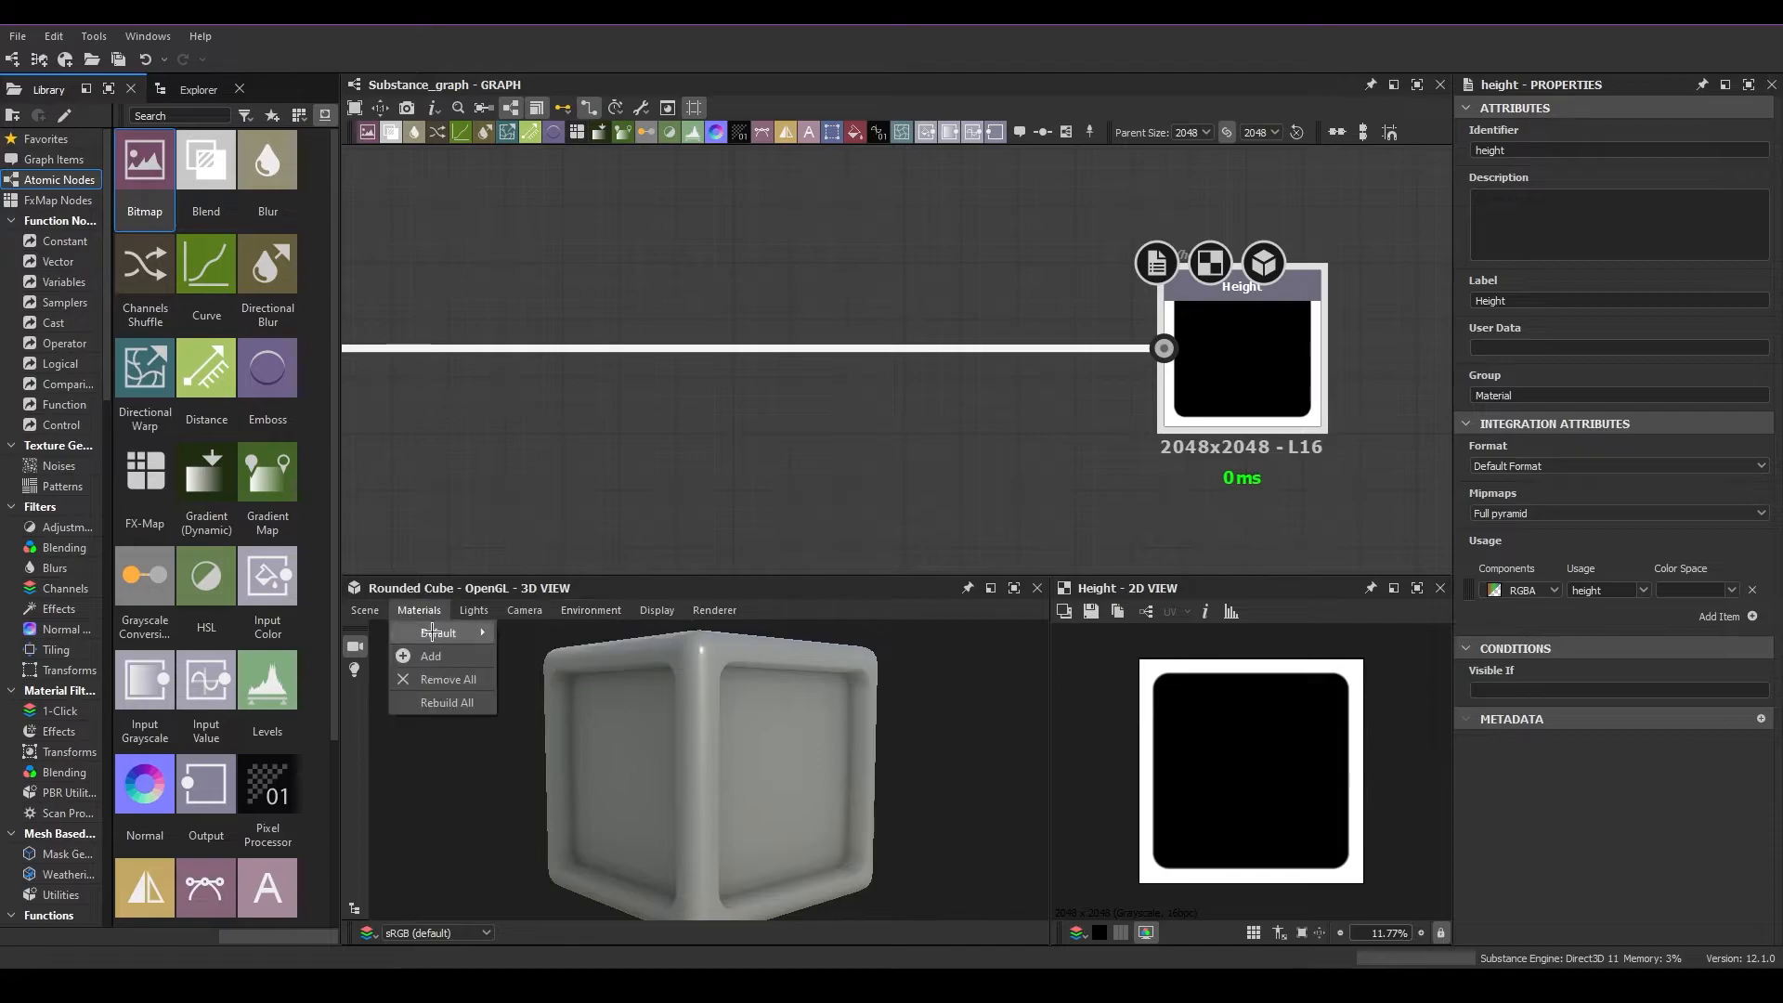
pyautogui.moveTo(643, 750)
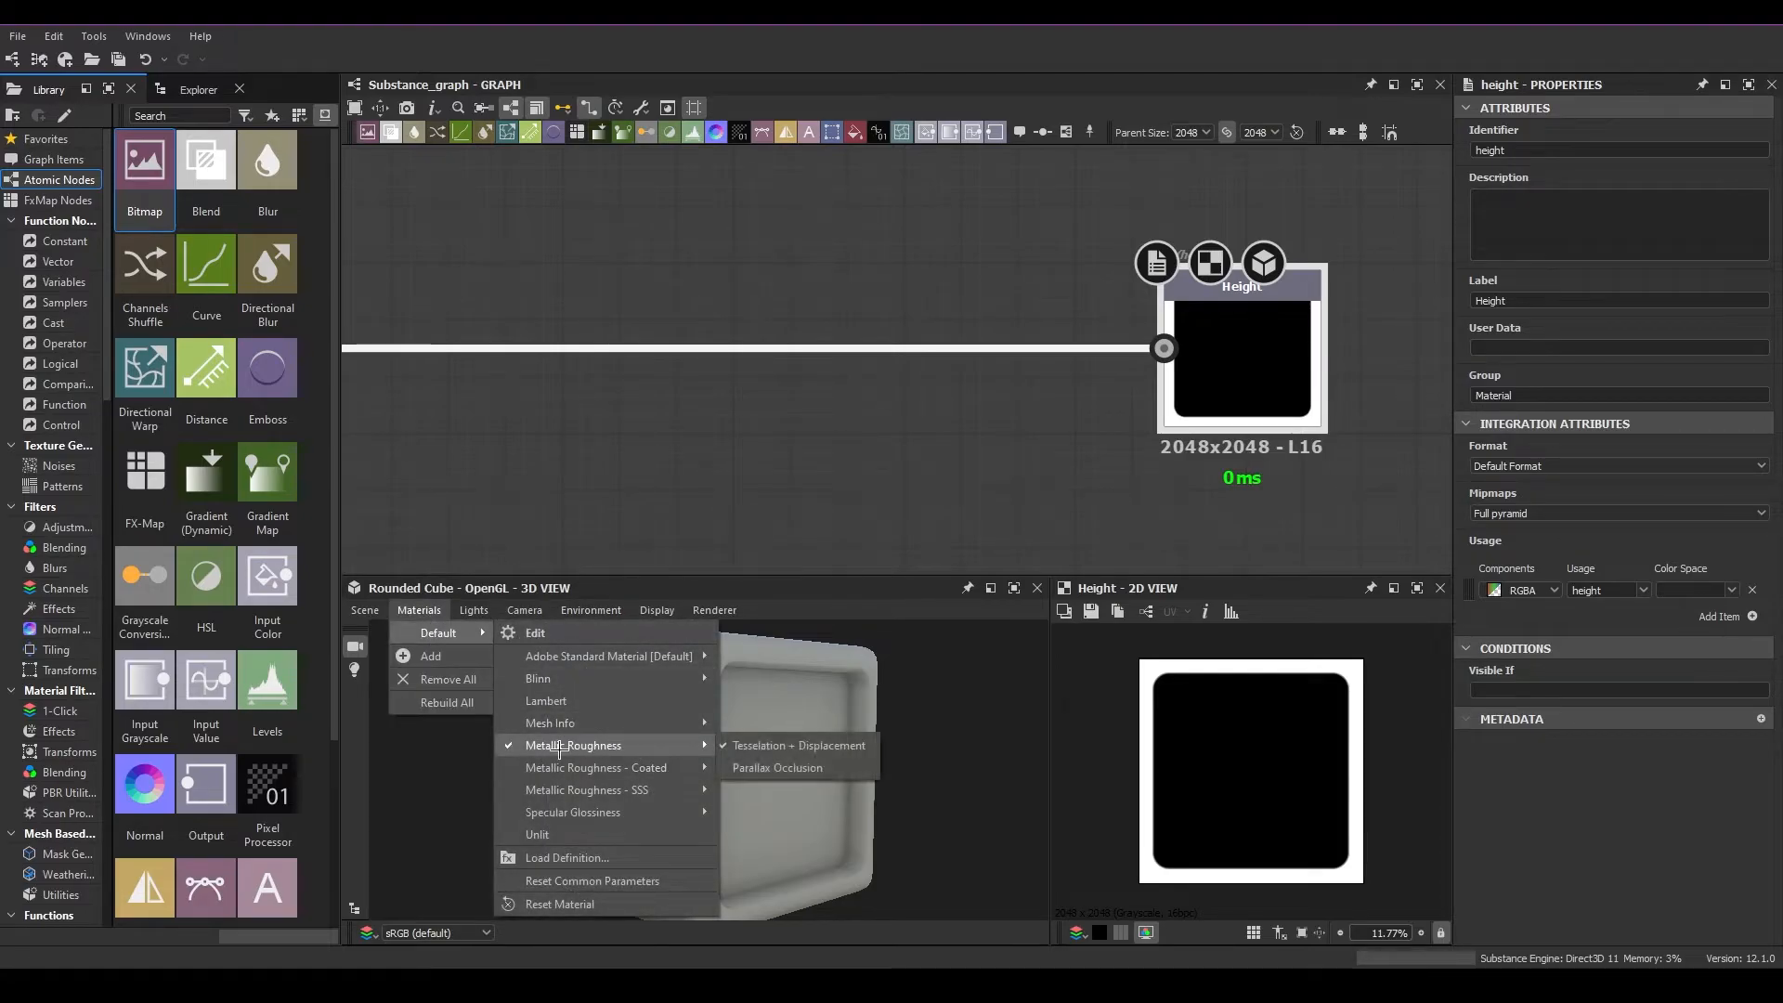
pyautogui.click(799, 746)
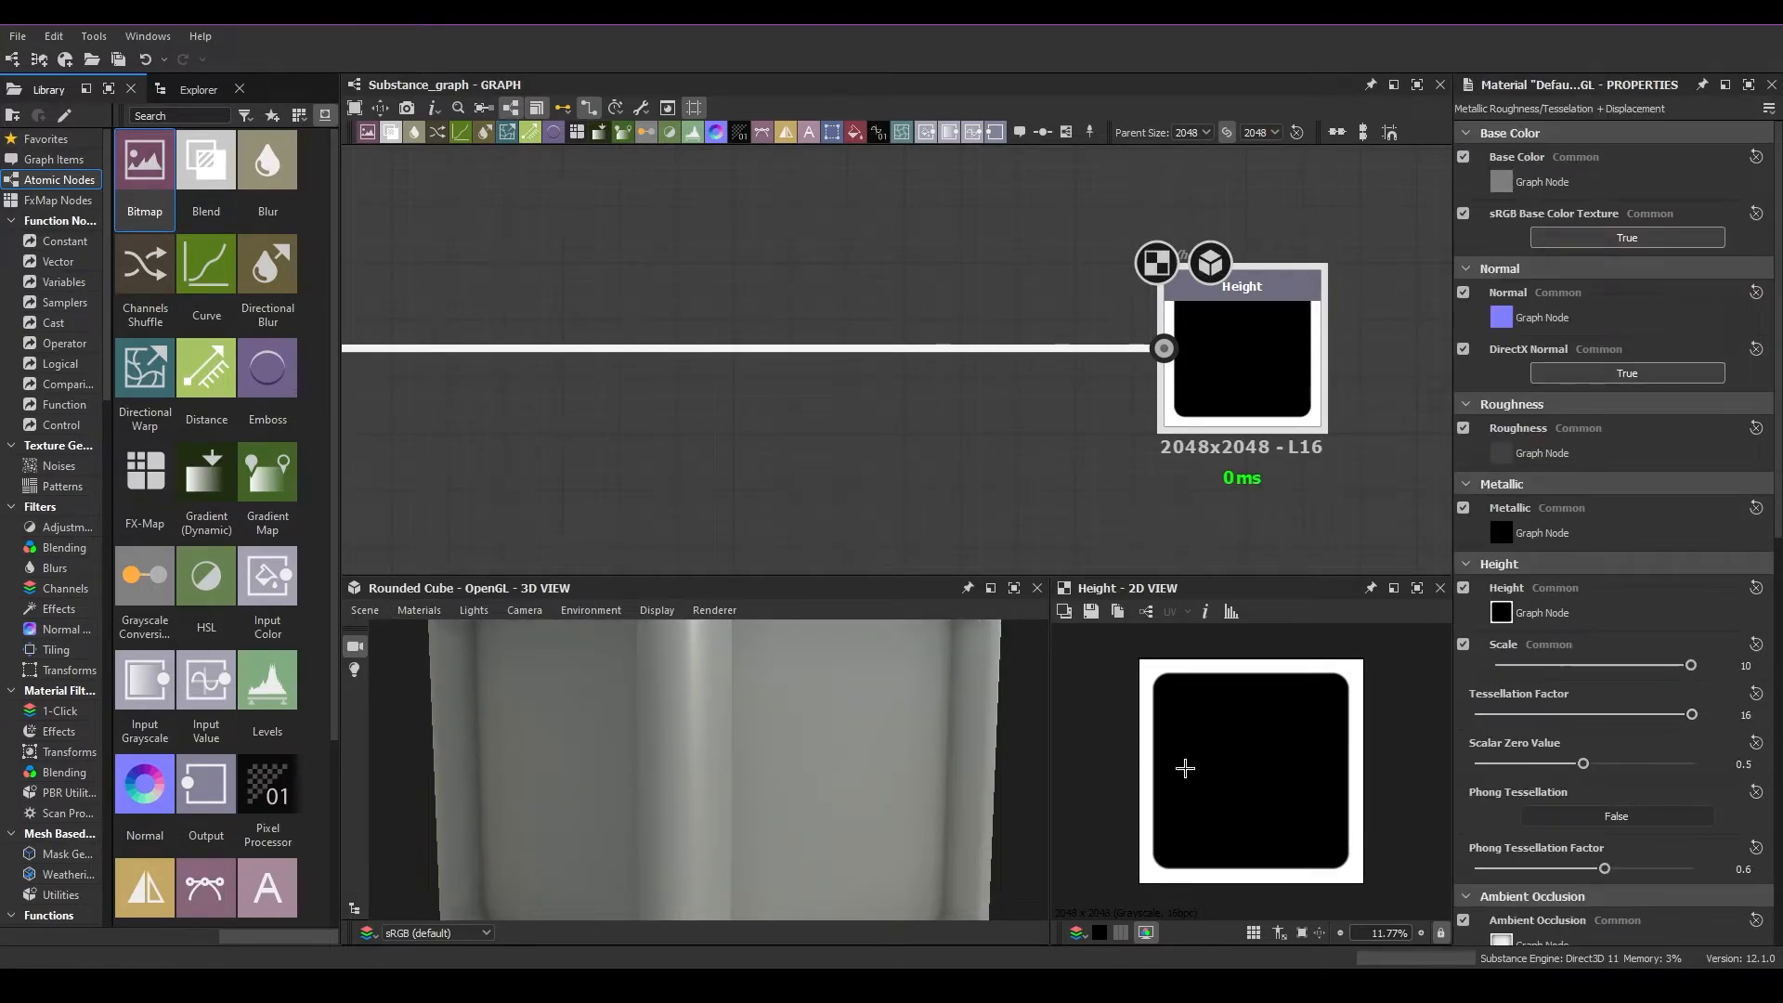
pyautogui.scroll(-5, 876, 788)
pyautogui.moveTo(1690, 667); pyautogui.dragTo(1618, 675)
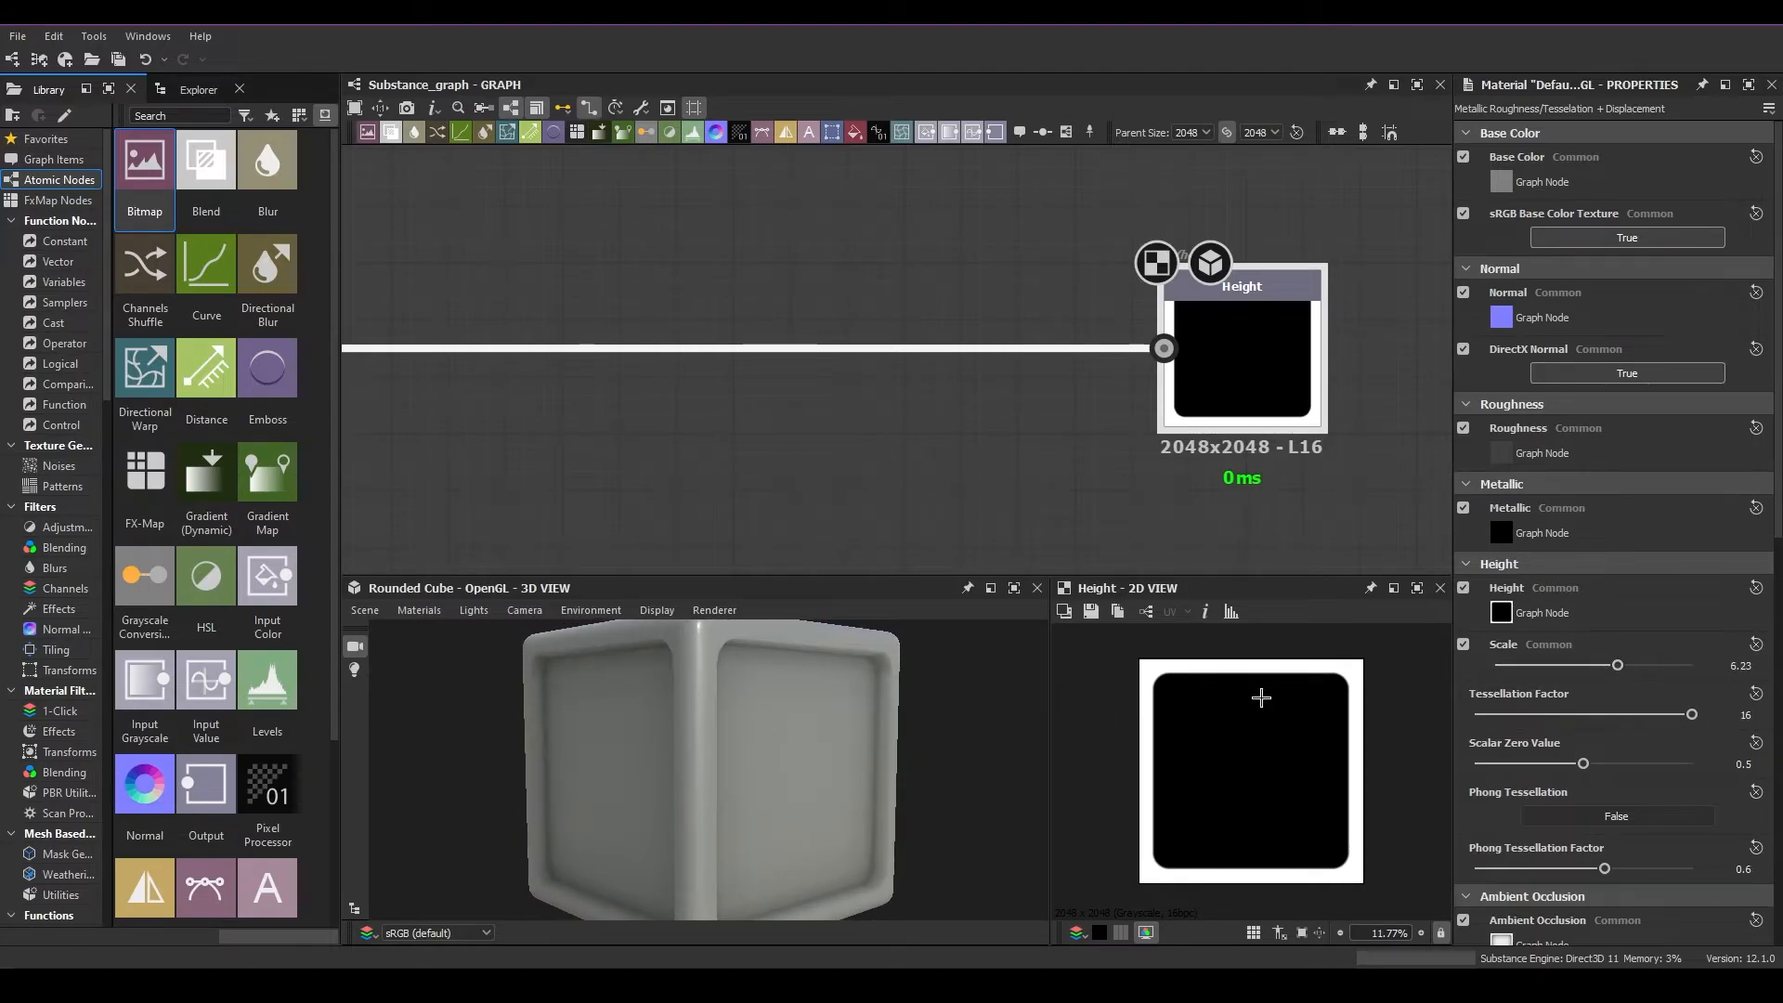
# Examine the displacement on the rounded cube from another angle and locate the Height output that feeds it
pyautogui.scroll(-3, 745, 664)
pyautogui.moveTo(844, 788); pyautogui.dragTo(788, 746)
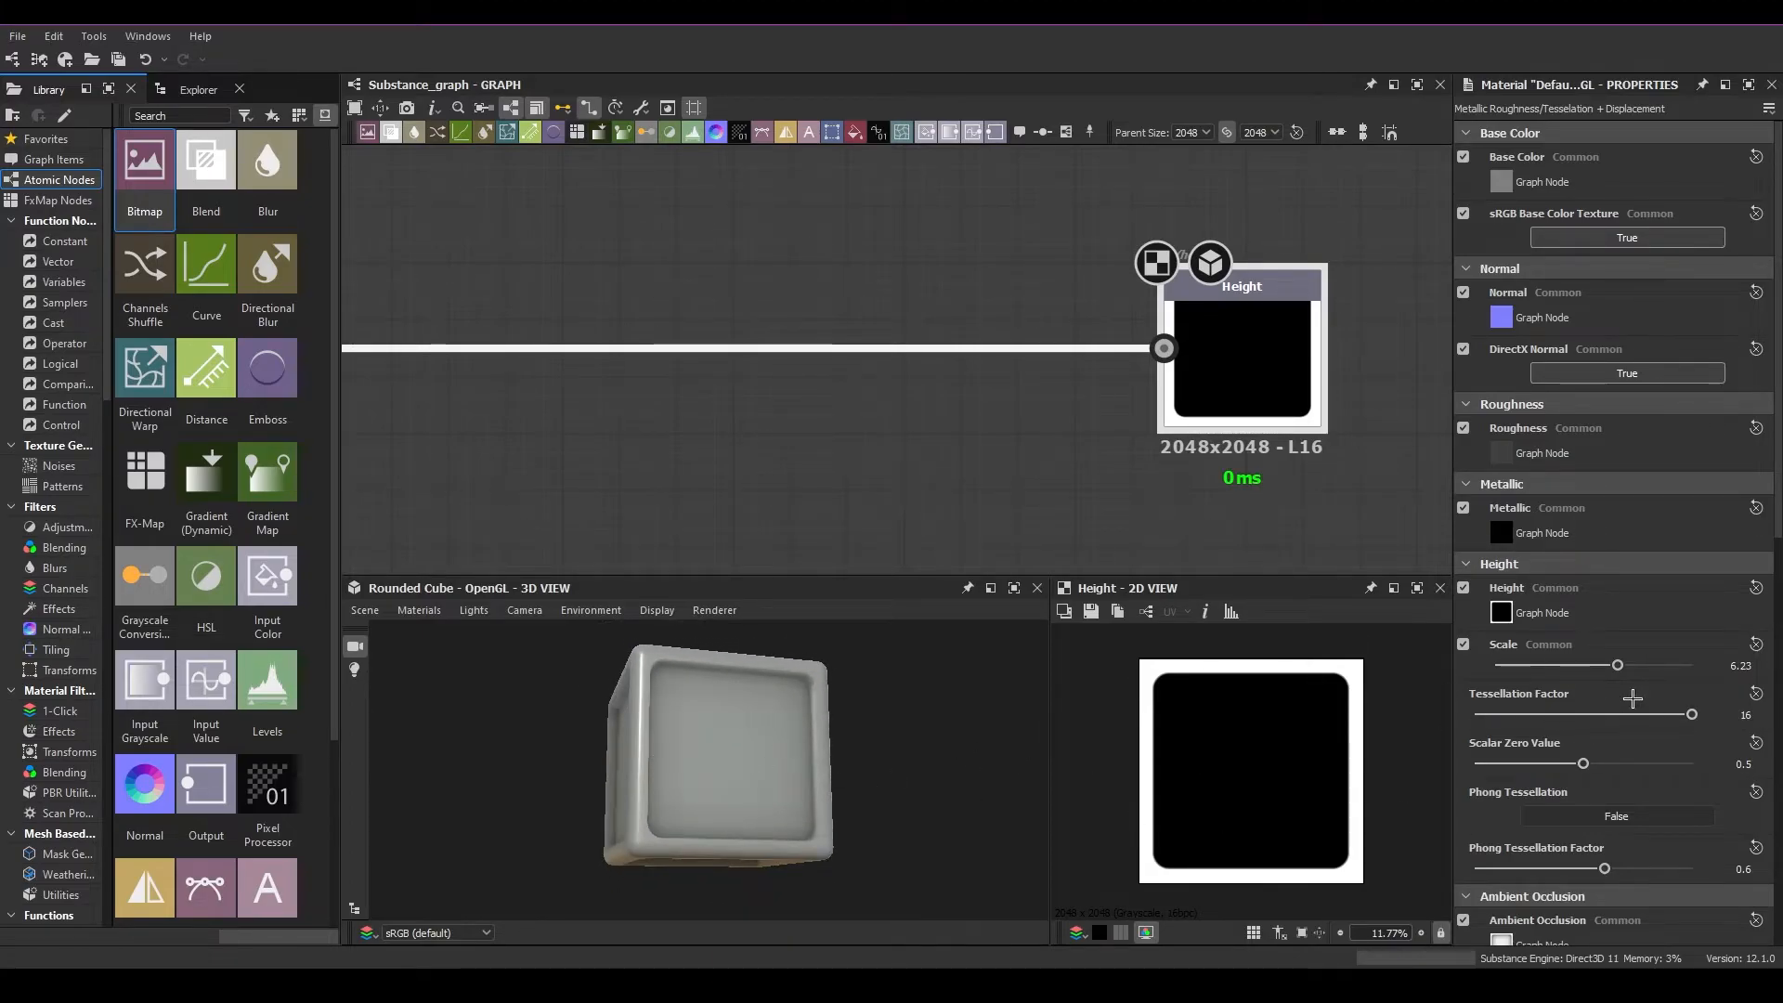
pyautogui.scroll(-1, 662, 797)
pyautogui.scroll(5, 681, 771)
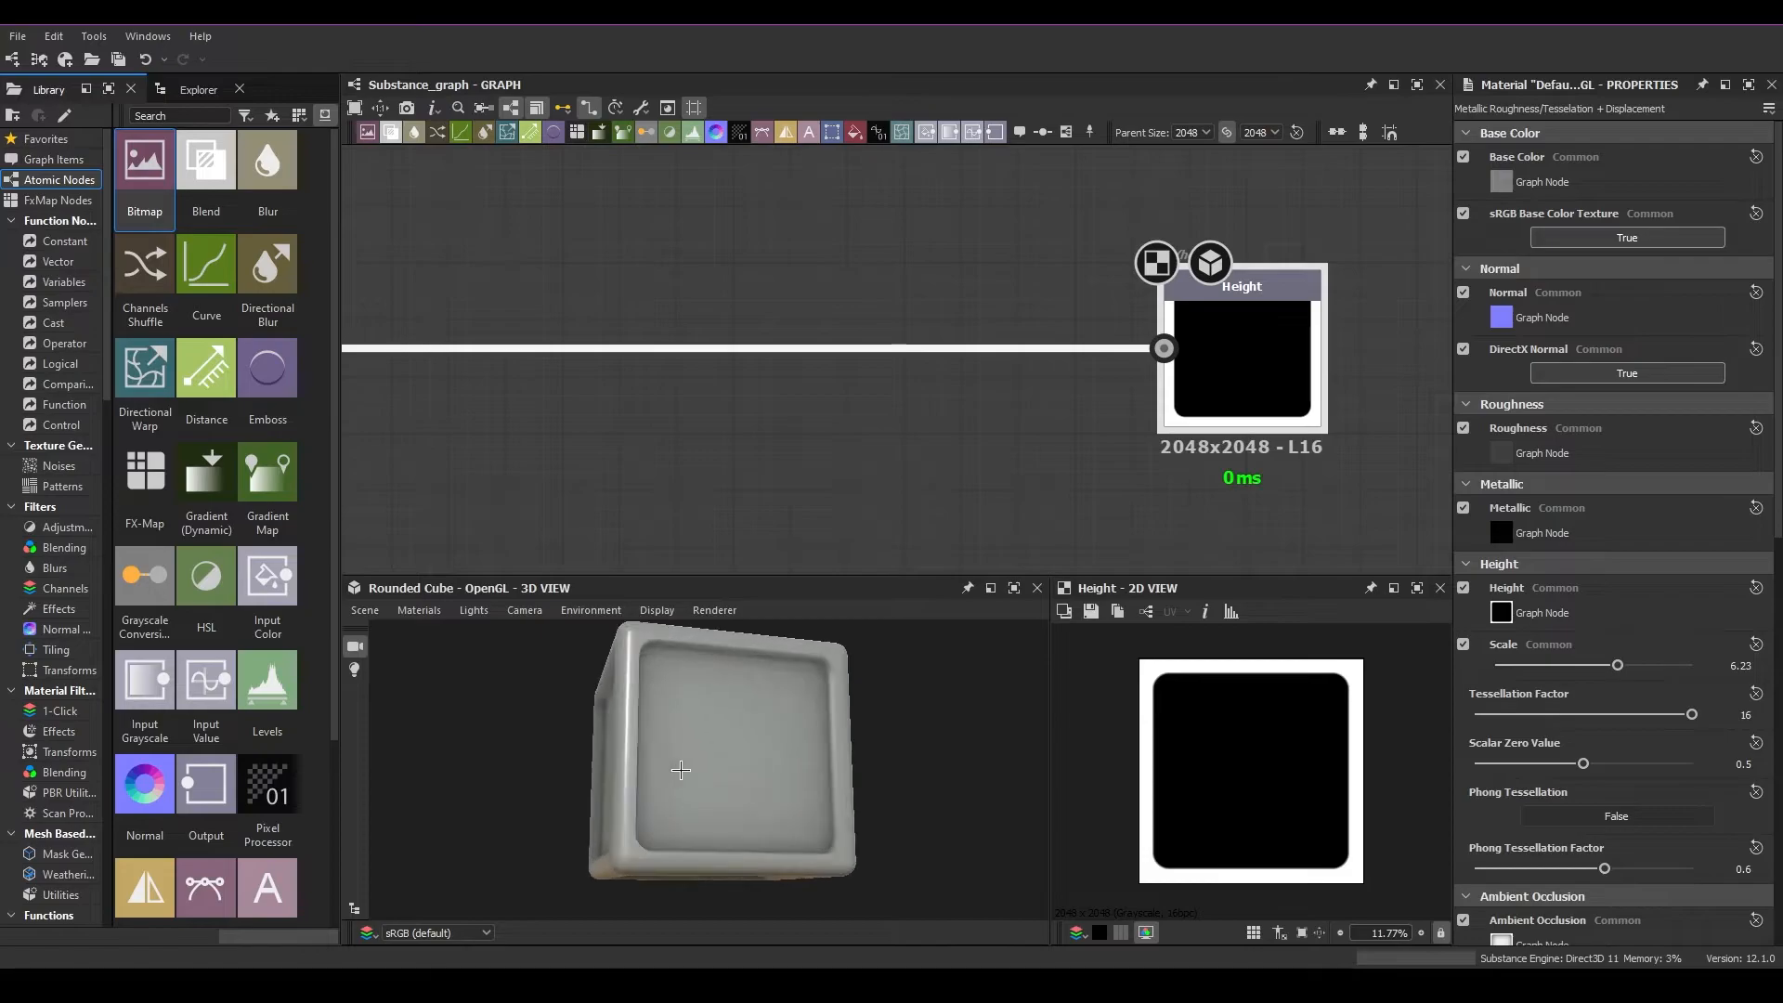
pyautogui.scroll(-3, 802, 672)
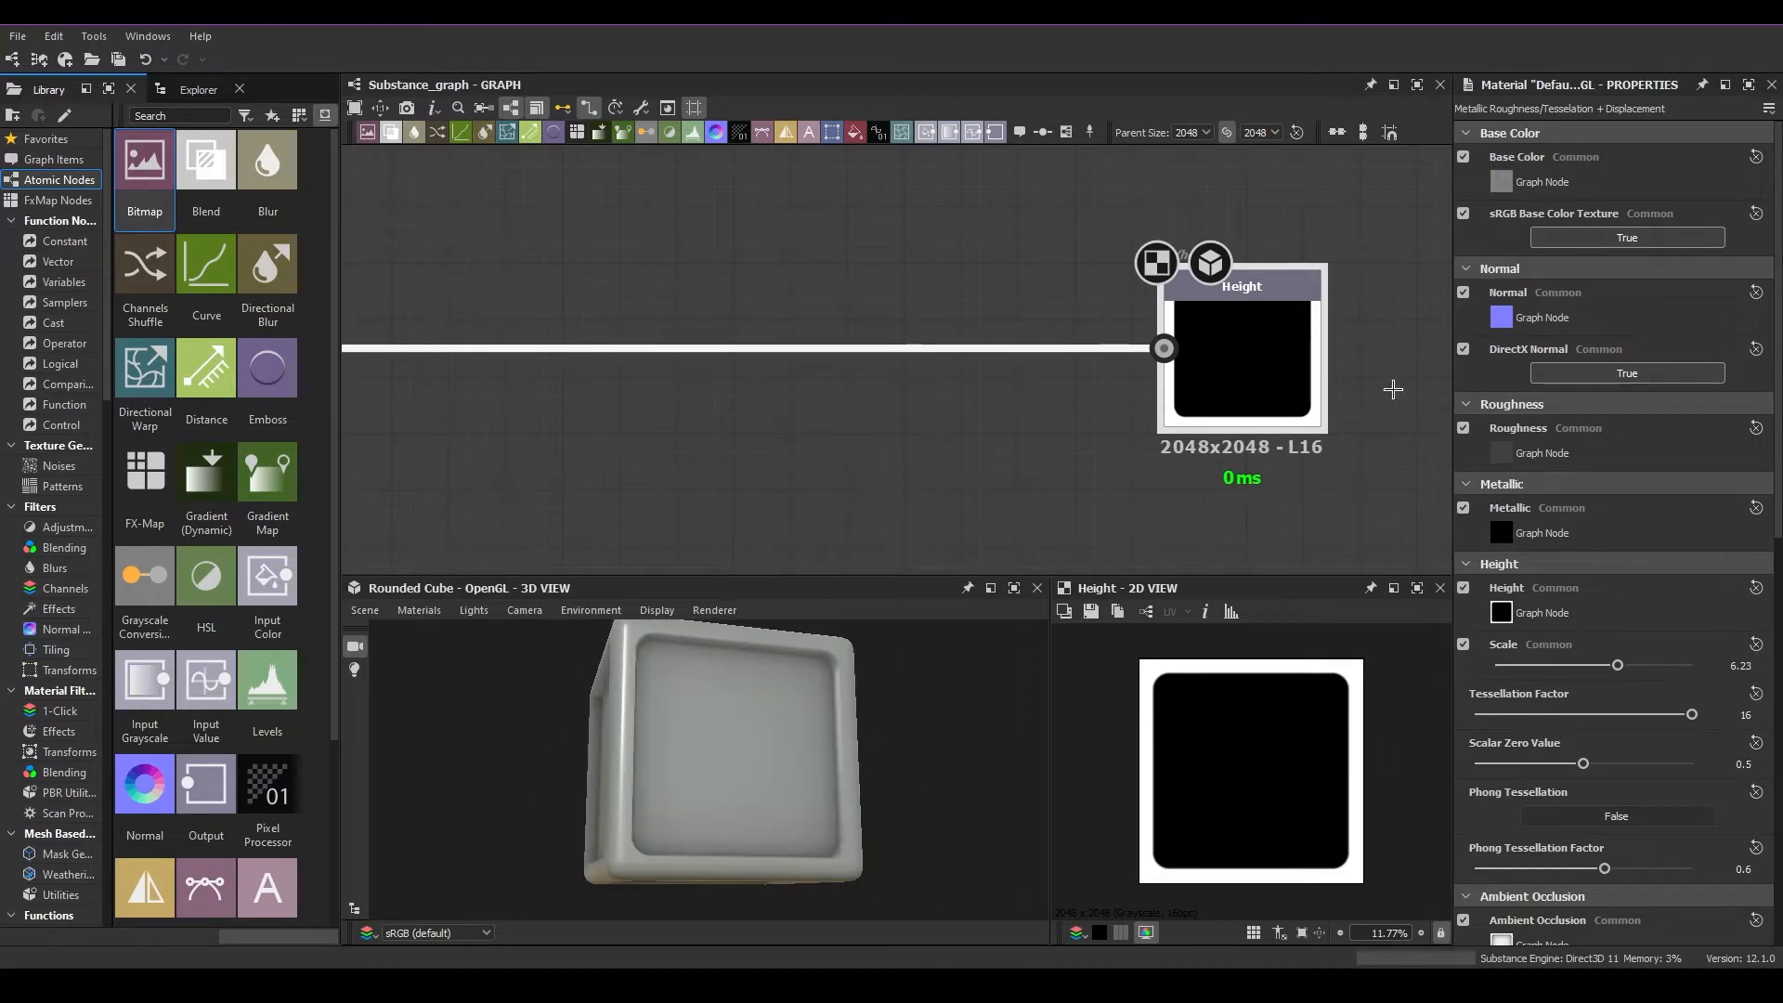
pyautogui.scroll(-3, 1090, 530)
pyautogui.scroll(-1, 1229, 498)
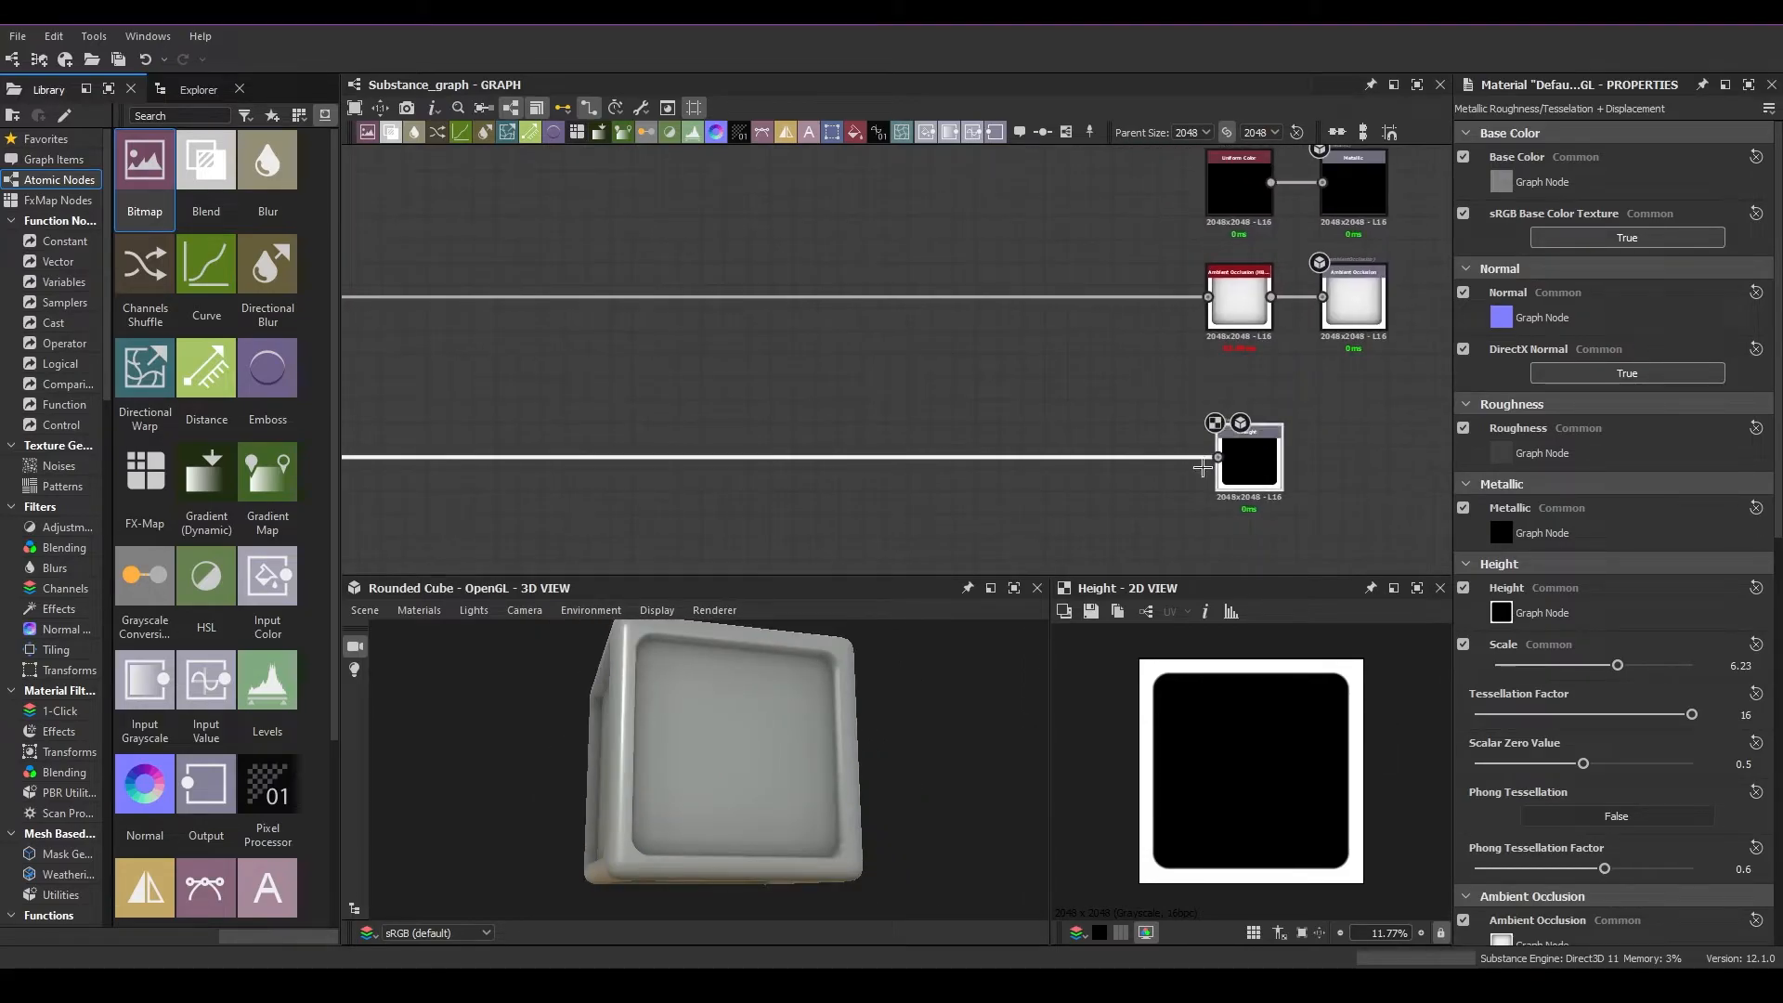
pyautogui.moveTo(1210, 461); pyautogui.dragTo(1325, 505, button='middle')
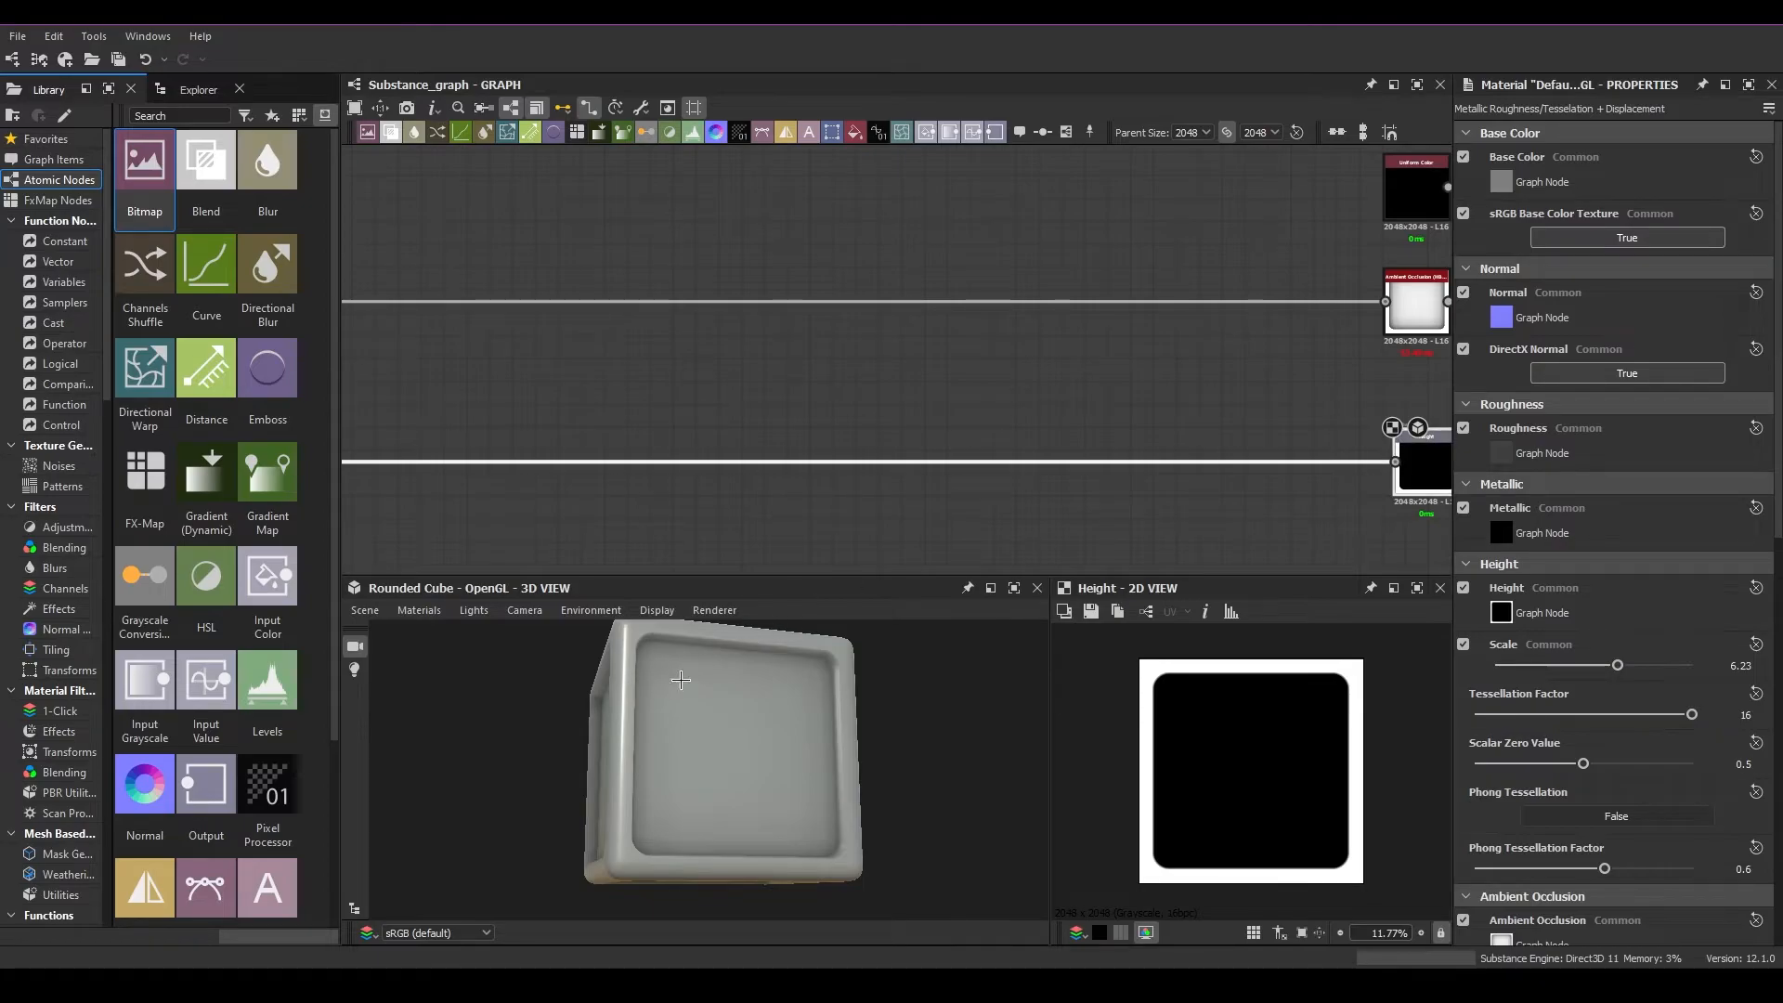
# Set the material's height Scale to 0 and inspect the cube's faces and edges up close
pyautogui.moveTo(1586, 665); pyautogui.dragTo(1491, 667)
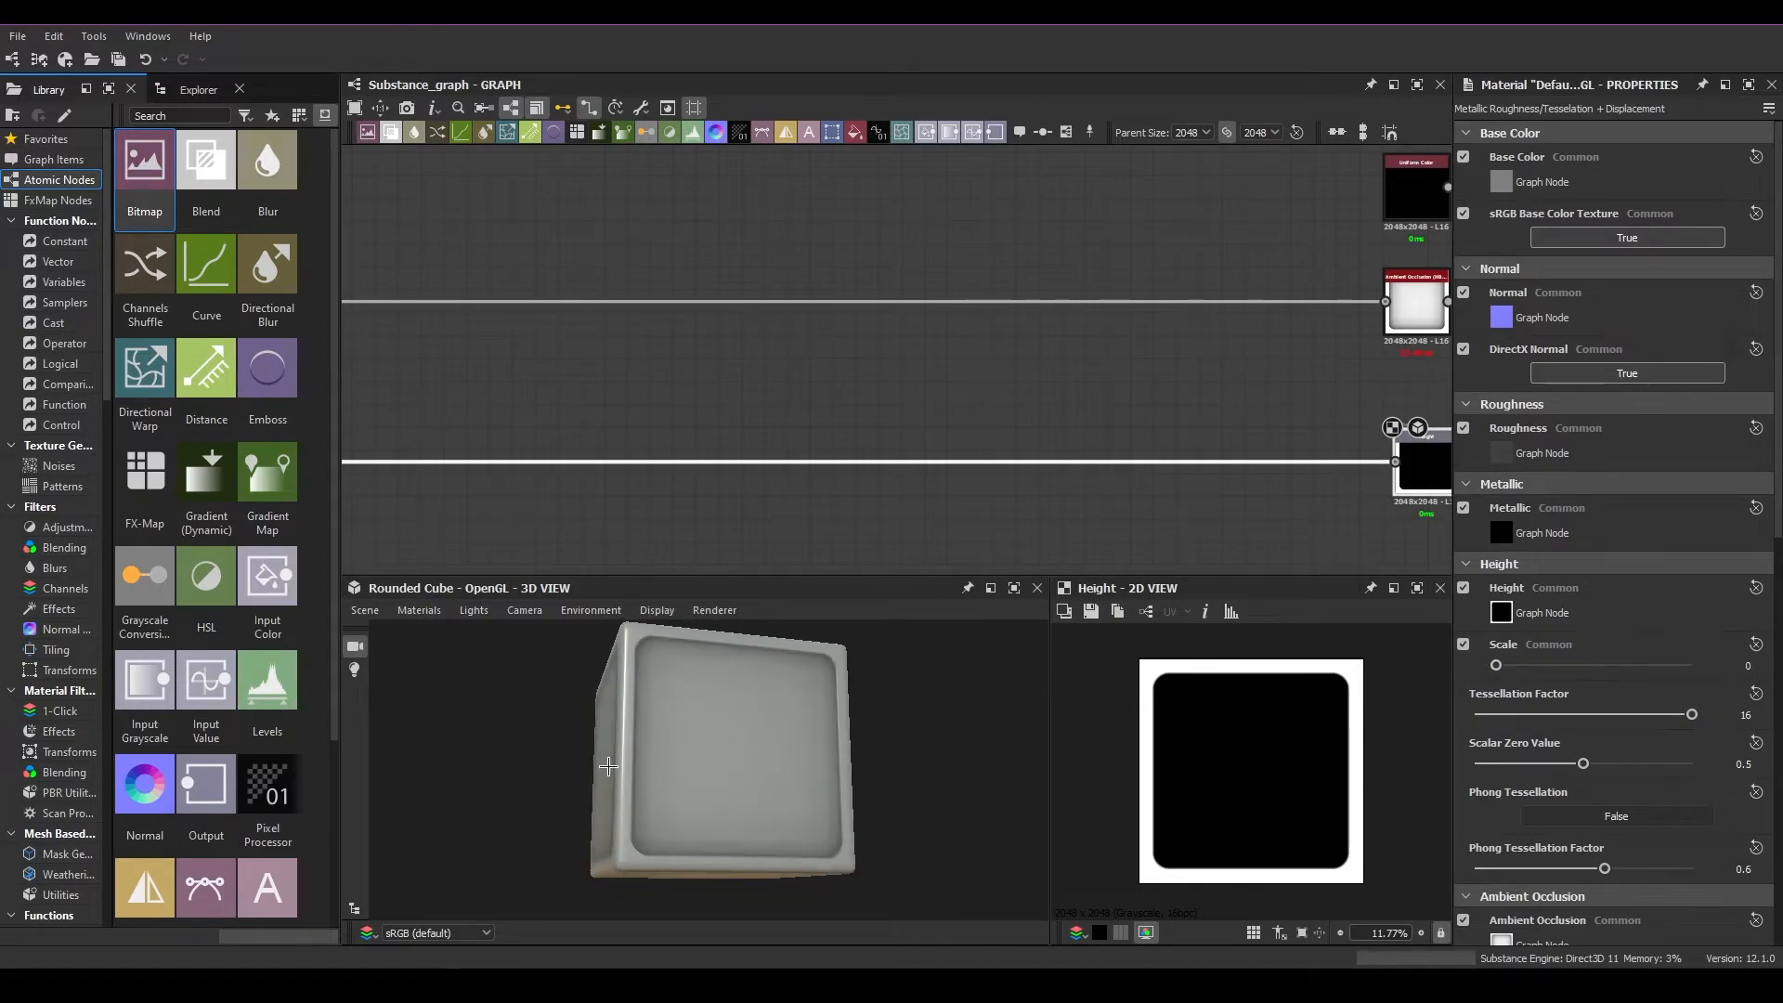
pyautogui.moveTo(666, 706); pyautogui.dragTo(771, 747)
pyautogui.scroll(4, 729, 754)
pyautogui.scroll(2, 737, 757)
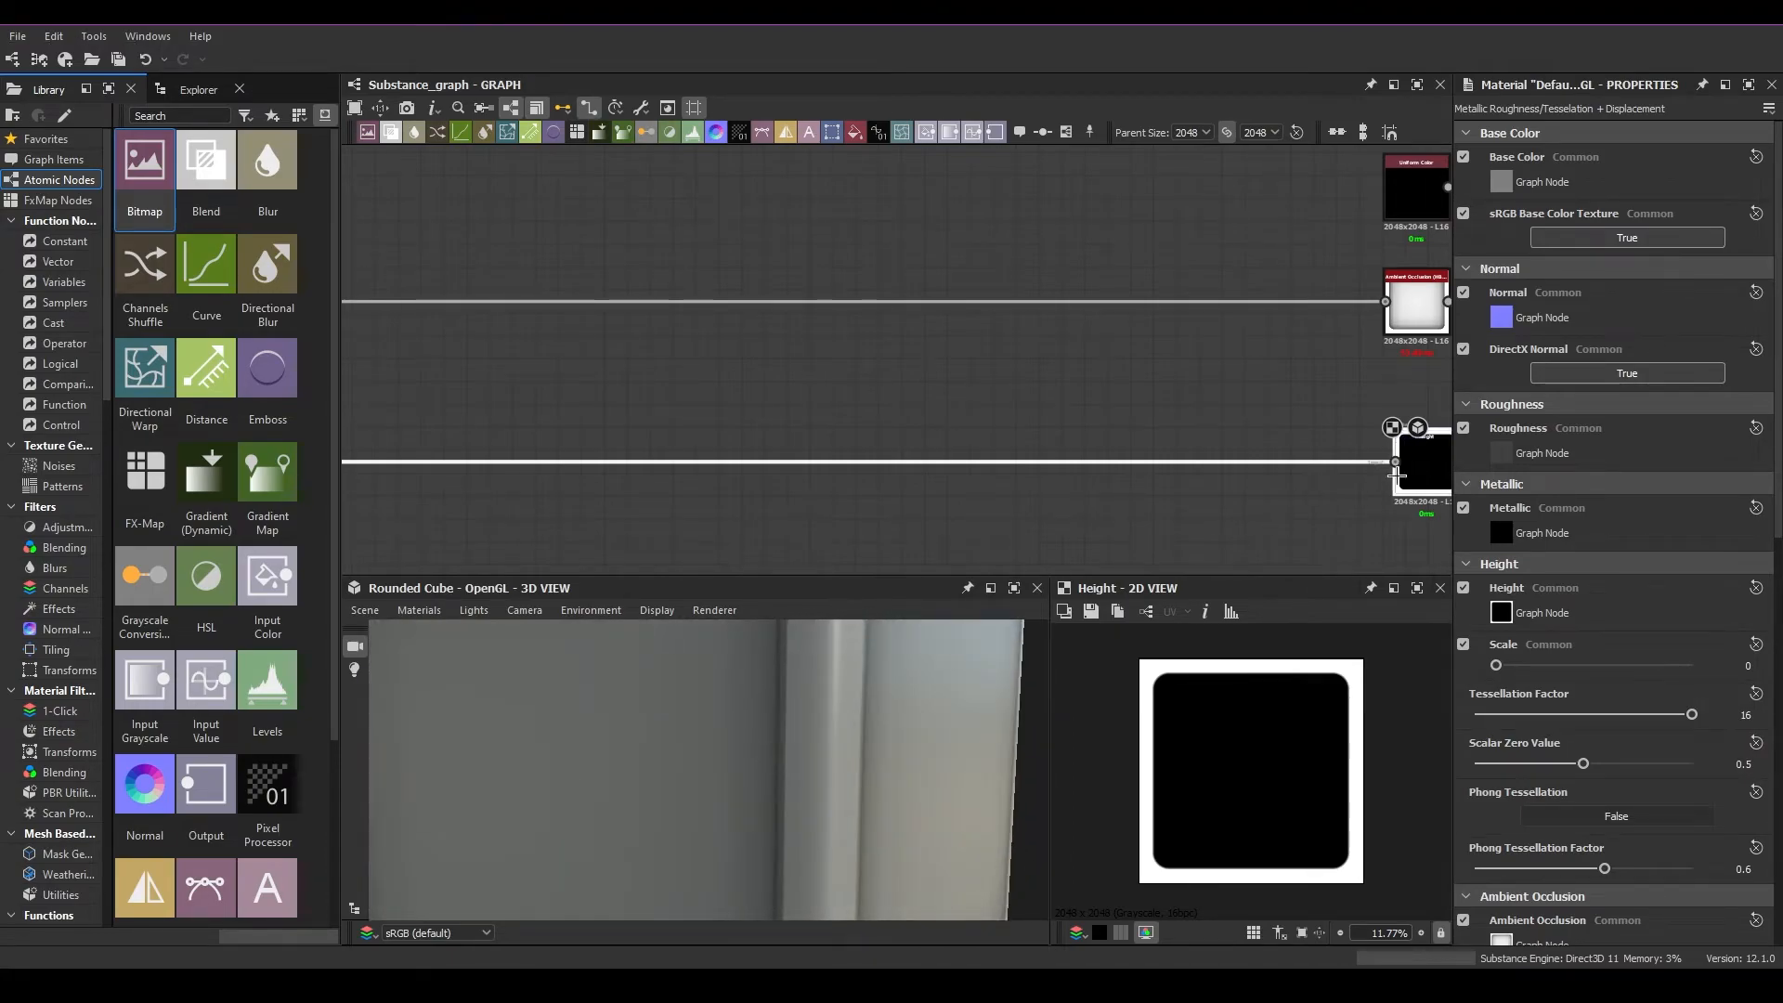
pyautogui.scroll(-6, 824, 675)
pyautogui.moveTo(889, 744); pyautogui.dragTo(836, 754)
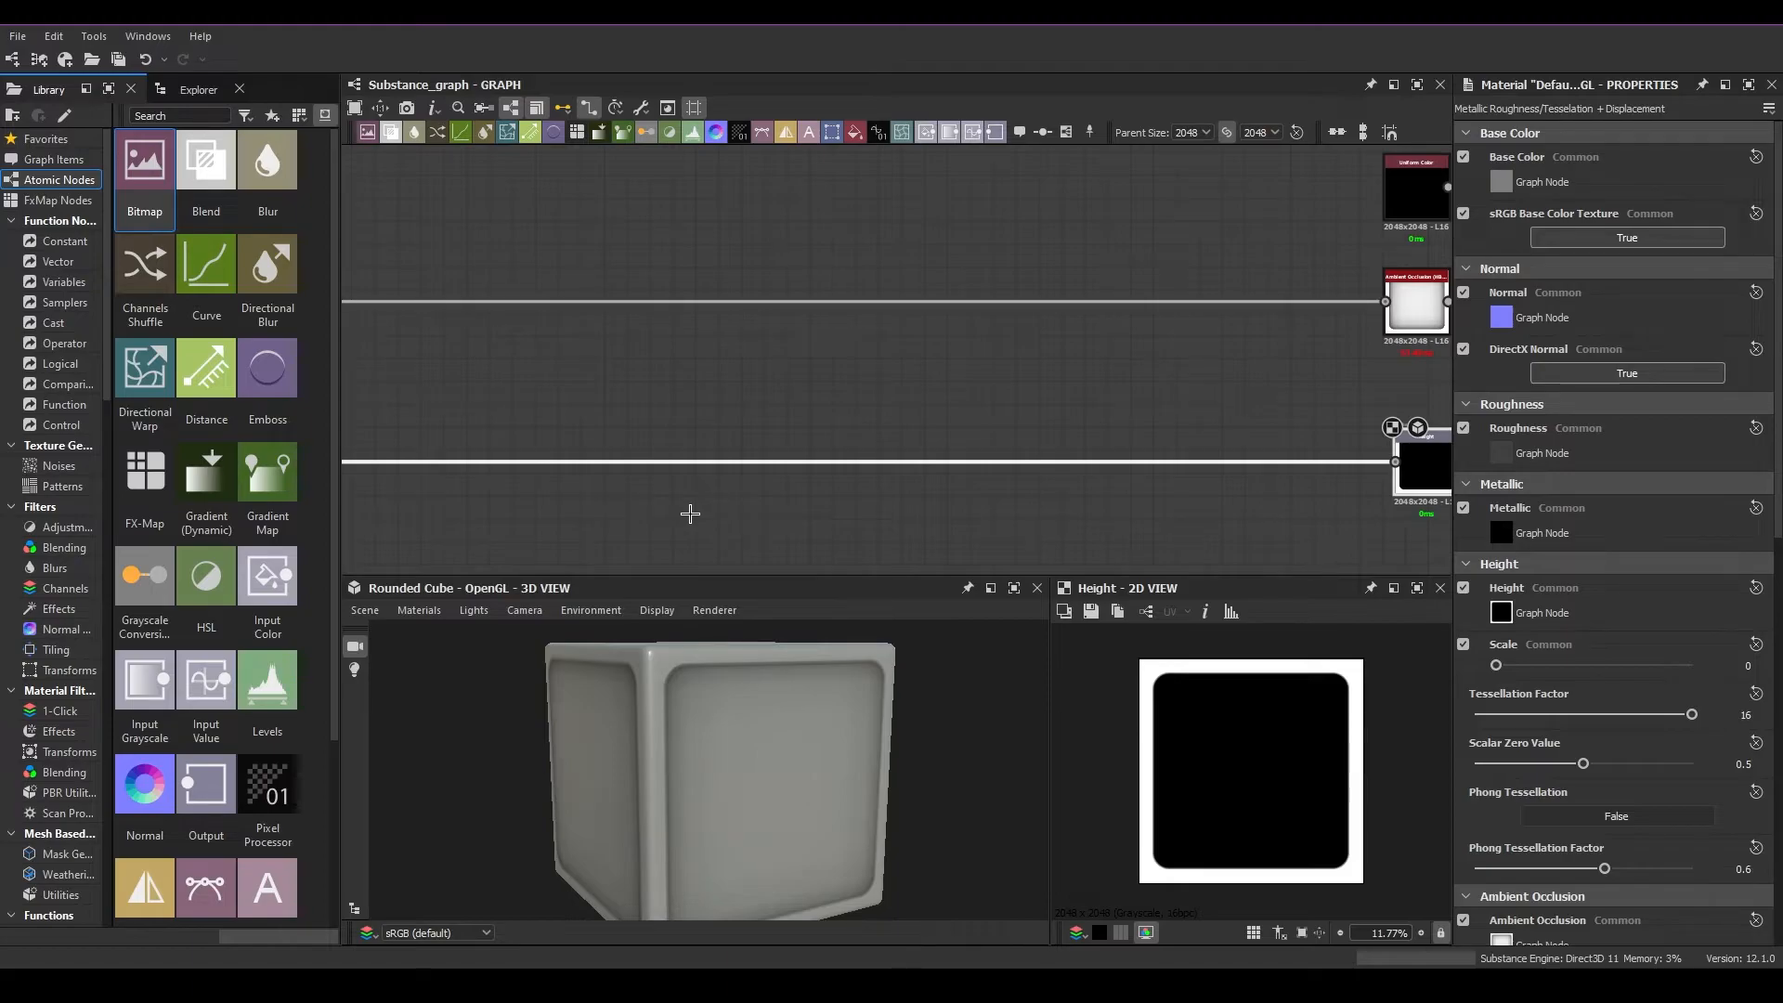
# Shift the Height output node slightly left to line it up beneath the Ambient Occlusion node
pyautogui.moveTo(1301, 386); pyautogui.dragTo(1139, 350, button='middle')
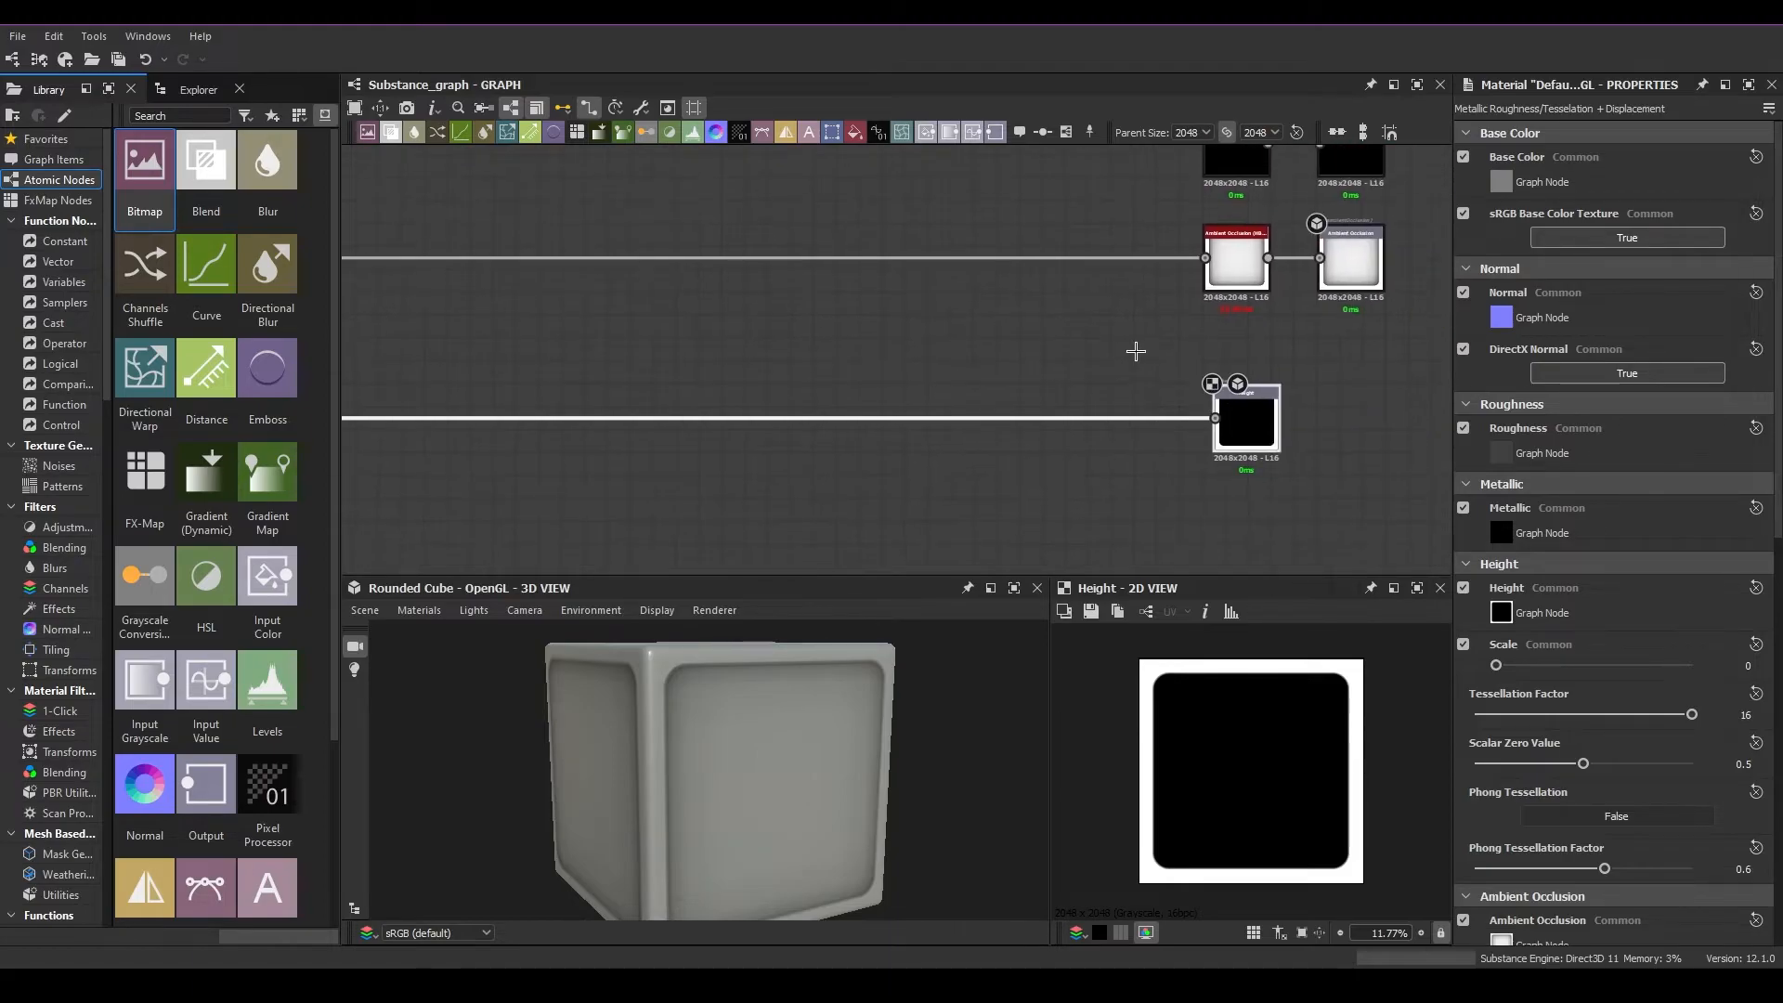
pyautogui.moveTo(1311, 482); pyautogui.dragTo(1202, 362)
pyautogui.moveTo(1252, 425); pyautogui.dragTo(722, 371)
pyautogui.moveTo(1313, 499); pyautogui.dragTo(718, 386)
pyautogui.moveTo(1157, 390); pyautogui.dragTo(653, 363)
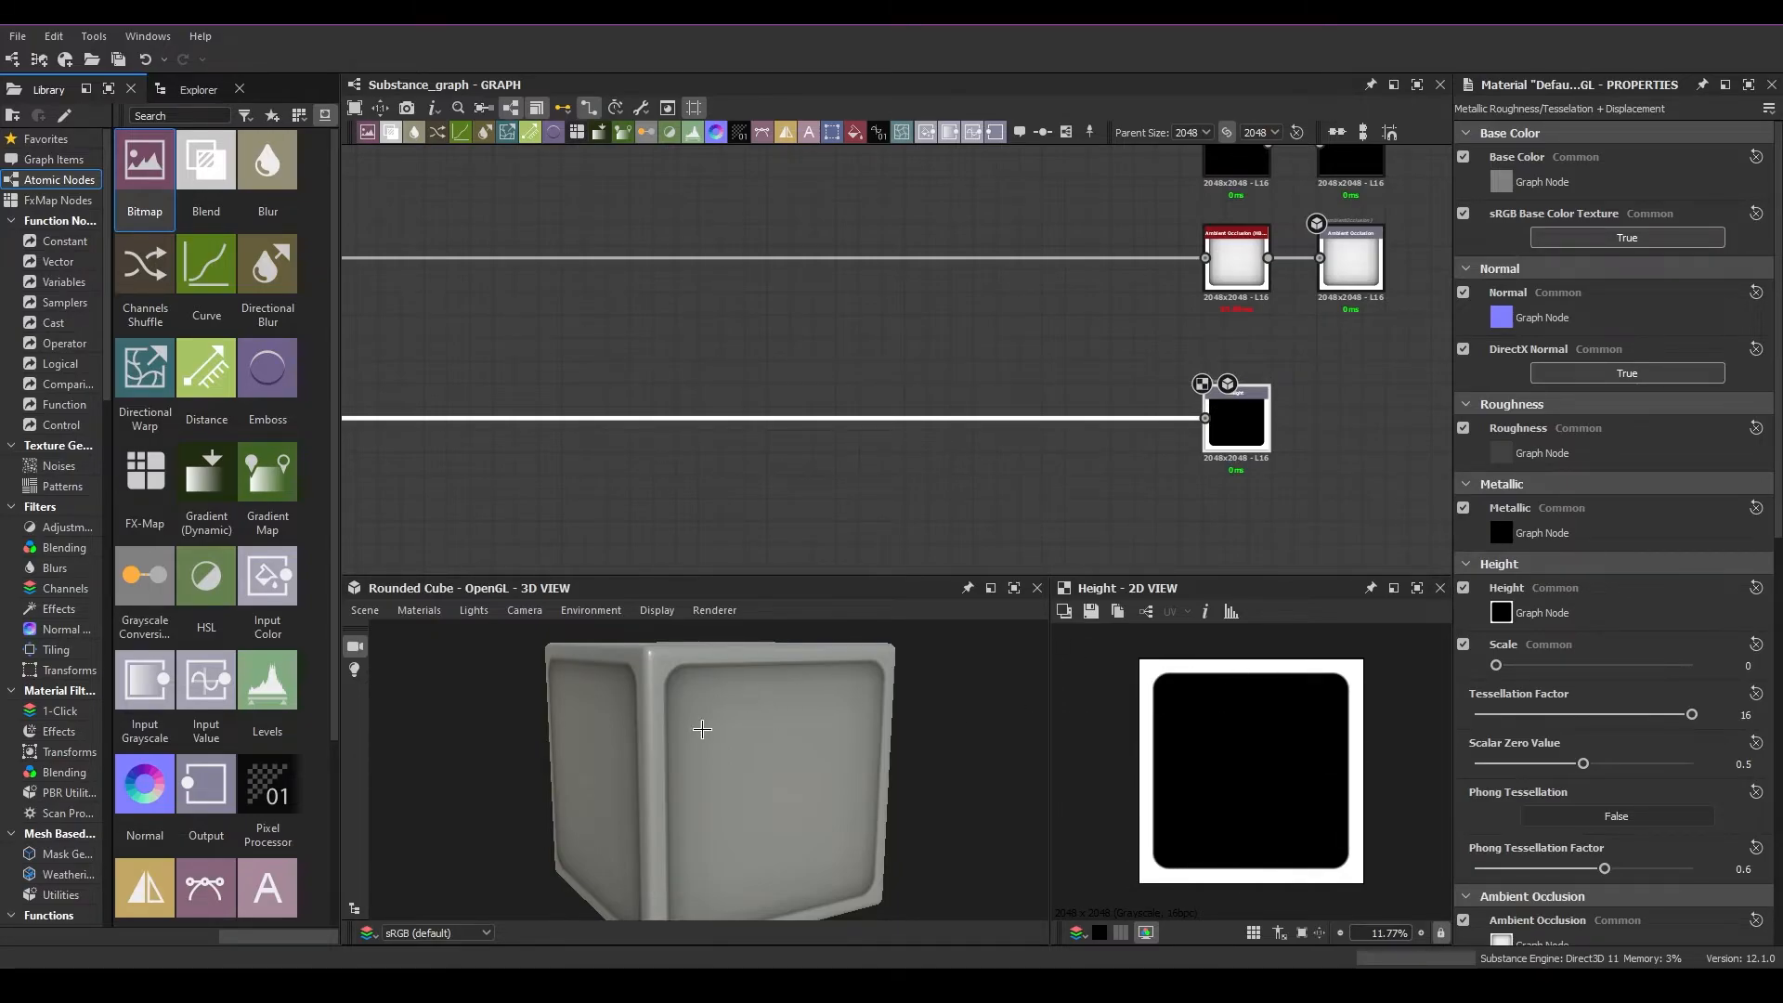
# Reopen the Metallic Roughness Tesselation + Displacement settings and set the height Scale to 4.34 and Tessellation Factor to 4
pyautogui.click(419, 610)
pyautogui.moveTo(440, 632)
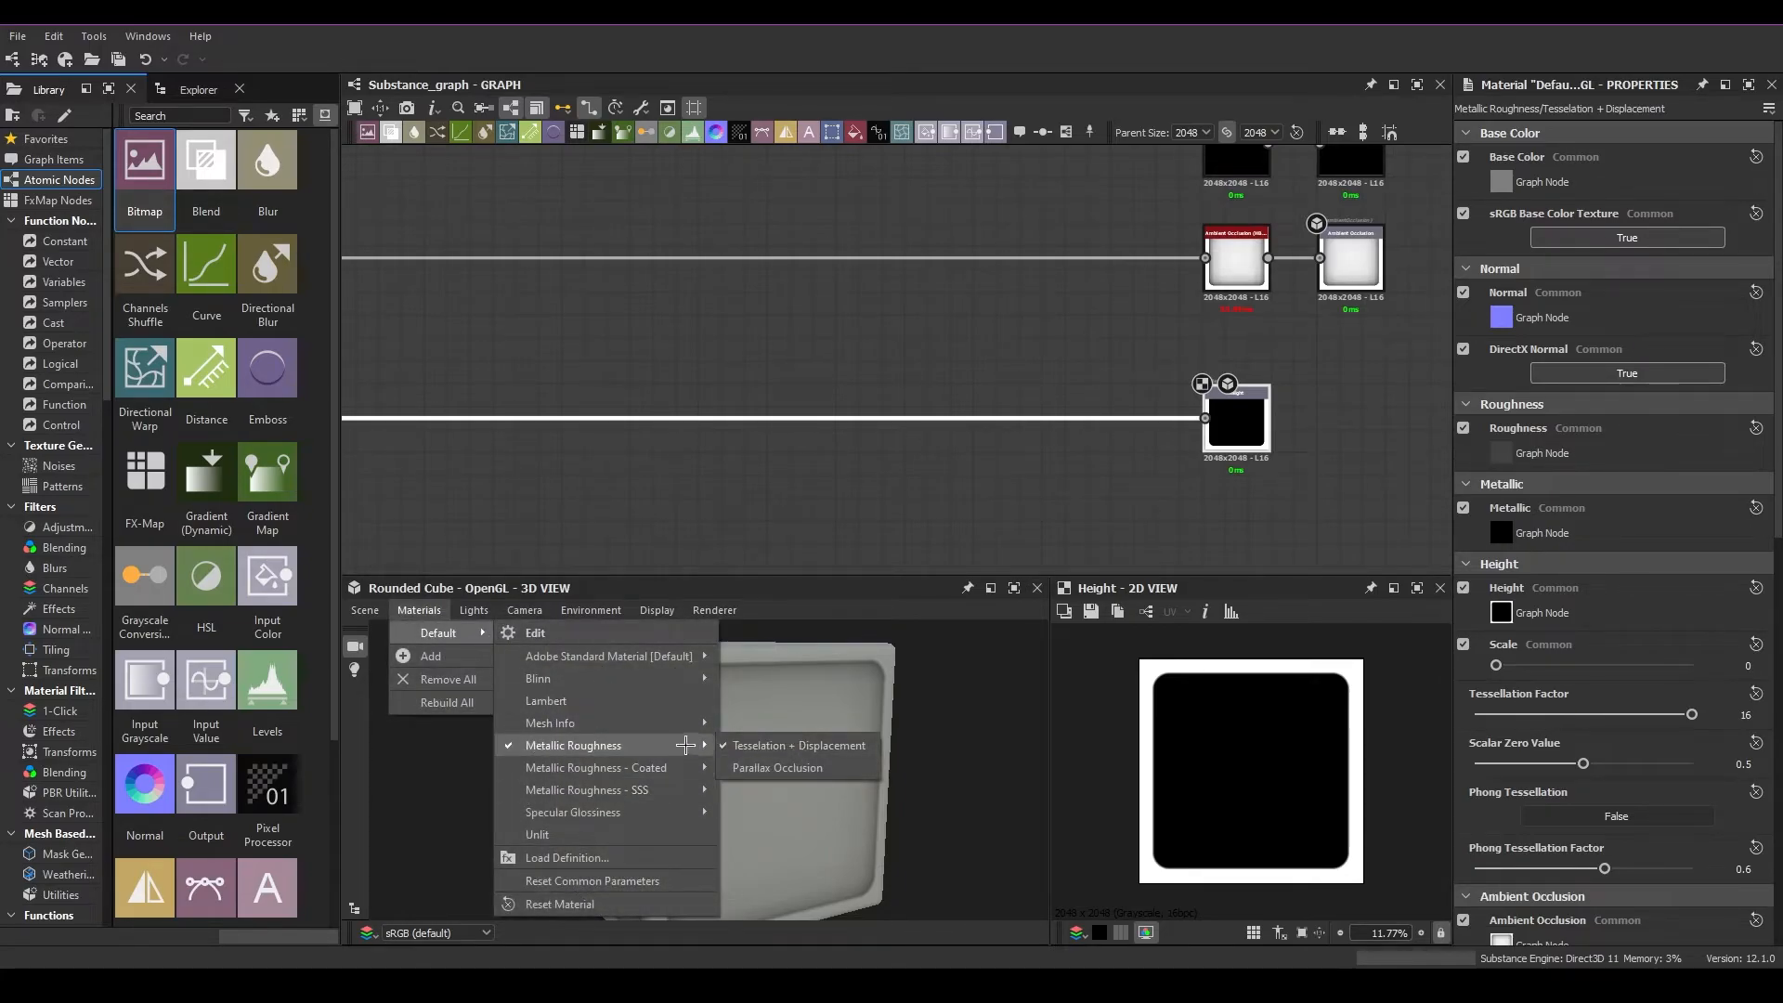
pyautogui.moveTo(553, 656)
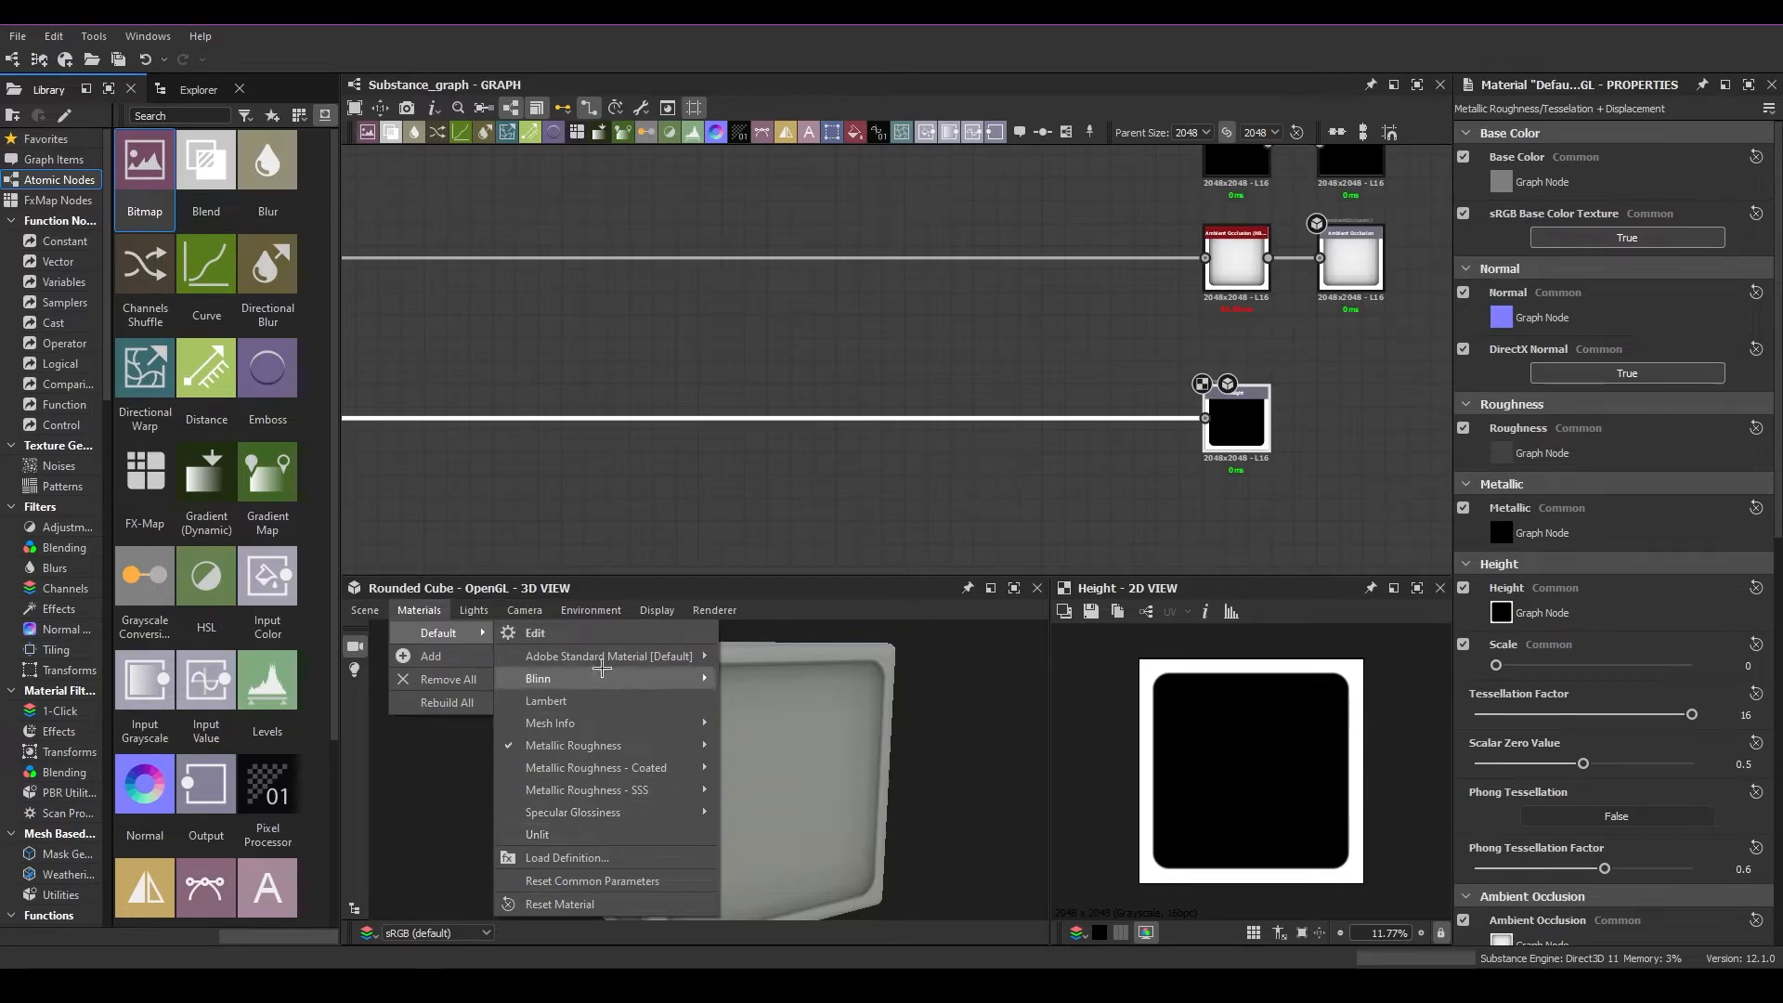
pyautogui.moveTo(567, 745)
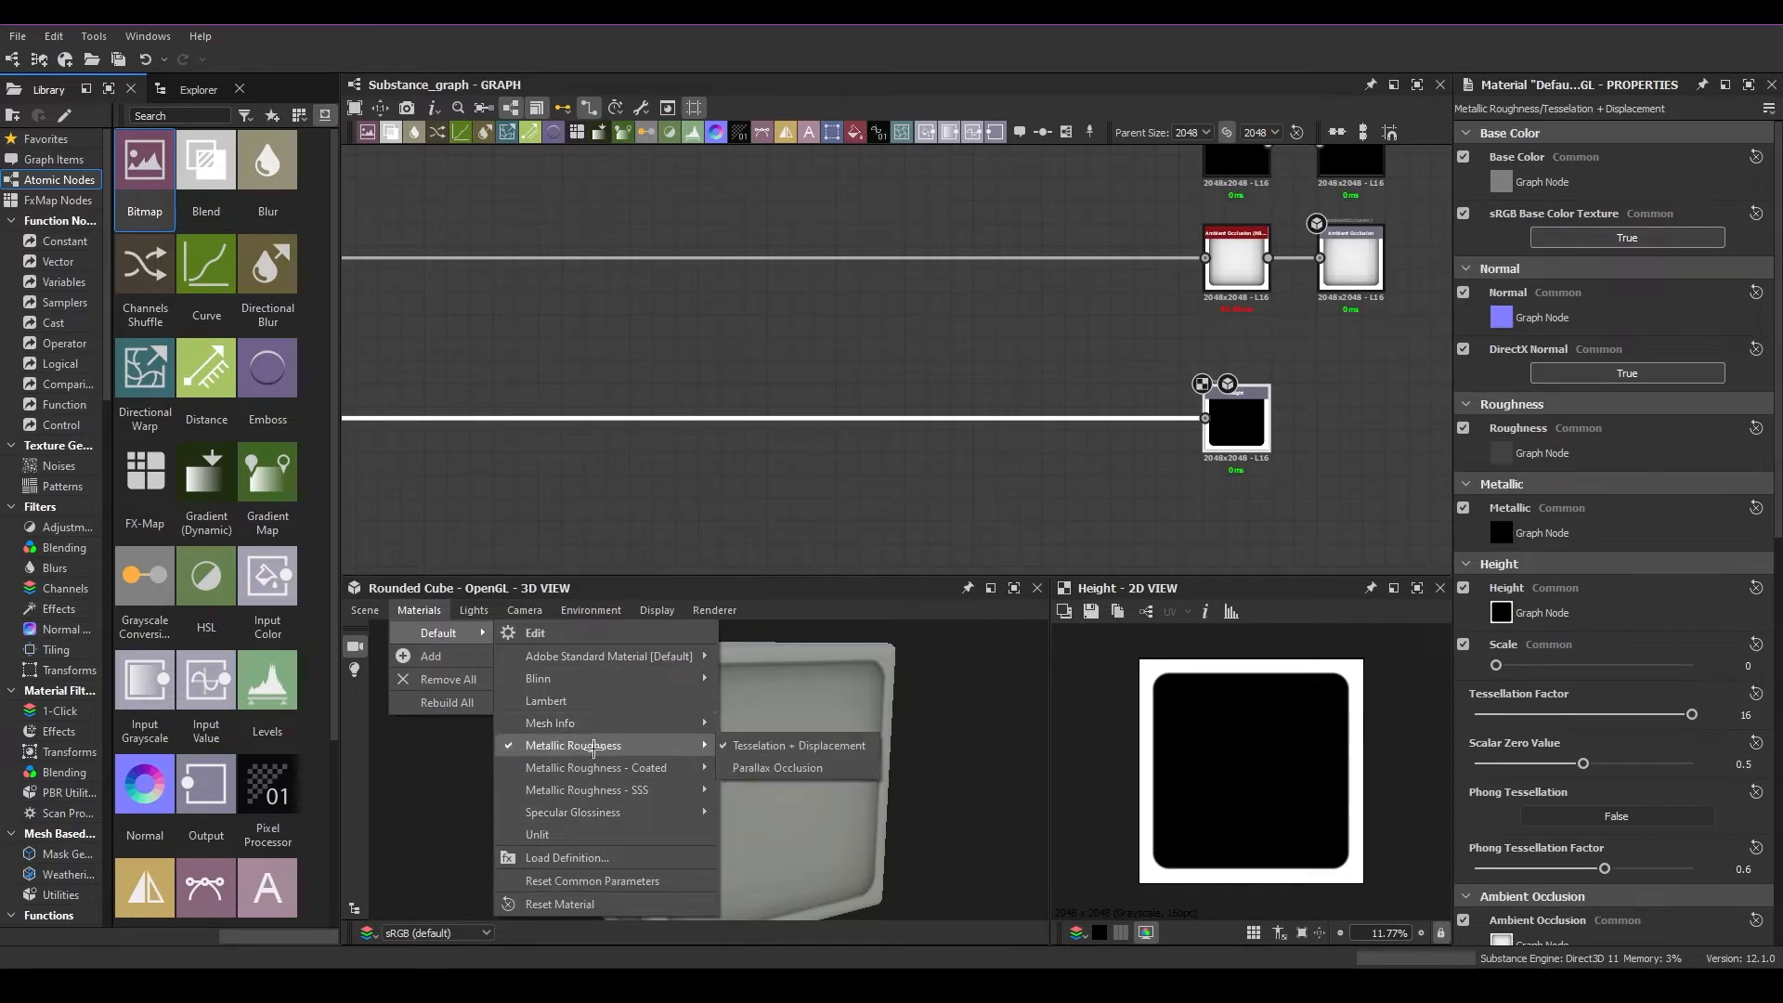
pyautogui.click(826, 746)
pyautogui.moveTo(1496, 665); pyautogui.dragTo(1630, 666)
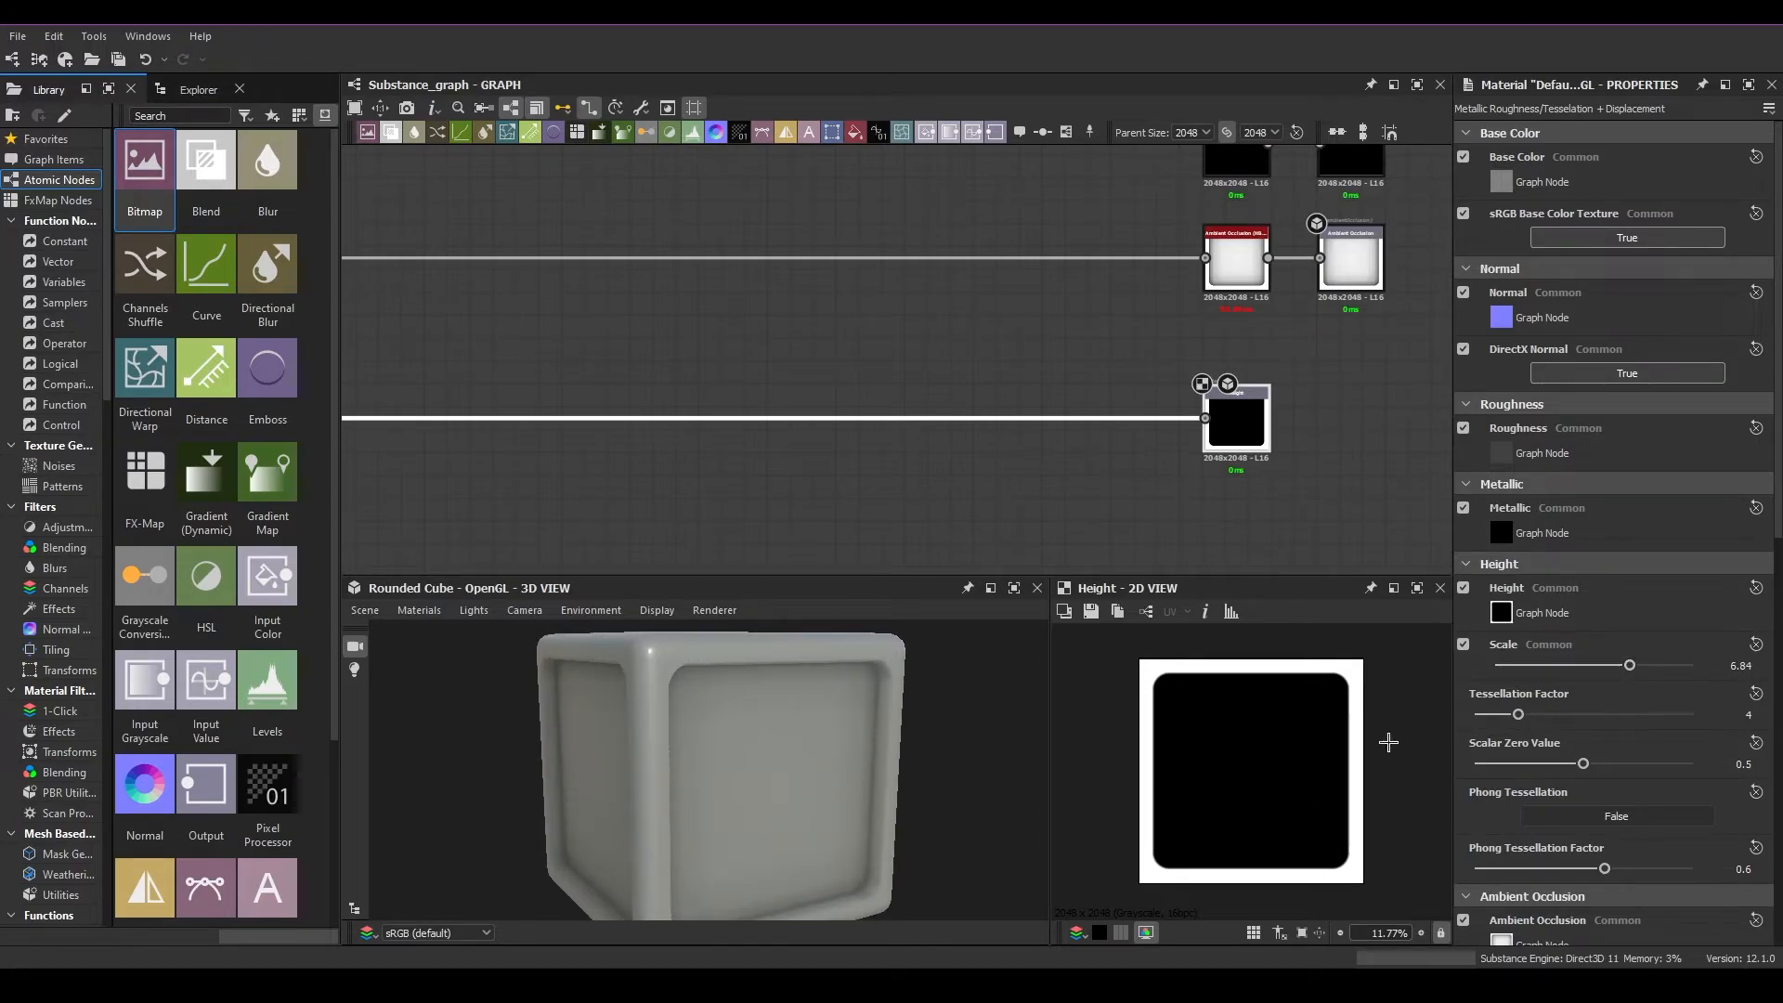
pyautogui.moveTo(1630, 666); pyautogui.dragTo(1580, 667)
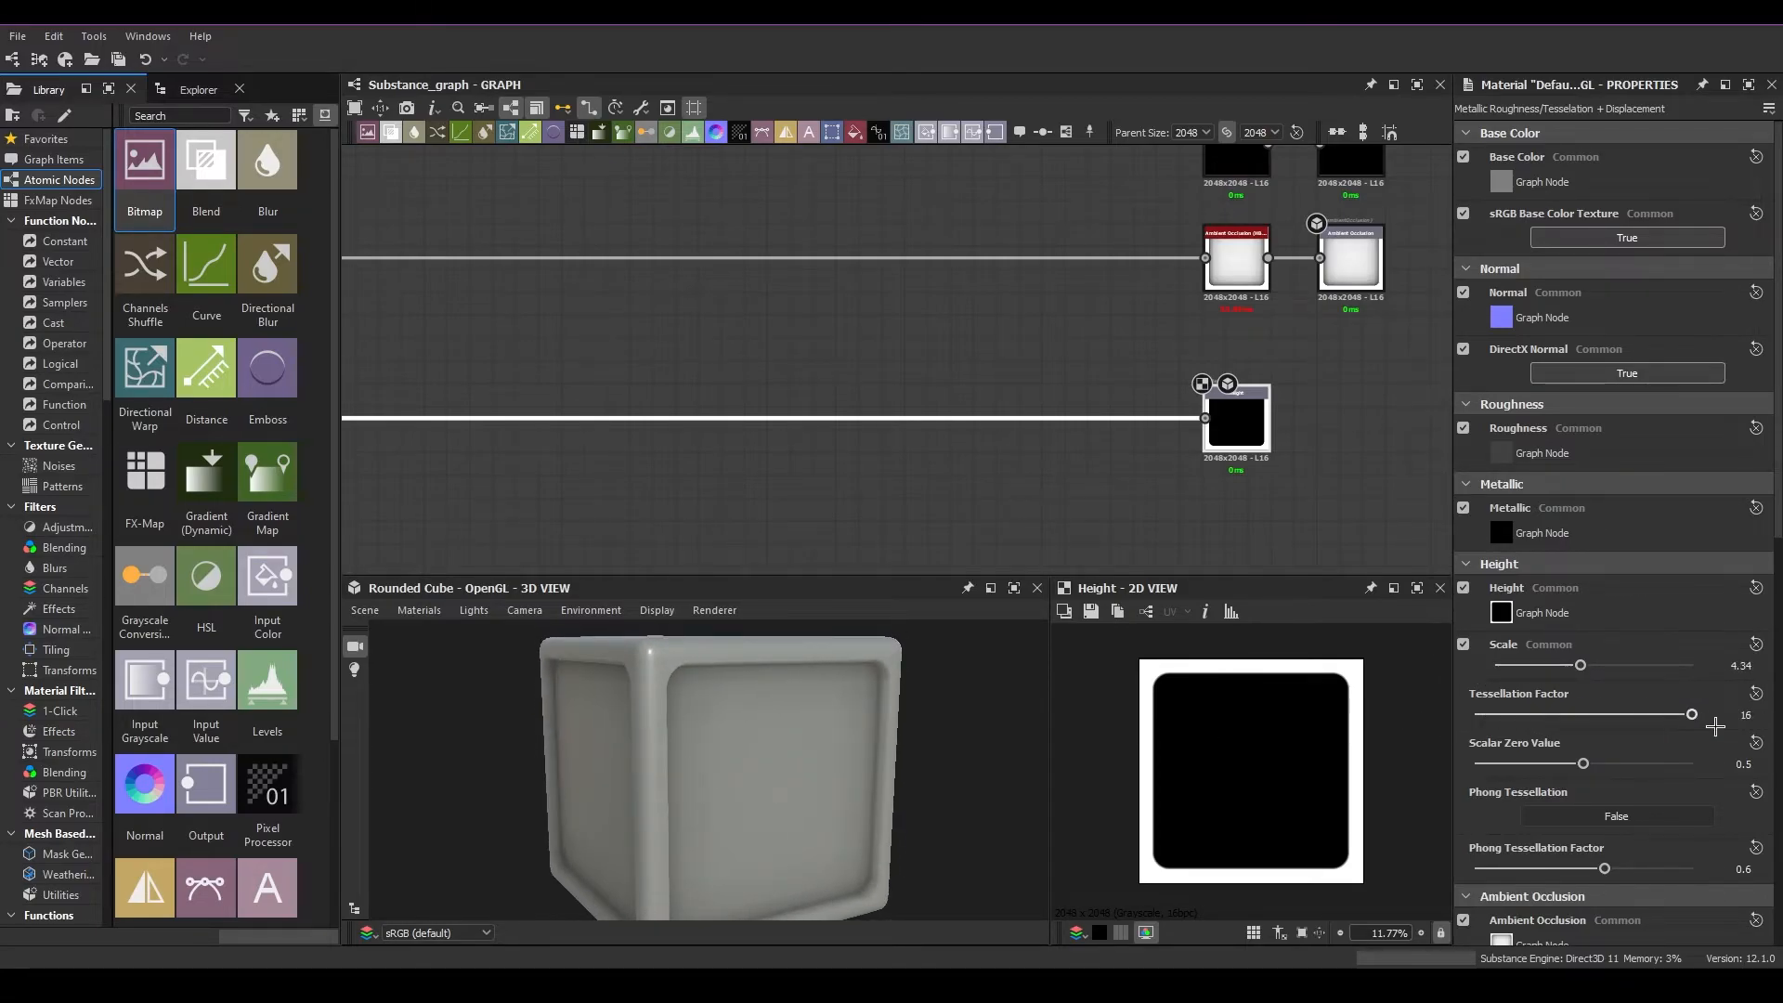
pyautogui.moveTo(1662, 714); pyautogui.dragTo(1472, 715)
pyautogui.scroll(6, 616, 728)
pyautogui.moveTo(576, 734); pyautogui.dragTo(666, 716)
# Select the Height output and examine the gradient along its white border close up in the 2D view
pyautogui.click(1238, 410)
pyautogui.scroll(8, 1194, 708)
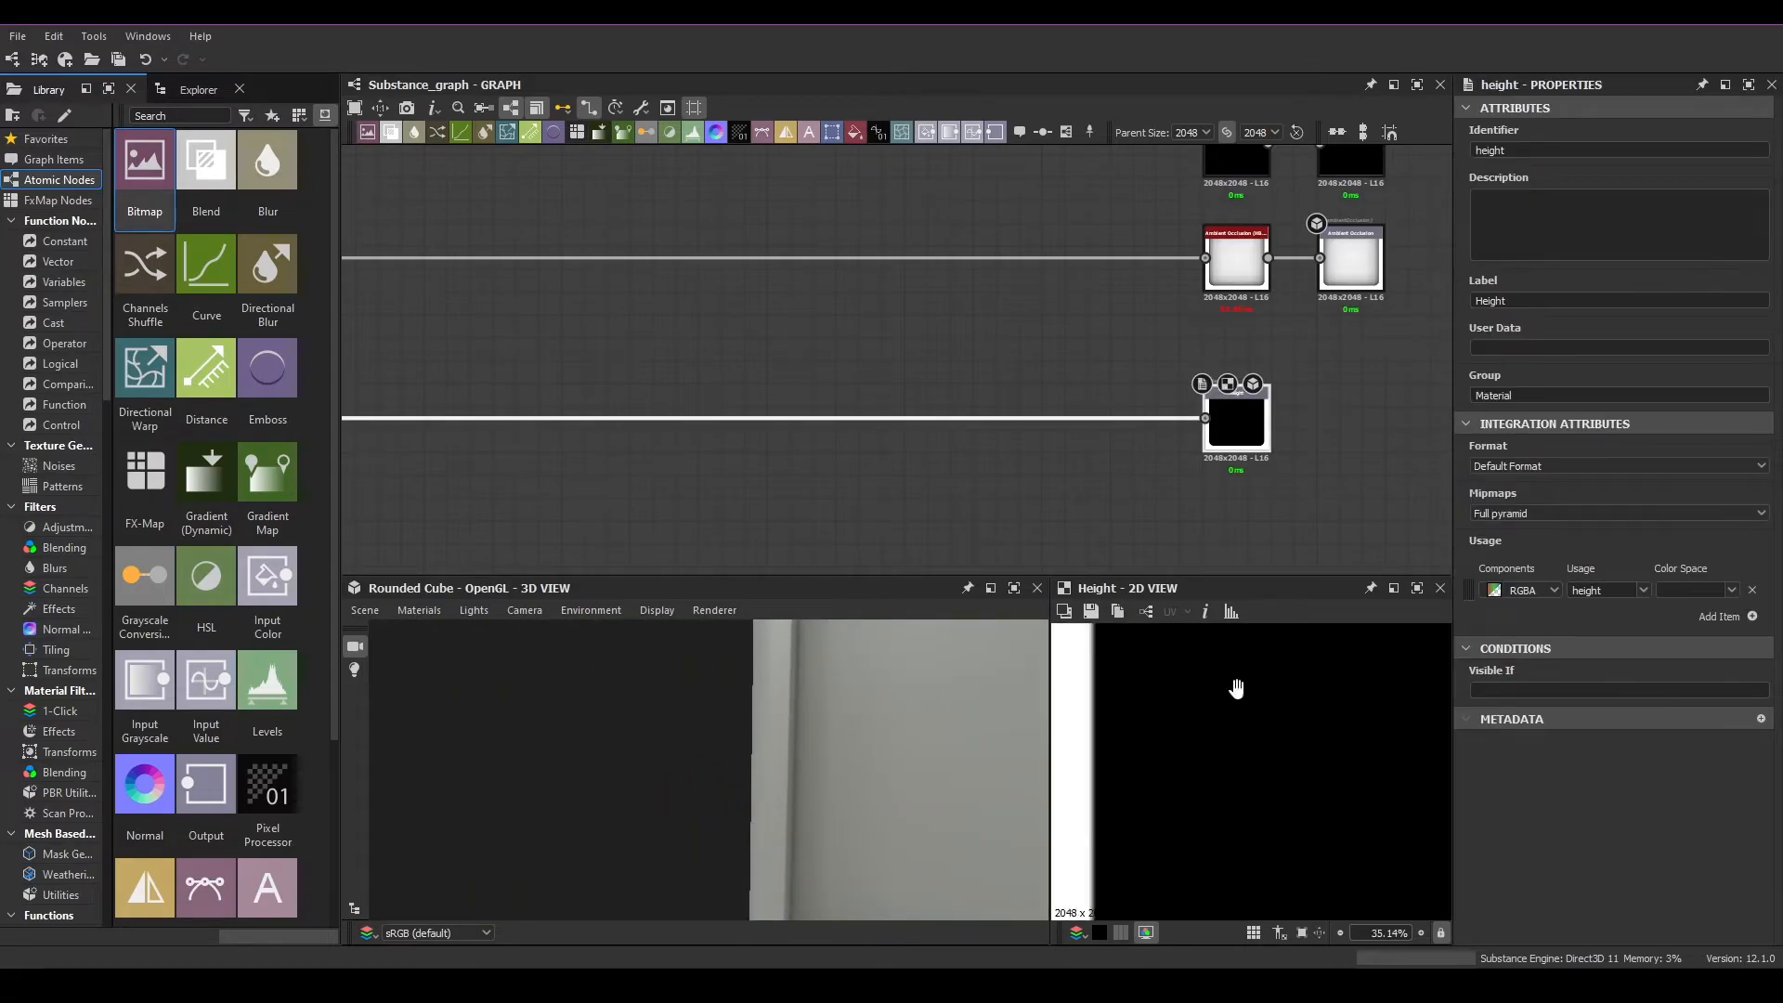
pyautogui.scroll(4, 1245, 693)
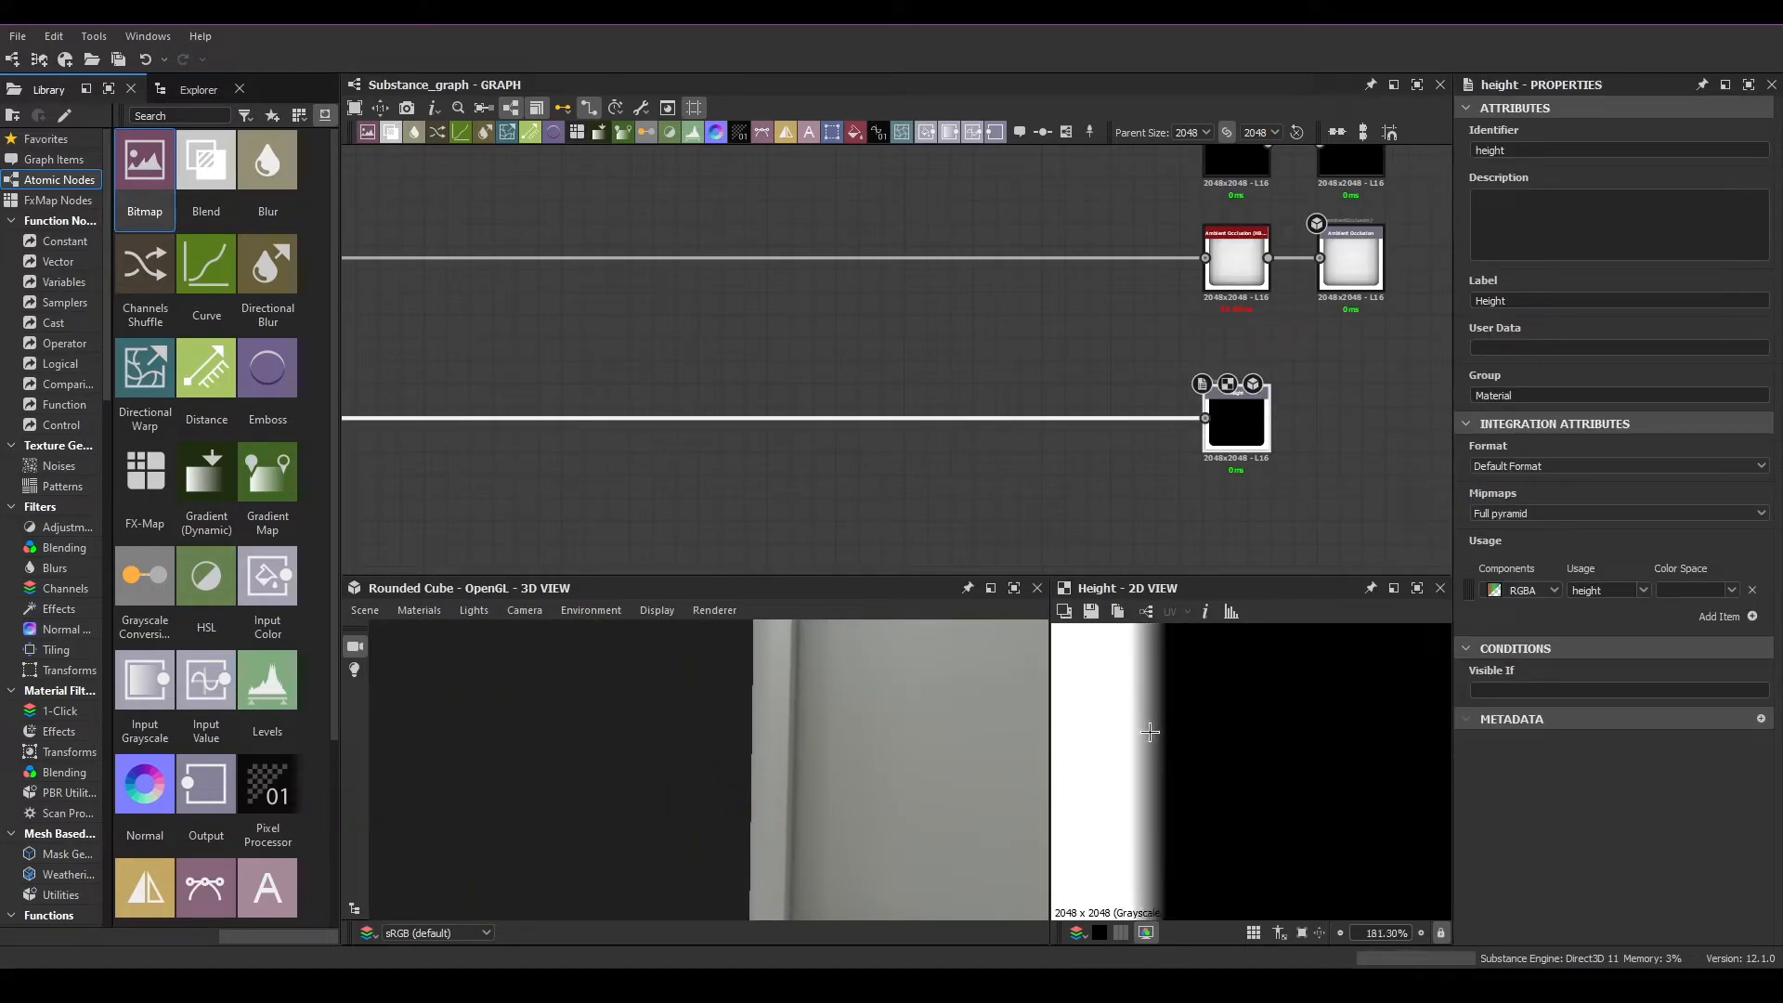
pyautogui.scroll(-5, 1149, 739)
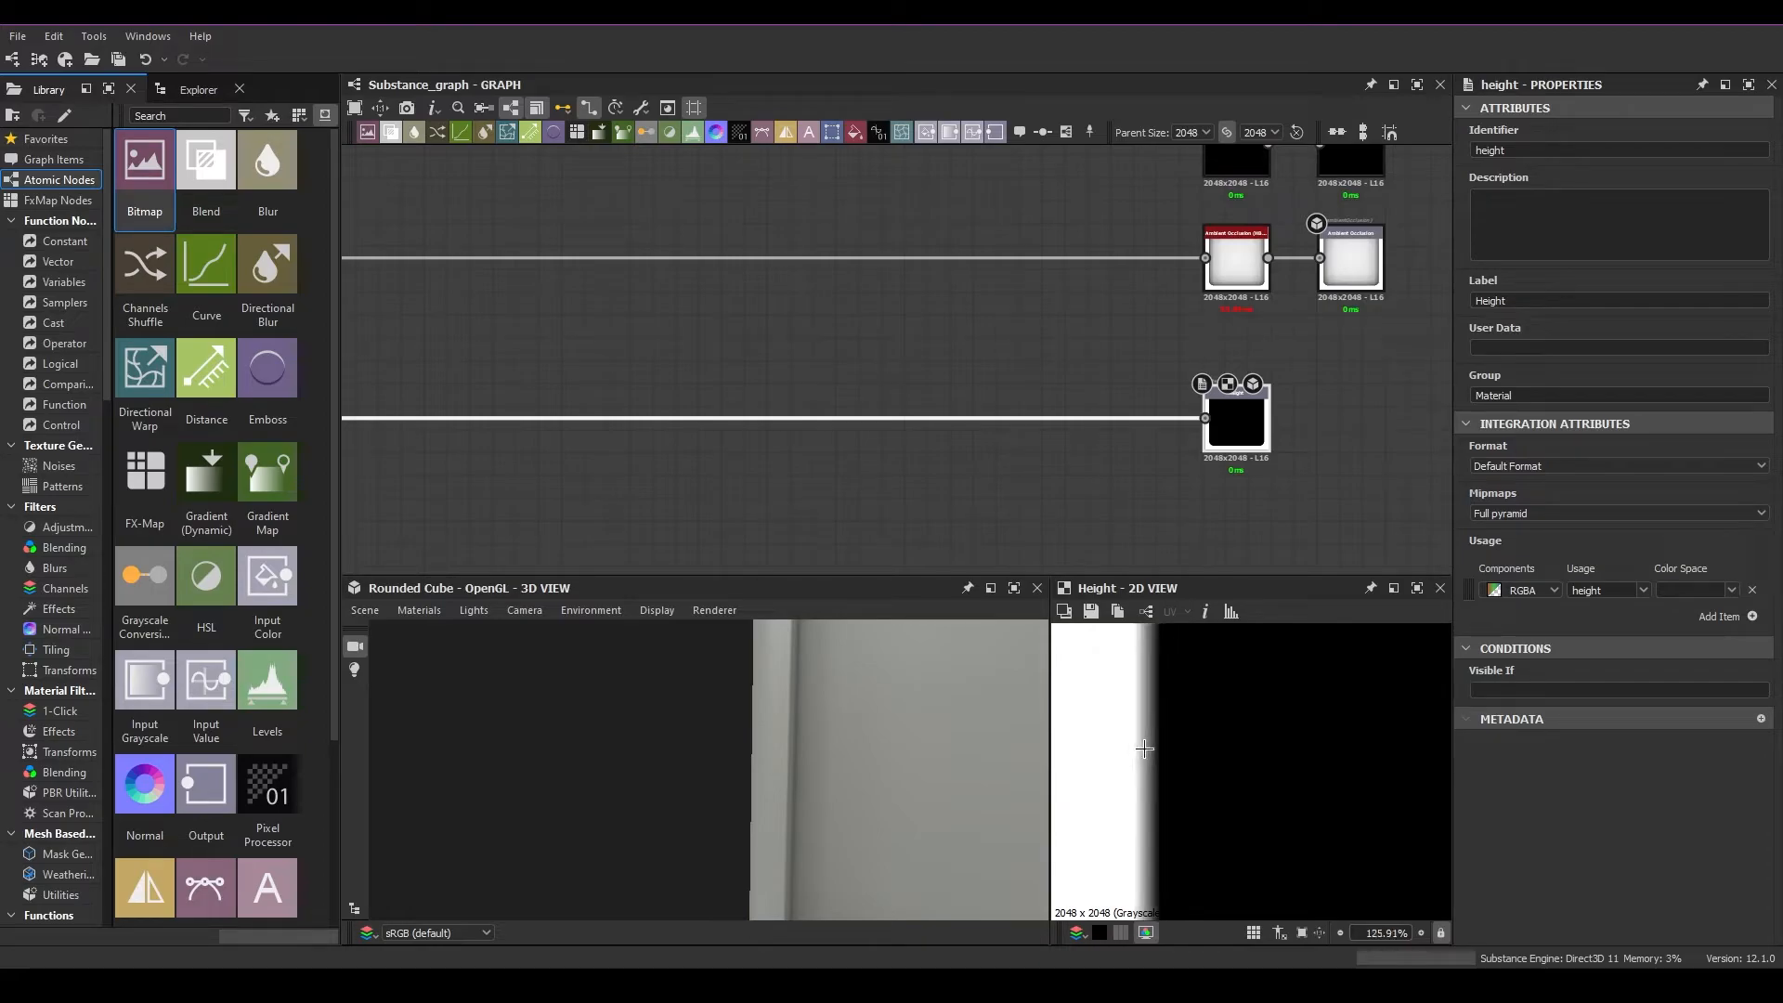
pyautogui.scroll(-5, 895, 461)
# Delete the Bevel node in the Shapes frame and connect the Shape node directly to the Levels node
pyautogui.moveTo(778, 484); pyautogui.dragTo(944, 524, button='middle')
pyautogui.scroll(-1, 764, 538)
pyautogui.moveTo(684, 484); pyautogui.dragTo(737, 547, button='middle')
pyautogui.scroll(2, 749, 514)
pyautogui.scroll(5, 748, 514)
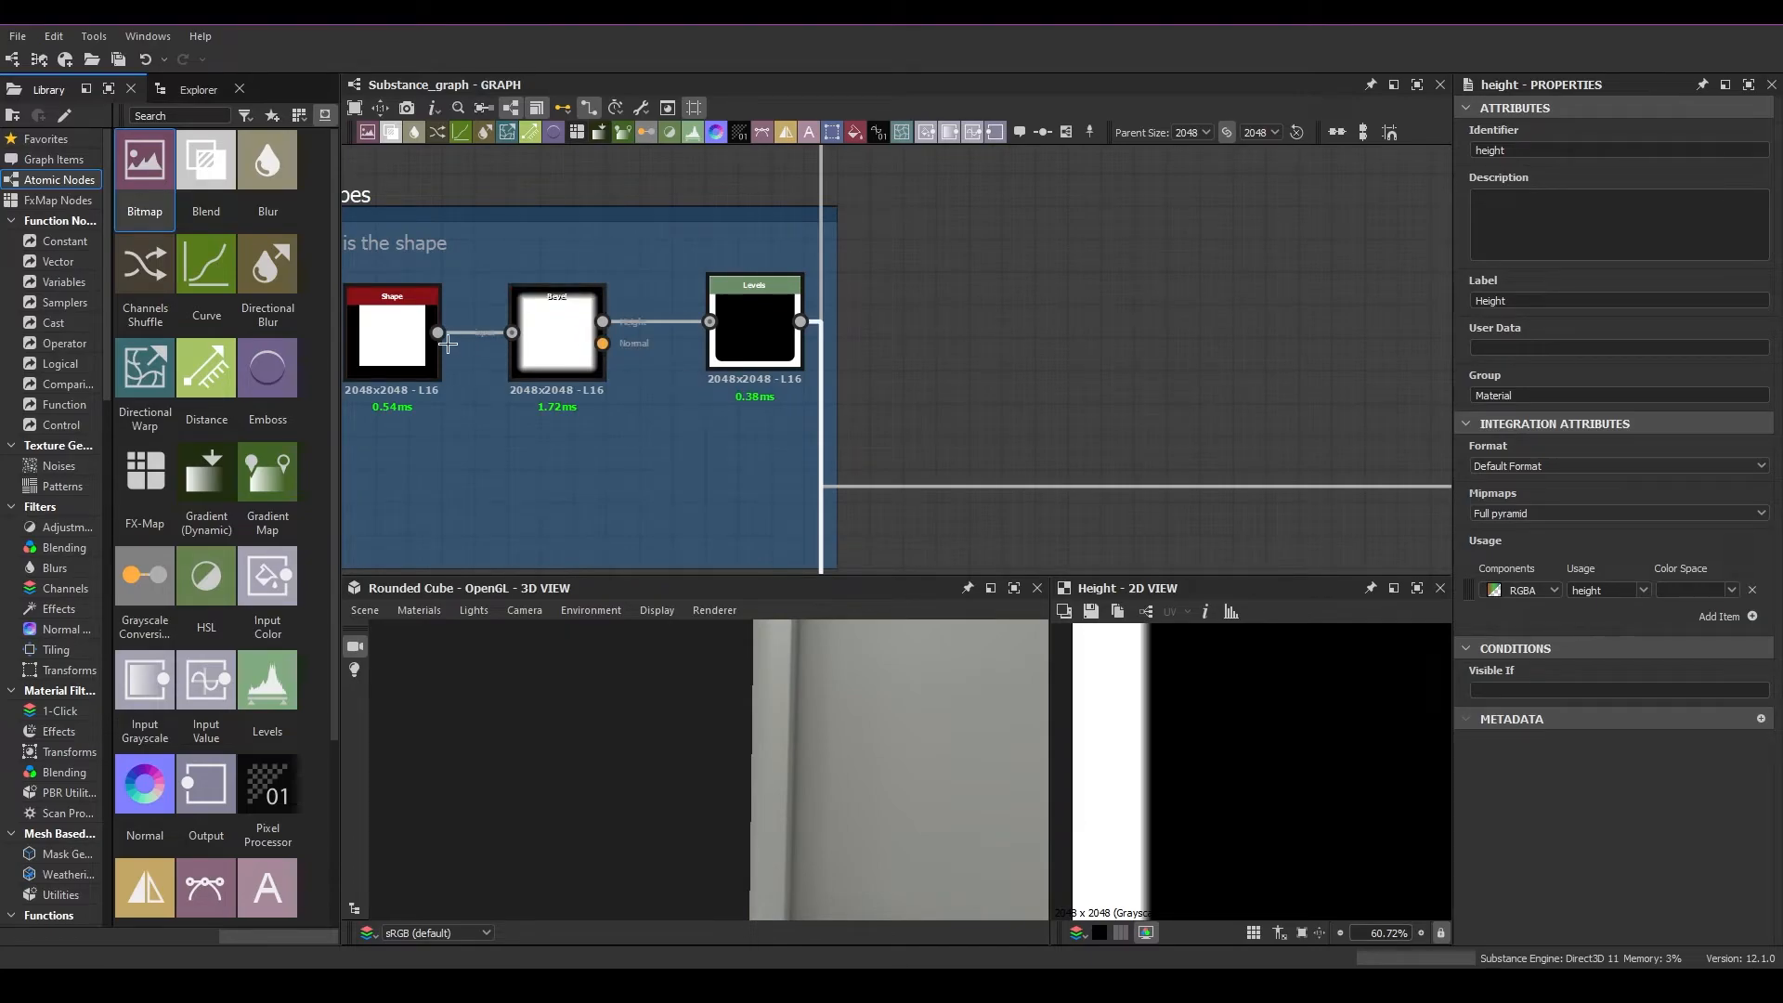
pyautogui.click(548, 339)
pyautogui.press('Delete')
pyautogui.moveTo(438, 332); pyautogui.dragTo(710, 321)
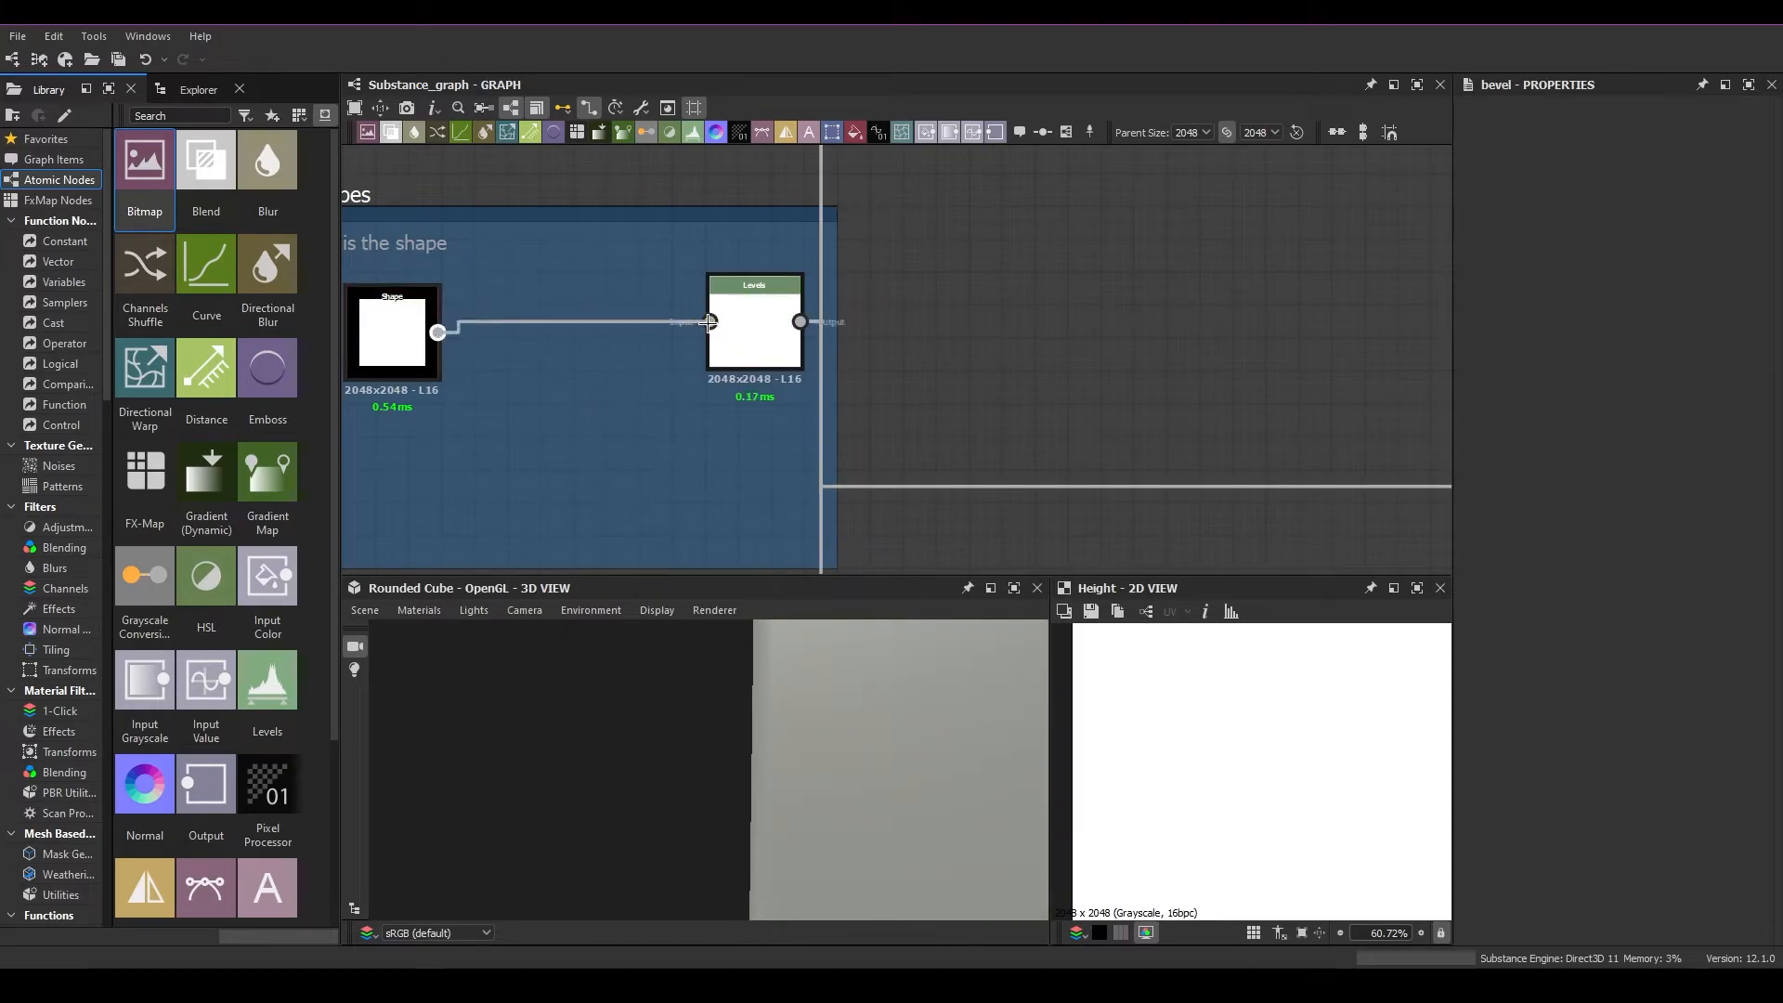
pyautogui.moveTo(934, 758); pyautogui.dragTo(774, 777)
pyautogui.scroll(-4, 920, 471)
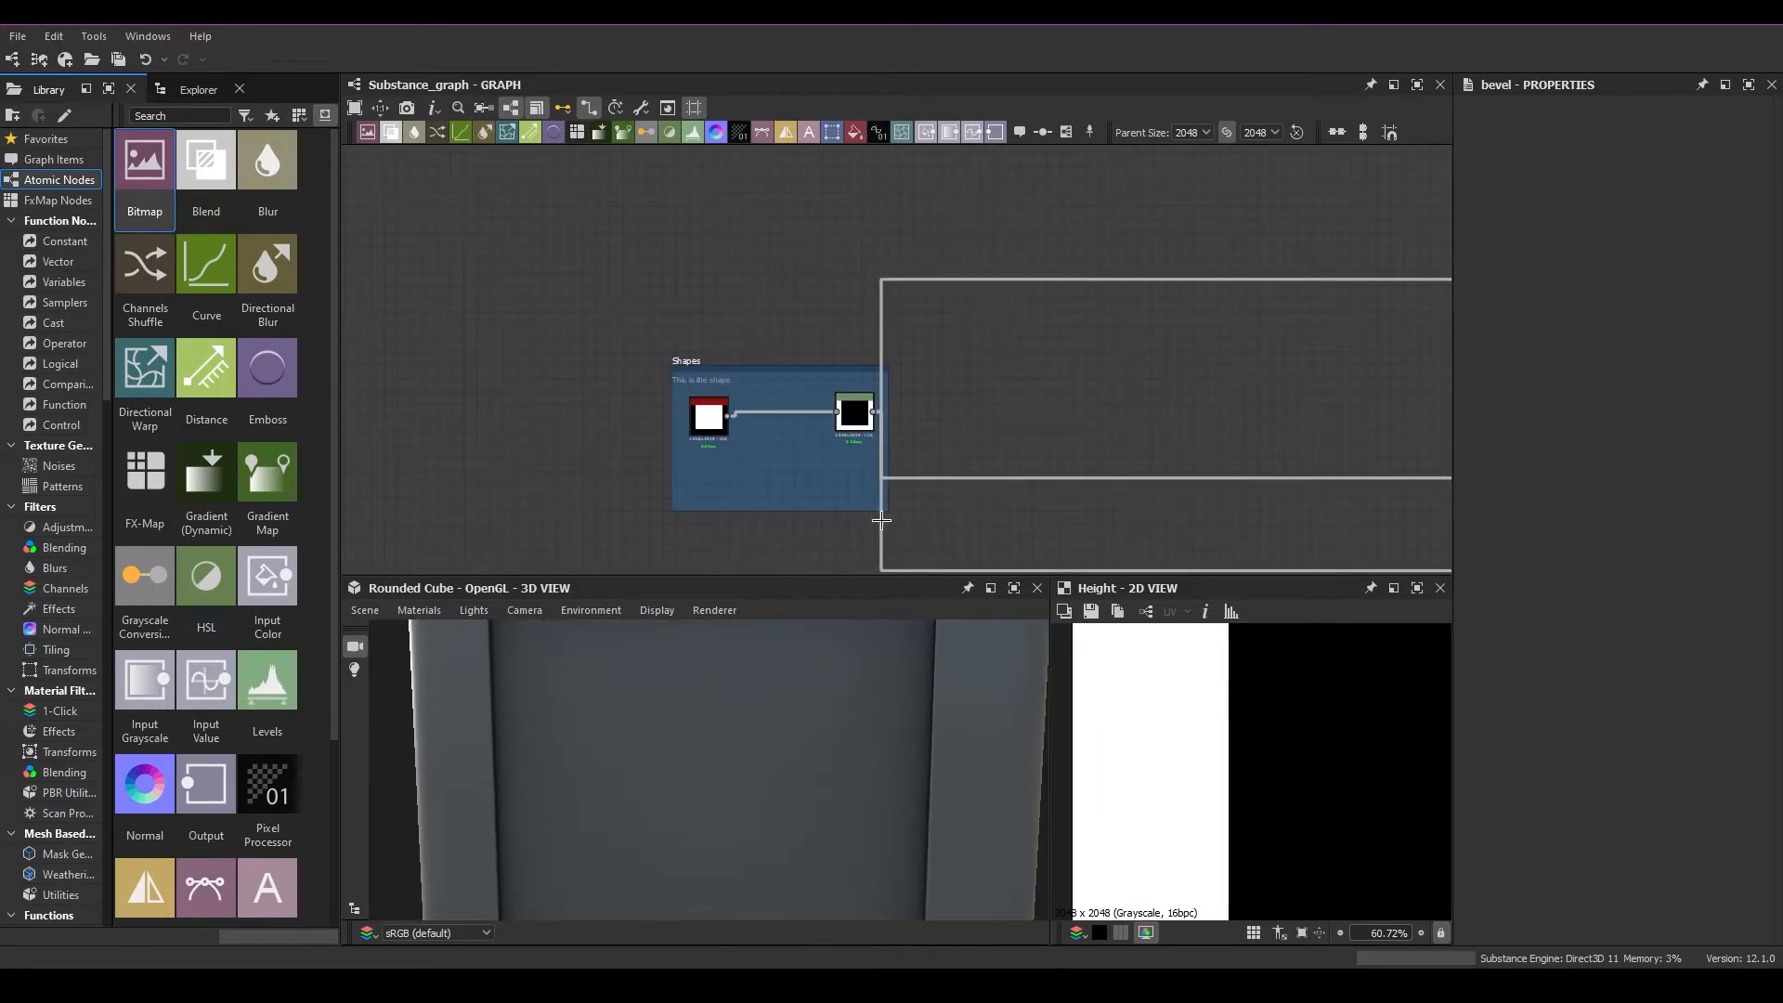
# Open the Tesselation + Displacement settings of the Metallic Roughness material and set the height Scale to 10
pyautogui.click(418, 611)
pyautogui.moveTo(442, 636)
pyautogui.moveTo(557, 744)
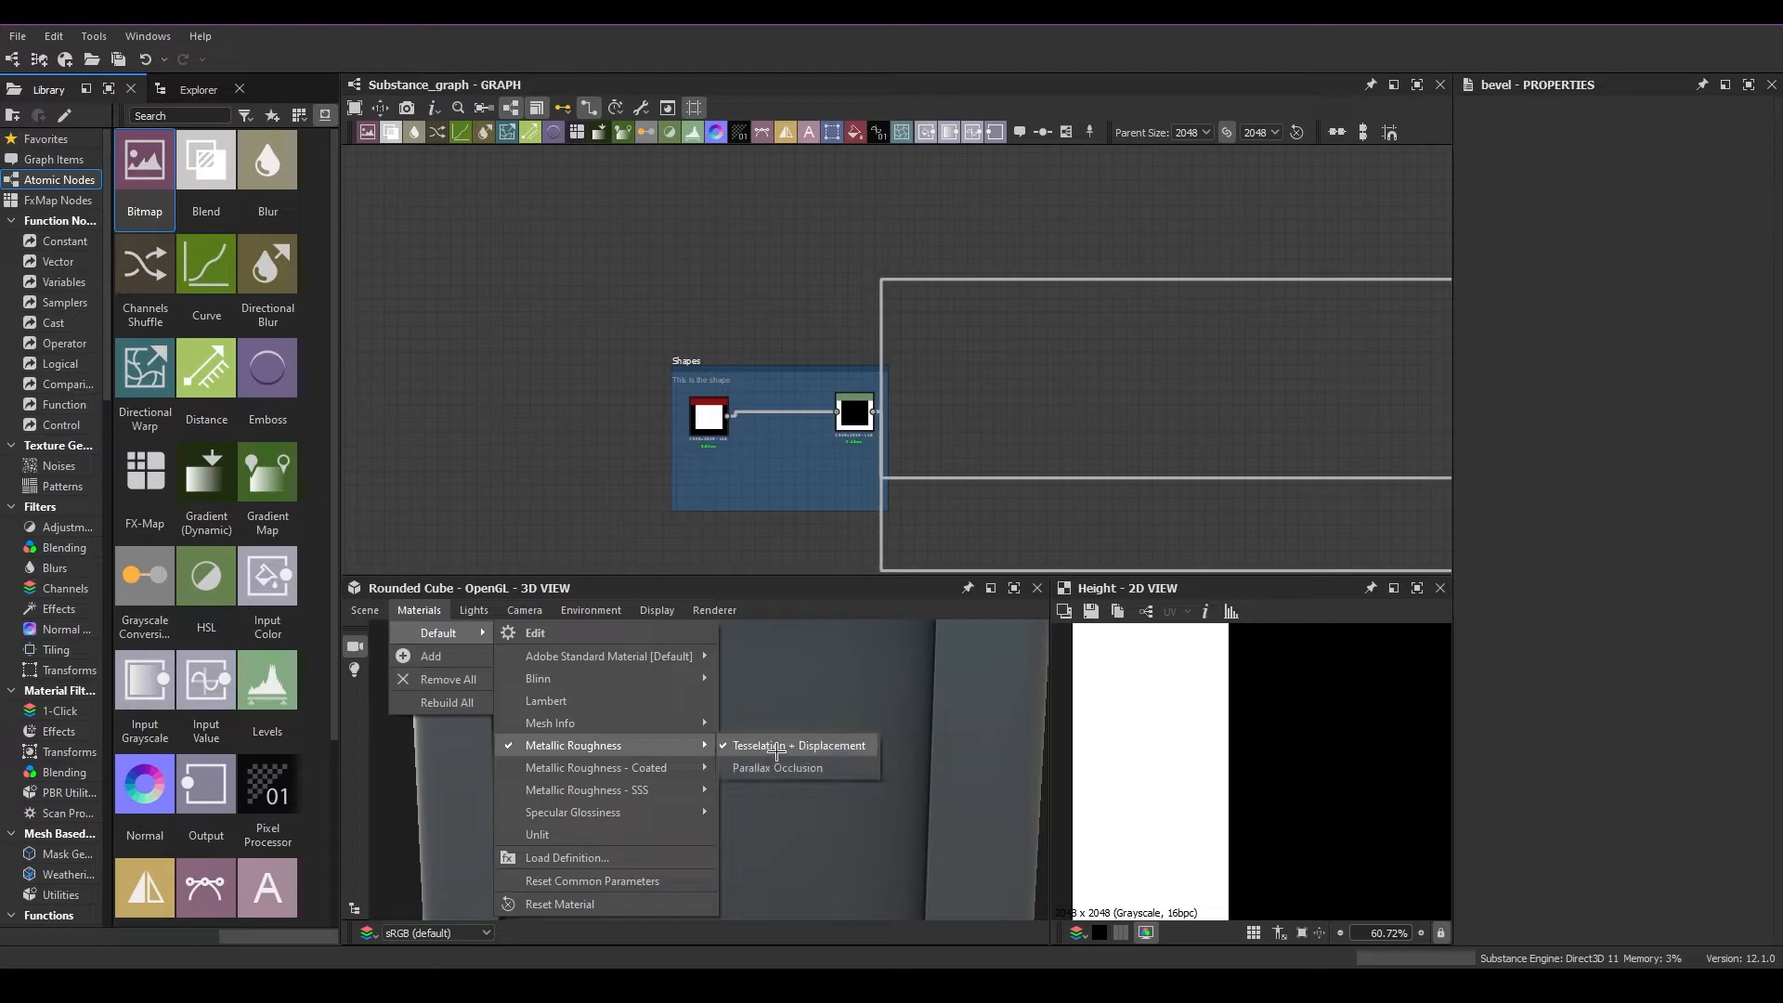
pyautogui.click(776, 746)
pyautogui.moveTo(1585, 665); pyautogui.dragTo(1779, 655)
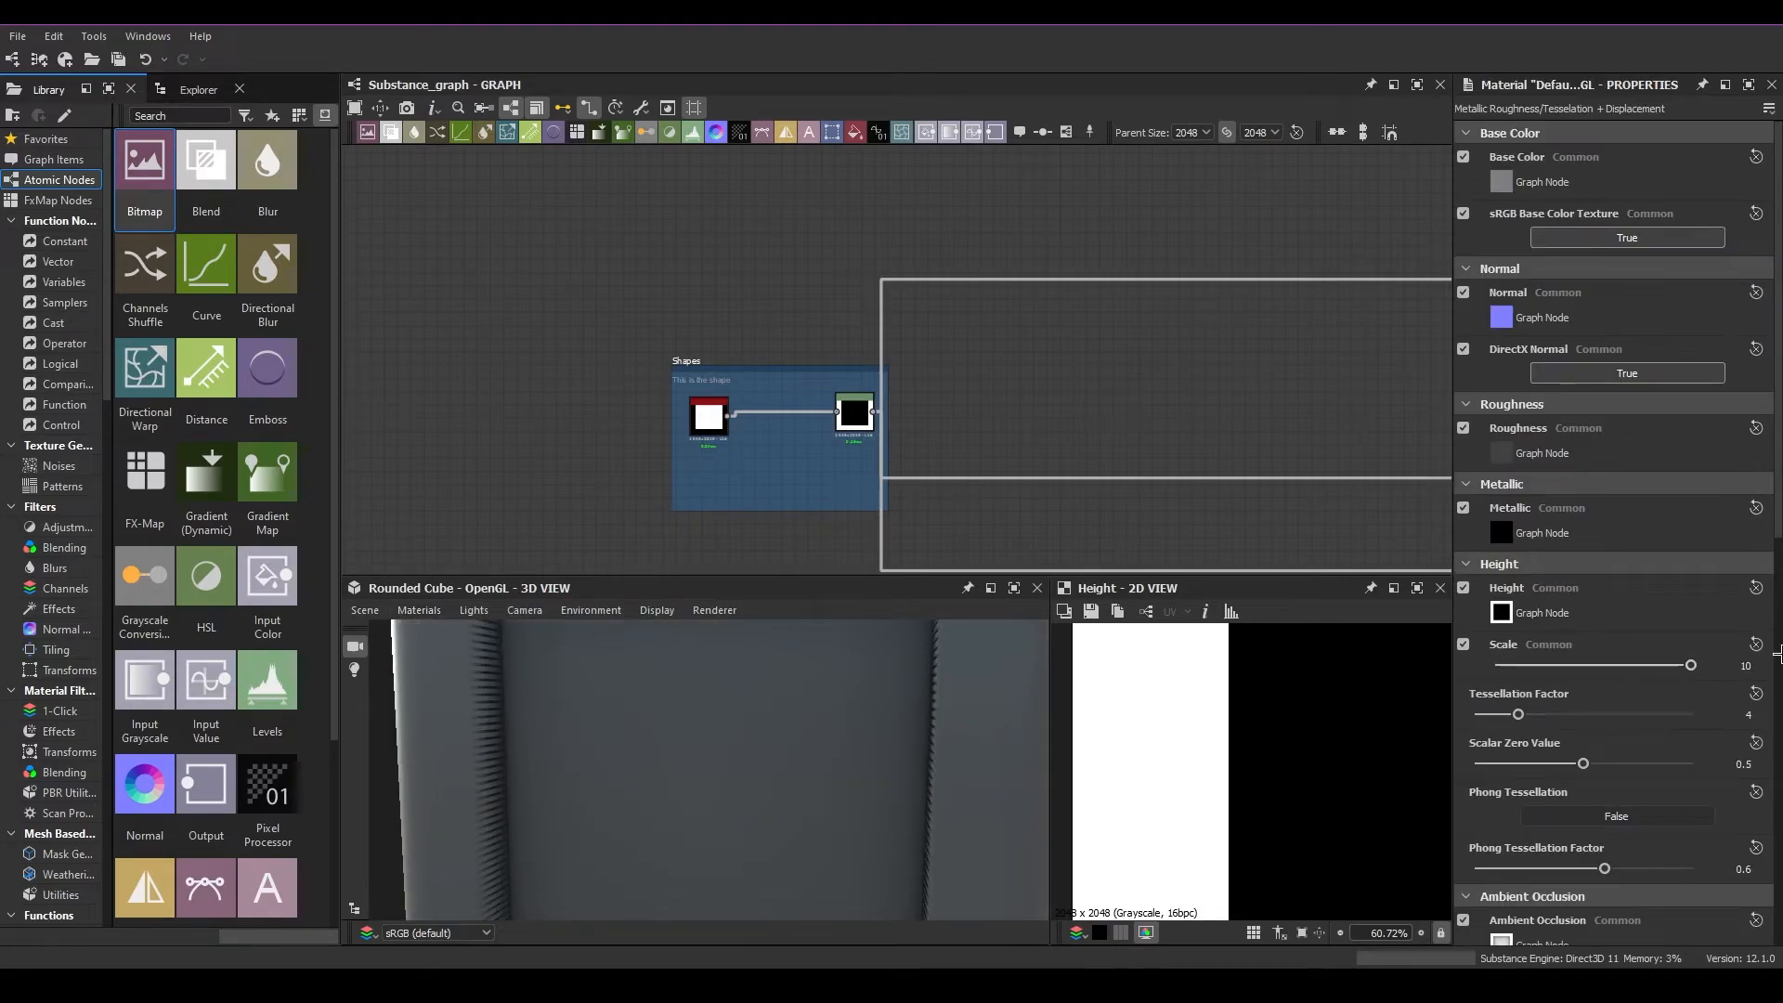
# Zoom in on the cube's jagged displaced edge and set the Tessellation Factor to 16
pyautogui.scroll(-5, 406, 759)
pyautogui.moveTo(406, 760); pyautogui.dragTo(797, 792)
pyautogui.scroll(5, 546, 777)
pyautogui.moveTo(1530, 713); pyautogui.dragTo(1694, 713)
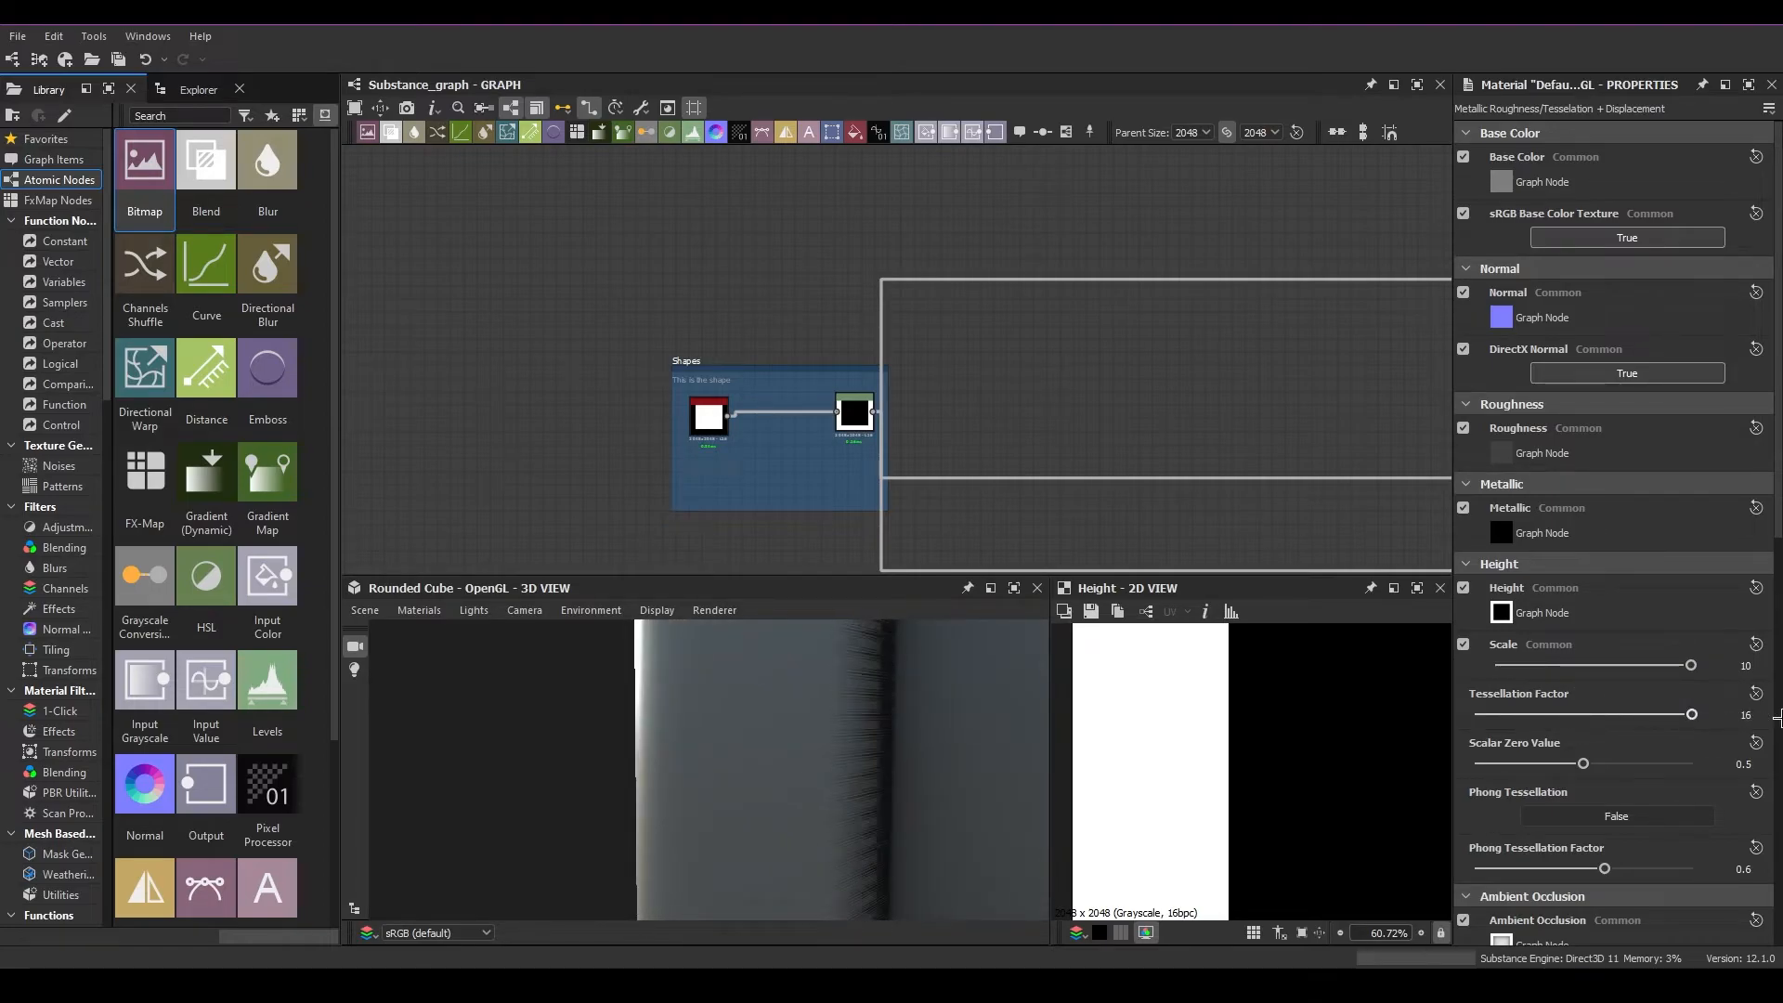
# Undo the Bevel node's deletion and the direct Shape link so it again sits between Shape and Levels
pyautogui.moveTo(852, 785); pyautogui.dragTo(667, 758, button='middle')
pyautogui.scroll(-8, 832, 745)
pyautogui.moveTo(838, 755); pyautogui.dragTo(894, 763)
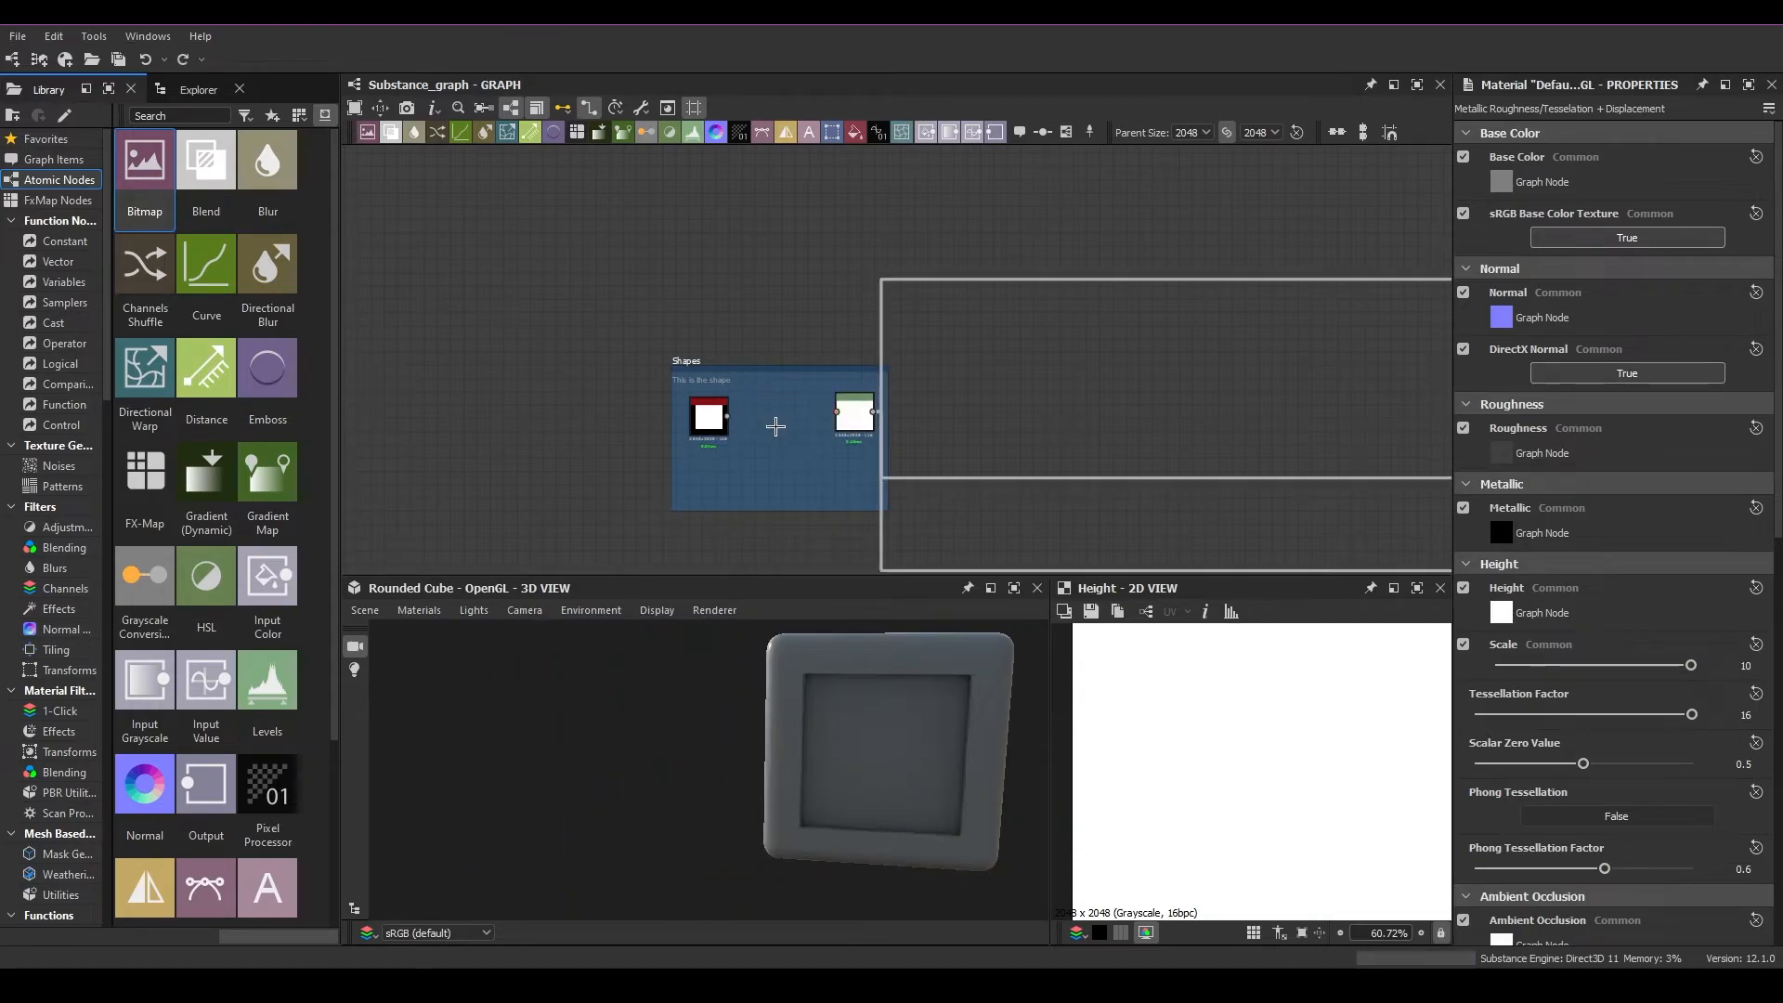
pyautogui.hotkey('ctrl', 'z')
pyautogui.scroll(3, 780, 413)
# Display the Bevel node and the Levels node in the 2D view and compare their edge gradients and rounded corners
pyautogui.doubleClick(773, 411)
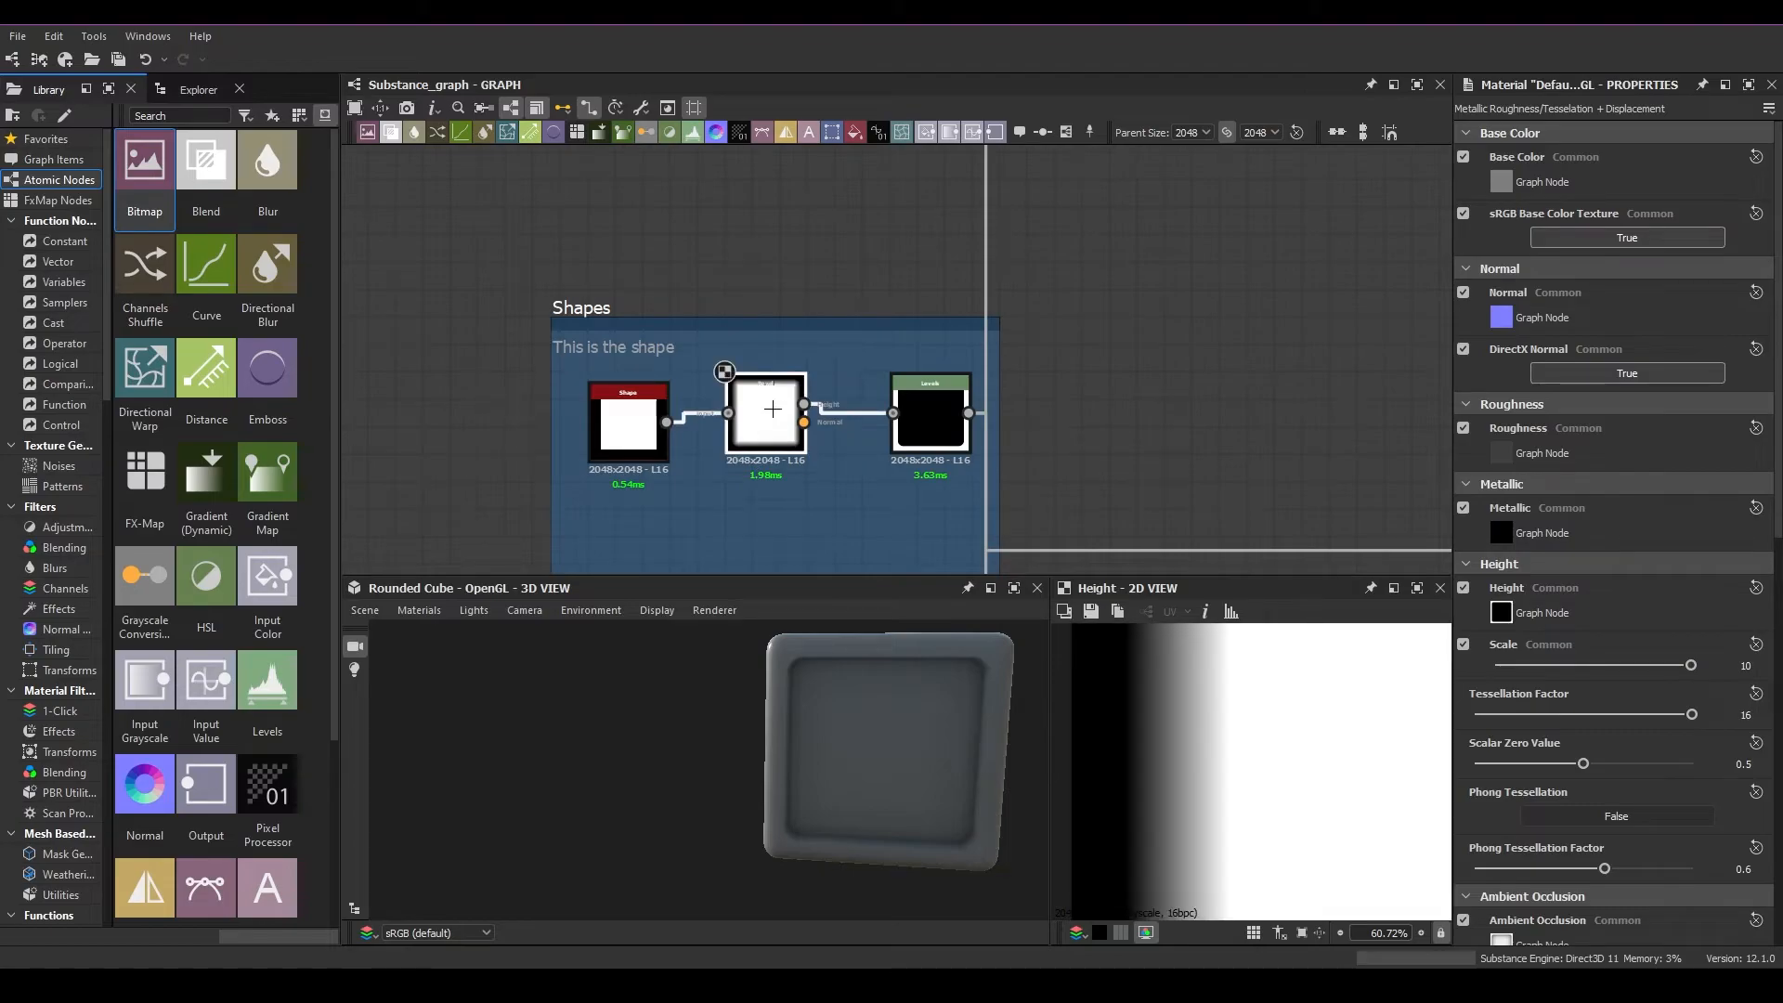
pyautogui.scroll(3, 1191, 721)
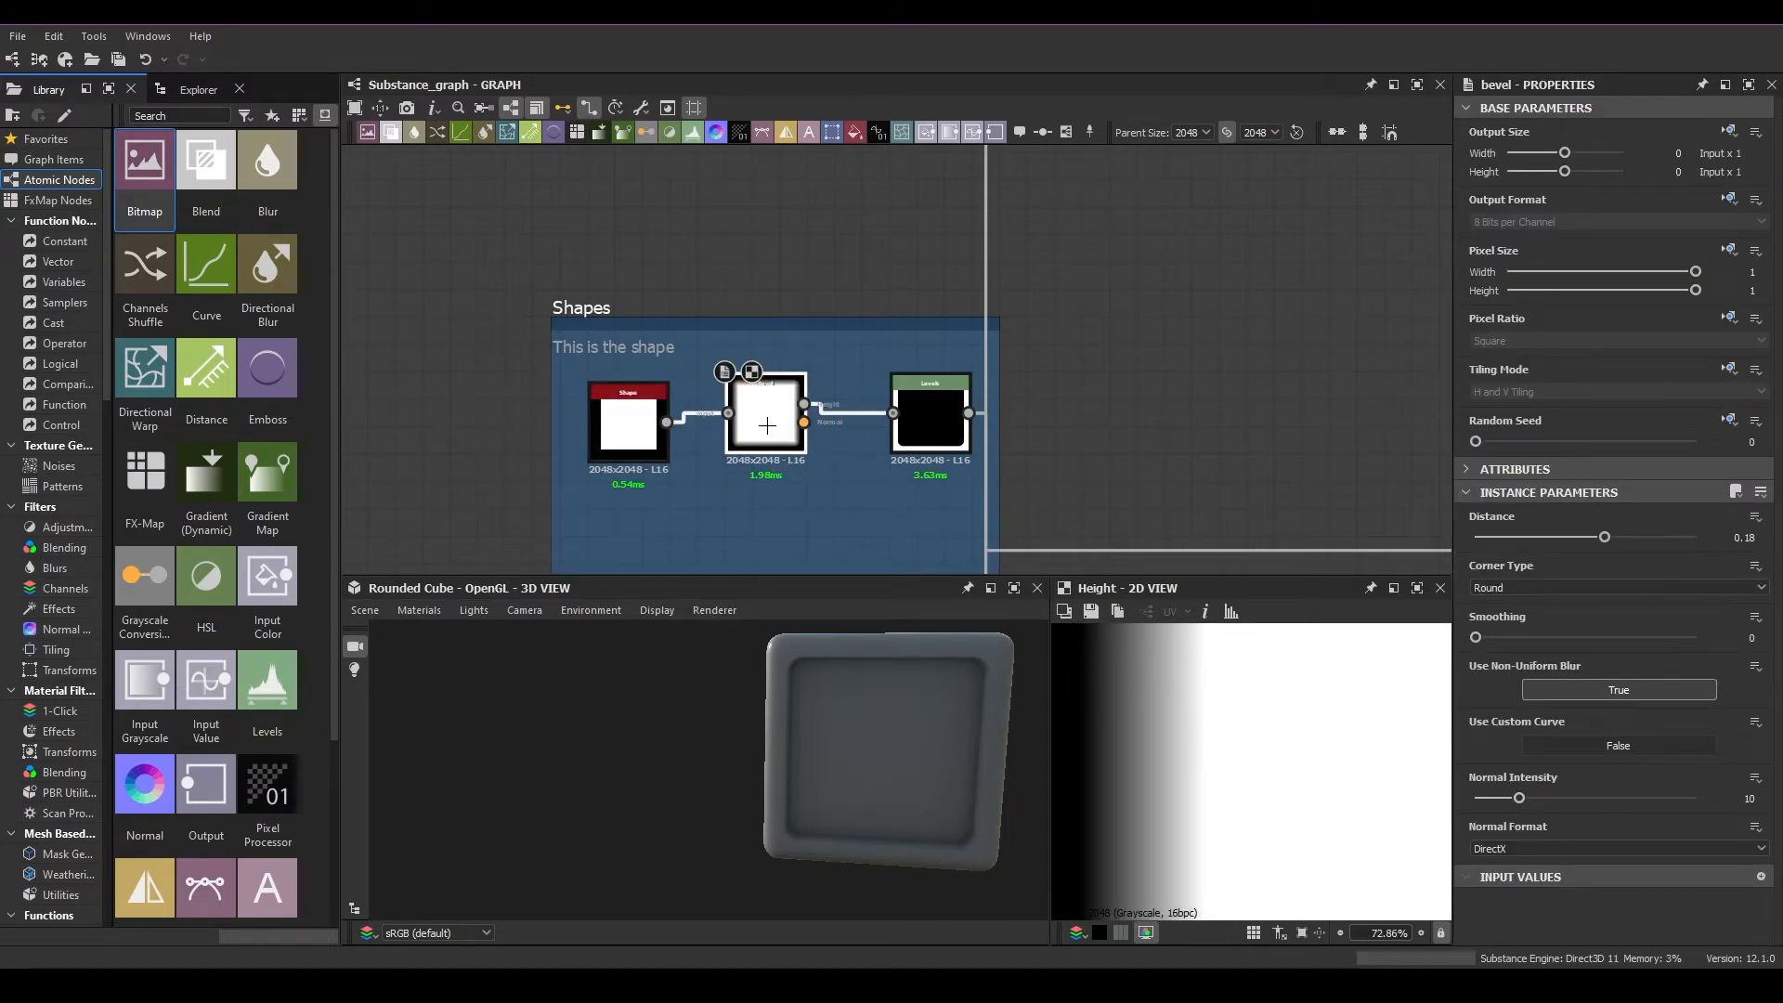
pyautogui.doubleClick(929, 420)
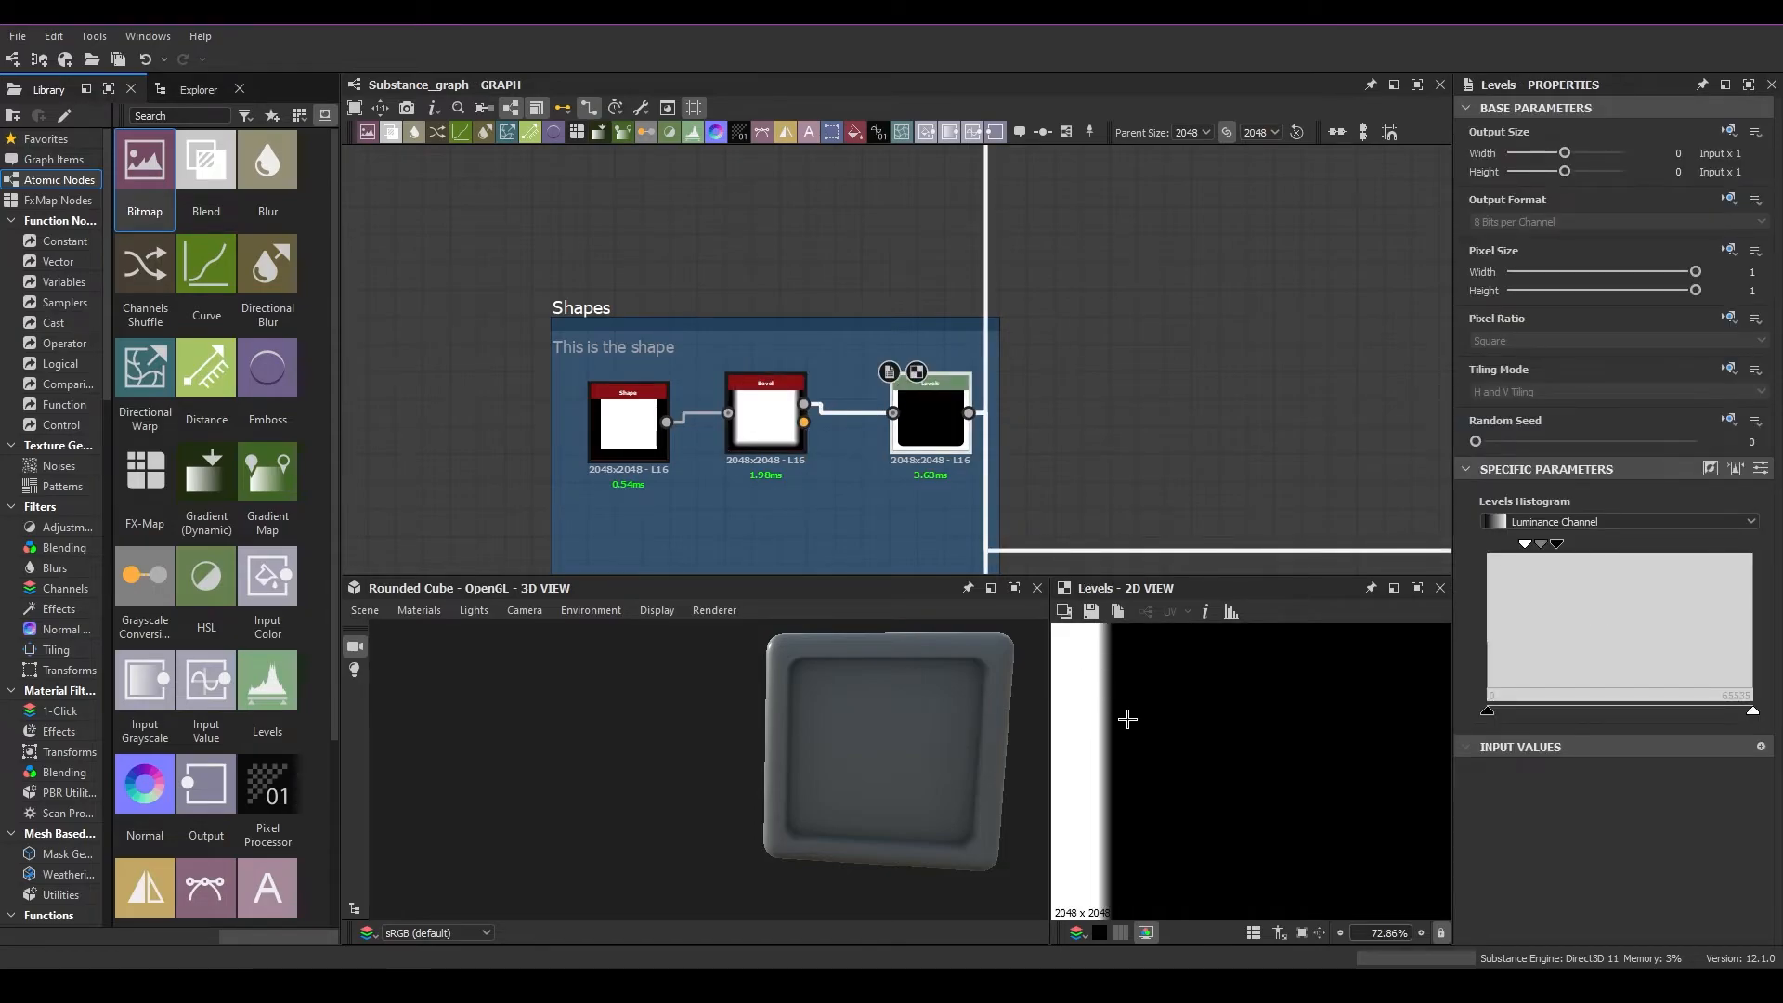
pyautogui.moveTo(1127, 719); pyautogui.dragTo(1284, 746, button='middle')
pyautogui.scroll(-5, 1268, 760)
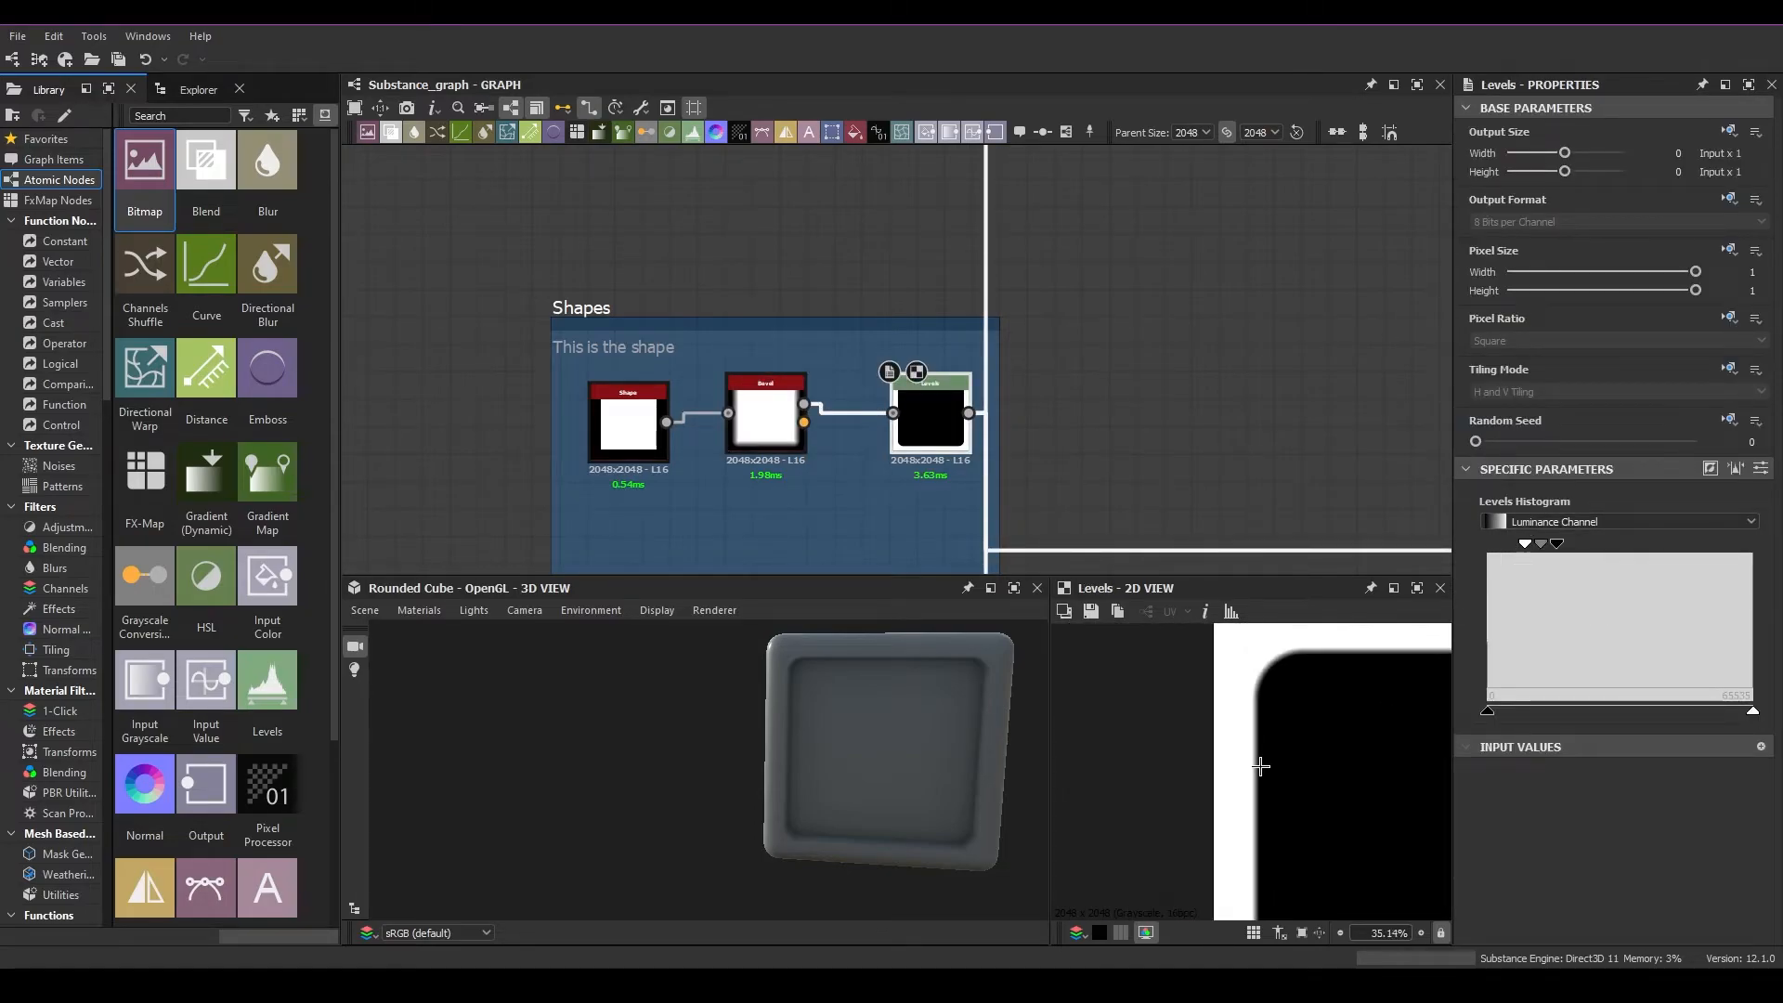
pyautogui.scroll(-2, 1176, 735)
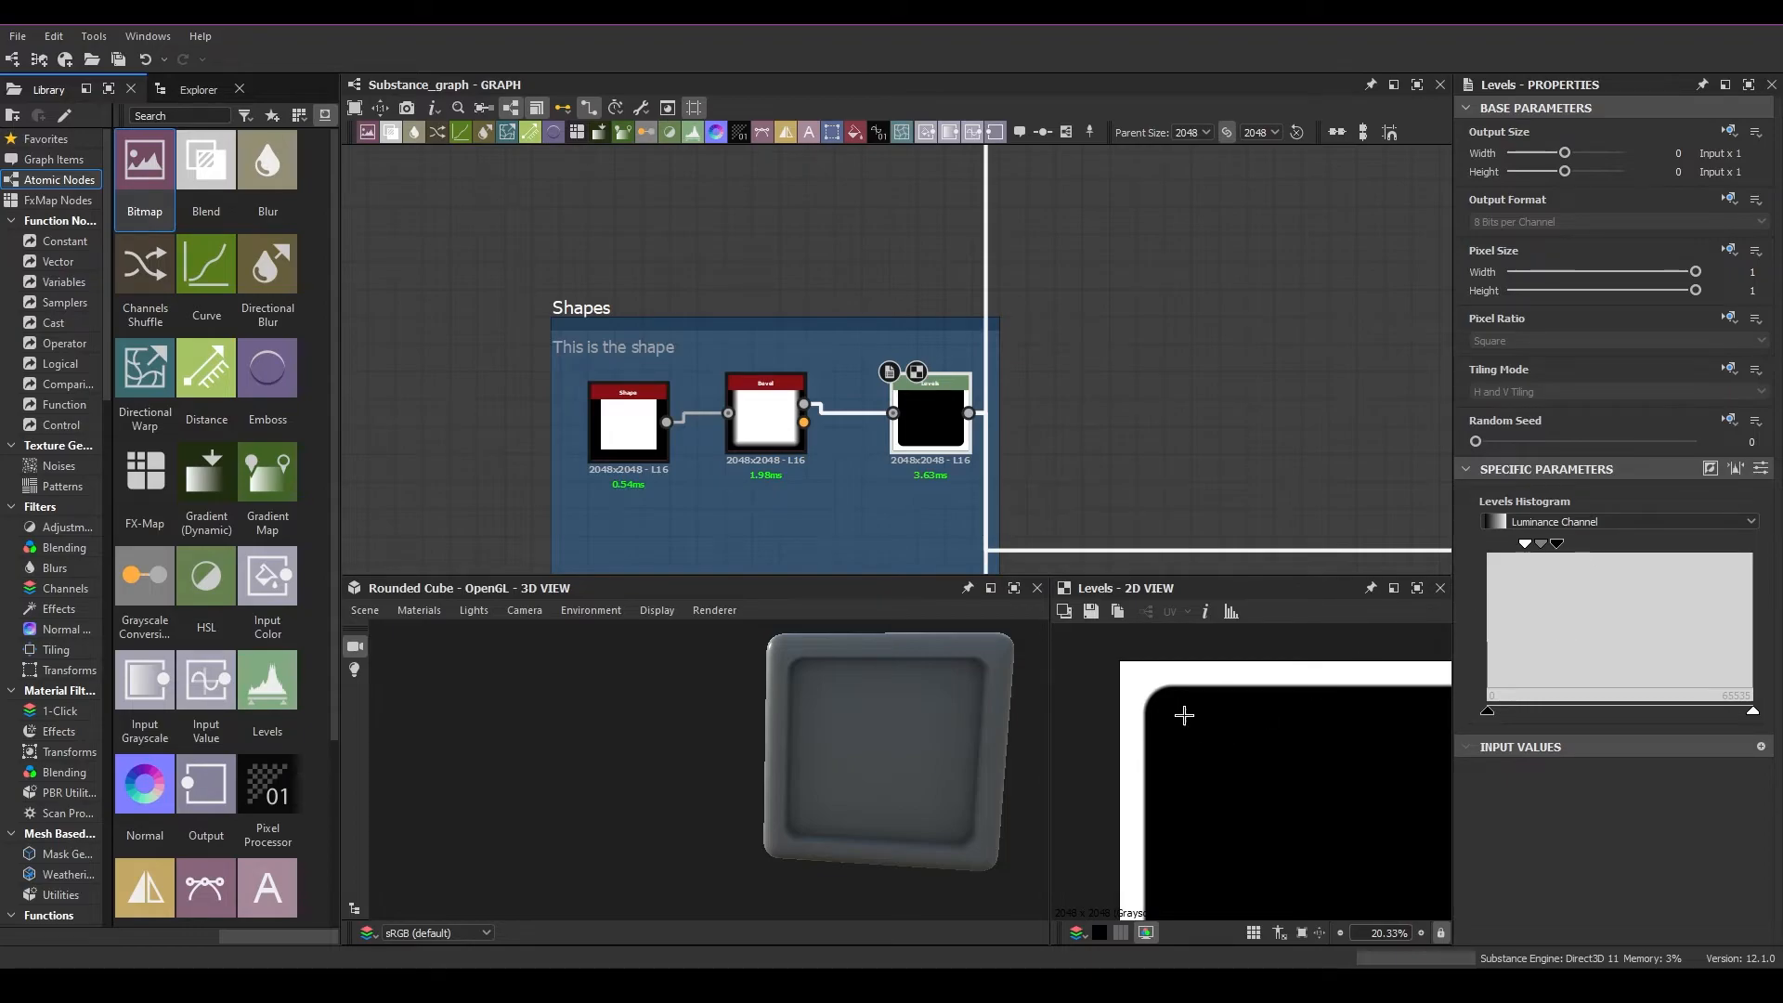
pyautogui.scroll(2, 1185, 715)
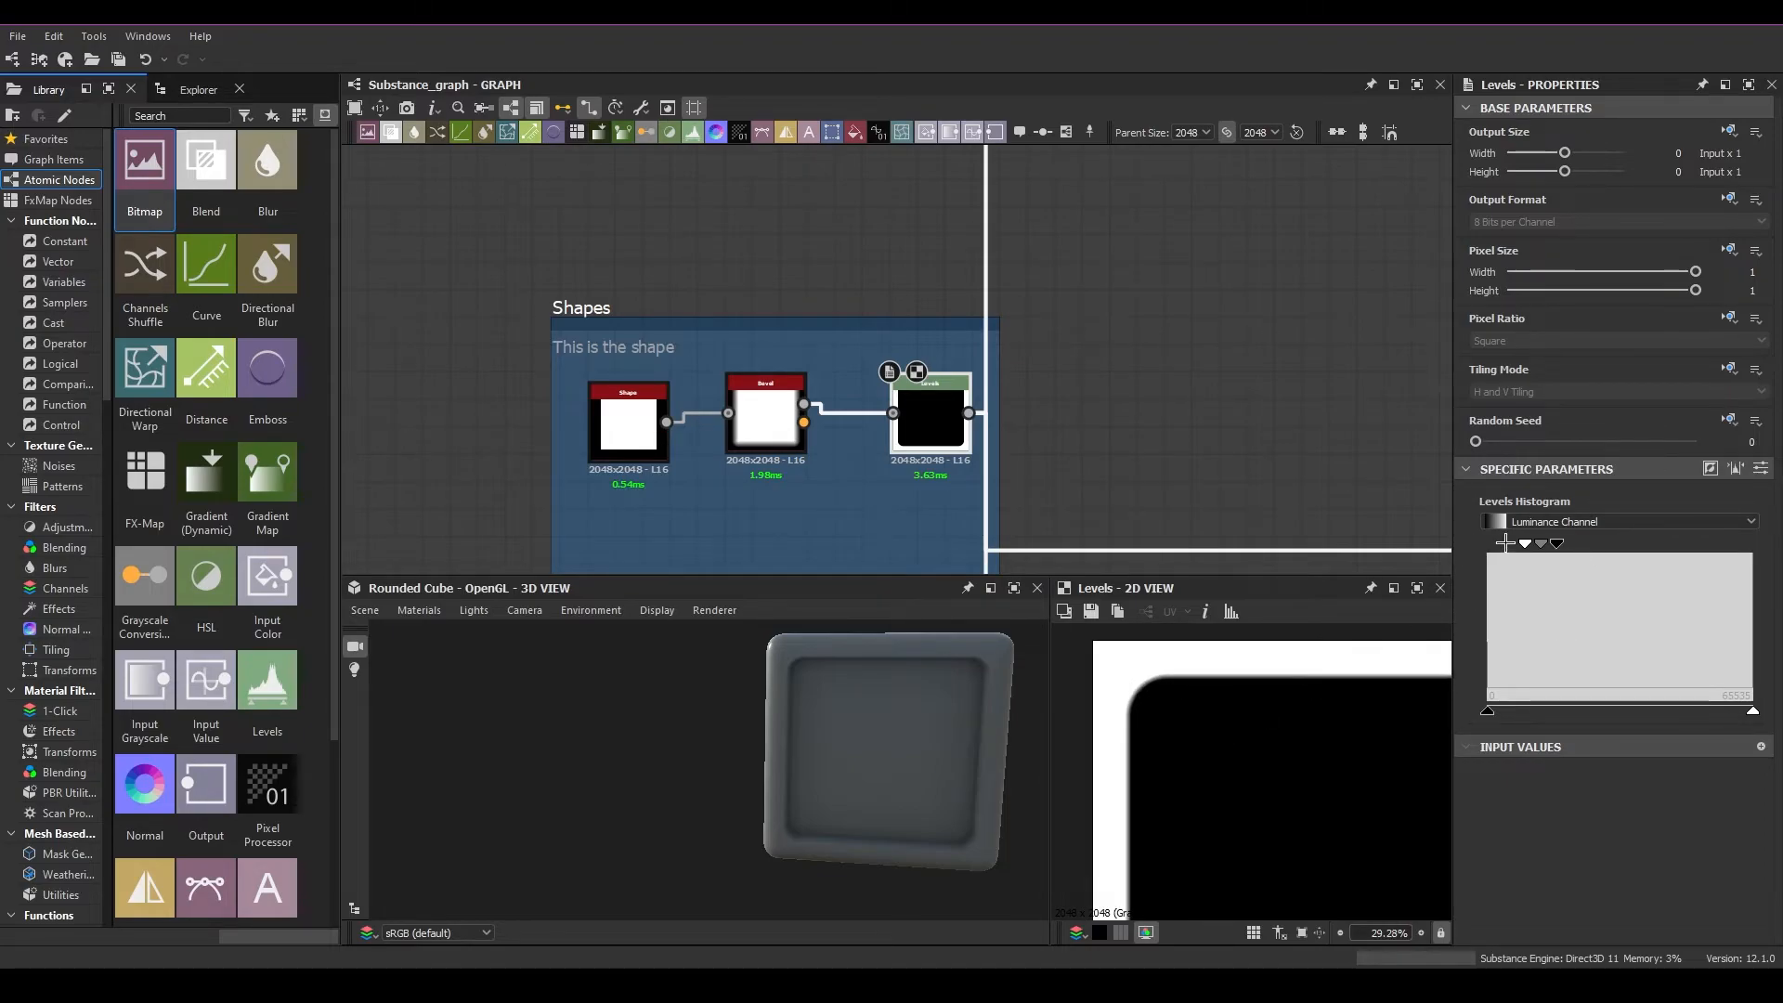
pyautogui.scroll(-2, 1197, 727)
pyautogui.moveTo(1263, 769); pyautogui.dragTo(1064, 733, button='middle')
# Move the Levels node closer to the Bevel node and inspect the cube's displaced inner edge close up
pyautogui.moveTo(950, 413); pyautogui.dragTo(922, 429)
pyautogui.scroll(5, 901, 753)
pyautogui.moveTo(924, 780); pyautogui.dragTo(681, 770, button='middle')
pyautogui.moveTo(735, 708); pyautogui.dragTo(563, 741, button='middle')
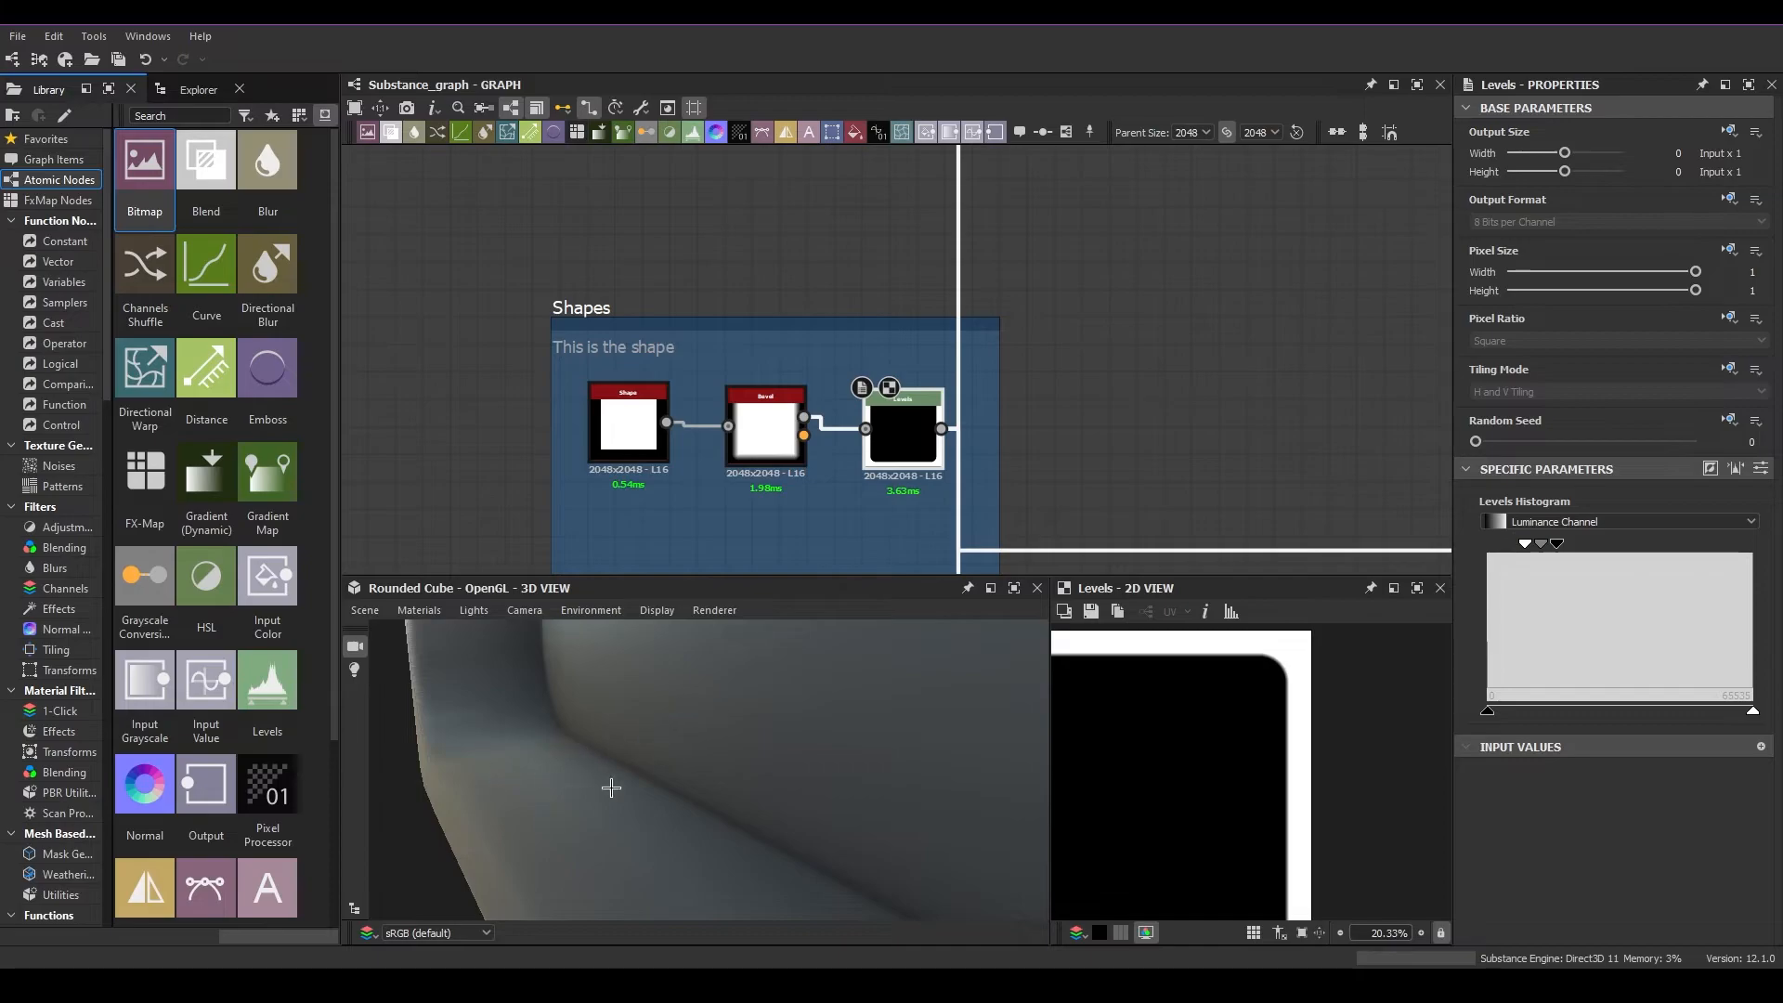
pyautogui.moveTo(633, 767); pyautogui.dragTo(552, 769, button='middle')
pyautogui.moveTo(493, 717); pyautogui.dragTo(500, 768, button='middle')
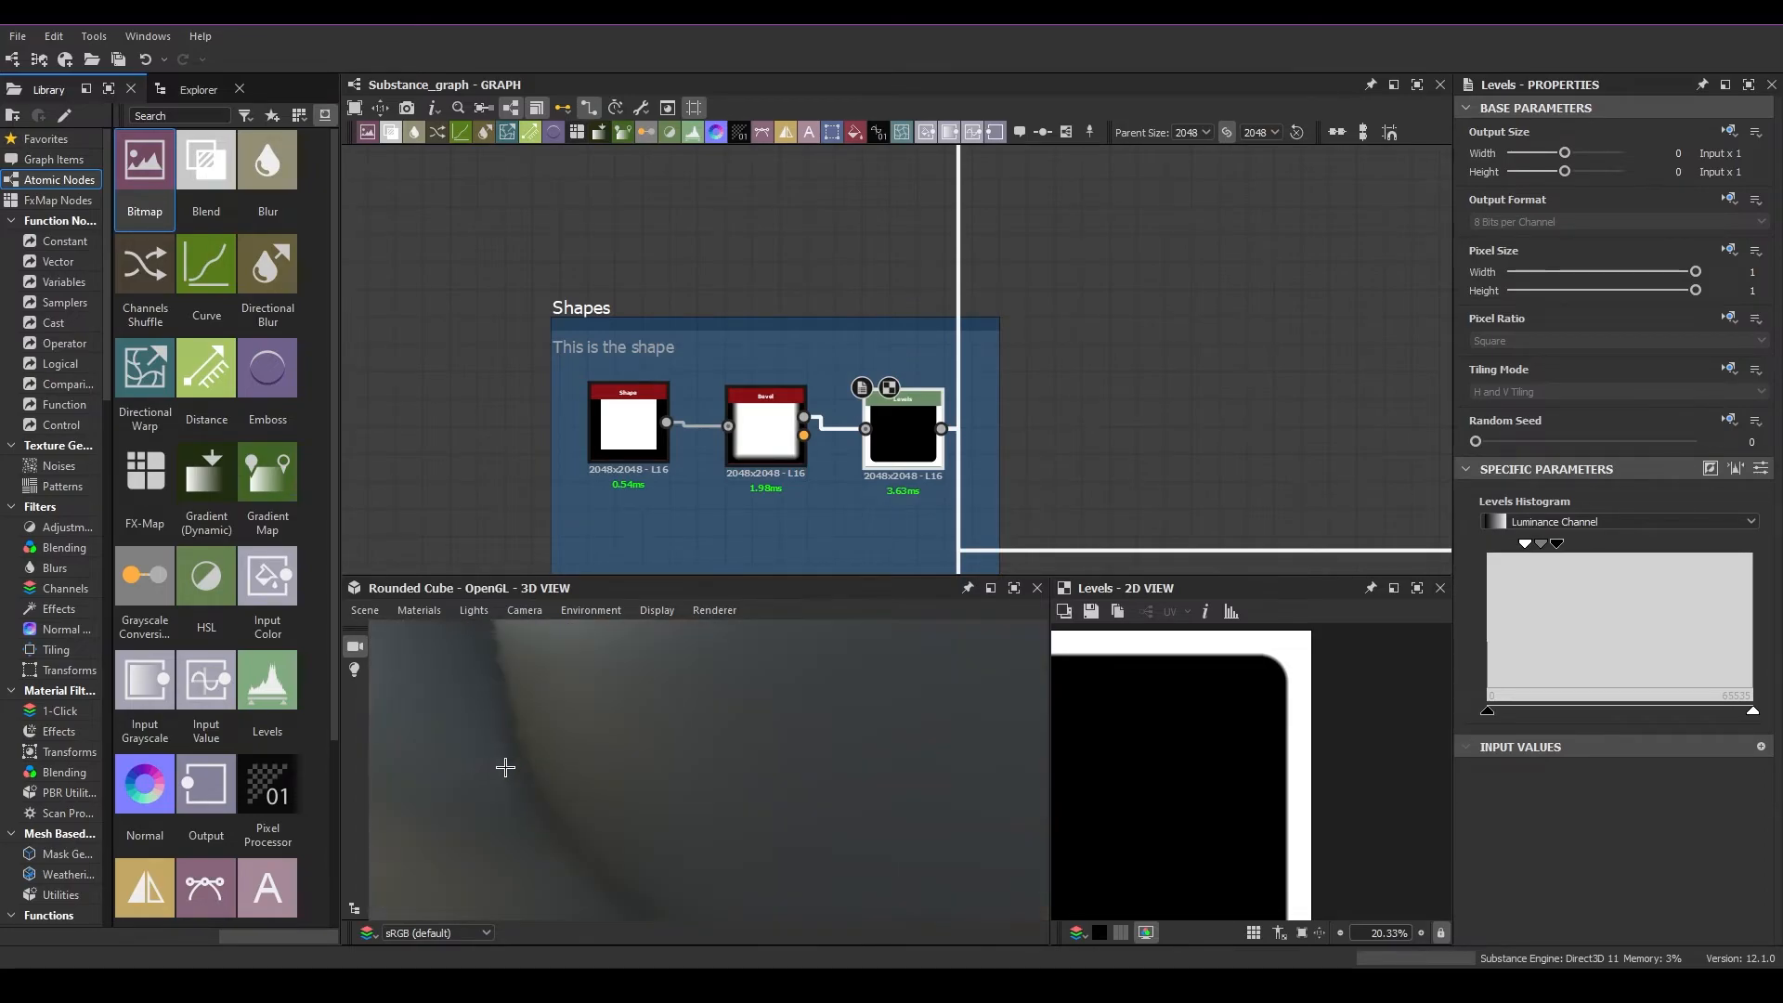
# Examine the individual pixels of the Levels gradient along the white border in the 2D view
pyautogui.scroll(10, 1159, 757)
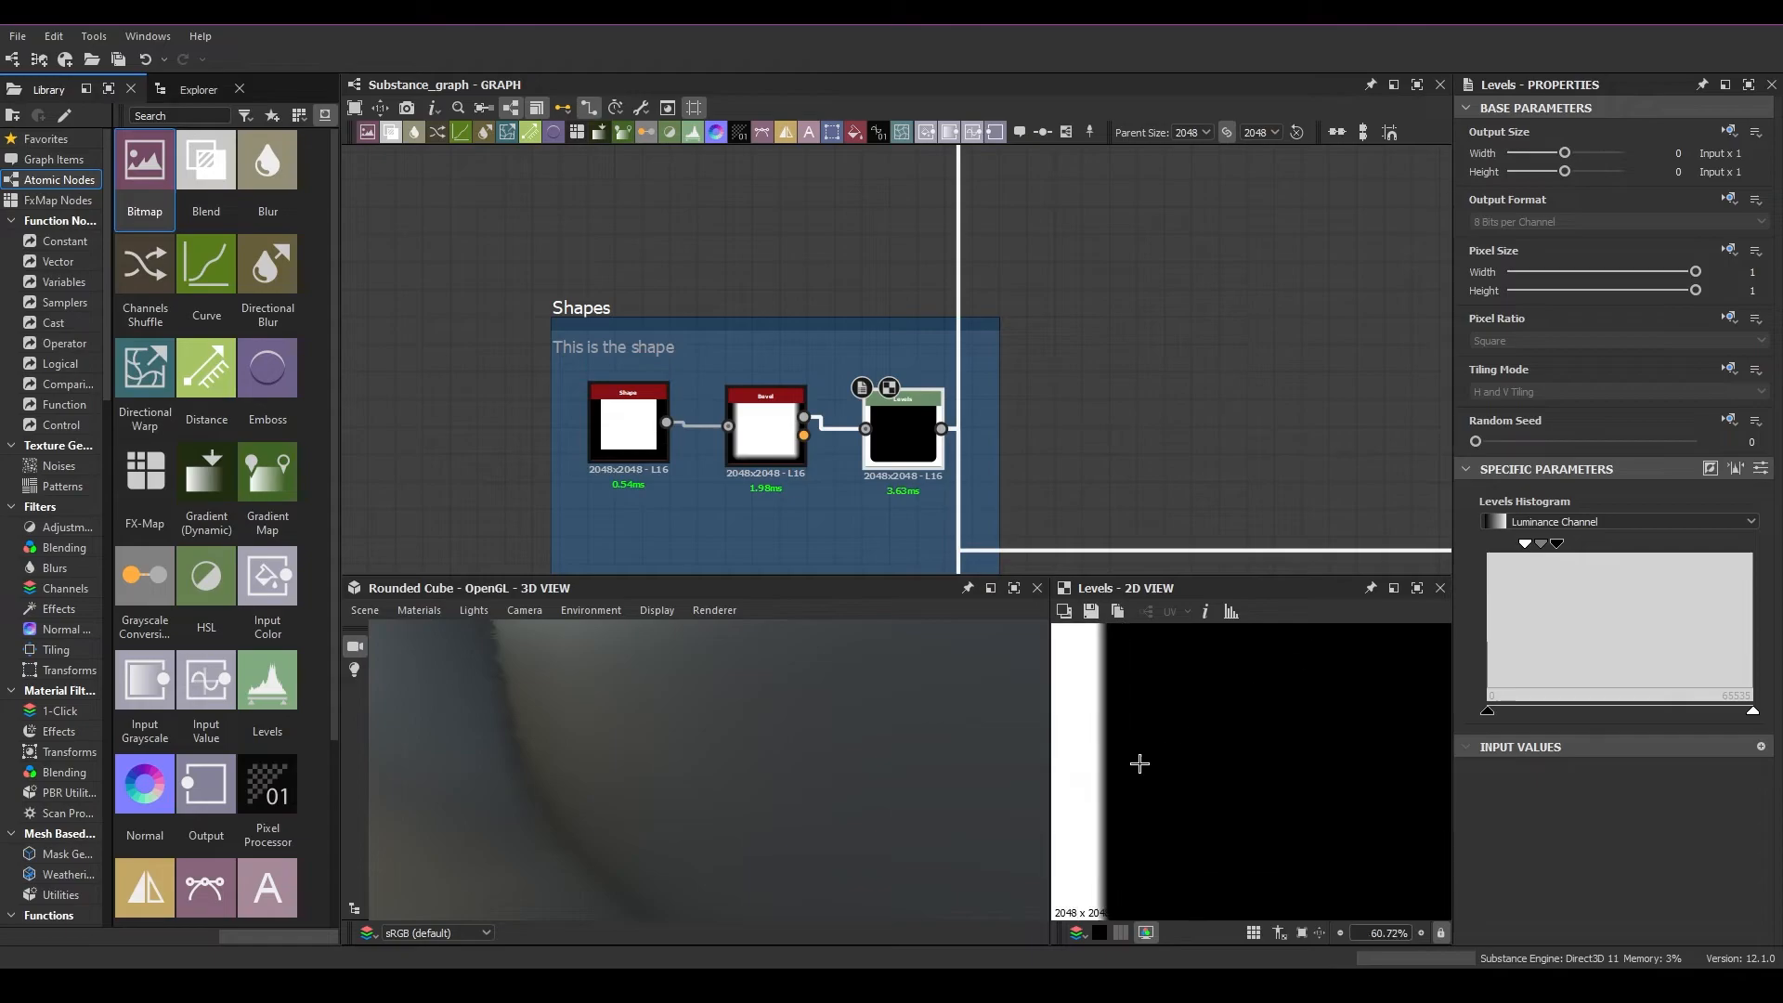
pyautogui.scroll(15, 1124, 736)
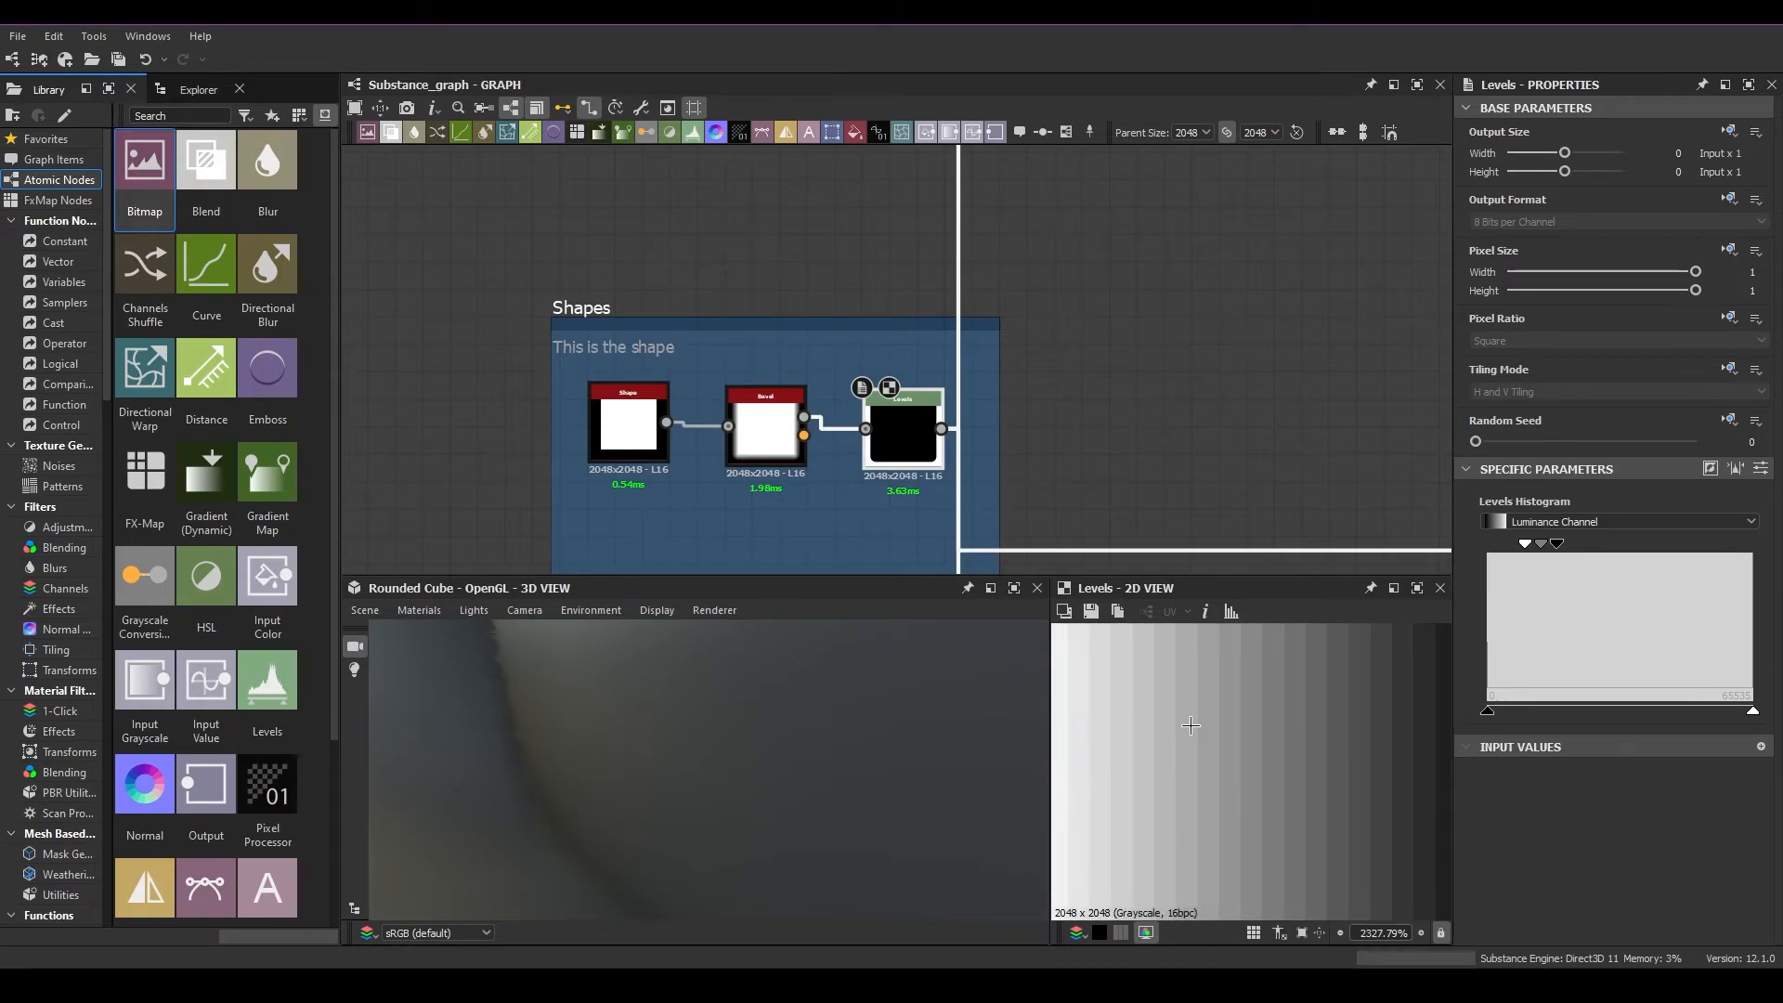
pyautogui.scroll(-15, 1126, 756)
pyautogui.scroll(-5, 745, 747)
pyautogui.scroll(-5, 744, 753)
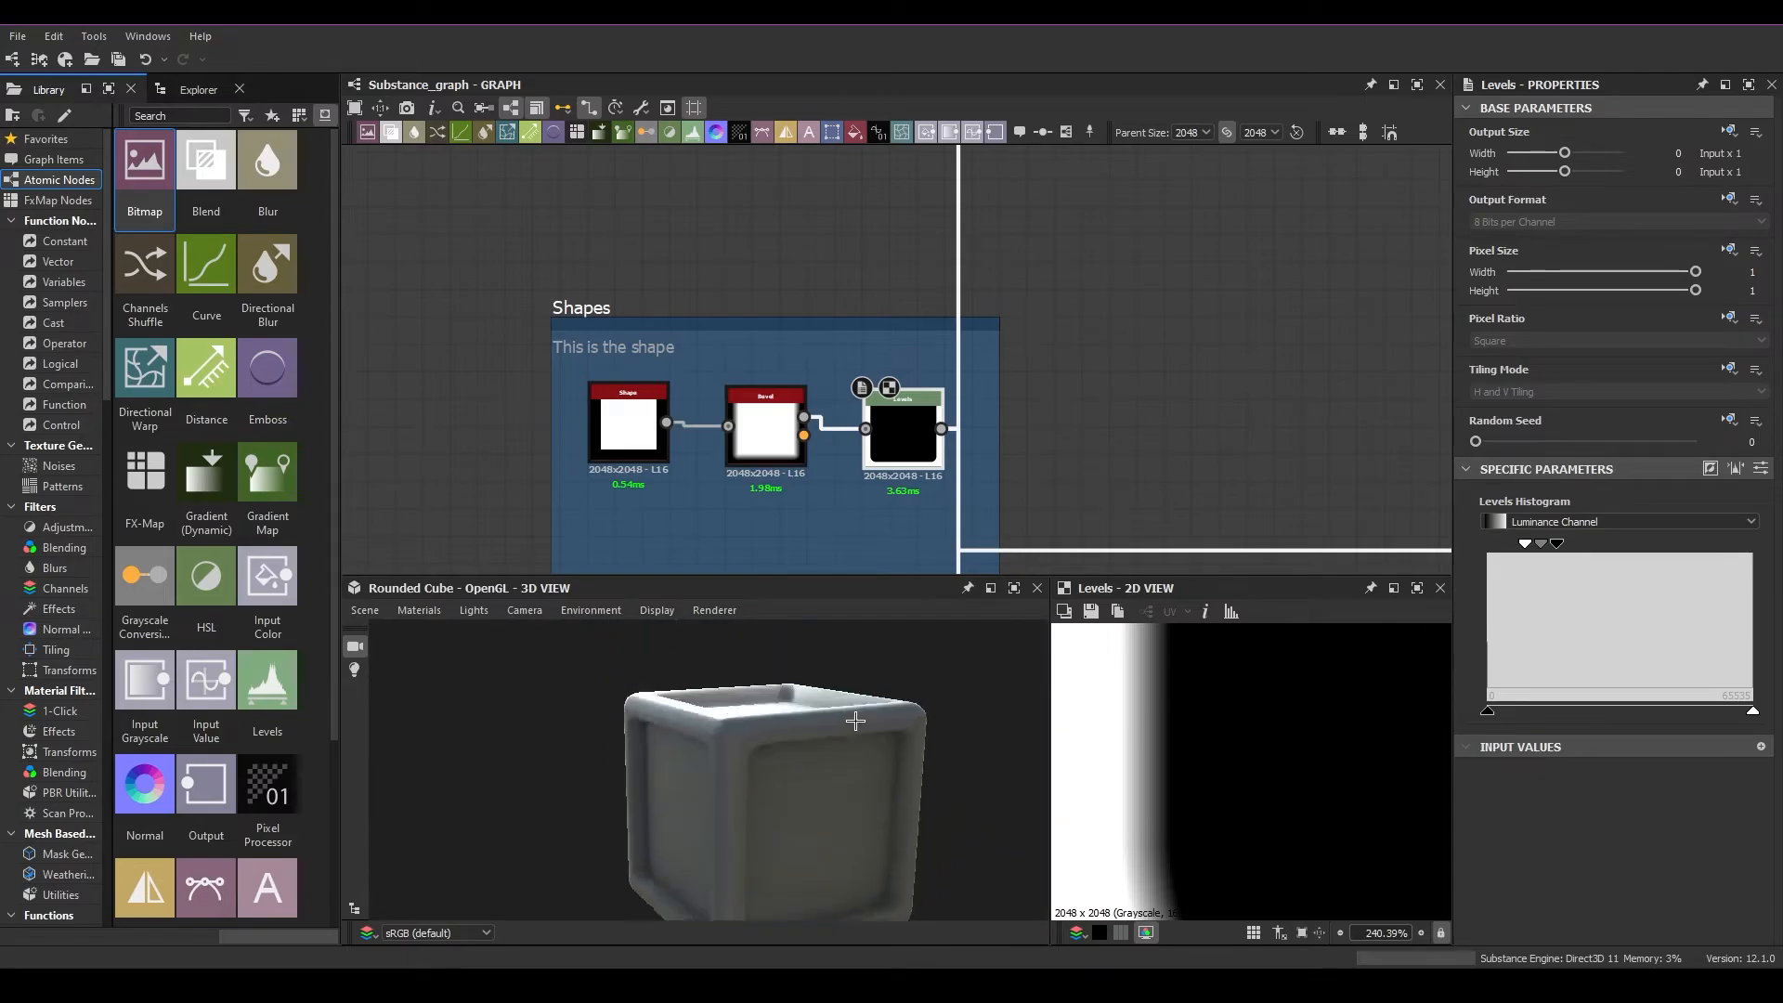
# Nudge the Levels node slightly upward in the Shapes frame and fit the whole Levels image in the 2D view
pyautogui.moveTo(888, 440); pyautogui.dragTo(888, 425)
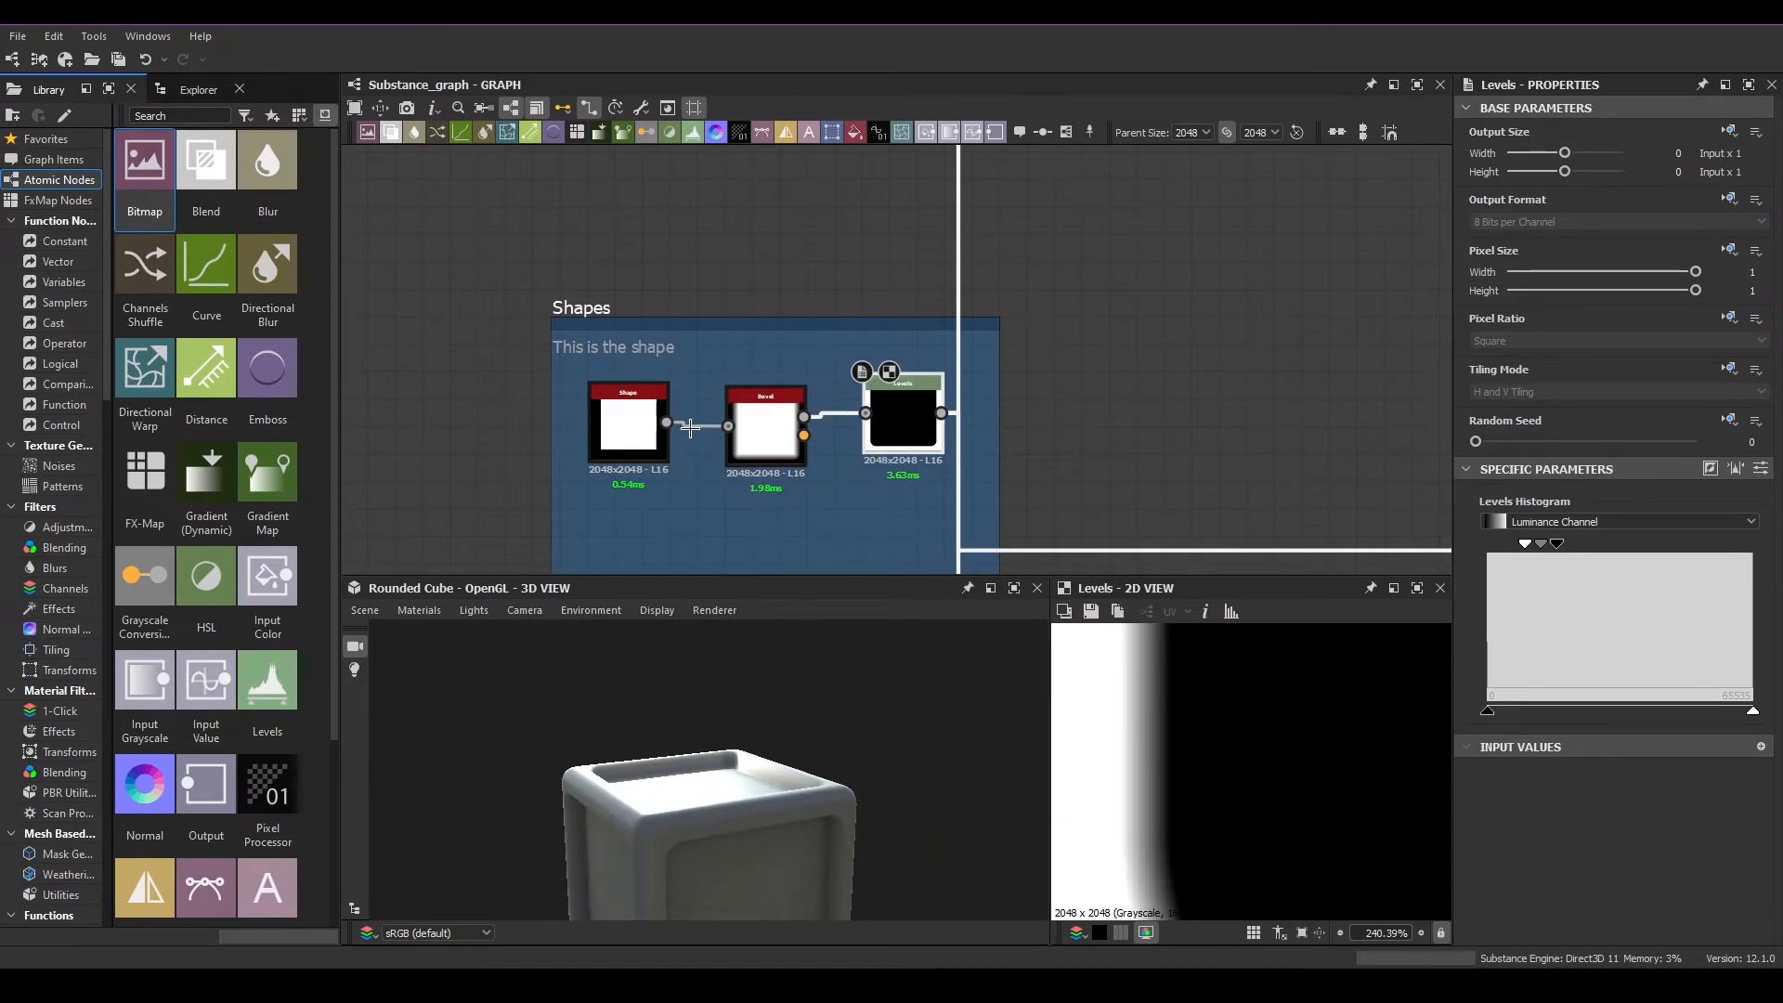
pyautogui.click(904, 500)
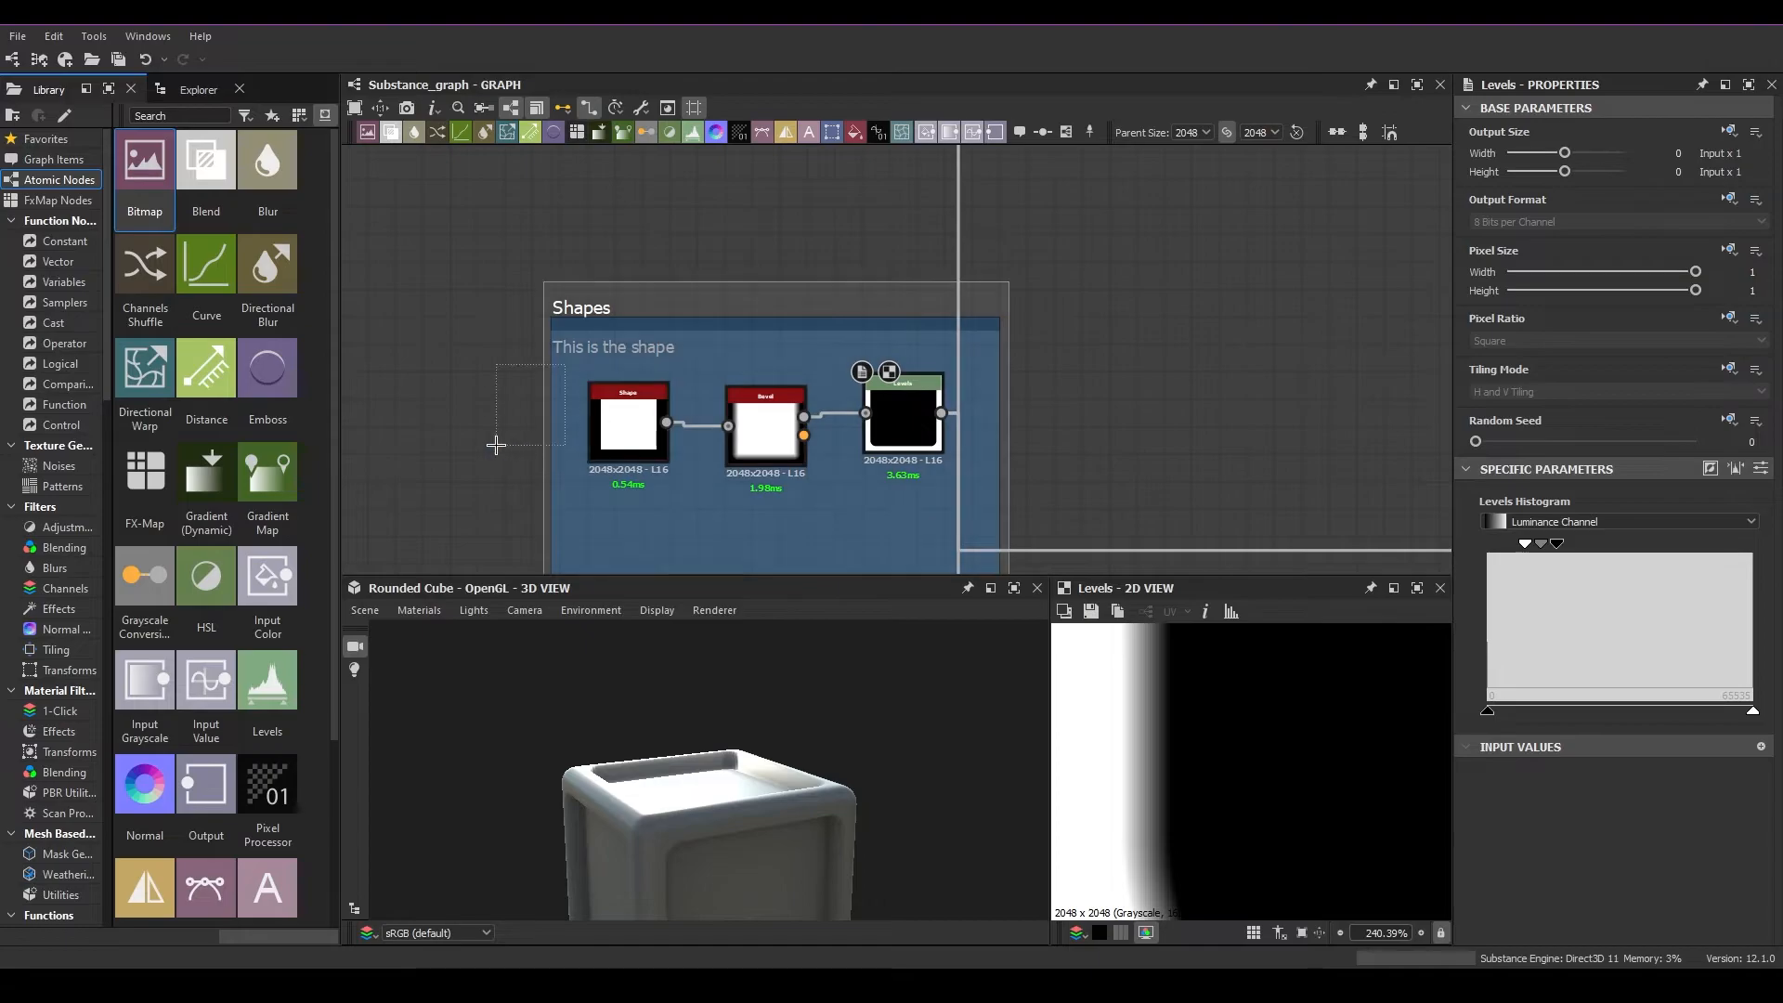
pyautogui.moveTo(778, 823); pyautogui.dragTo(817, 775)
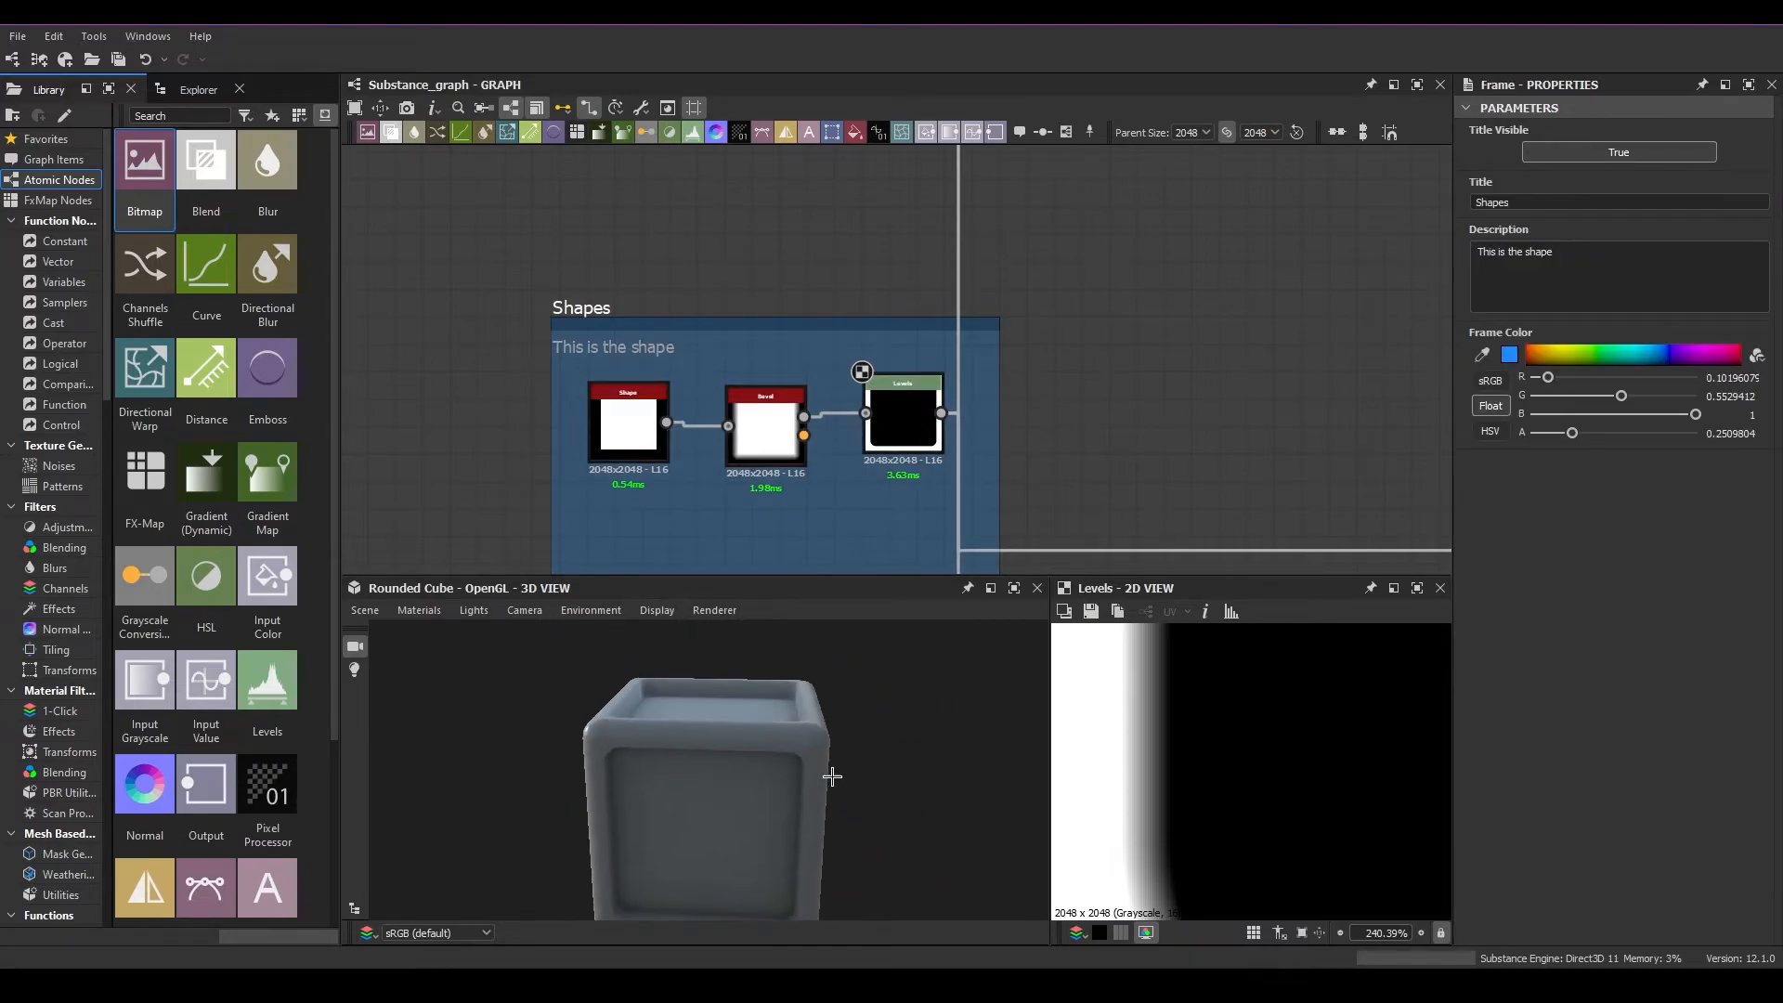
pyautogui.press('f')
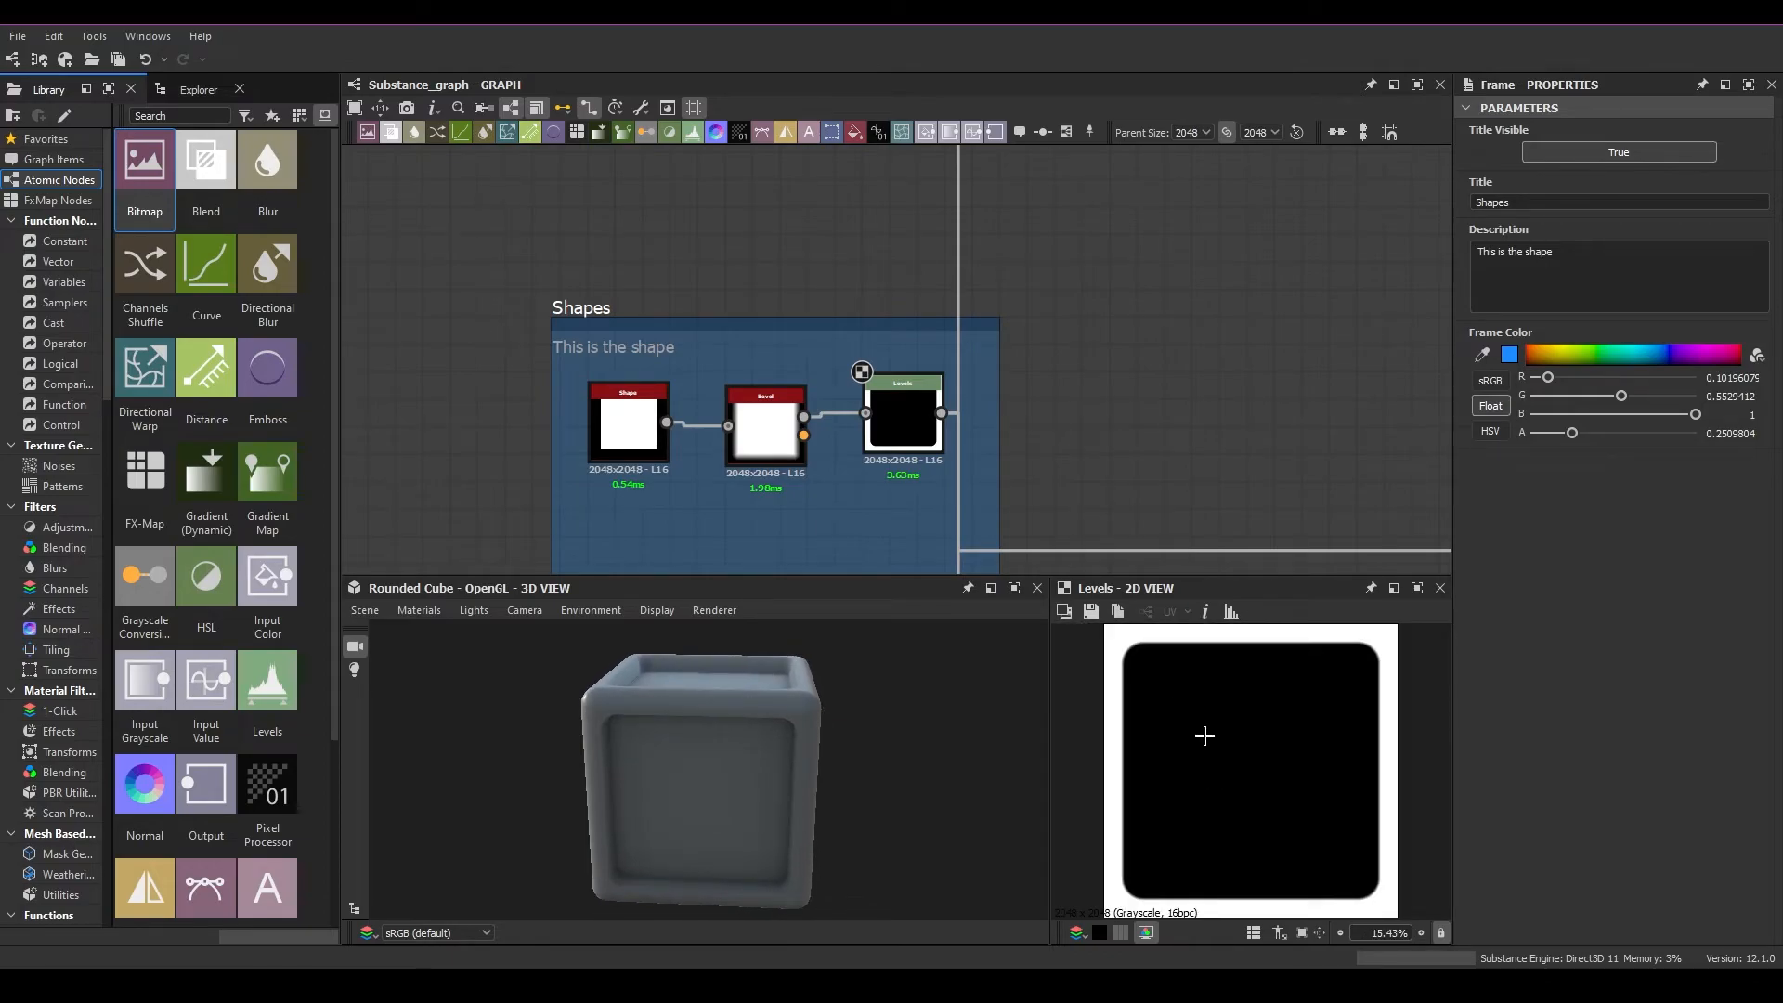
# Toggle Rectangle Links off and on to compare curved and right-angled connections from the Levels node to the outputs
pyautogui.moveTo(1094, 476); pyautogui.dragTo(904, 390, button='middle')
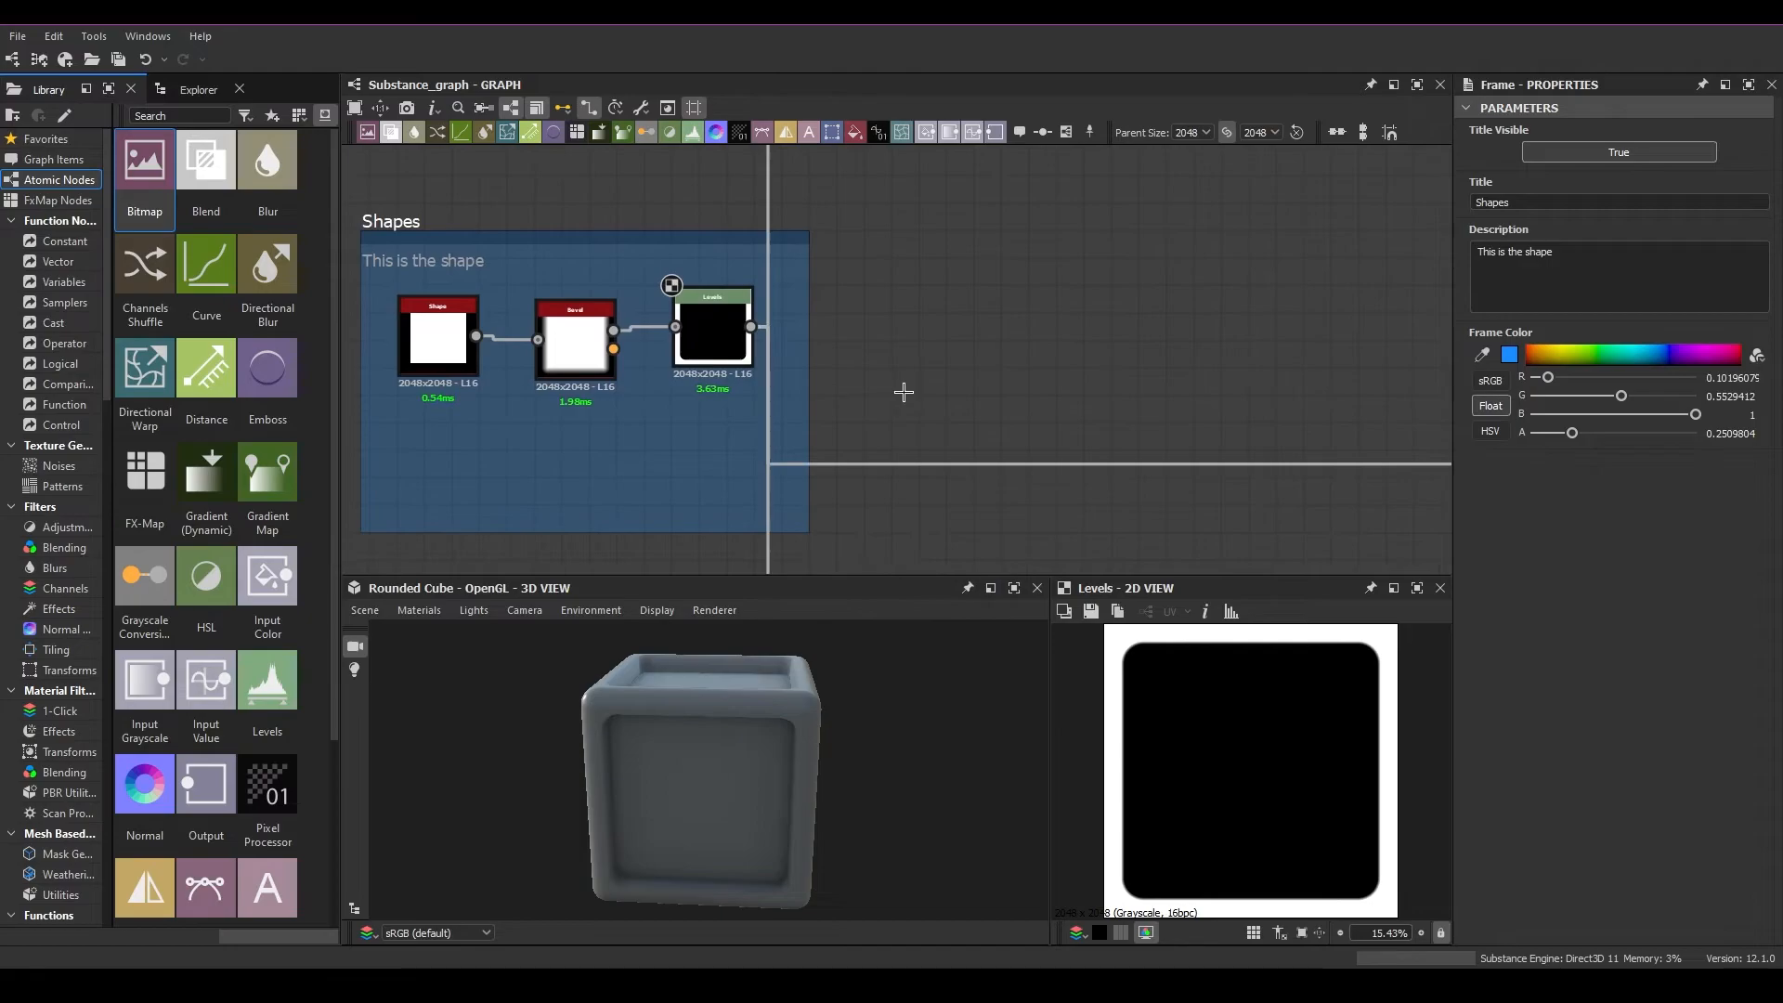
pyautogui.scroll(-4, 918, 433)
pyautogui.moveTo(1207, 533); pyautogui.dragTo(745, 482, button='middle')
pyautogui.moveTo(1226, 524); pyautogui.dragTo(754, 471)
pyautogui.click(1196, 551)
pyautogui.moveTo(1196, 551); pyautogui.dragTo(477, 455)
pyautogui.click(590, 107)
pyautogui.click(590, 107)
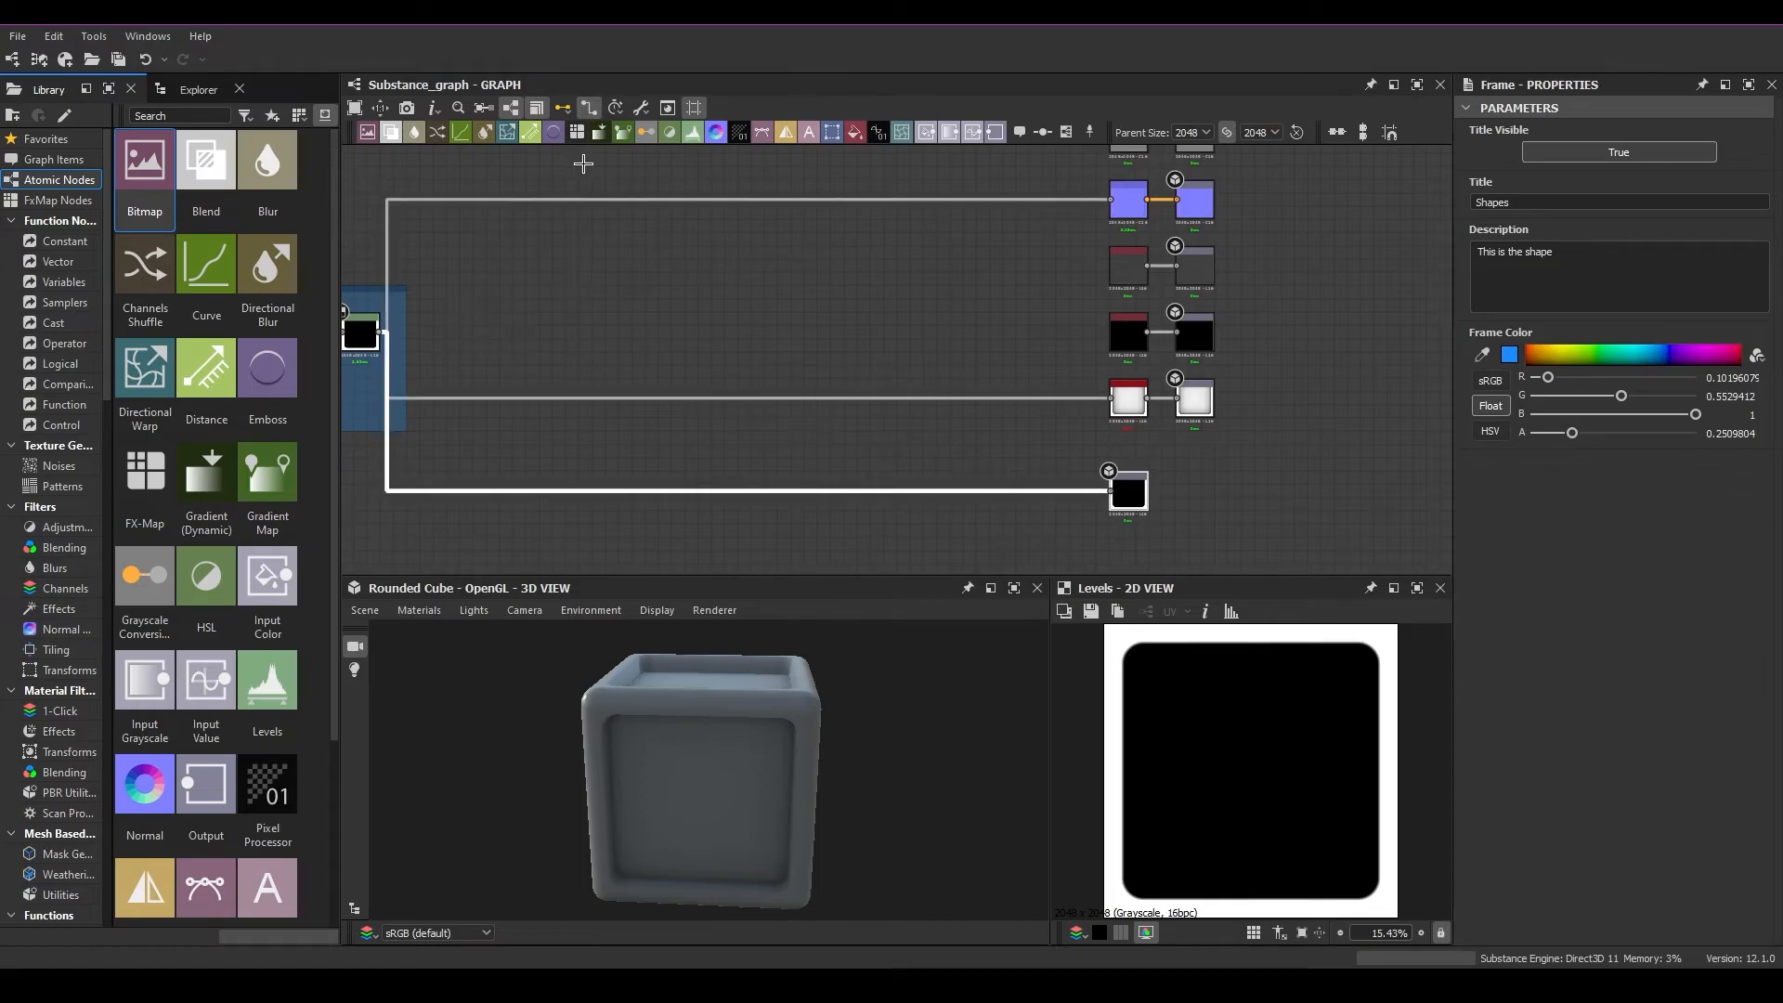
pyautogui.click(590, 108)
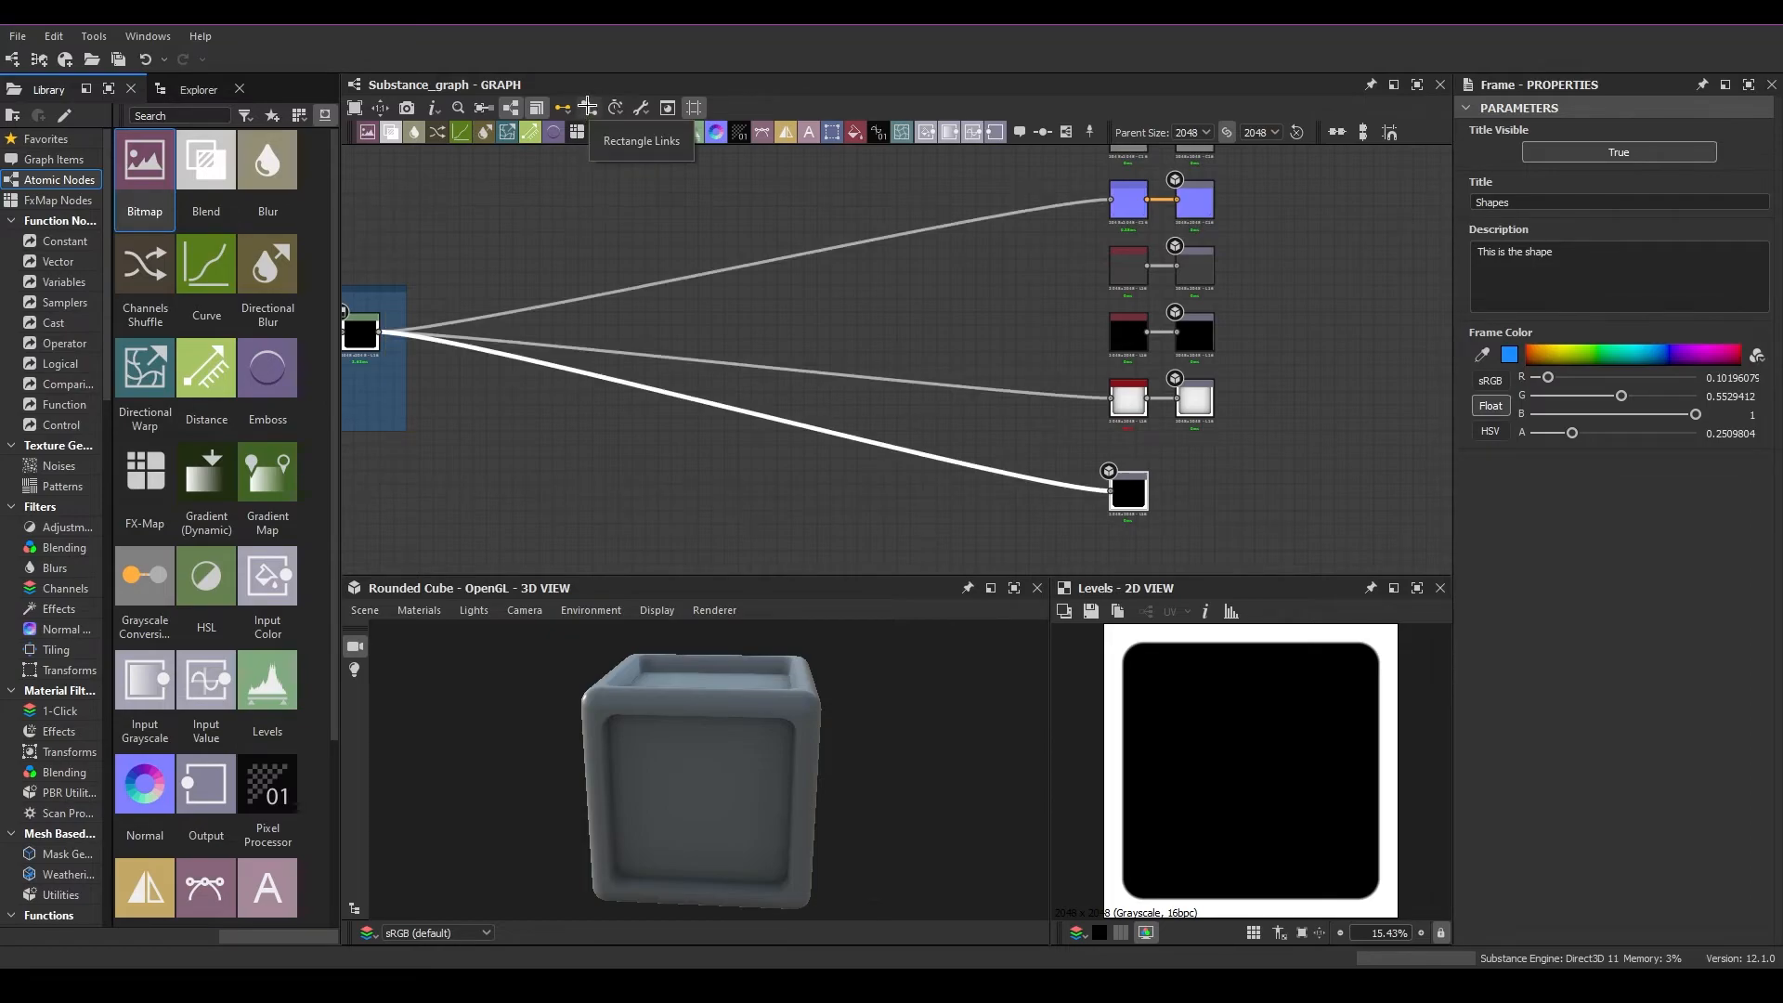
pyautogui.click(588, 105)
pyautogui.moveTo(928, 416); pyautogui.dragTo(1000, 408, button='middle')
pyautogui.click(594, 110)
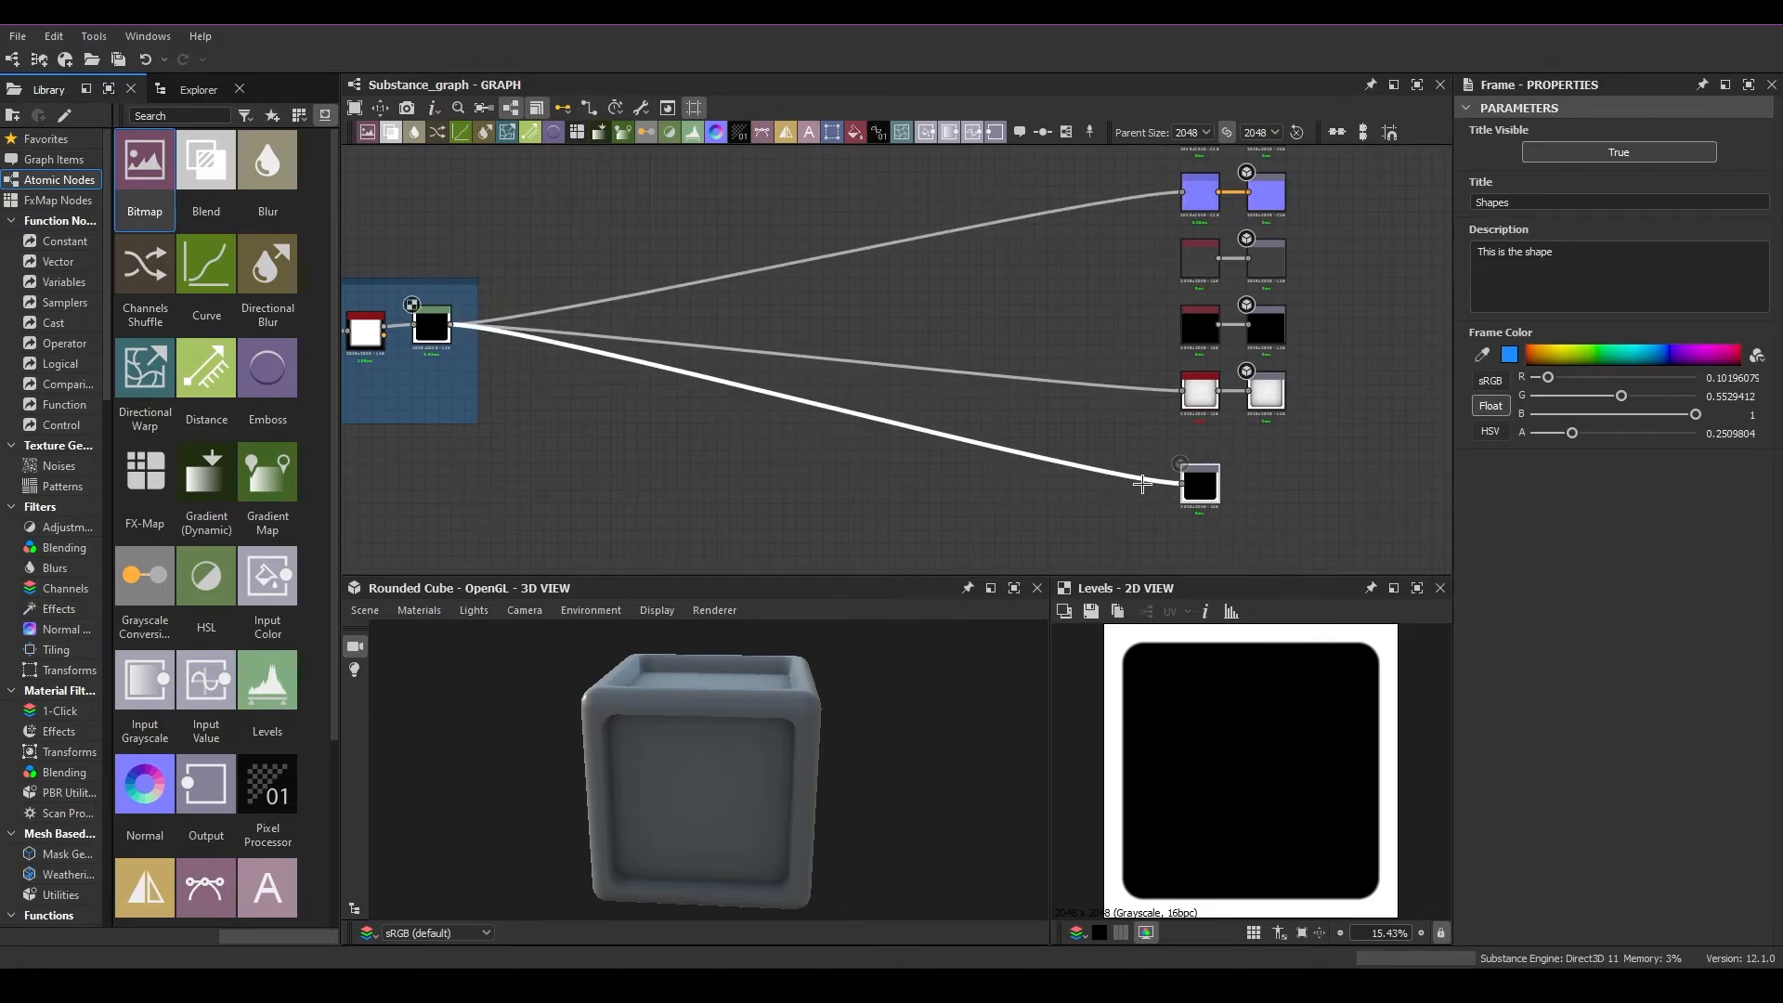
pyautogui.click(589, 108)
pyautogui.moveTo(736, 410); pyautogui.dragTo(851, 419, button='middle')
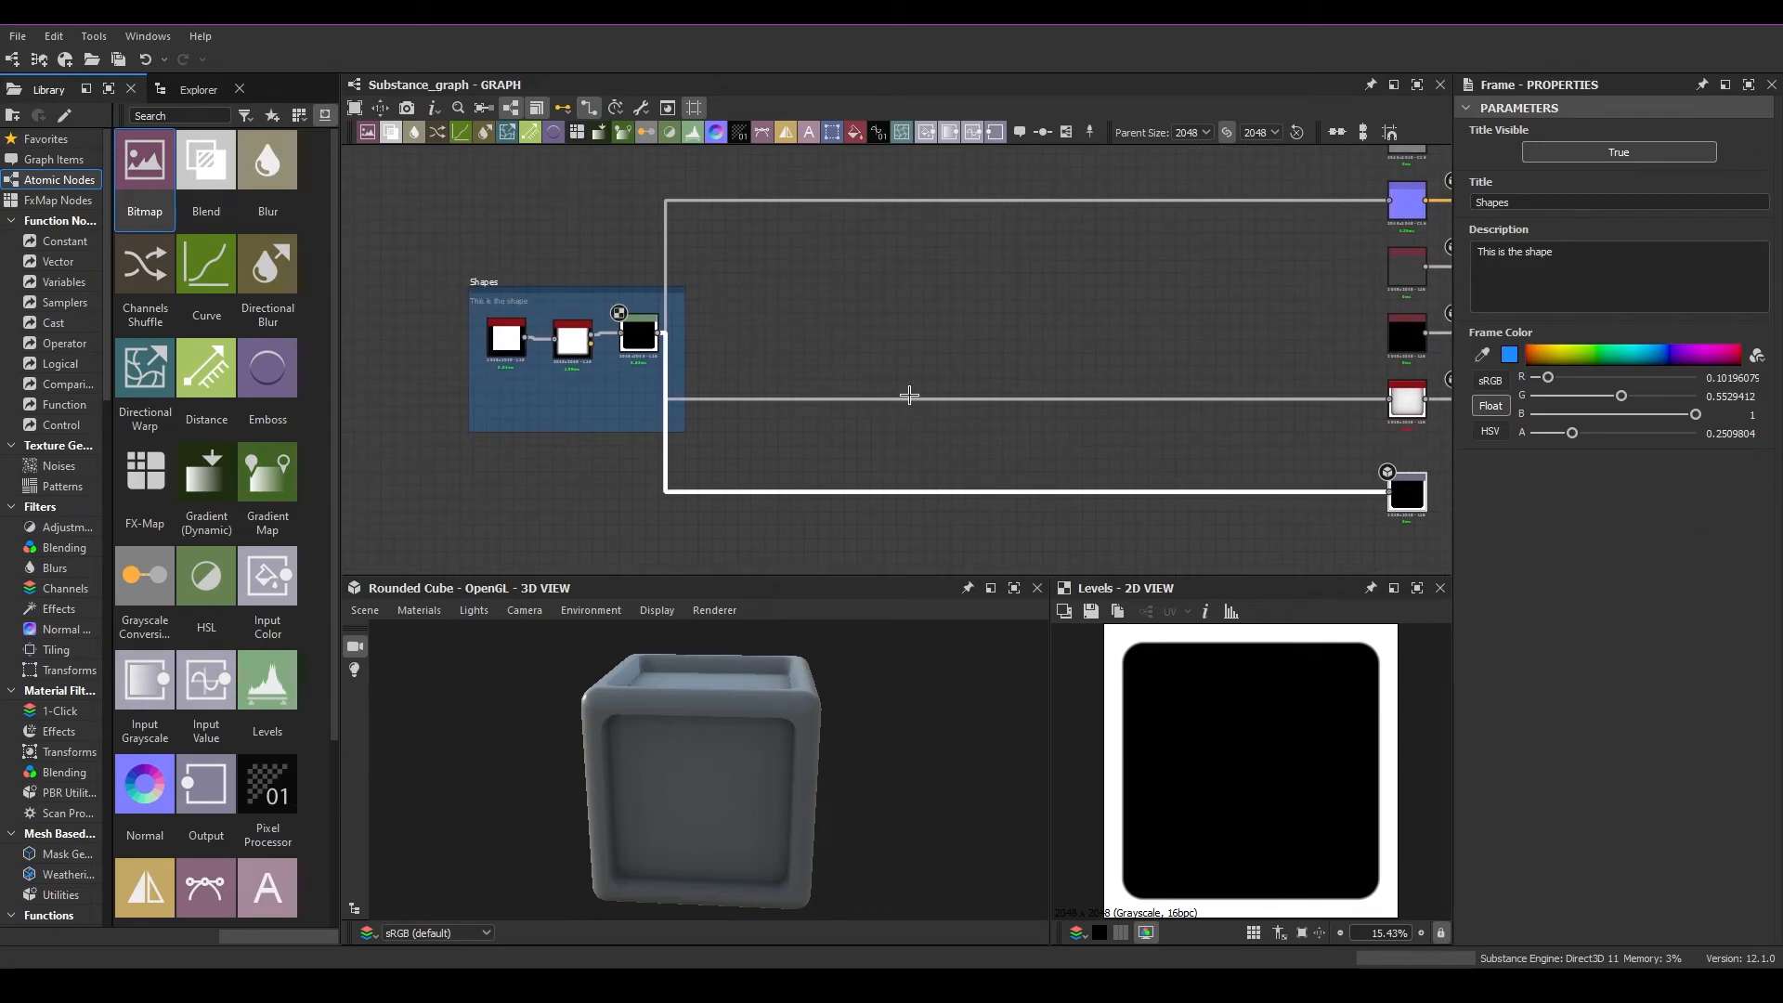
# Review the available link modes: Standard, Material and Compact Material
pyautogui.moveTo(1328, 495); pyautogui.dragTo(1145, 464, button='middle')
pyautogui.moveTo(1379, 500); pyautogui.dragTo(1181, 373)
pyautogui.click(585, 107)
pyautogui.click(565, 107)
pyautogui.click(565, 107)
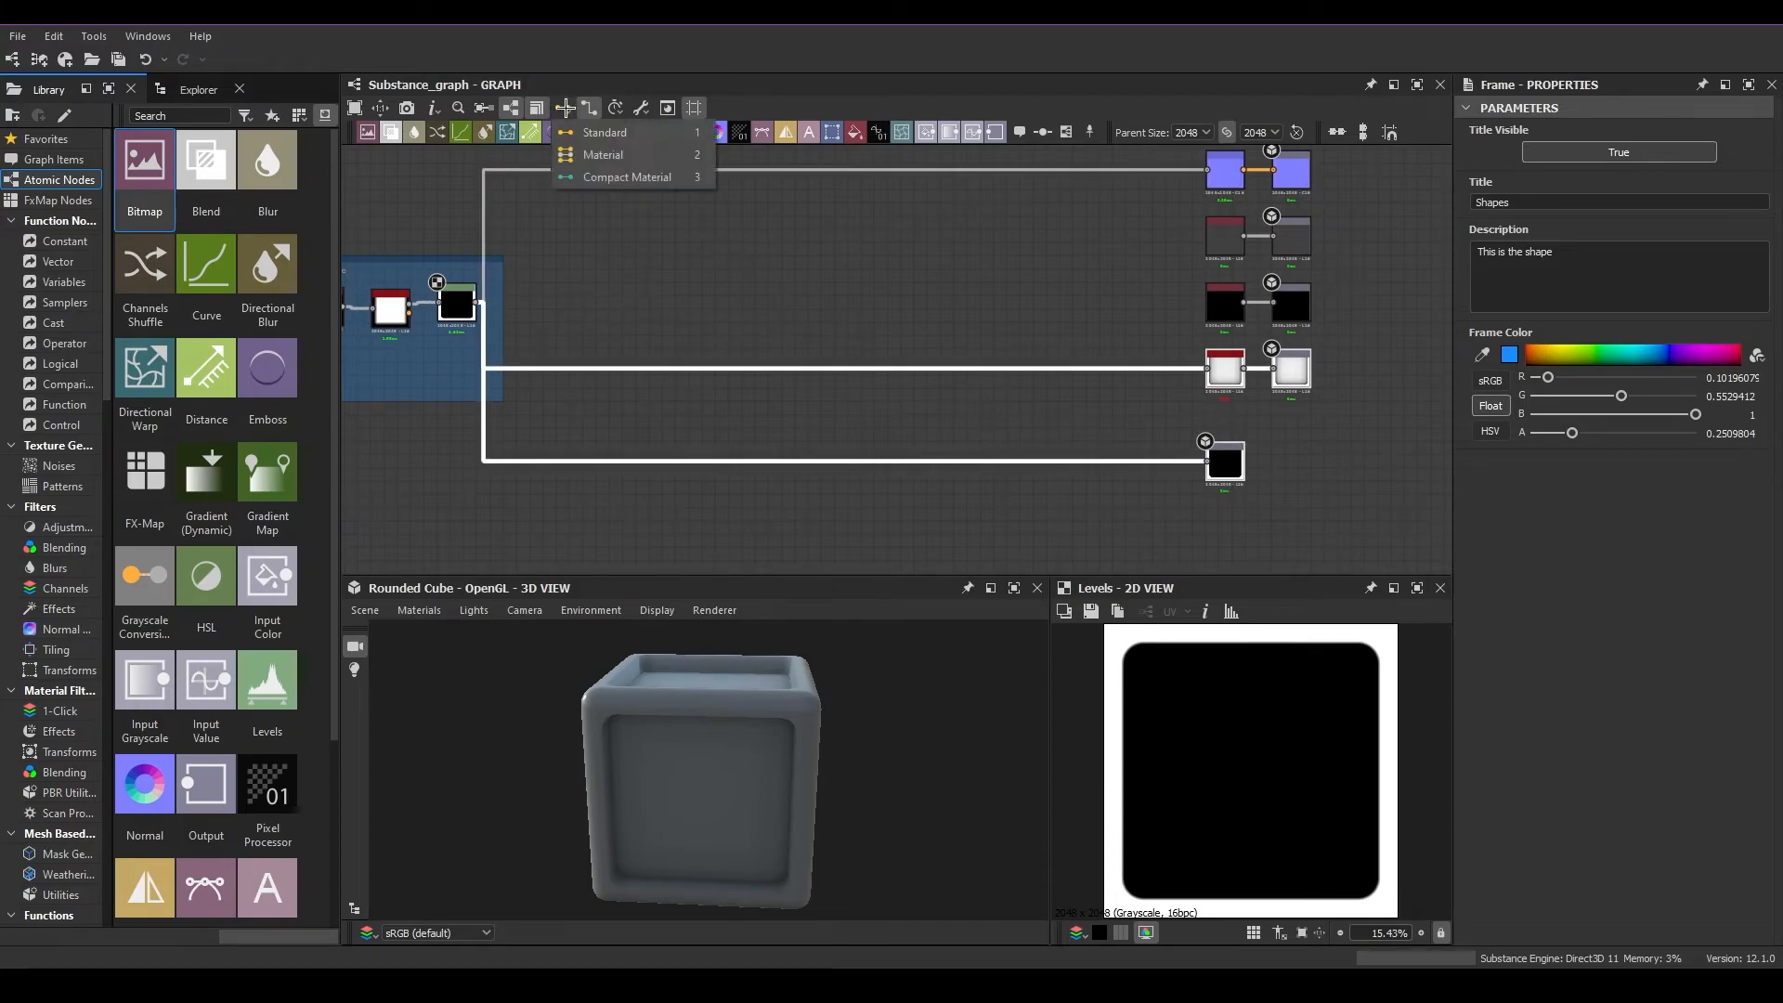
# Turn off Display Node Size and Display Timings, and check the labels around the Bevel node
pyautogui.click(433, 109)
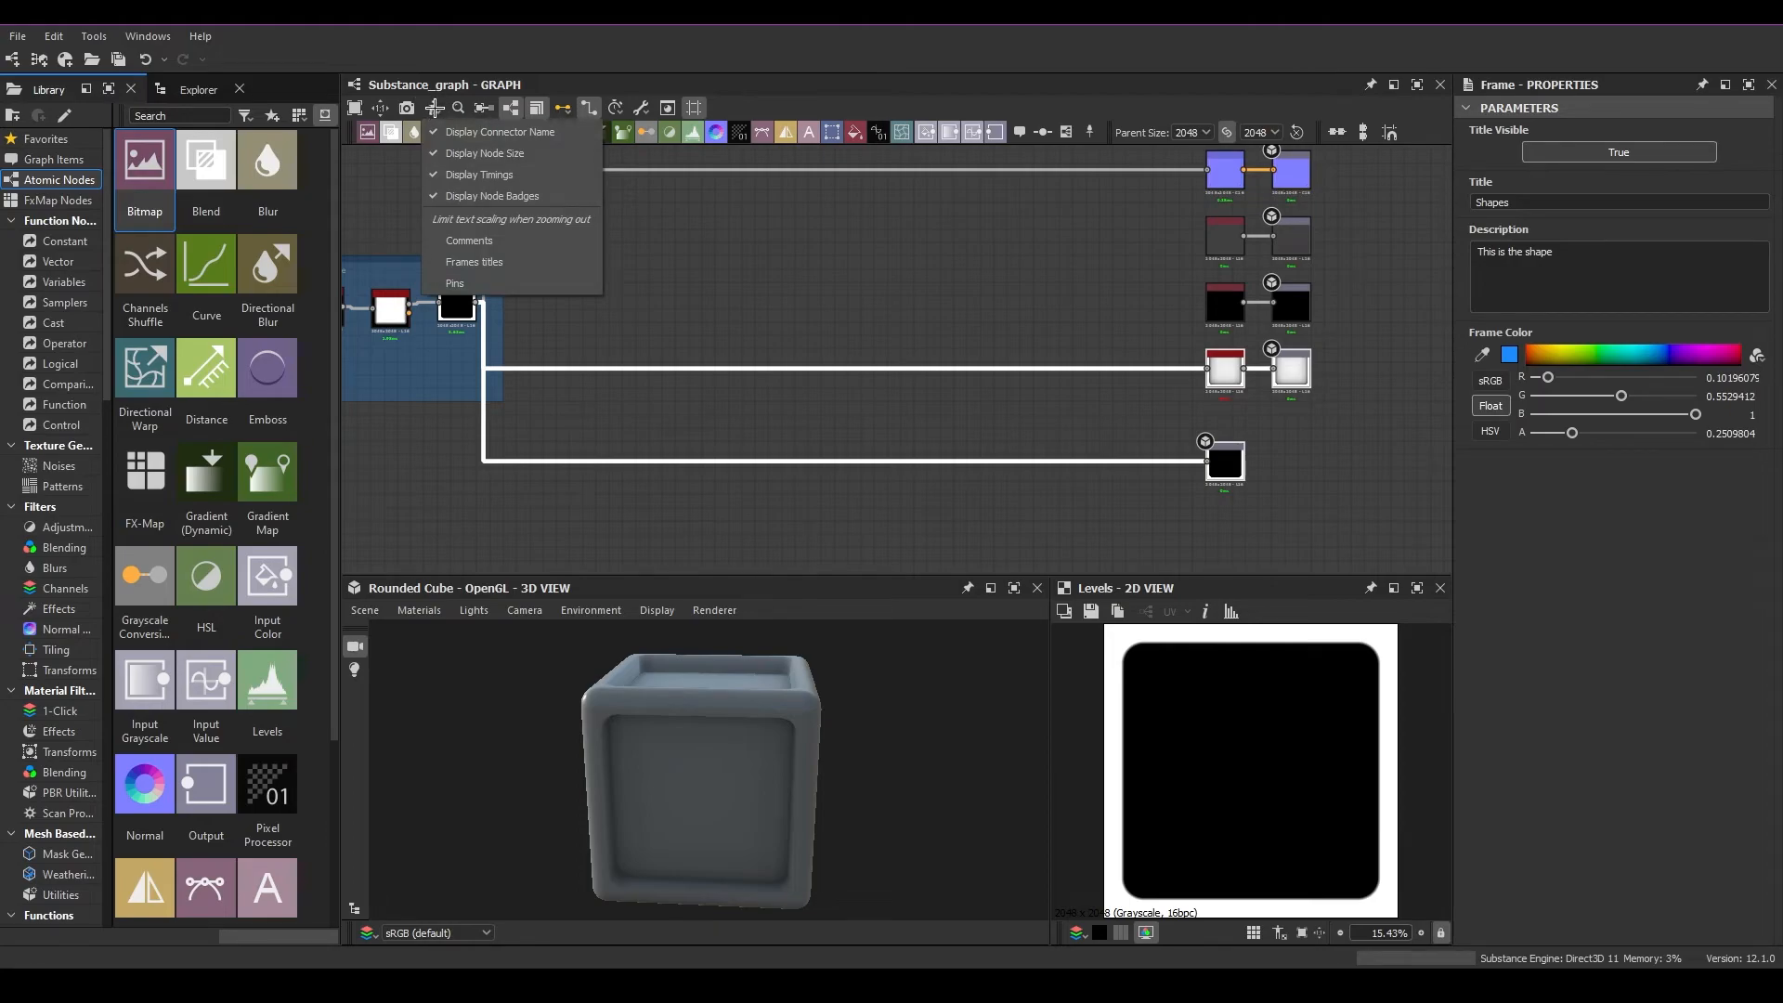
pyautogui.click(484, 153)
pyautogui.moveTo(436, 408); pyautogui.dragTo(636, 471, button='middle')
pyautogui.scroll(8, 593, 406)
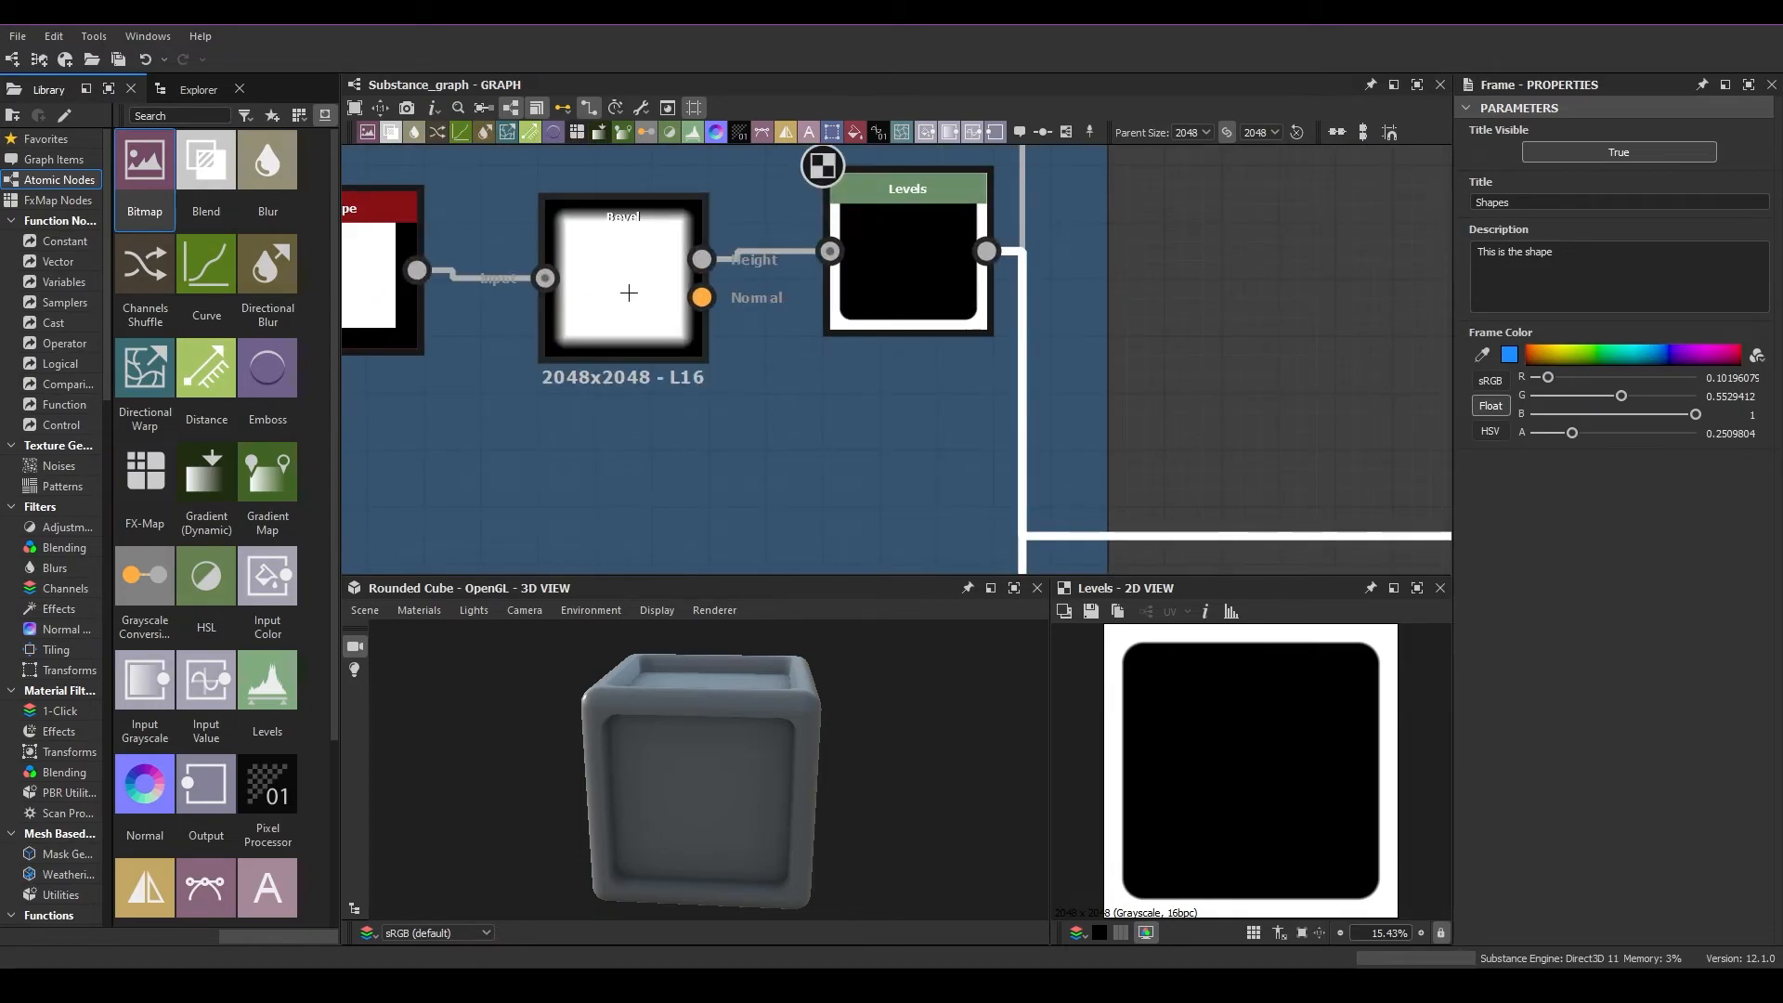
# Turn Display Node Size and Display Timings back on for the graph
pyautogui.click(434, 107)
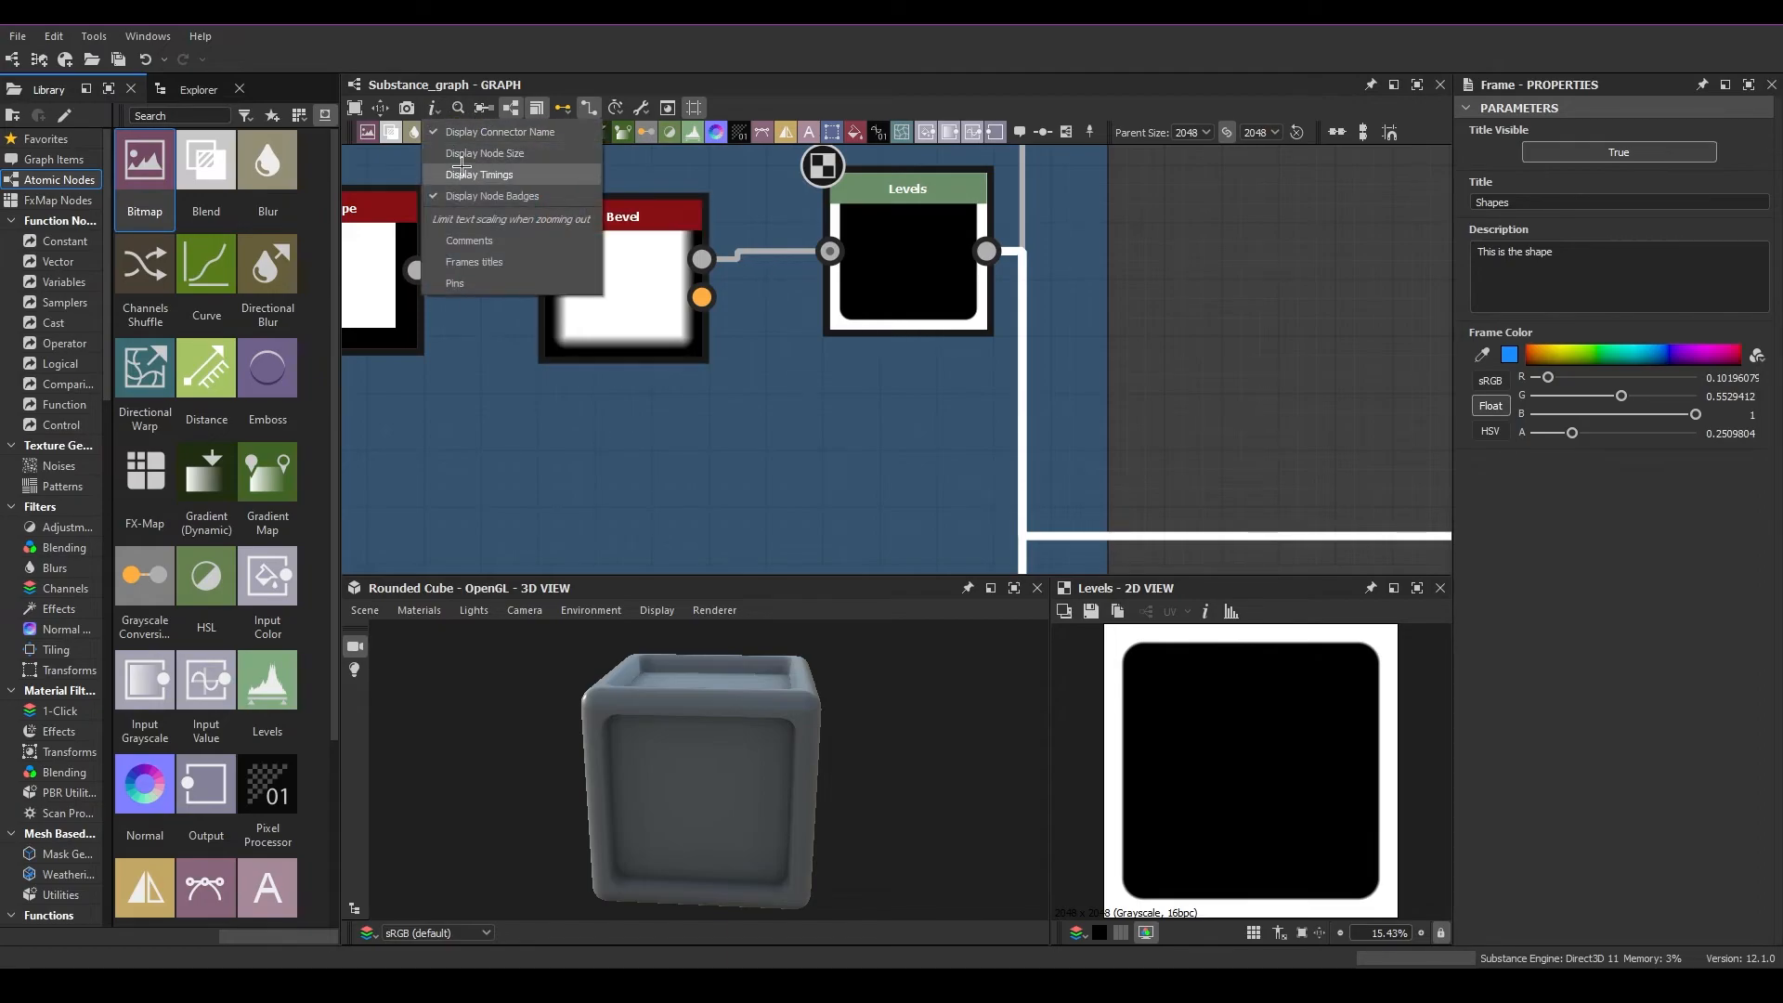
pyautogui.click(484, 153)
pyautogui.click(480, 174)
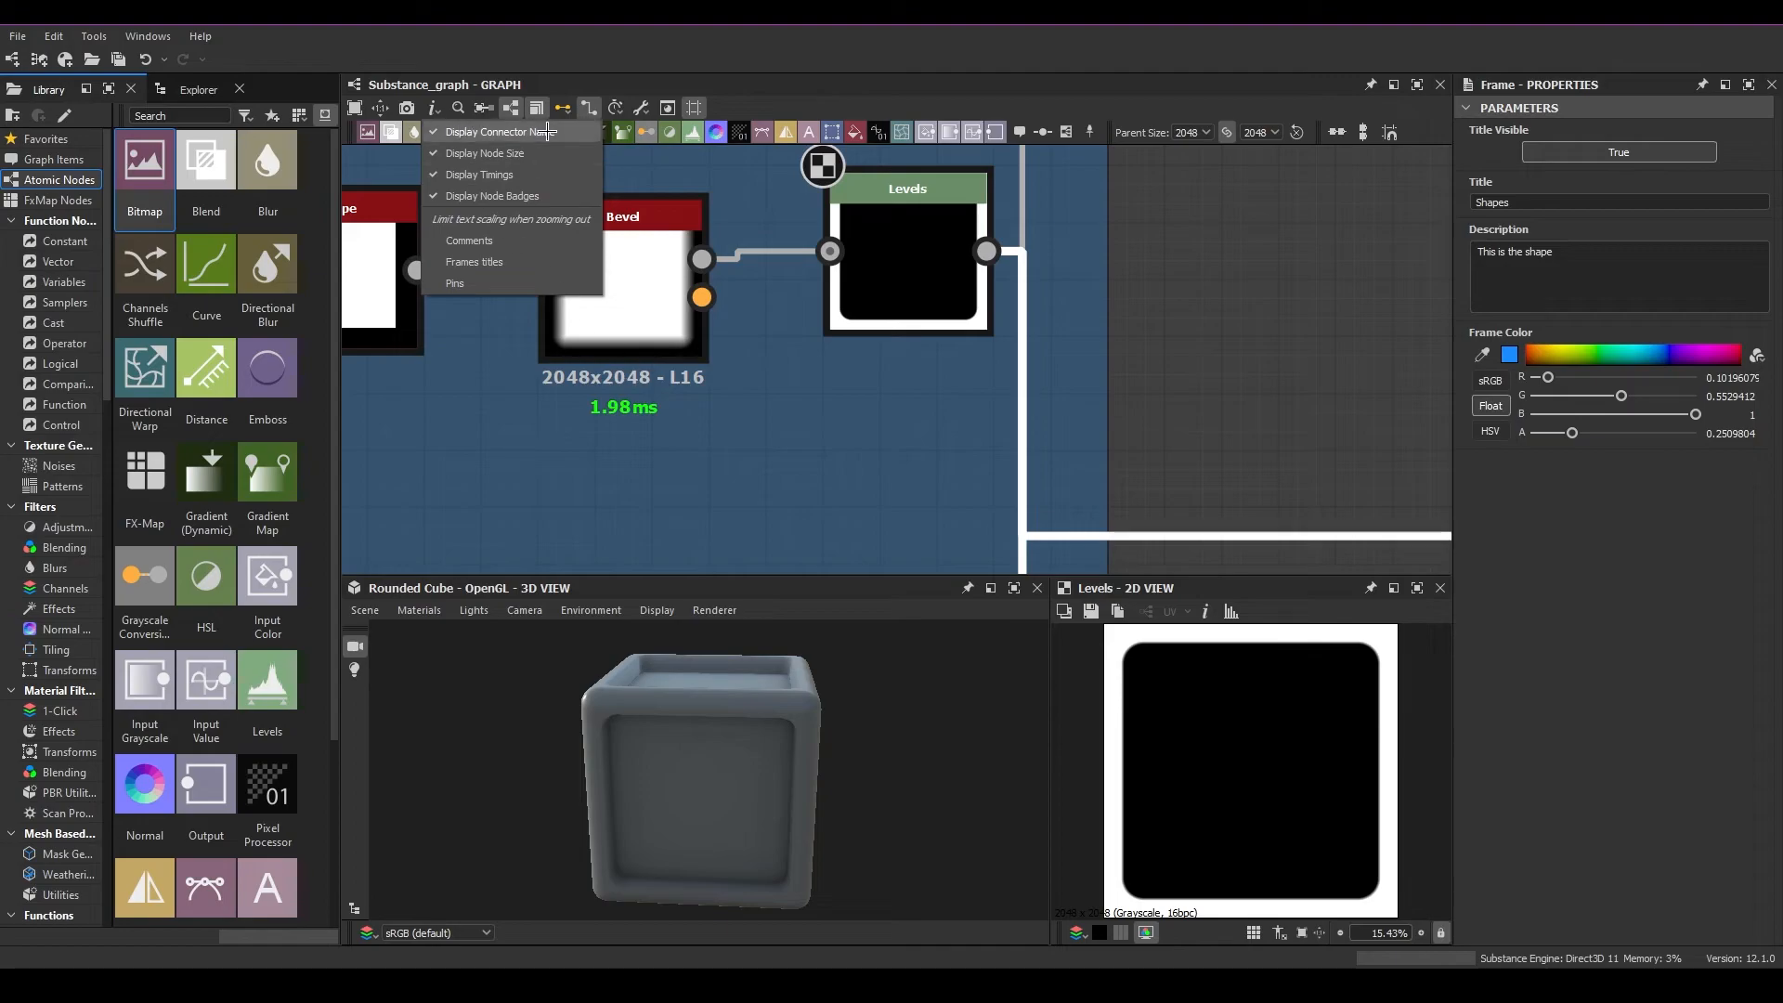
pyautogui.click(564, 108)
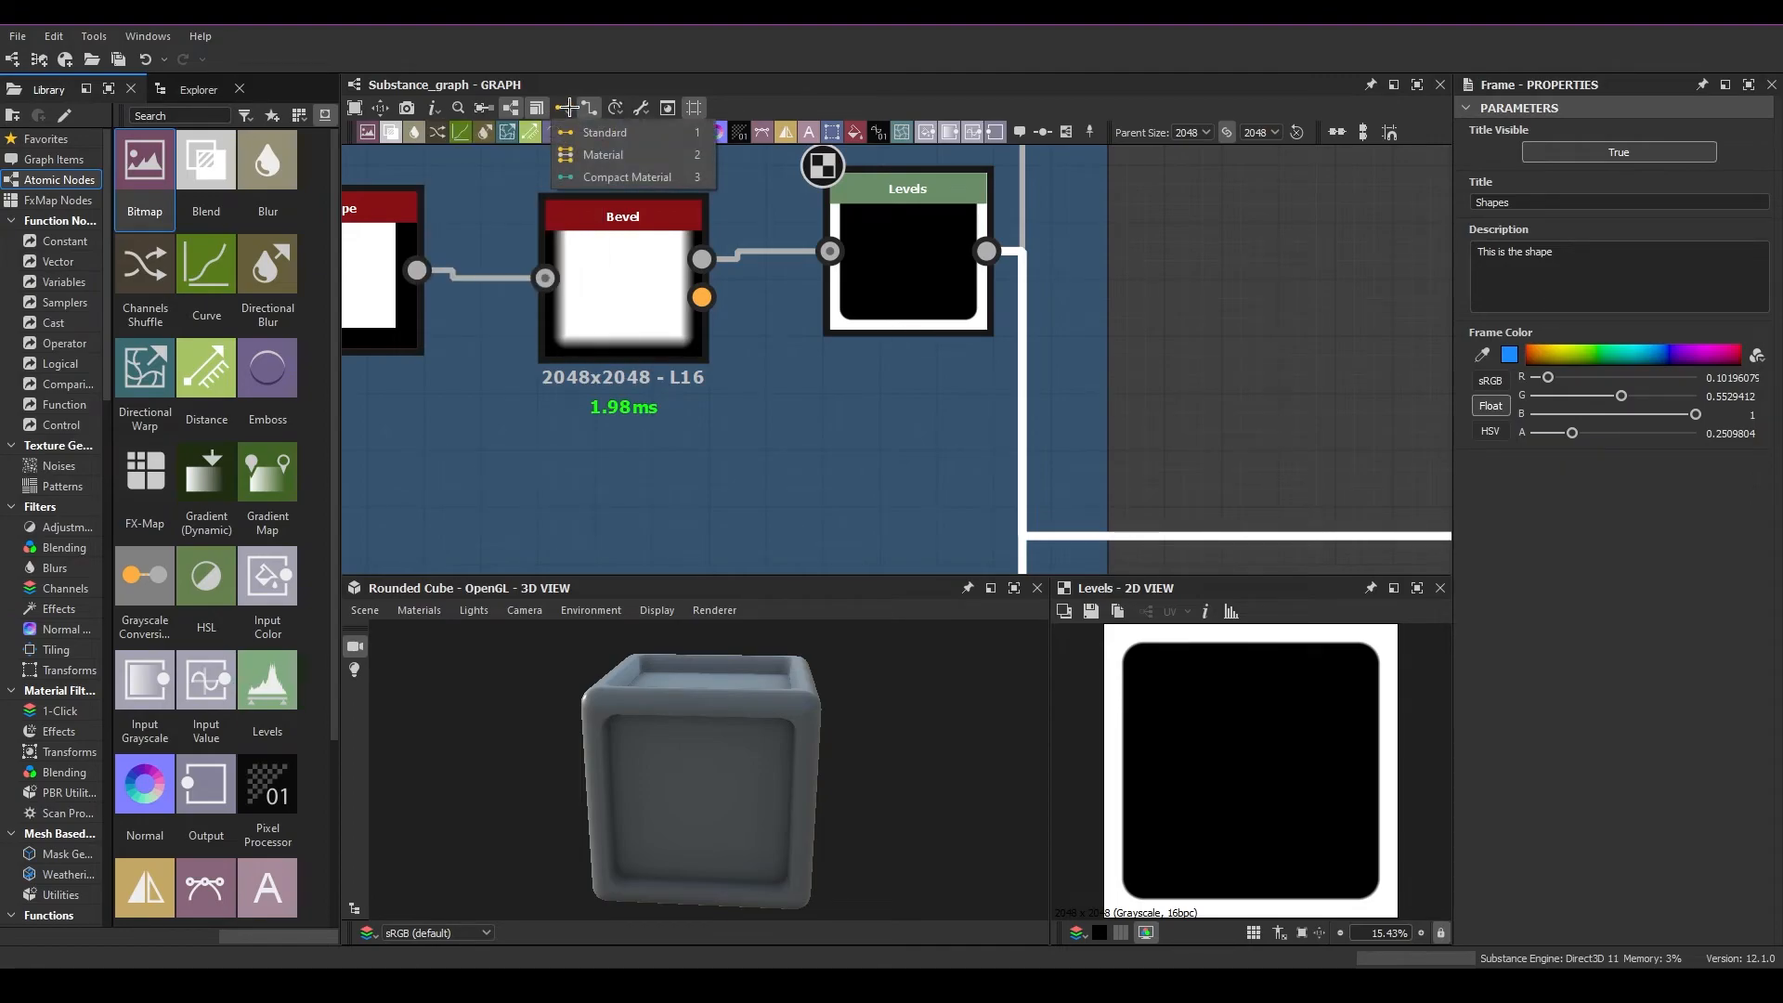
pyautogui.click(1253, 296)
# Select the Shapes frame together with its three nodes and move it slightly farther from the output nodes
pyautogui.scroll(-5, 1244, 371)
pyautogui.moveTo(1222, 422); pyautogui.dragTo(870, 422, button='middle')
pyautogui.scroll(-3, 910, 429)
pyautogui.moveTo(986, 444); pyautogui.dragTo(911, 436, button='middle')
pyautogui.moveTo(525, 285); pyautogui.dragTo(807, 481)
pyautogui.scroll(3, 562, 392)
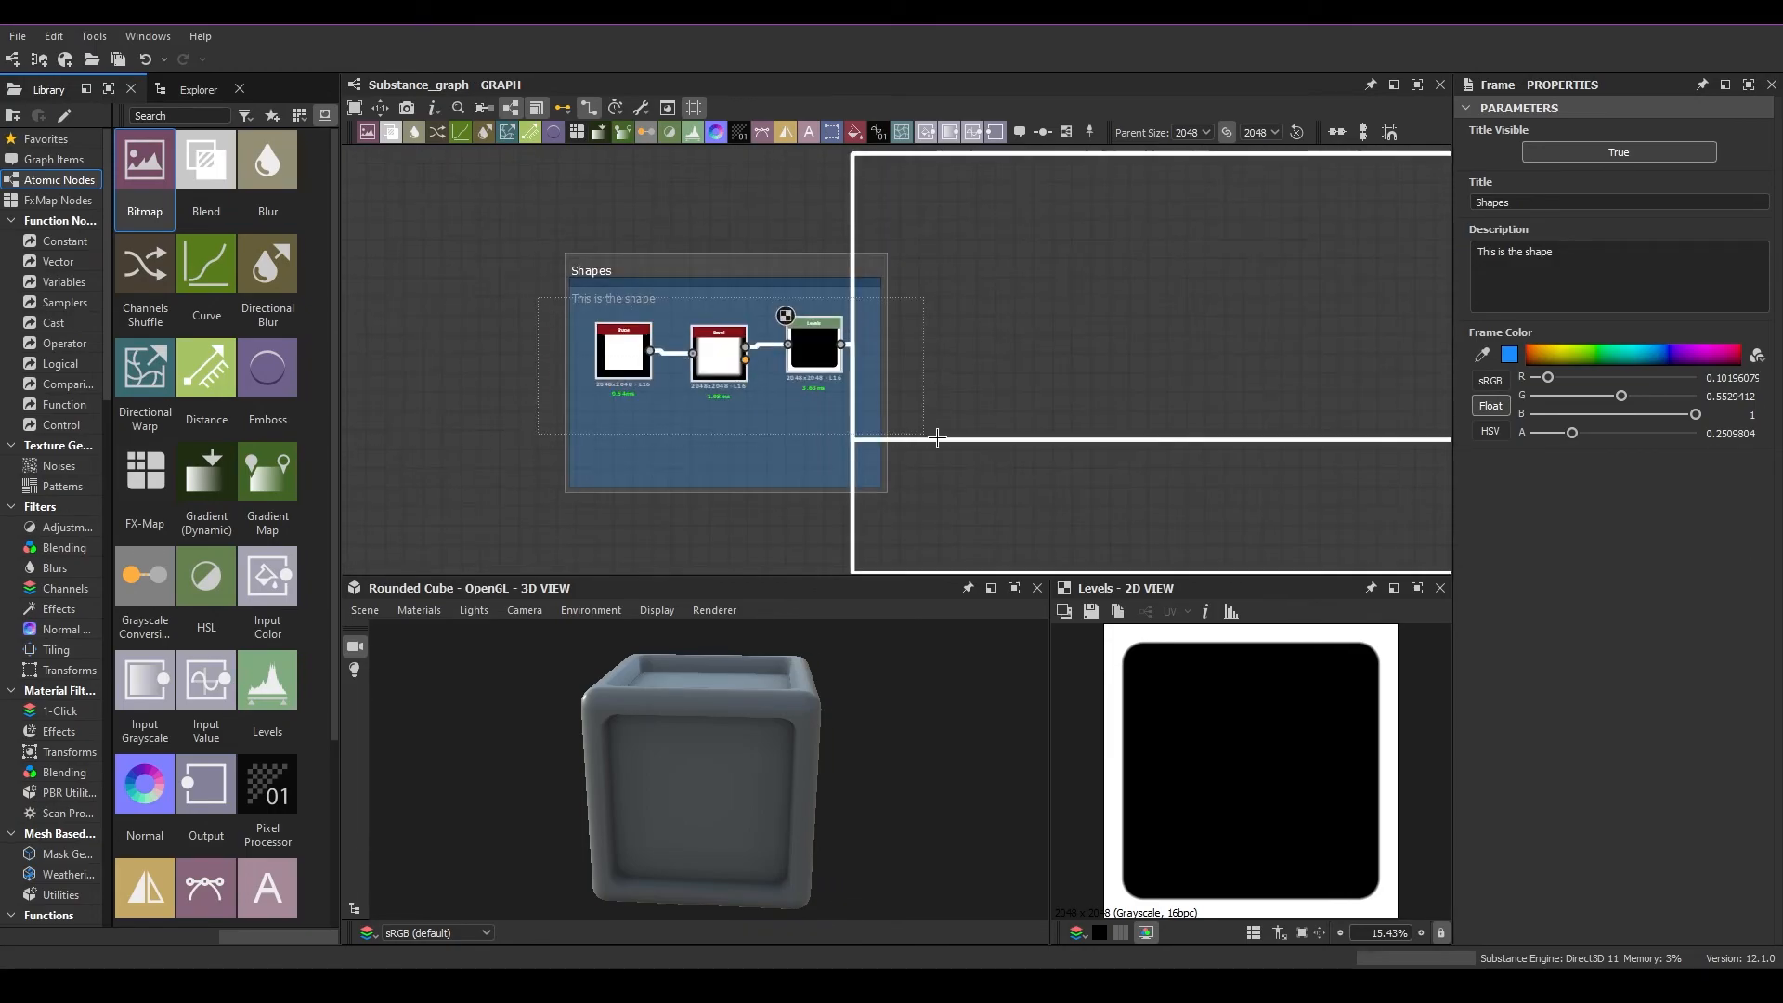
pyautogui.scroll(-4, 1057, 340)
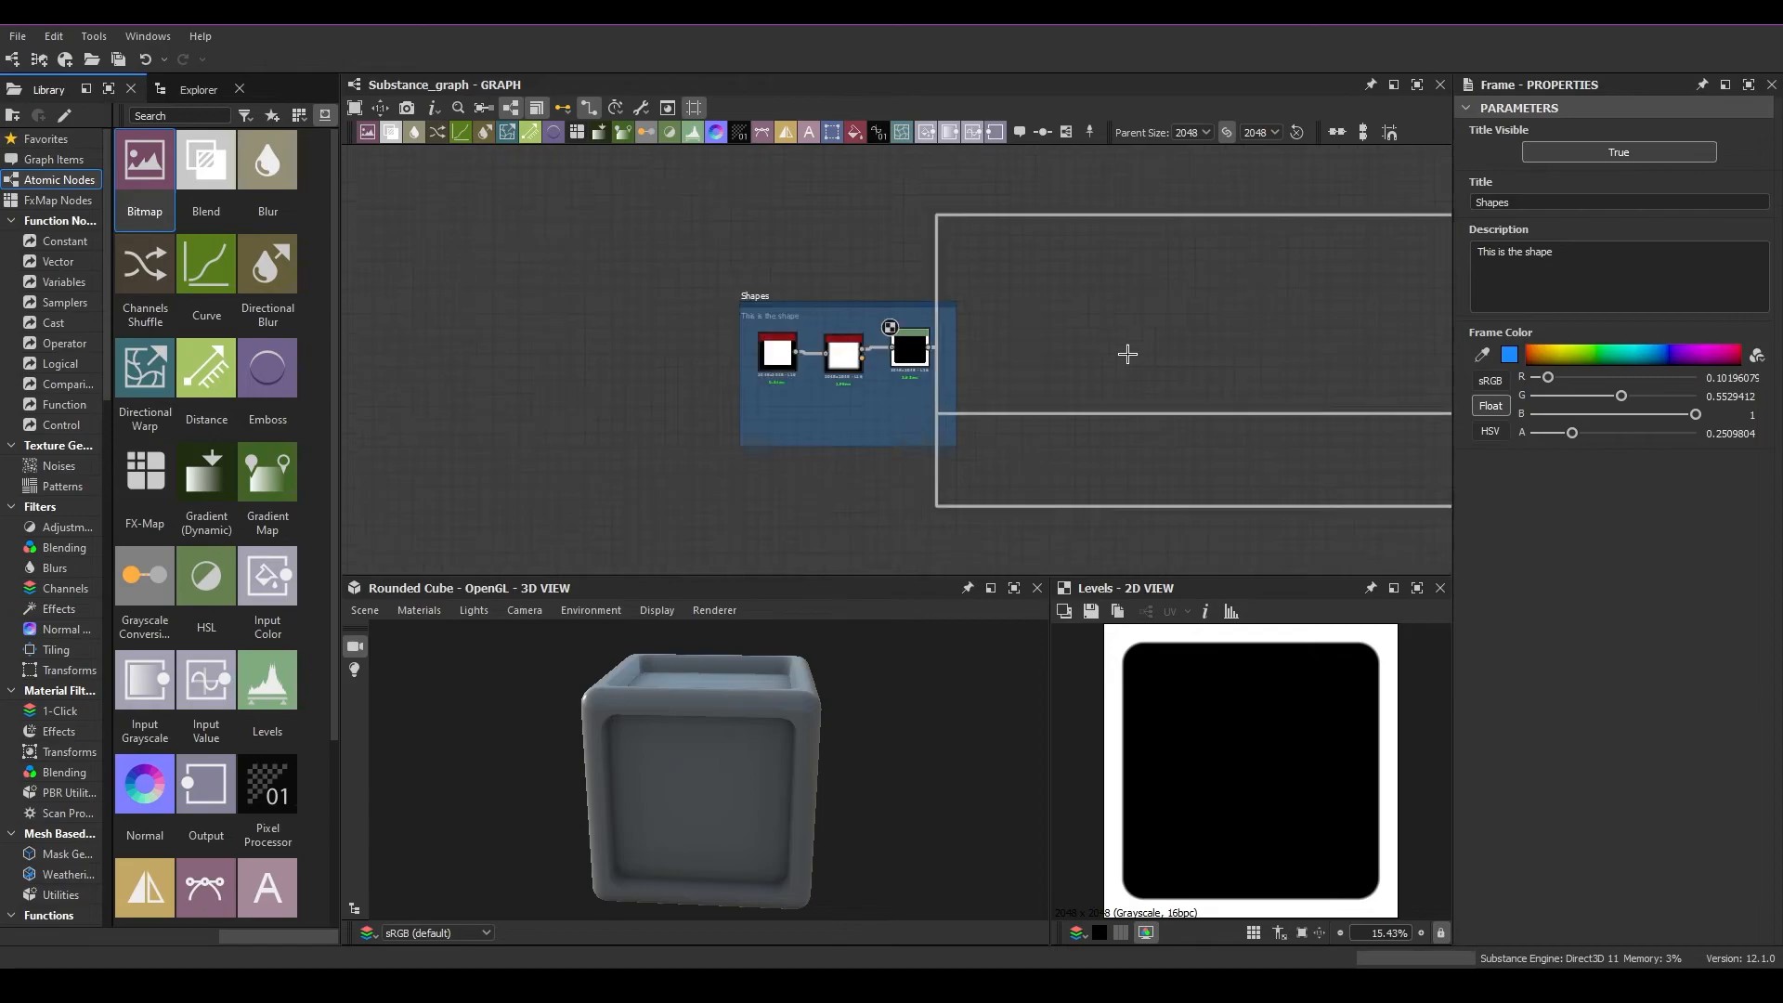
pyautogui.moveTo(1127, 353); pyautogui.dragTo(903, 362, button='middle')
pyautogui.moveTo(1220, 470); pyautogui.dragTo(982, 434)
pyautogui.moveTo(1280, 469); pyautogui.dragTo(595, 415)
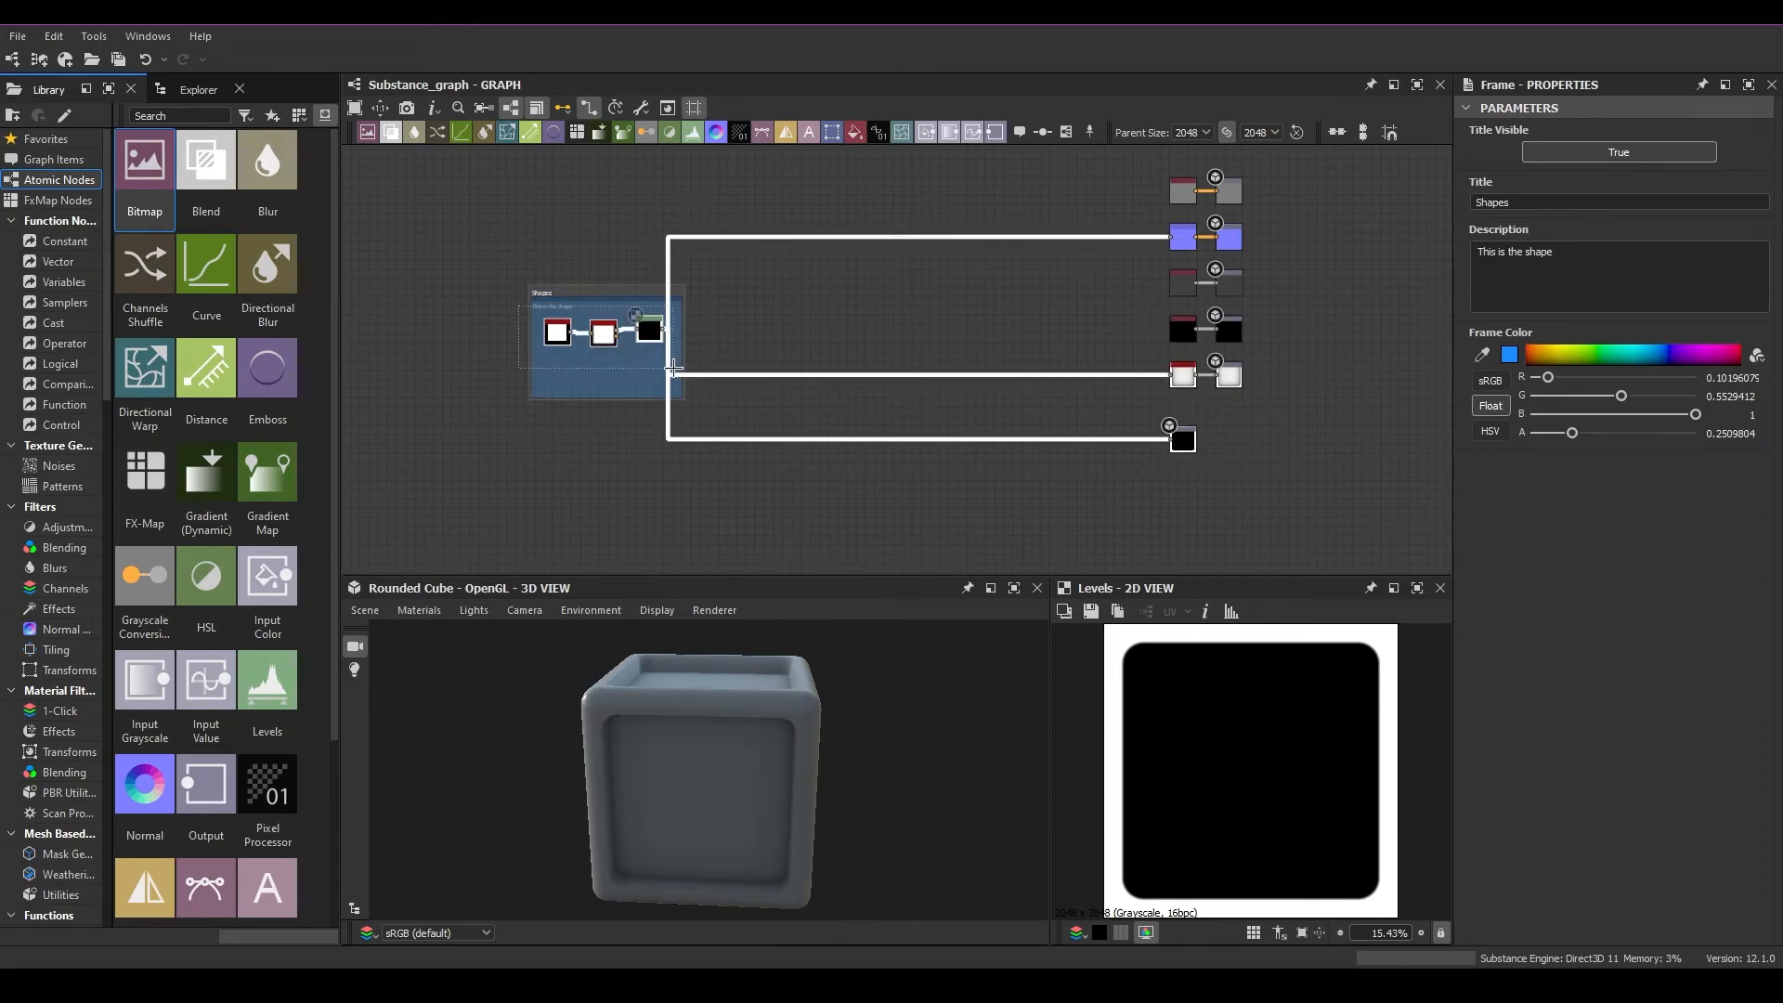
pyautogui.moveTo(660, 355)
pyautogui.mouseDown()
pyautogui.moveTo(603, 356)
pyautogui.moveTo(641, 356)
pyautogui.mouseUp()
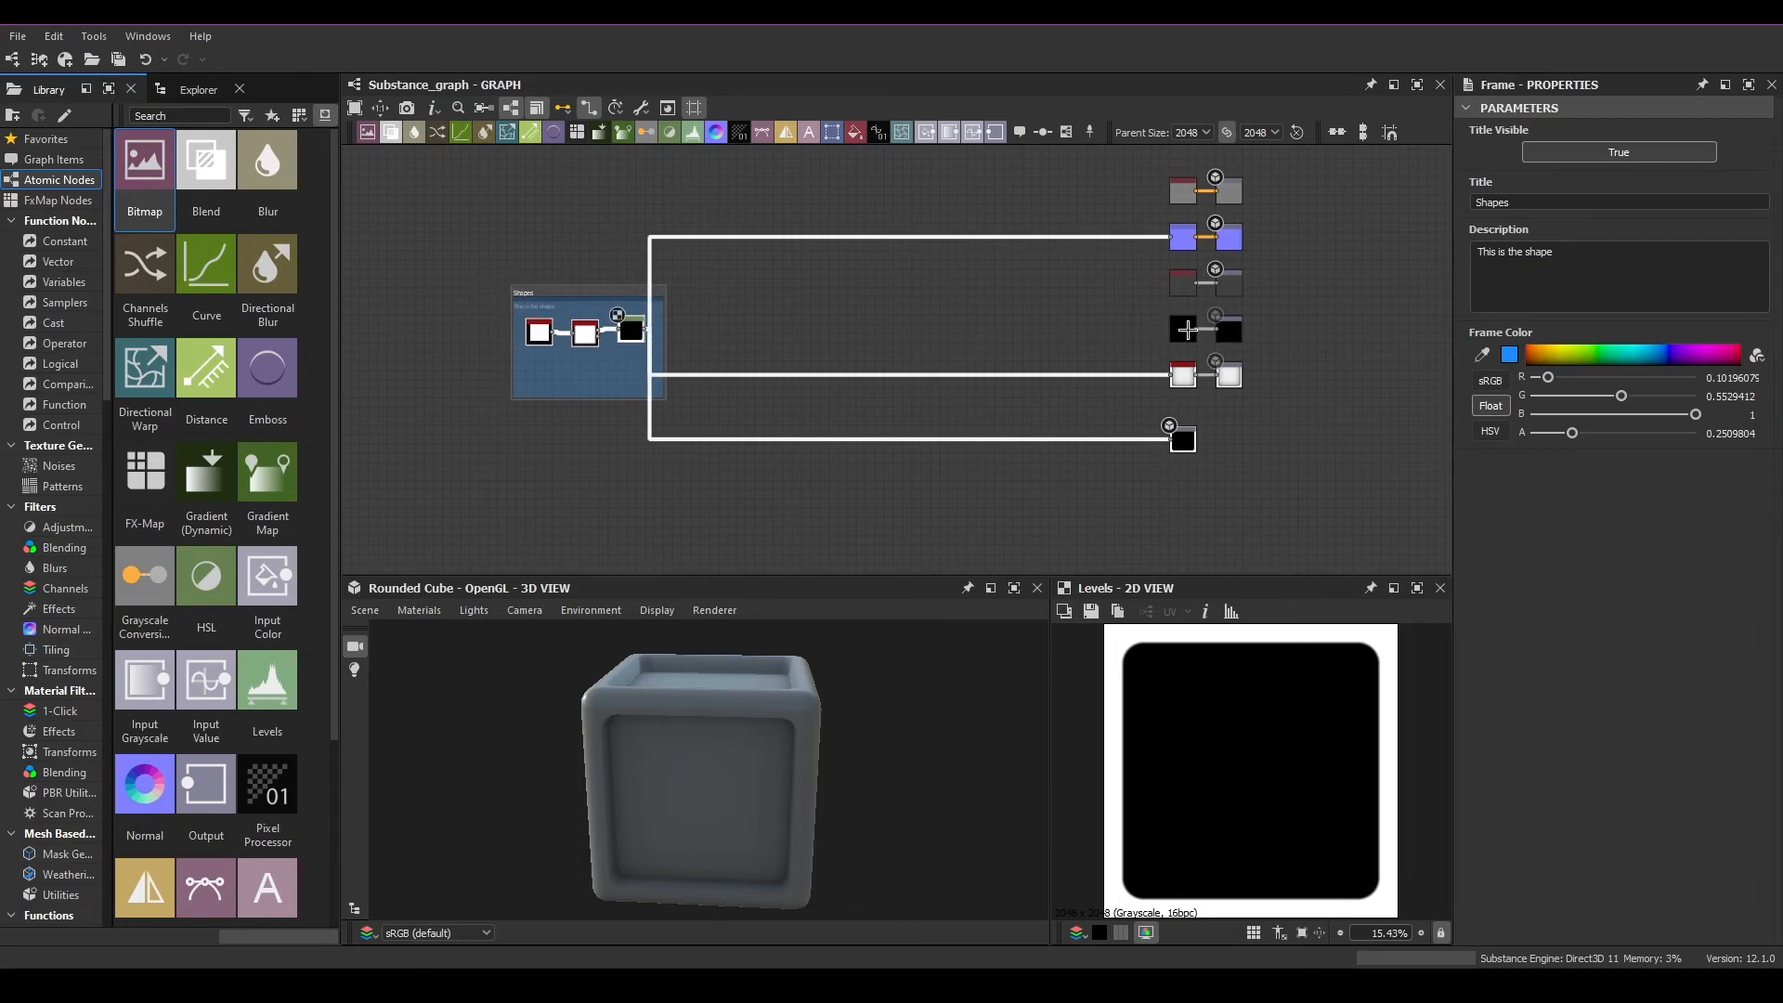
# Add a new Output node to the graph beside the existing Height output
pyautogui.scroll(2, 926, 357)
pyautogui.moveTo(1028, 351); pyautogui.dragTo(825, 285, button='middle')
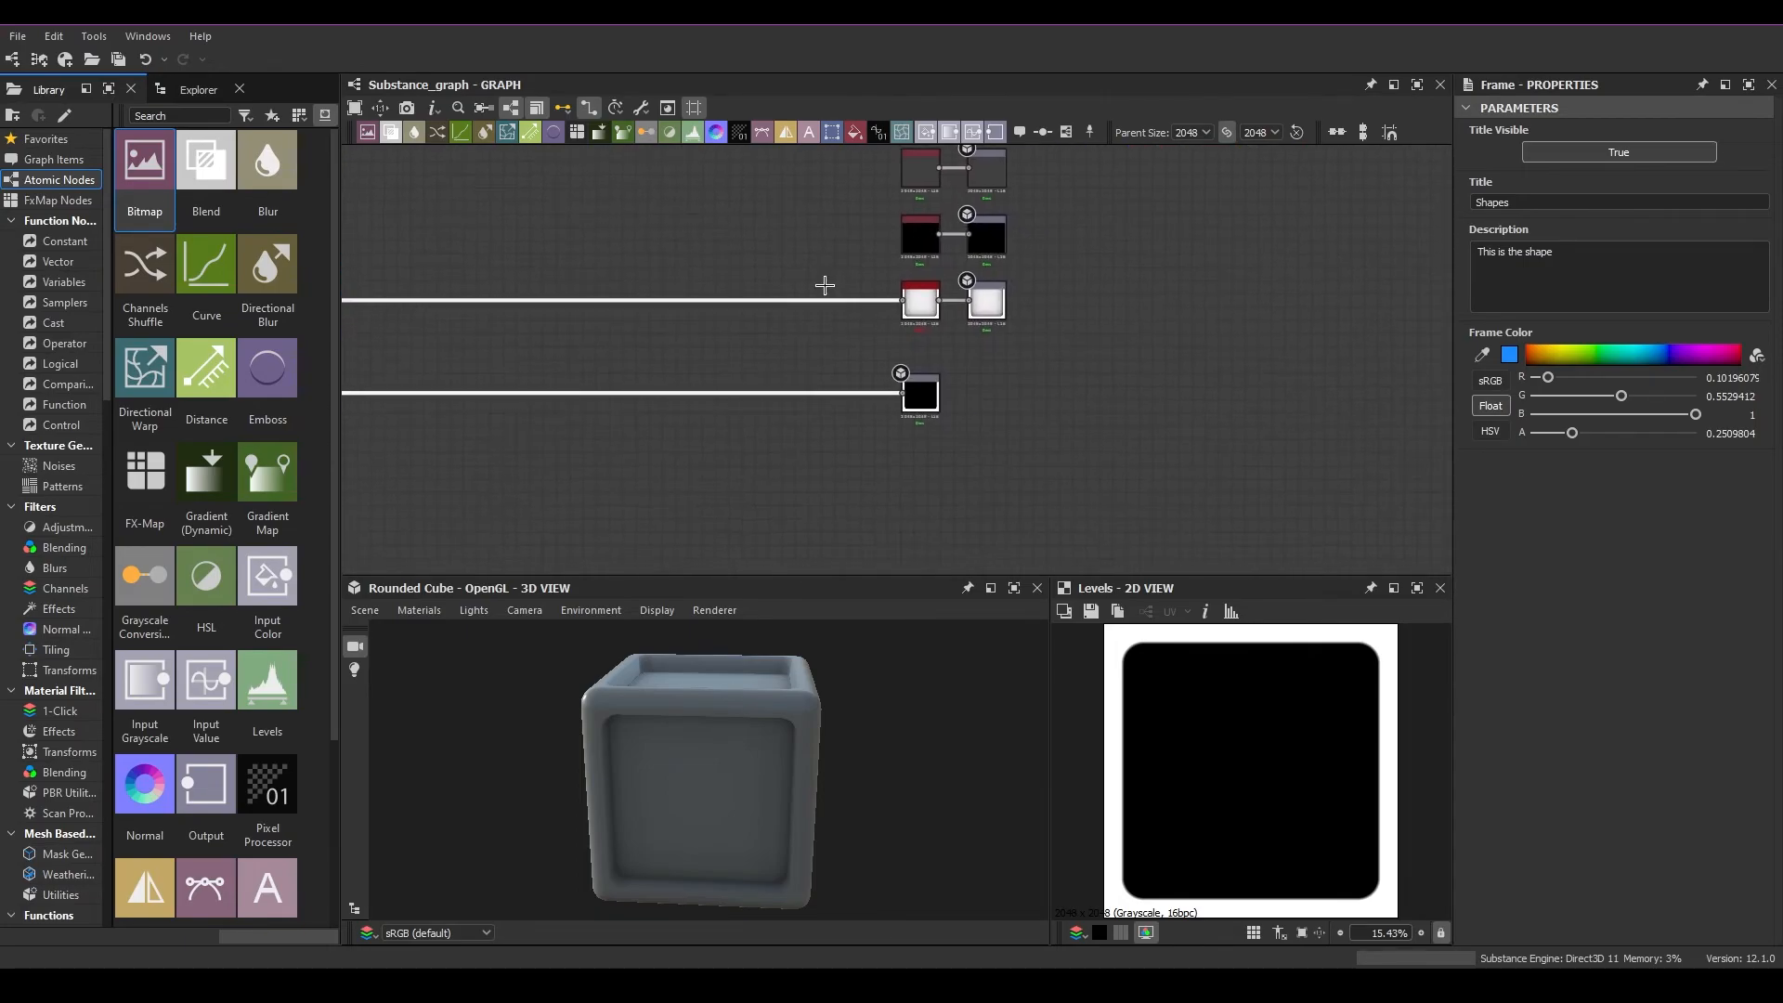
pyautogui.rightClick(1089, 391)
pyautogui.click(1040, 362)
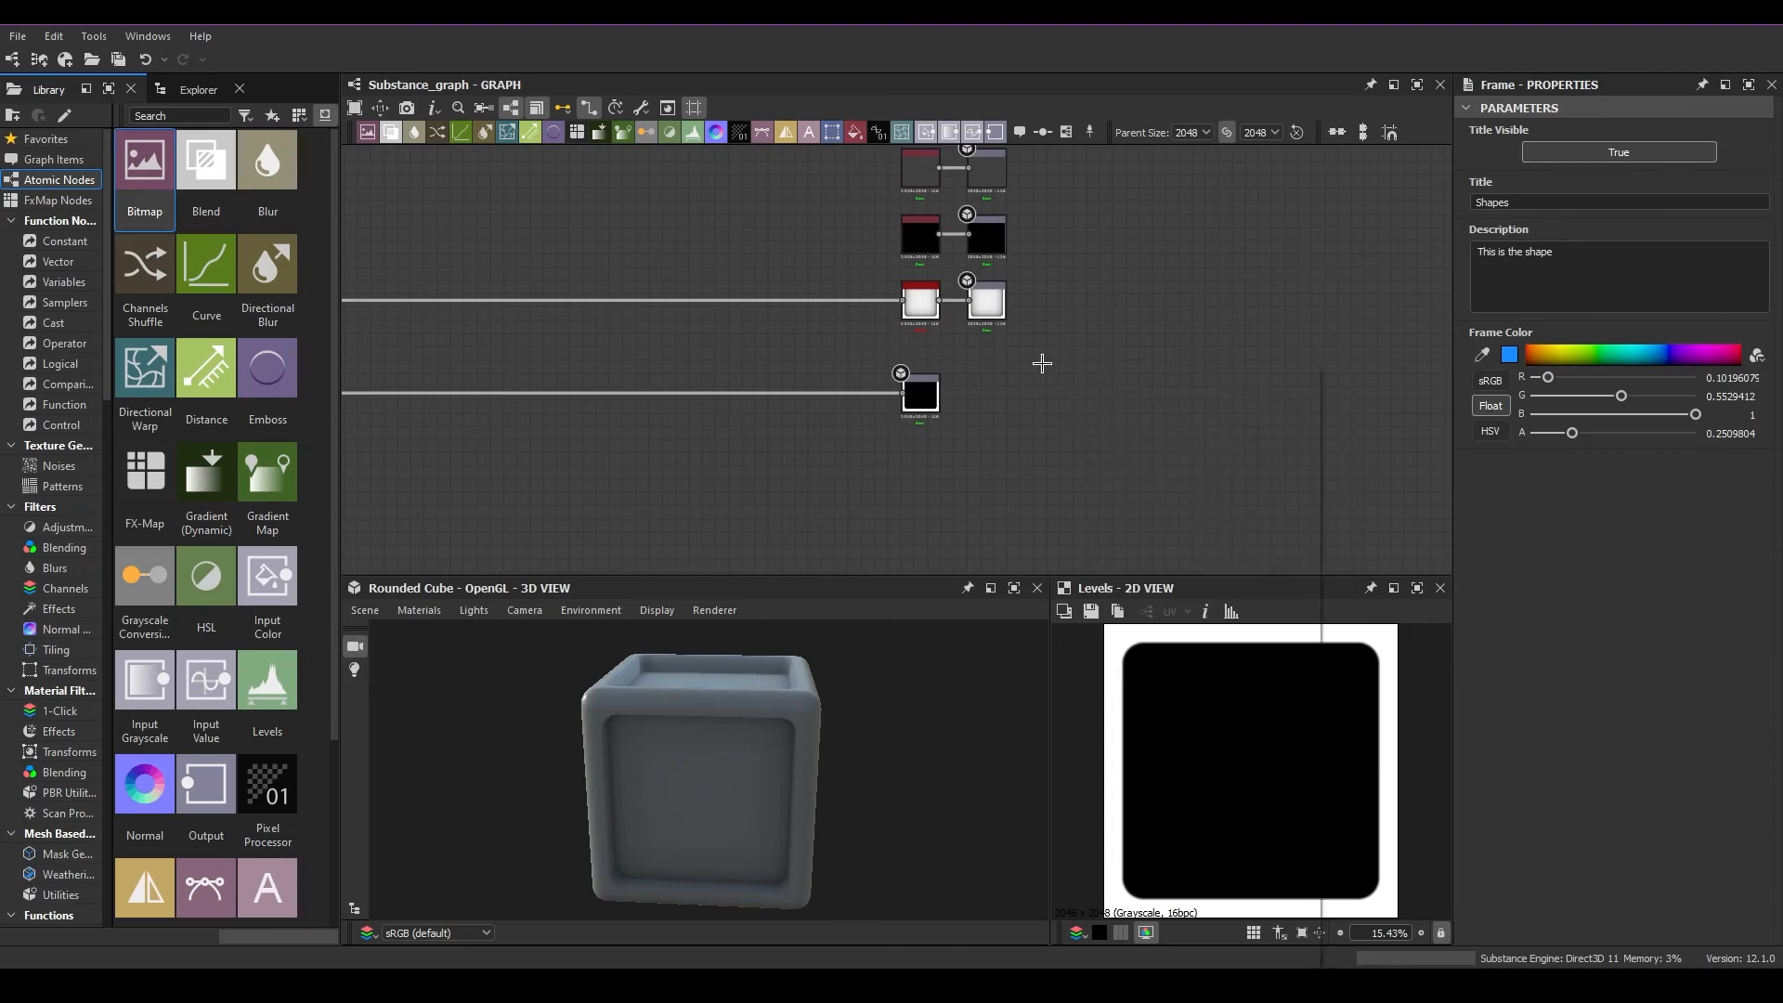
pyautogui.press('space')
pyautogui.write('output')
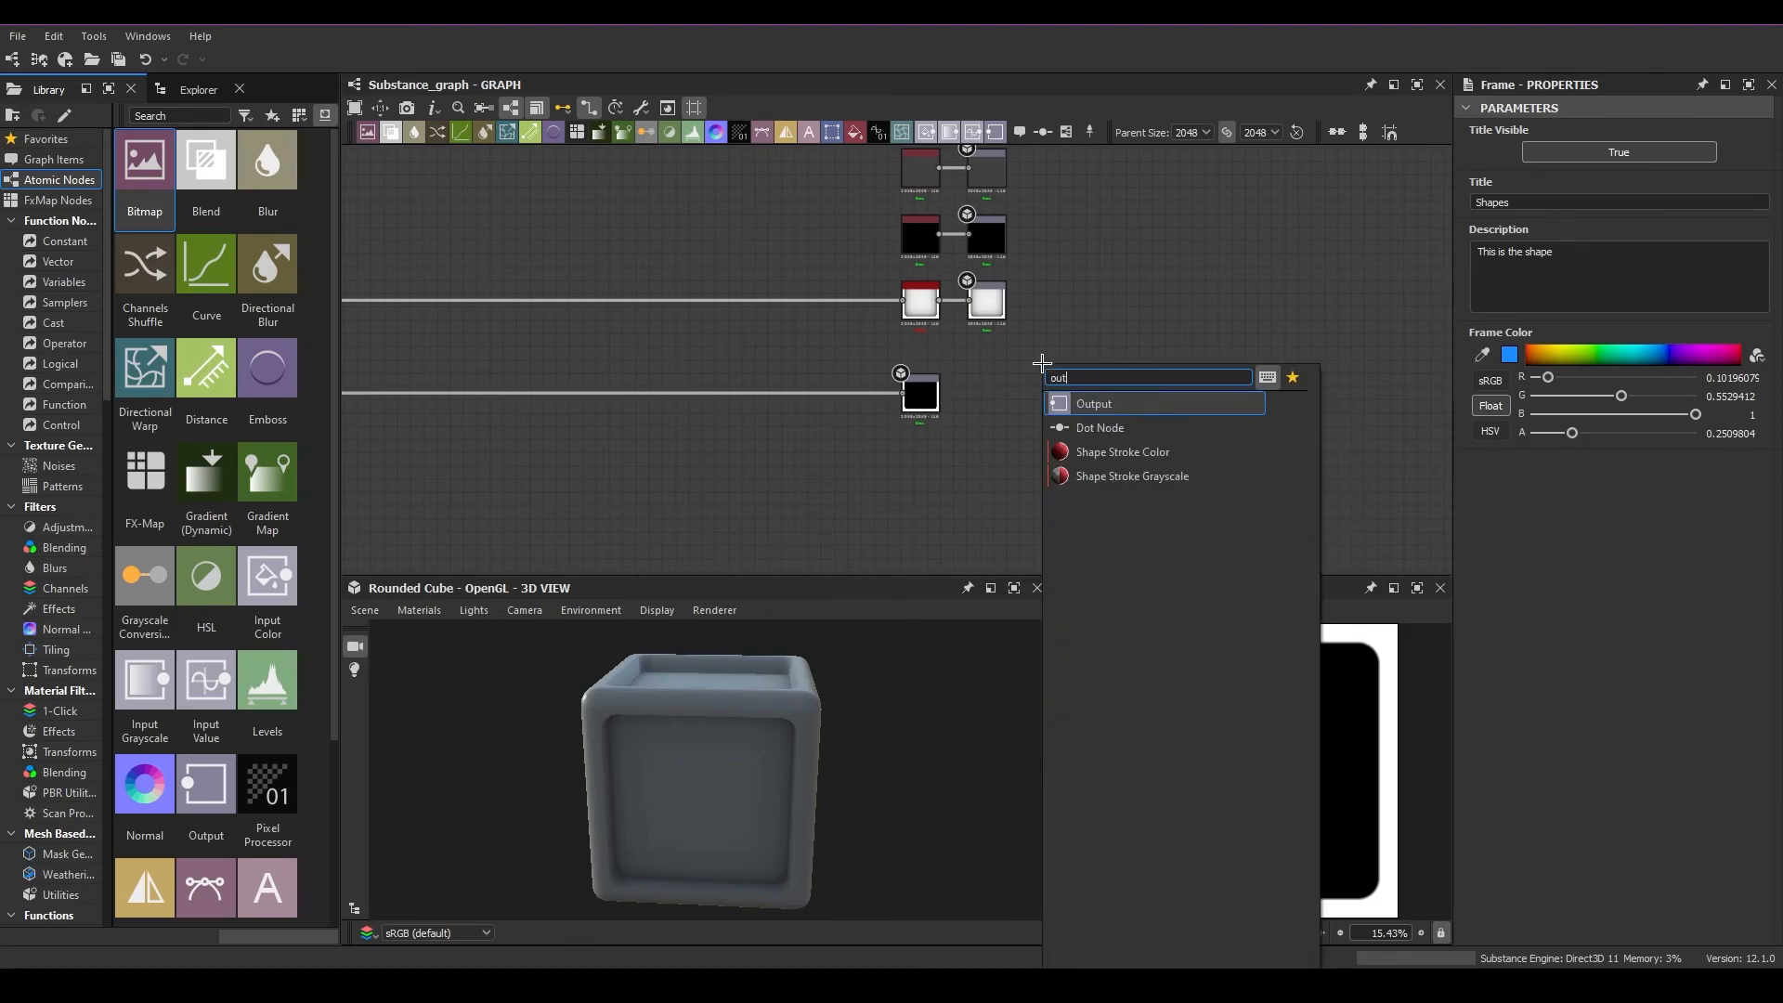
pyautogui.click(1127, 401)
pyautogui.scroll(3, 1085, 442)
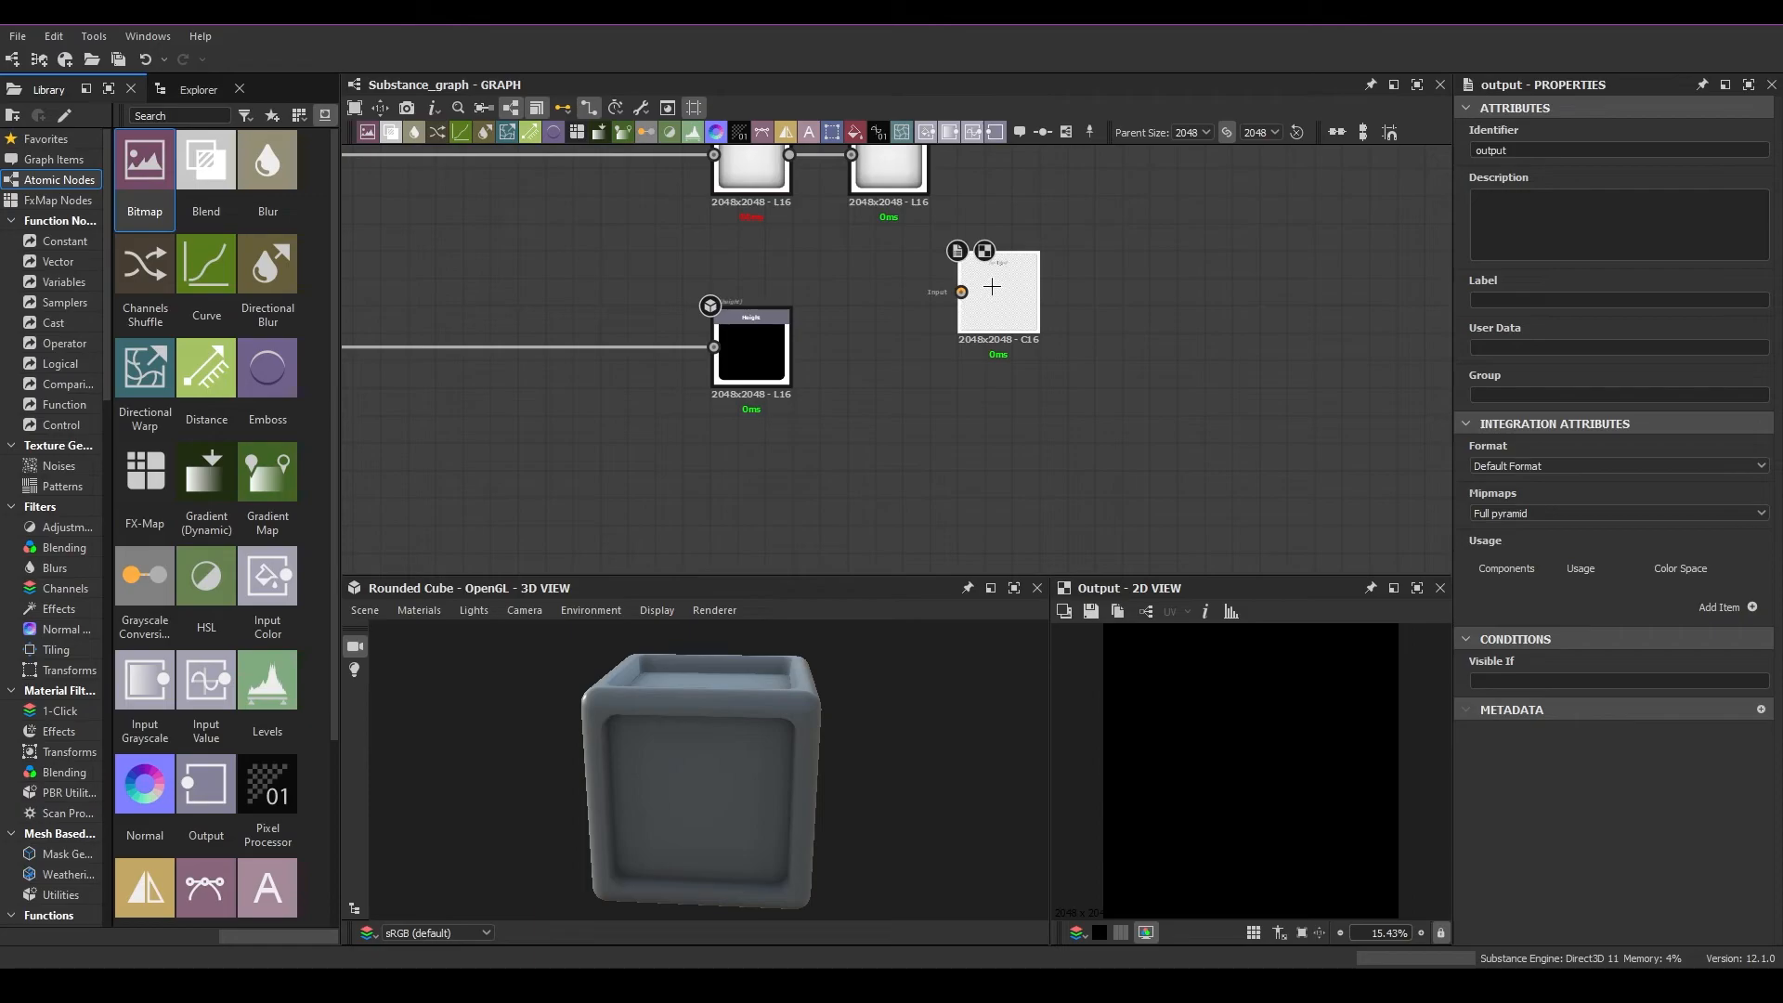
# Add a usage item to the new Output node and set its usage to ambientOcclusion
pyautogui.click(1752, 606)
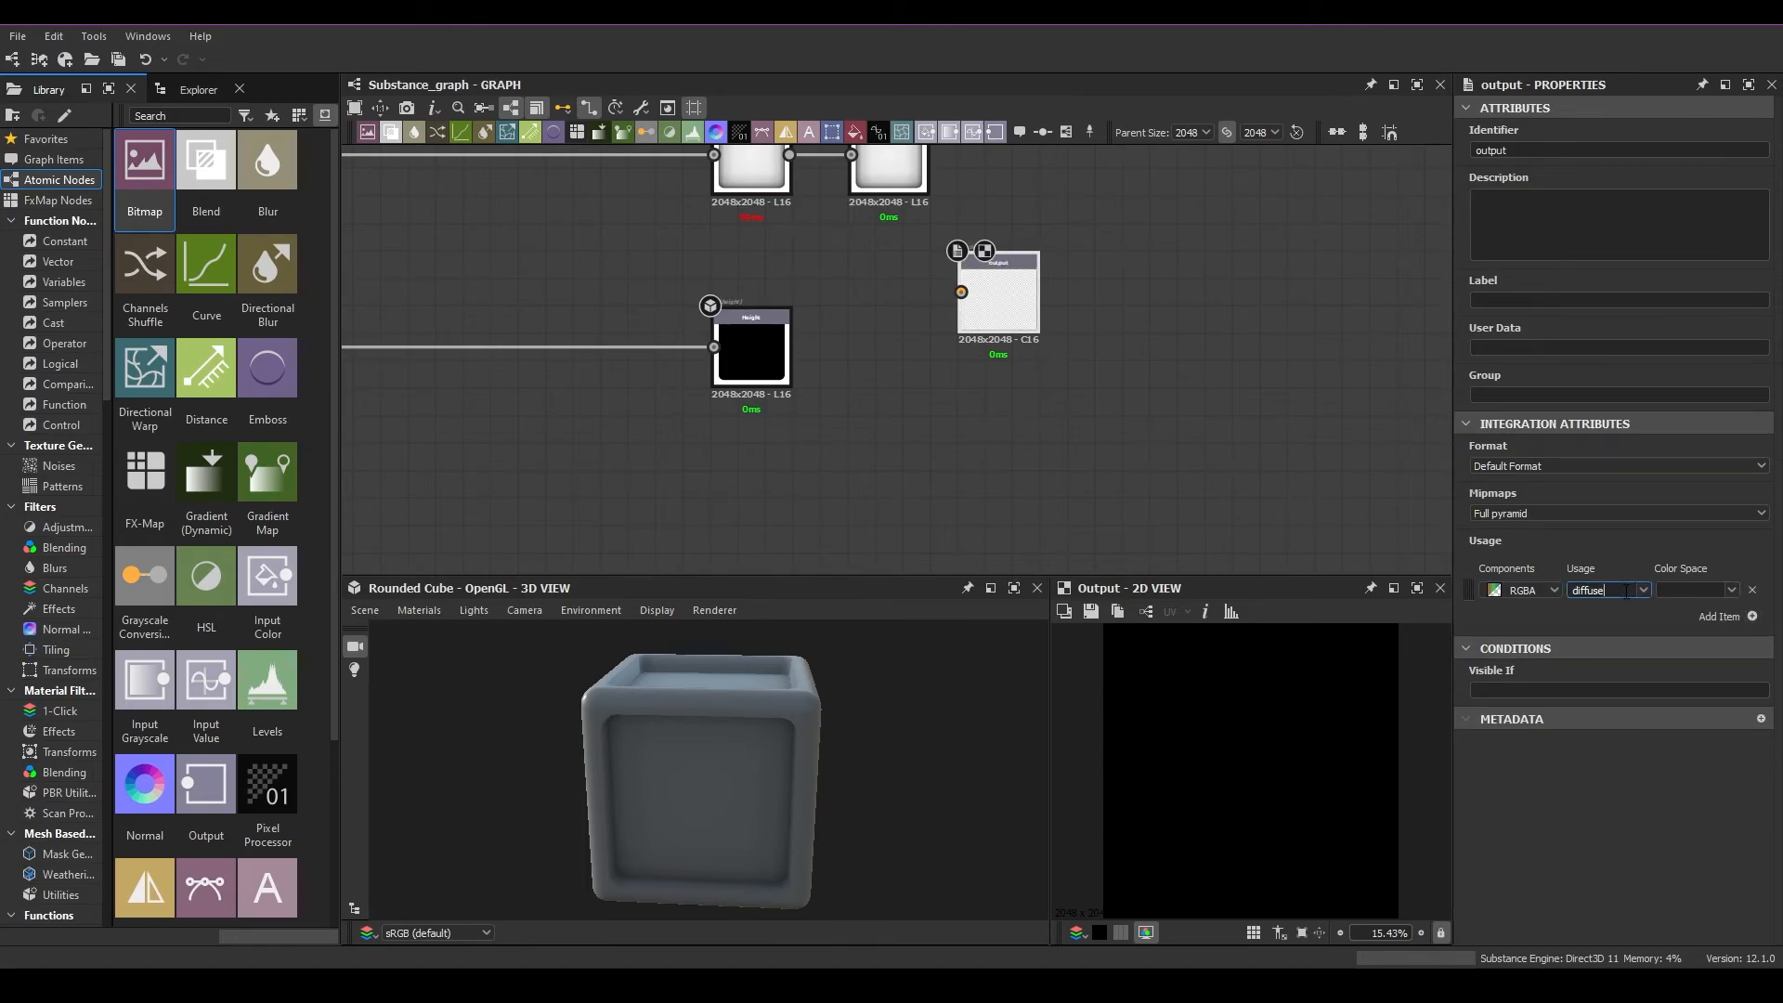
pyautogui.click(1637, 591)
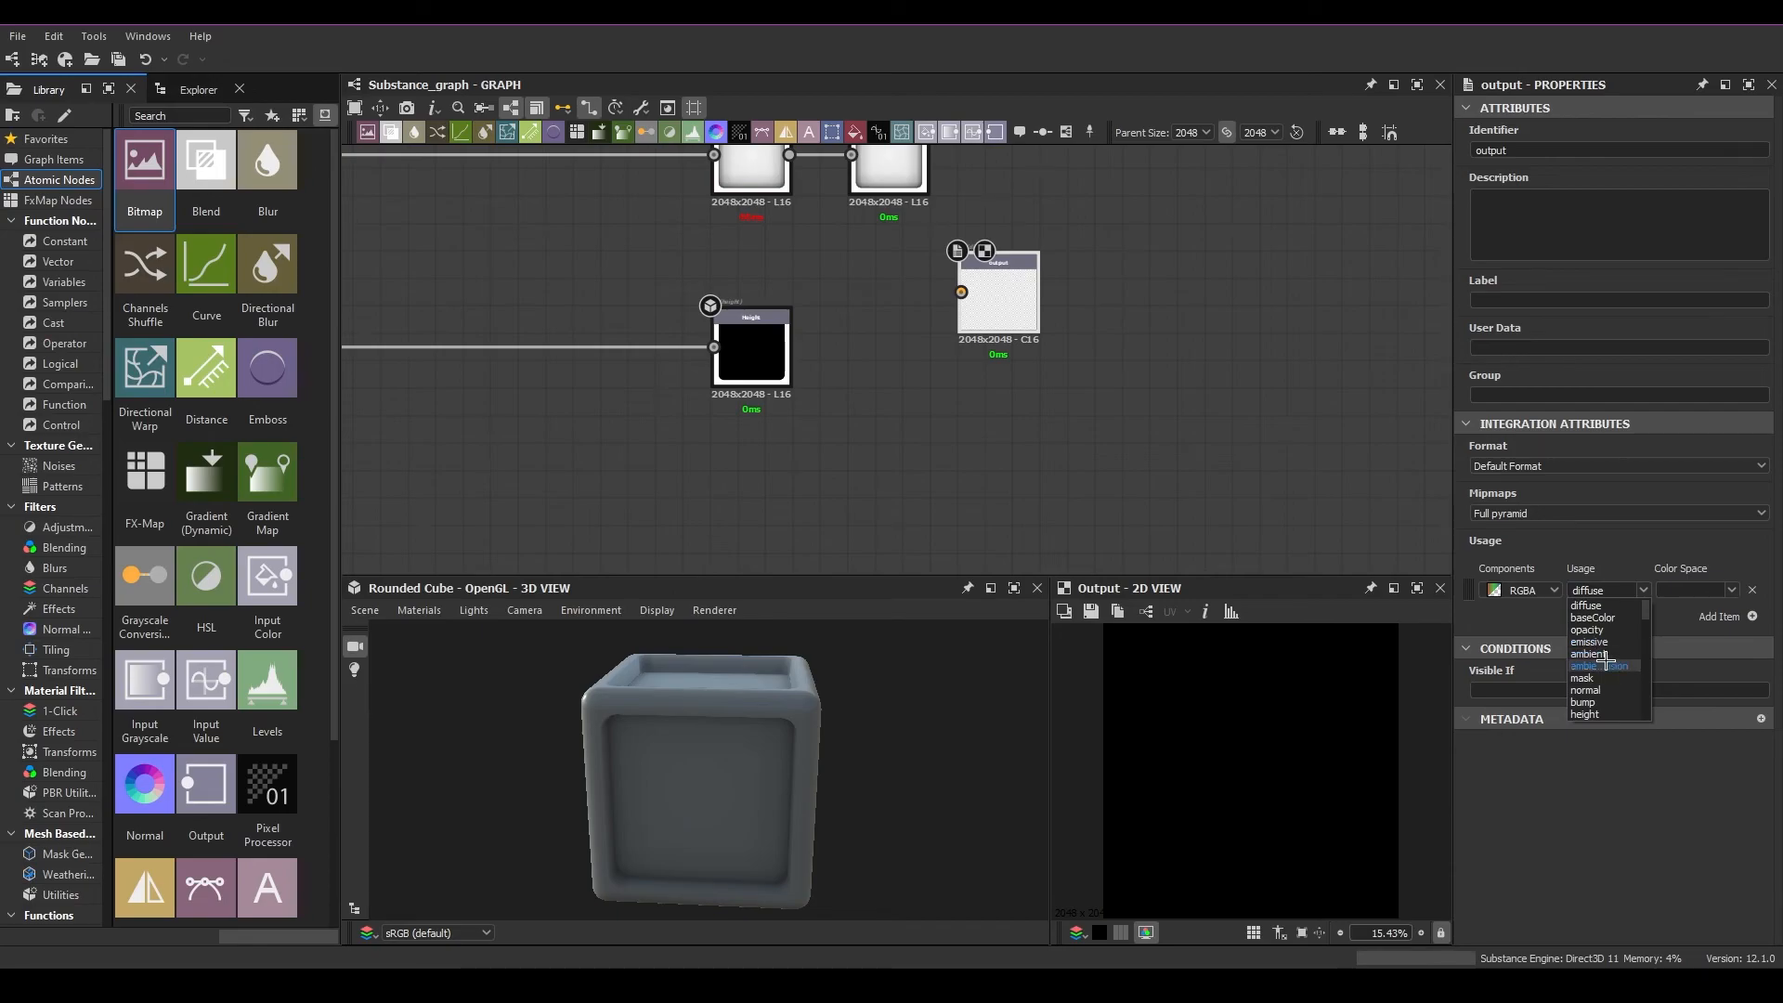
pyautogui.click(1599, 665)
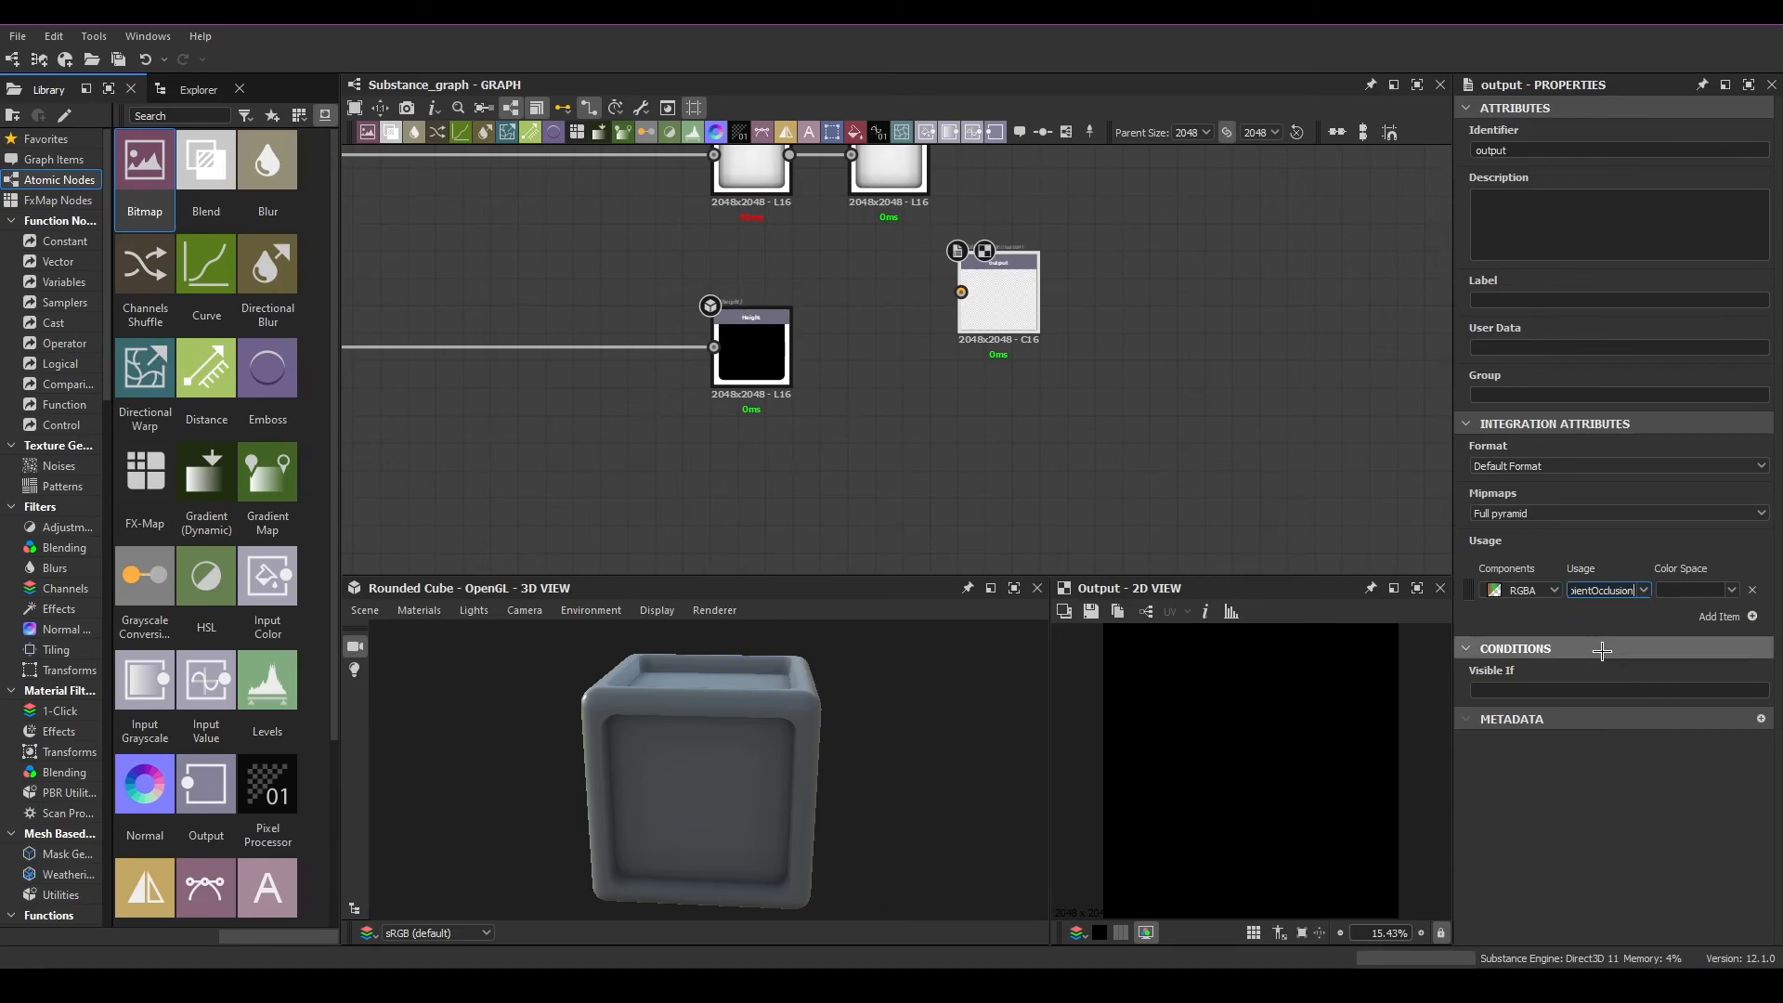
pyautogui.scroll(3, 985, 330)
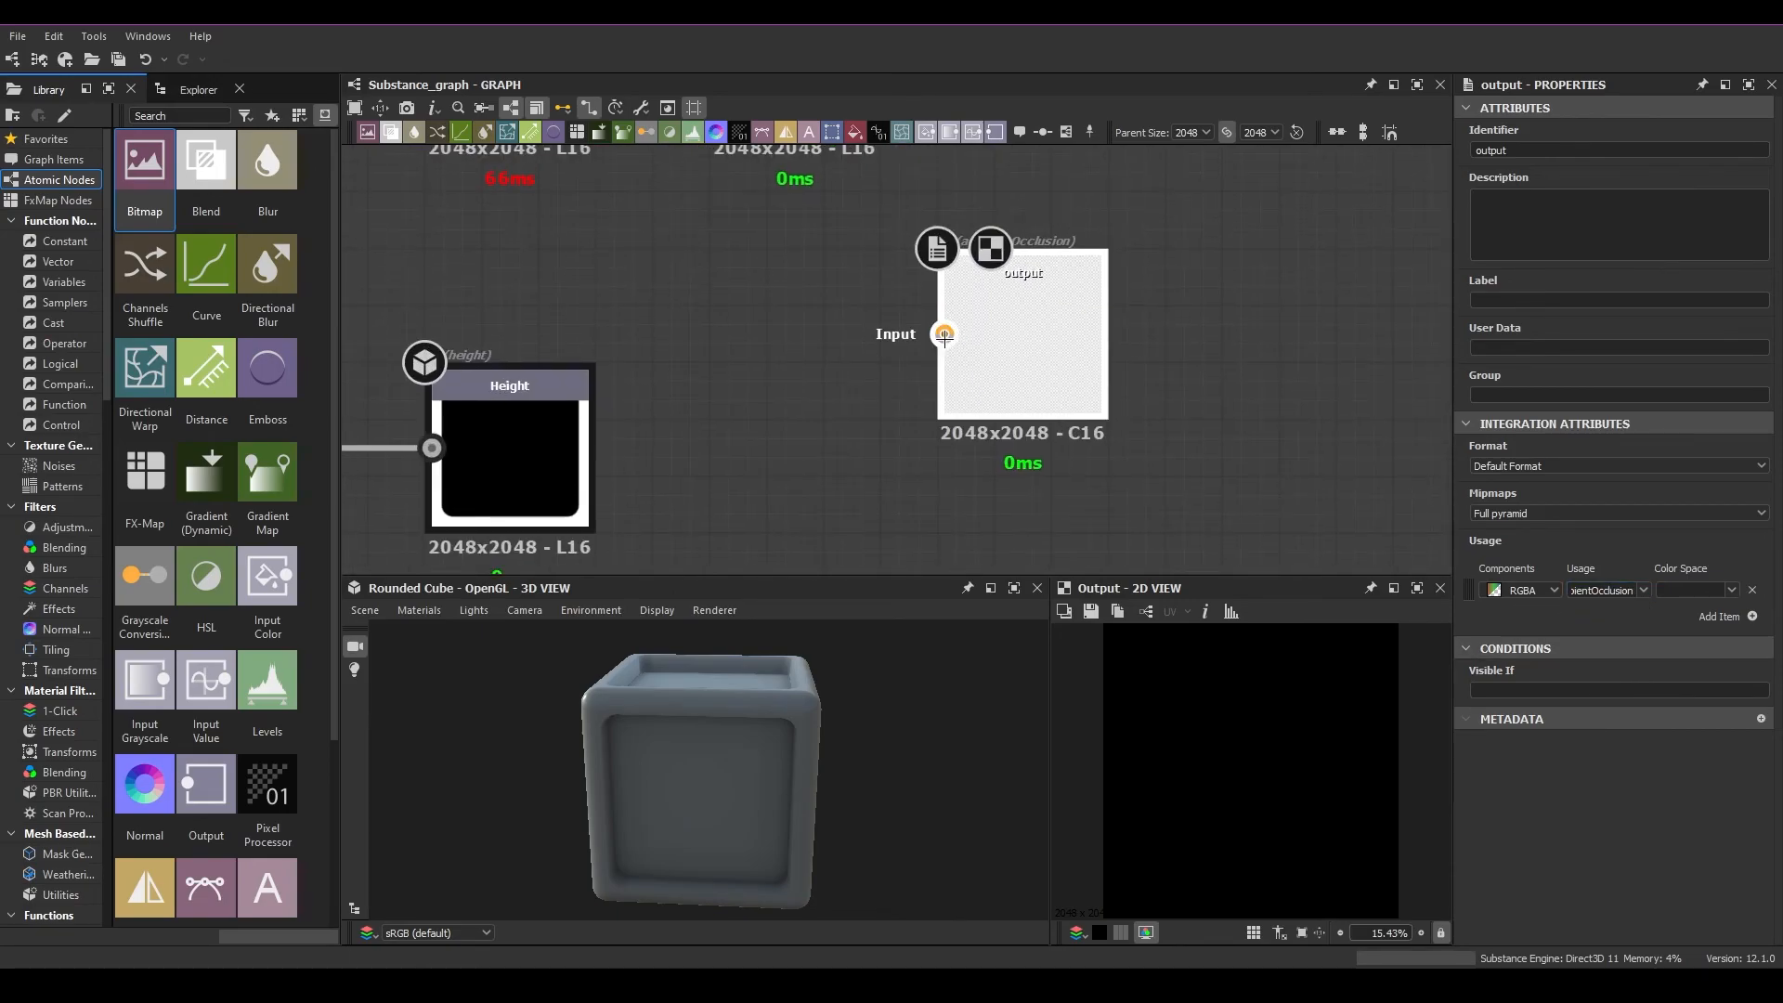
pyautogui.scroll(-3, 657, 364)
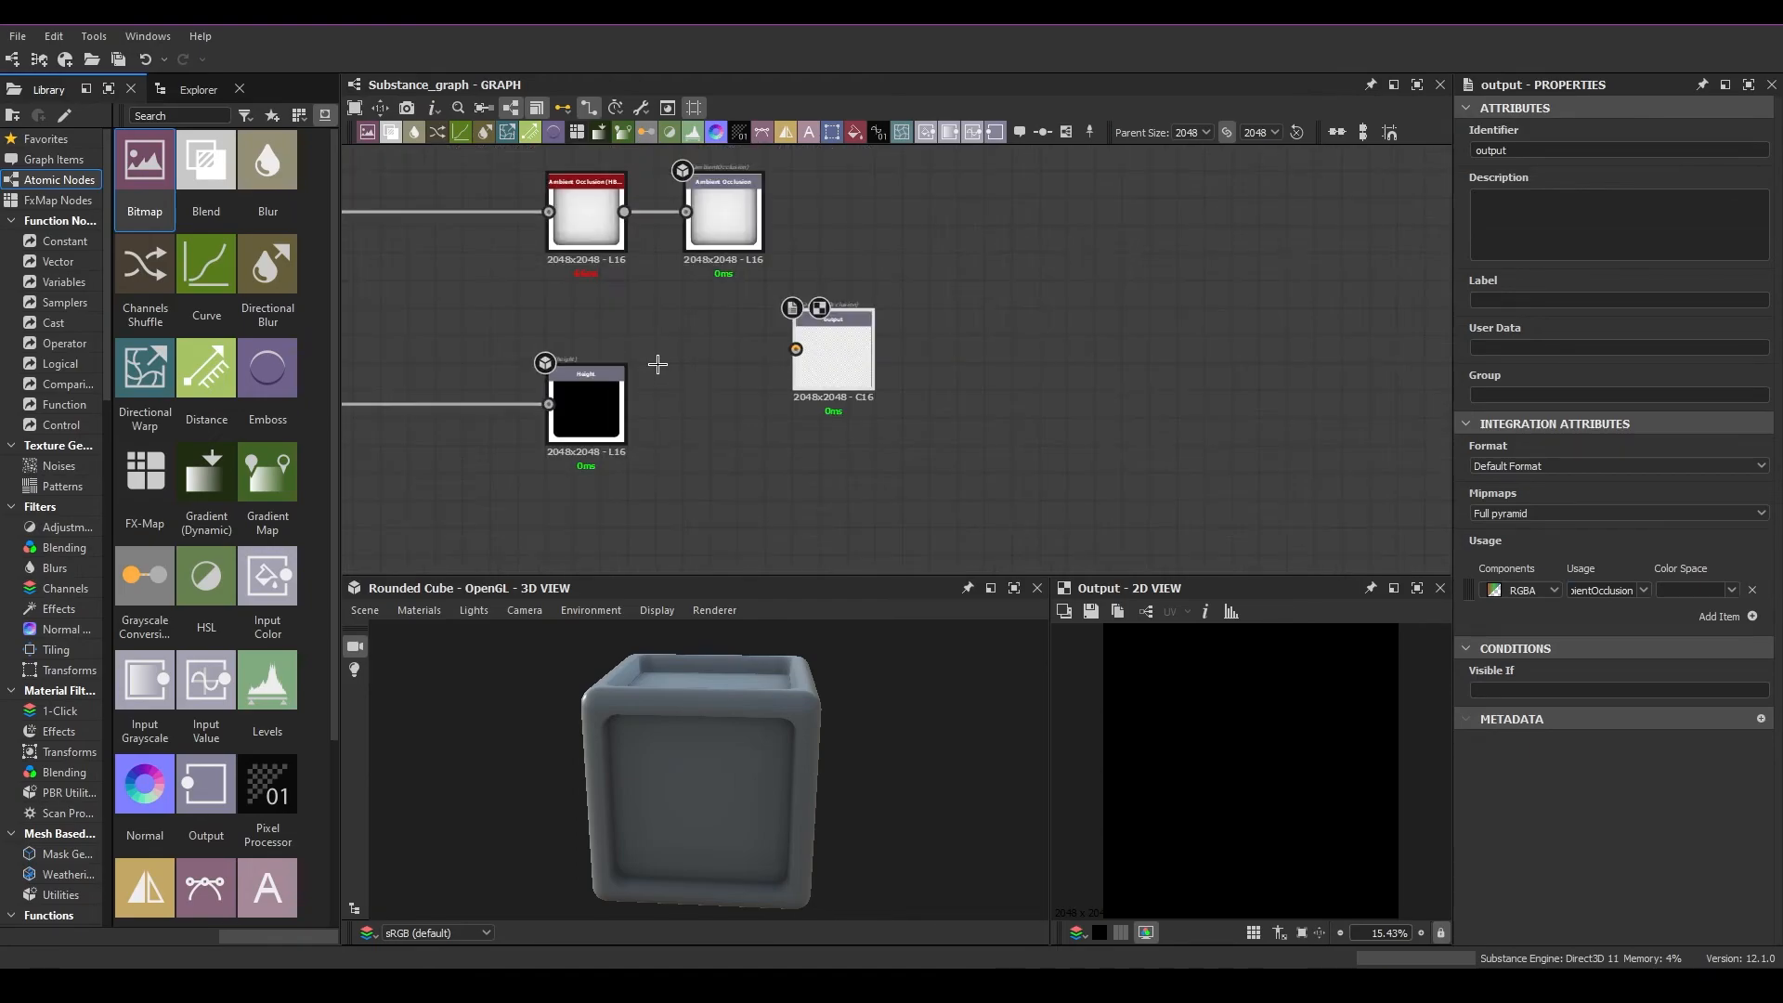
pyautogui.moveTo(715, 366); pyautogui.dragTo(765, 394, button='middle')
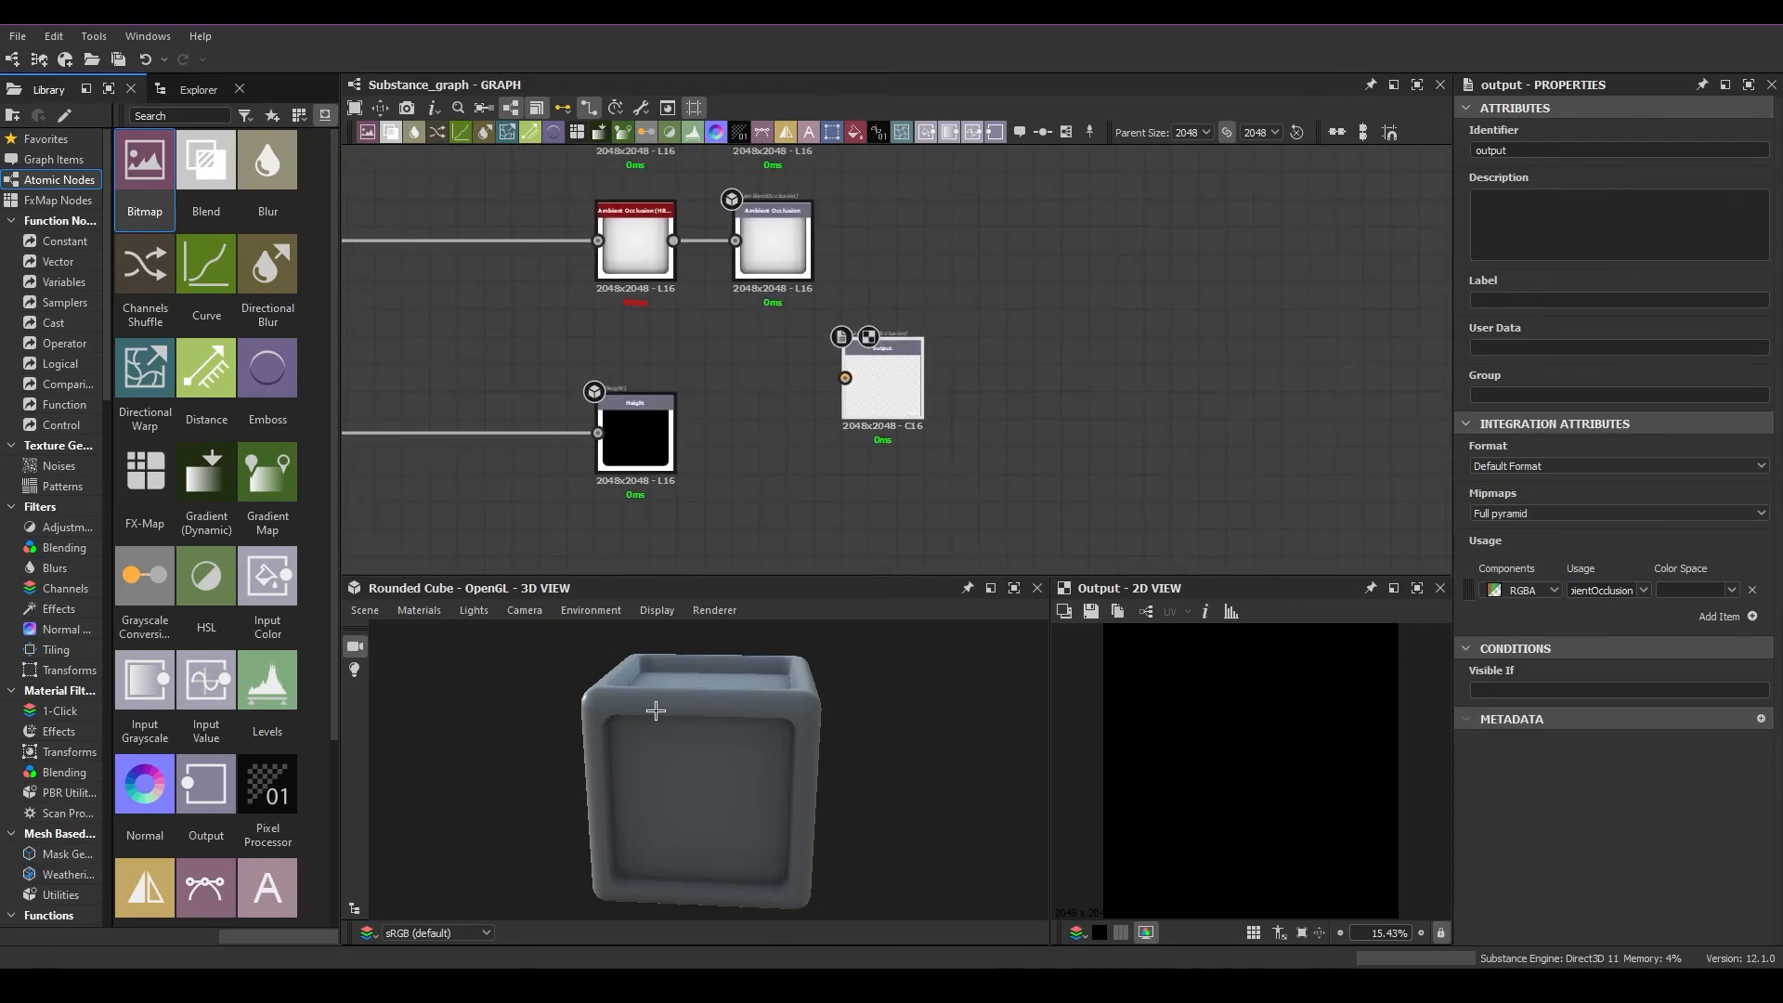
# Orbit the cube to face its front side and send the graph's outputs to the 3D view
pyautogui.moveTo(657, 711); pyautogui.dragTo(687, 645)
pyautogui.rightClick(1027, 336)
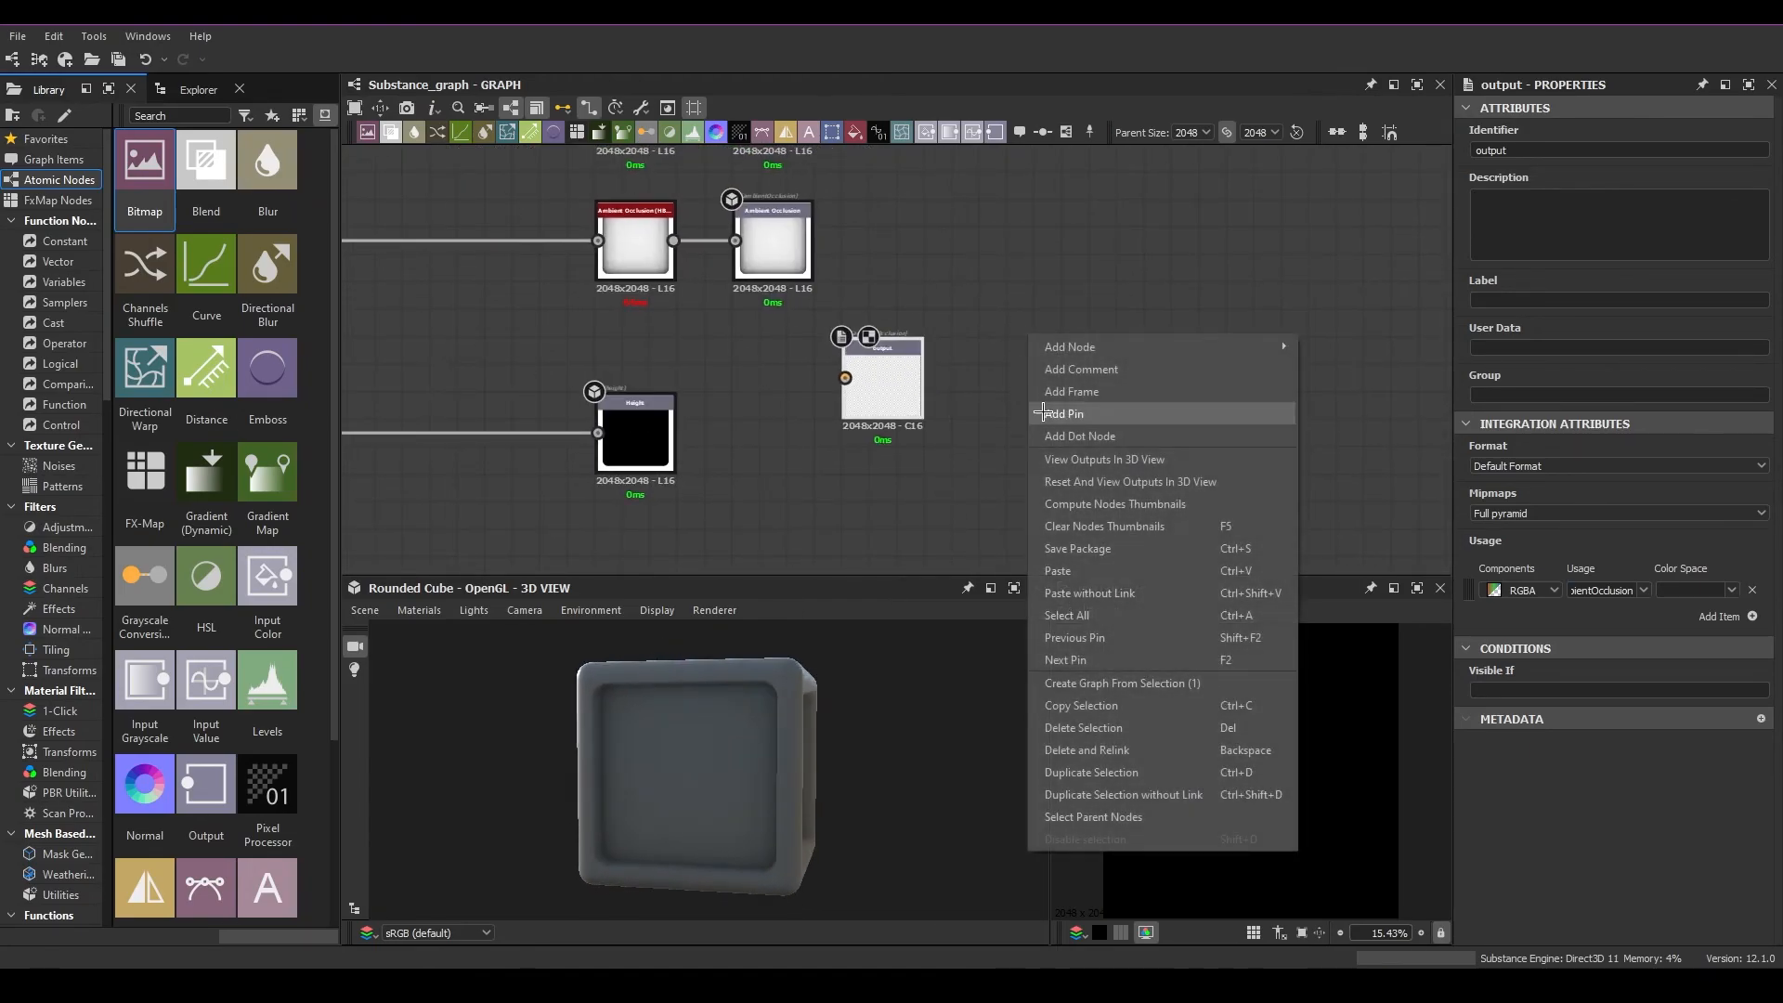
pyautogui.click(1112, 458)
# Delete the newly added, unconnected Output node beside the Height output
pyautogui.moveTo(1082, 472); pyautogui.dragTo(940, 425)
pyautogui.moveTo(868, 361)
pyautogui.mouseDown()
pyautogui.moveTo(924, 362)
pyautogui.moveTo(840, 361)
pyautogui.mouseUp()
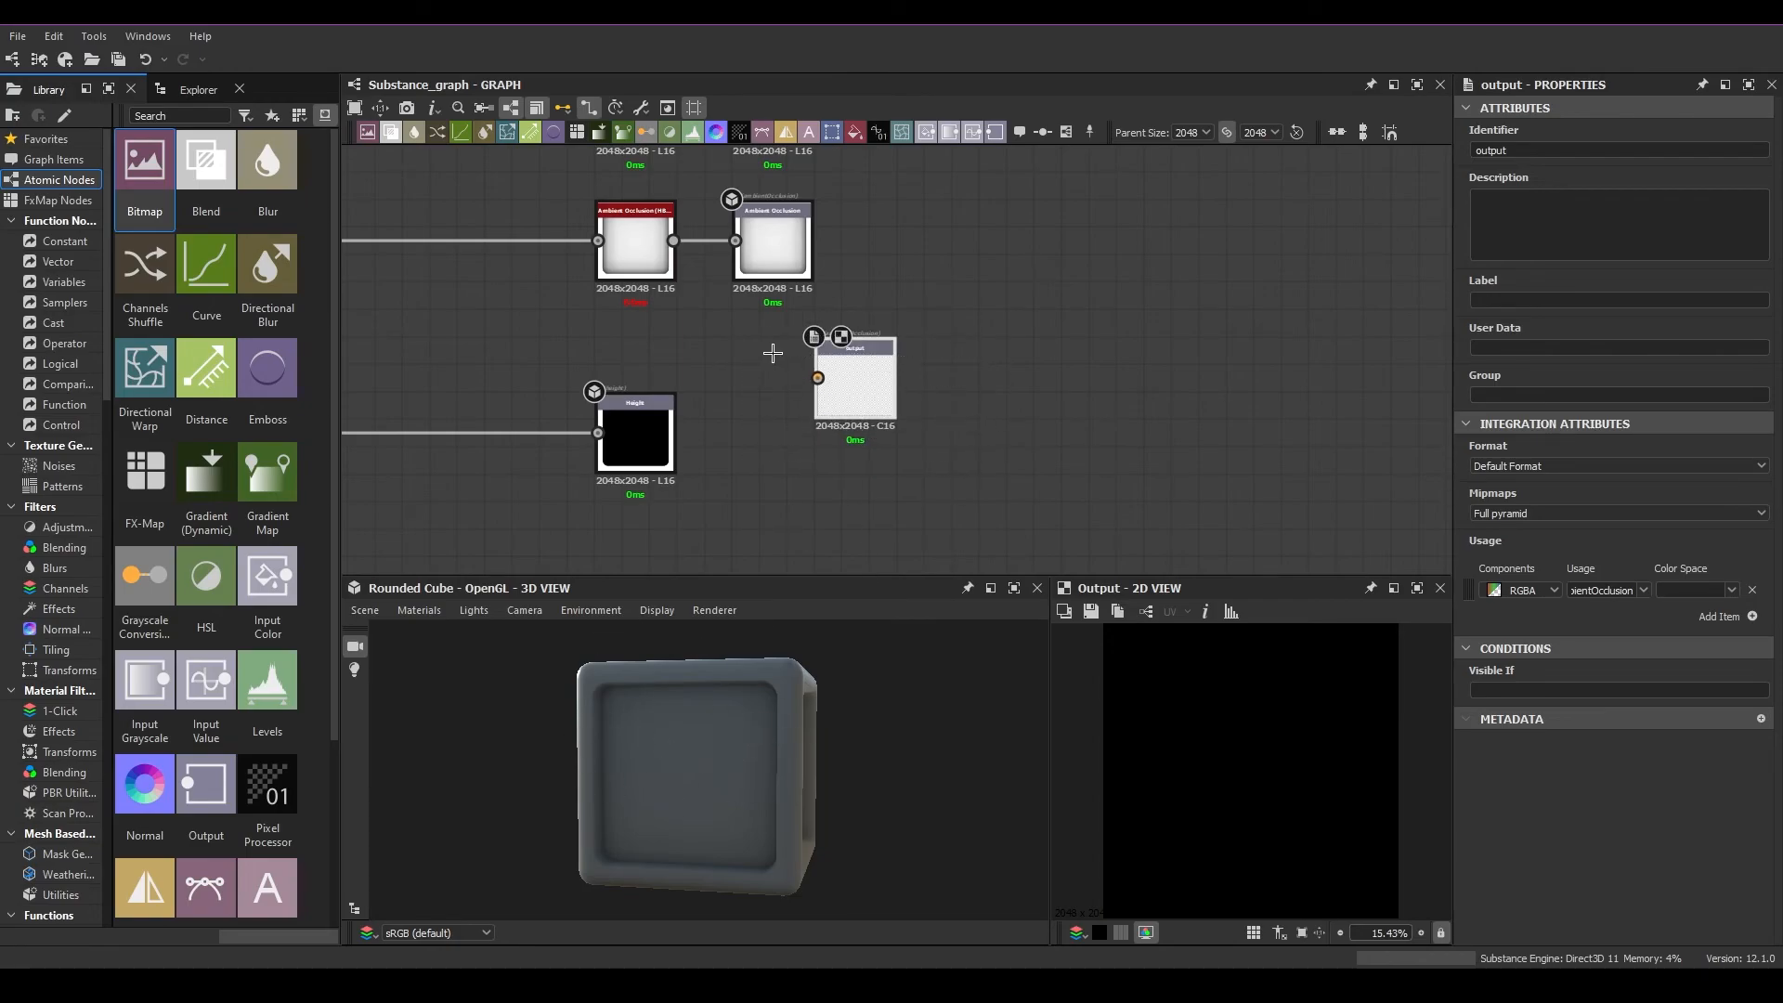
pyautogui.press('Delete')
pyautogui.scroll(-1, 796, 299)
pyautogui.moveTo(796, 298); pyautogui.dragTo(910, 495, button='middle')
pyautogui.scroll(-2, 987, 446)
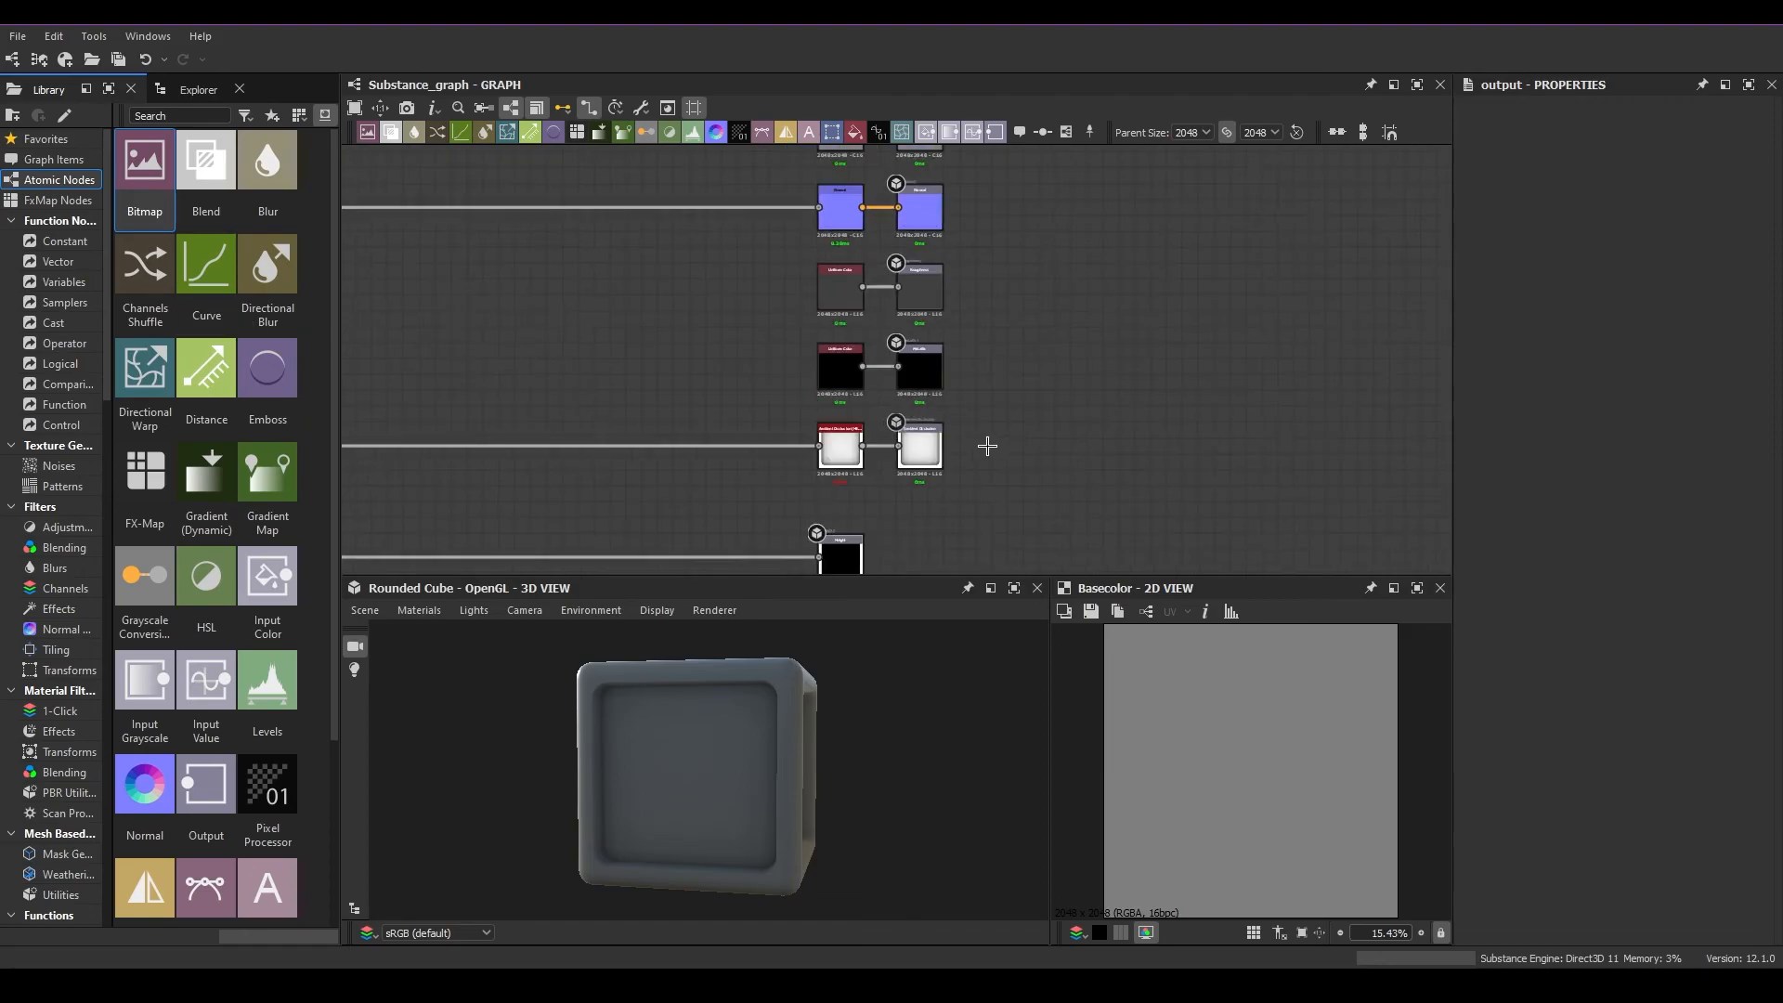
# Reload the remaining graph outputs in the 3D view
pyautogui.scroll(2, 1029, 422)
pyautogui.moveTo(983, 416); pyautogui.dragTo(1082, 361, button='middle')
pyautogui.scroll(-2, 1037, 475)
pyautogui.rightClick(1161, 382)
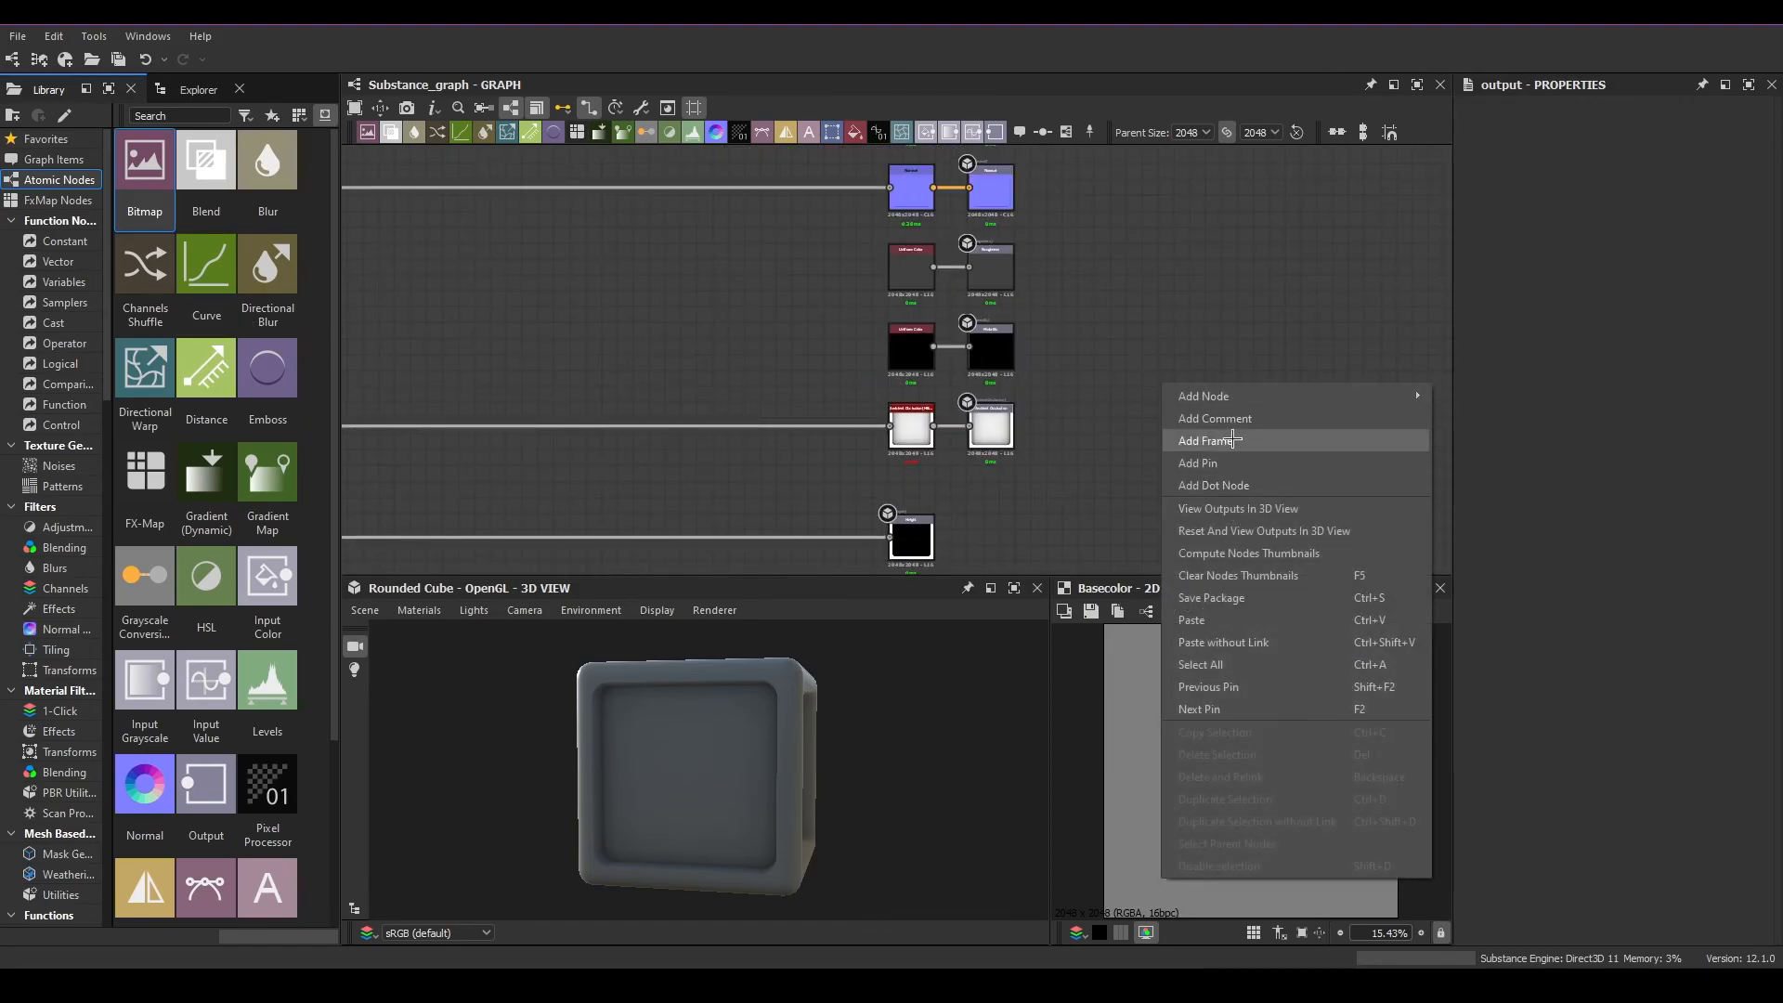
pyautogui.click(1234, 509)
# Orbit the cube to a corner view and apply Metallic Roughness with Tessellation + Displacement to its Default material
pyautogui.scroll(-2, 1102, 445)
pyautogui.moveTo(1018, 382); pyautogui.dragTo(979, 342, button='middle')
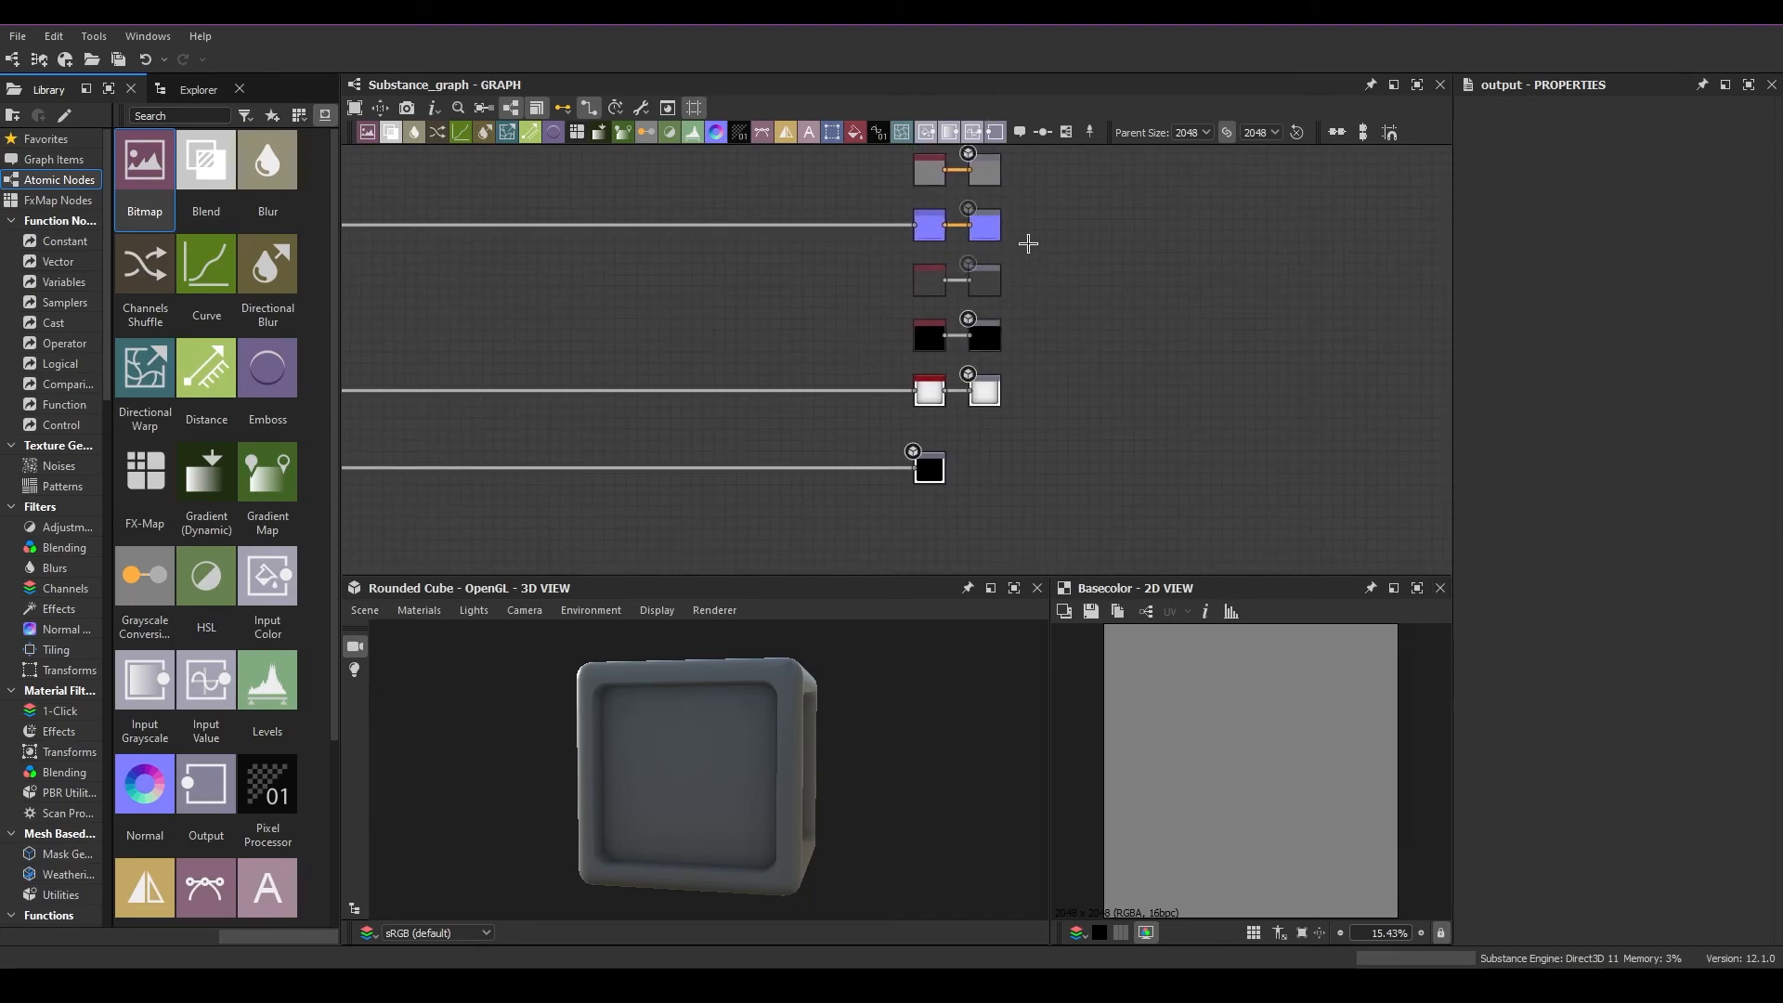
pyautogui.moveTo(652, 443); pyautogui.dragTo(934, 449, button='middle')
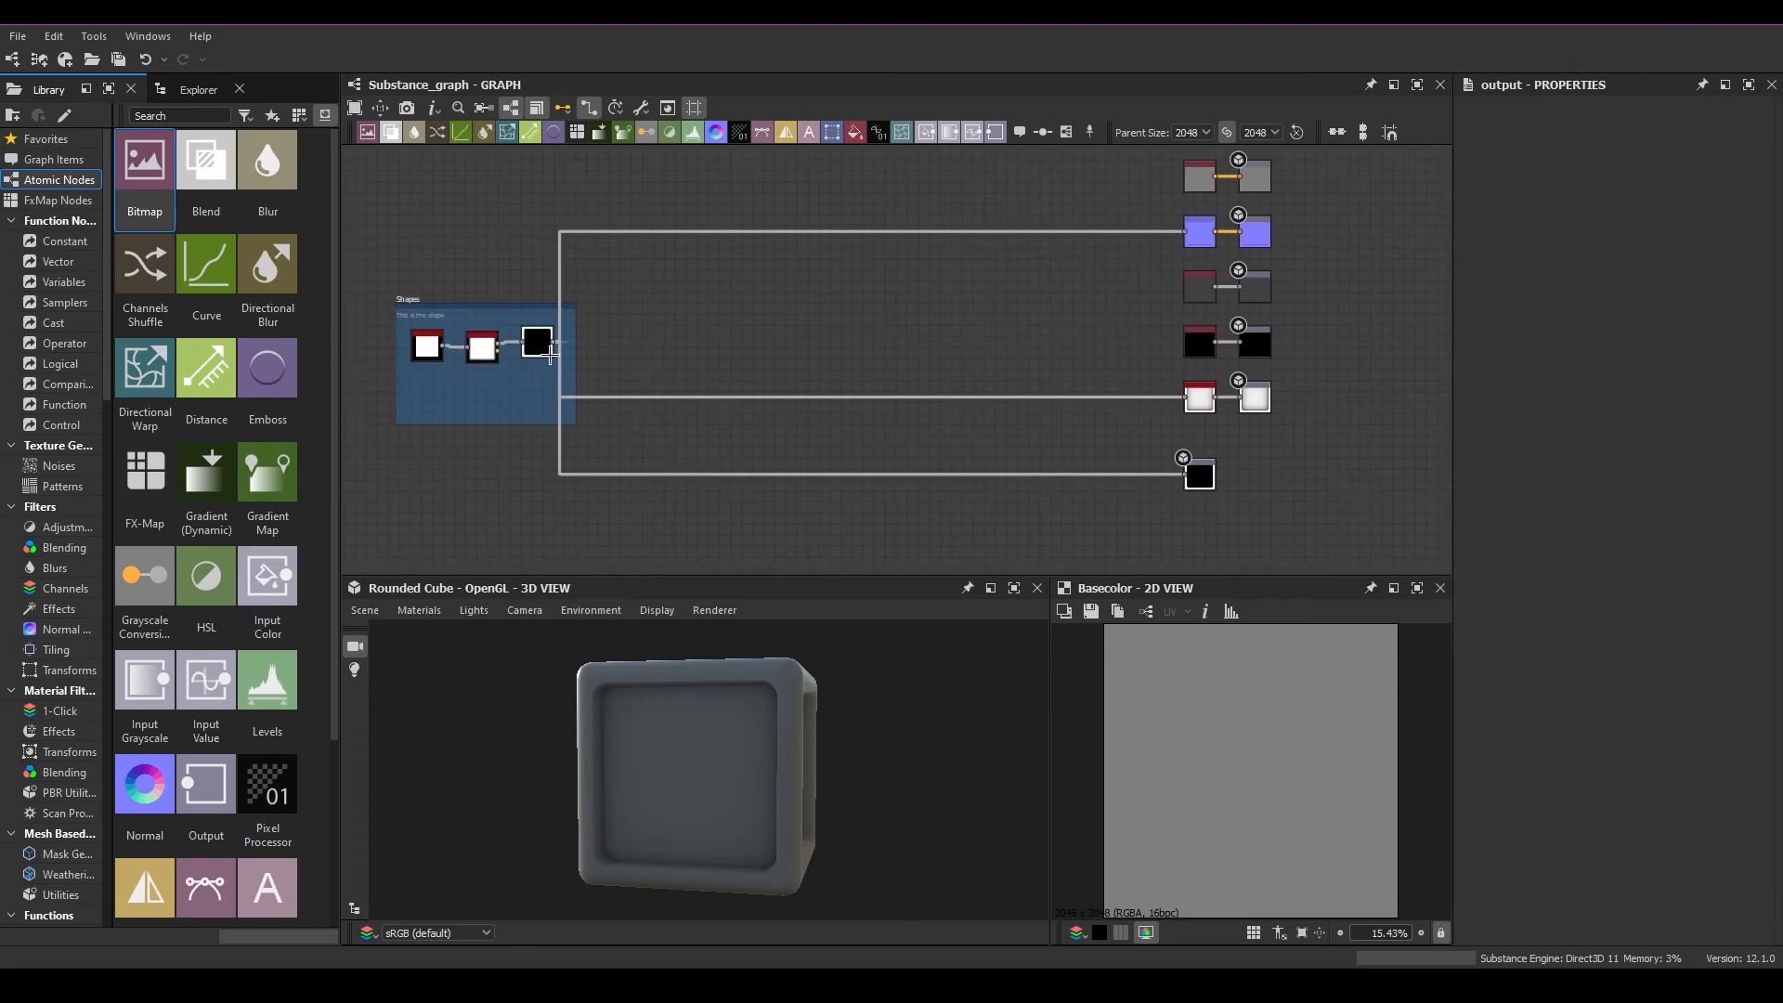
pyautogui.moveTo(700, 713); pyautogui.dragTo(824, 784)
pyautogui.moveTo(1207, 373); pyautogui.dragTo(1126, 347, button='middle')
pyautogui.moveTo(1222, 500); pyautogui.dragTo(1025, 436)
pyautogui.click(419, 610)
pyautogui.moveTo(438, 632)
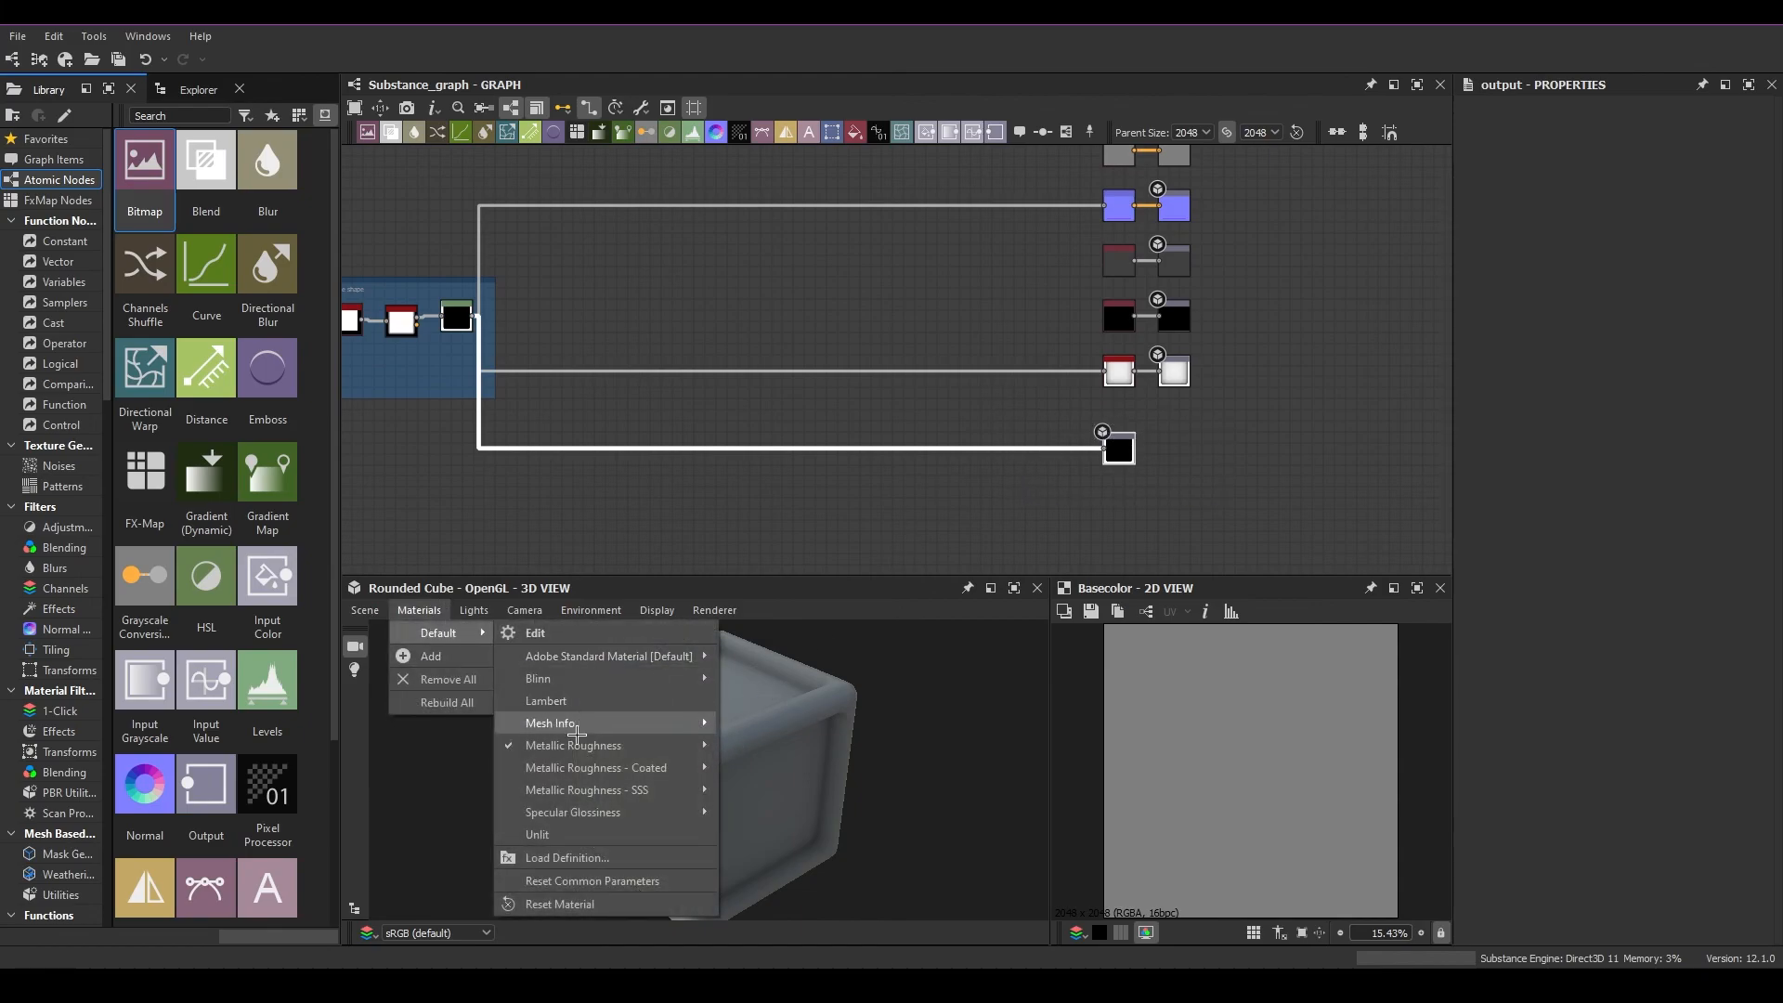
pyautogui.click(831, 740)
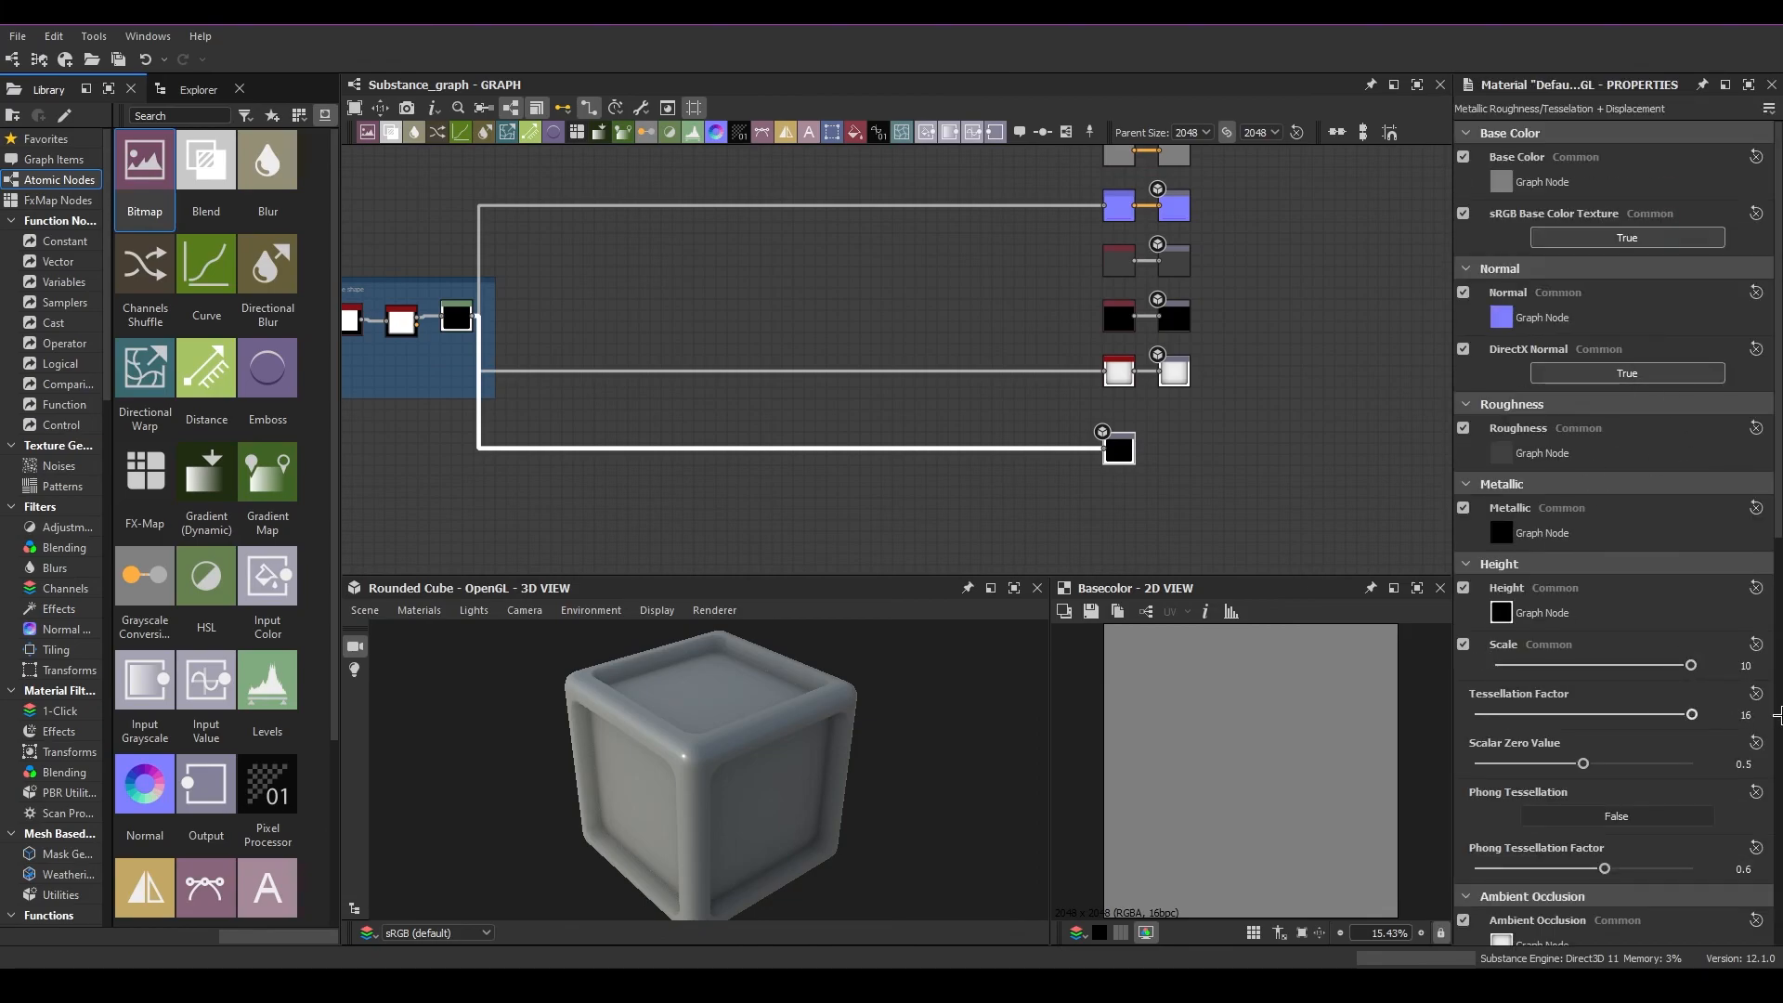
pyautogui.moveTo(1204, 490); pyautogui.dragTo(949, 439)
pyautogui.moveTo(1263, 481); pyautogui.dragTo(423, 416)
pyautogui.moveTo(1220, 514); pyautogui.dragTo(387, 415)
pyautogui.scroll(1, 1087, 484)
pyautogui.scroll(-2, 1161, 491)
pyautogui.scroll(2, 1162, 493)
pyautogui.moveTo(1217, 490); pyautogui.dragTo(971, 426)
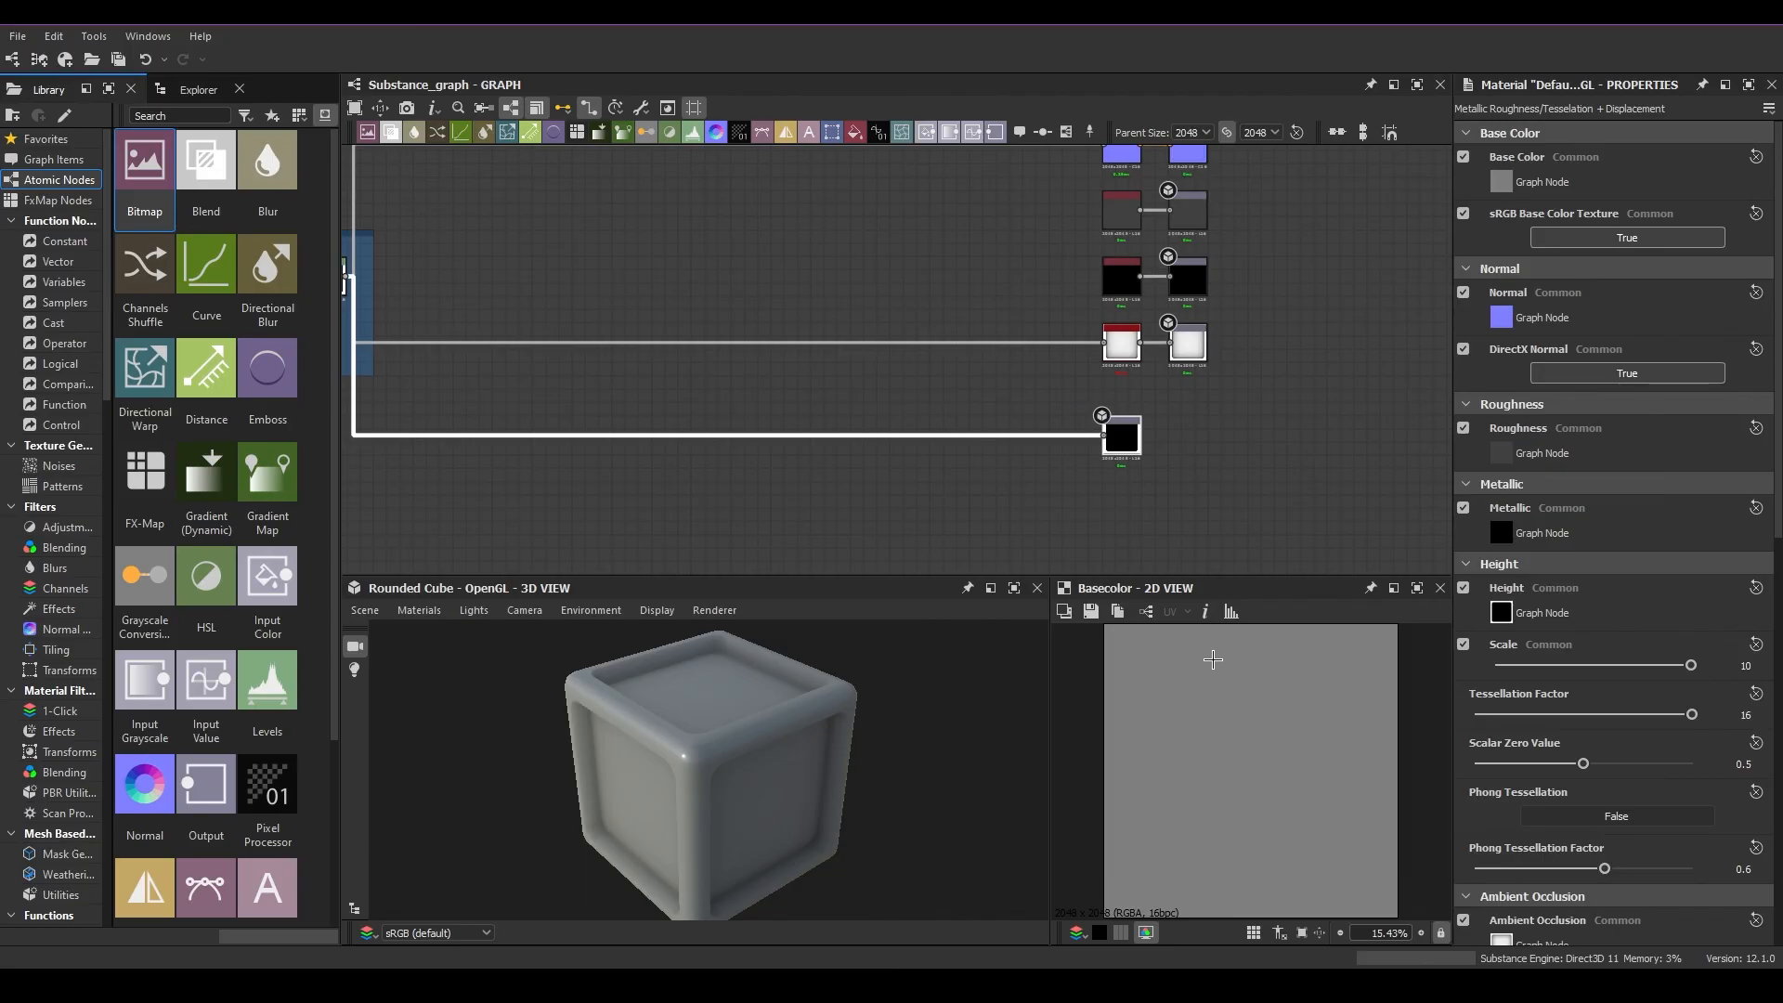